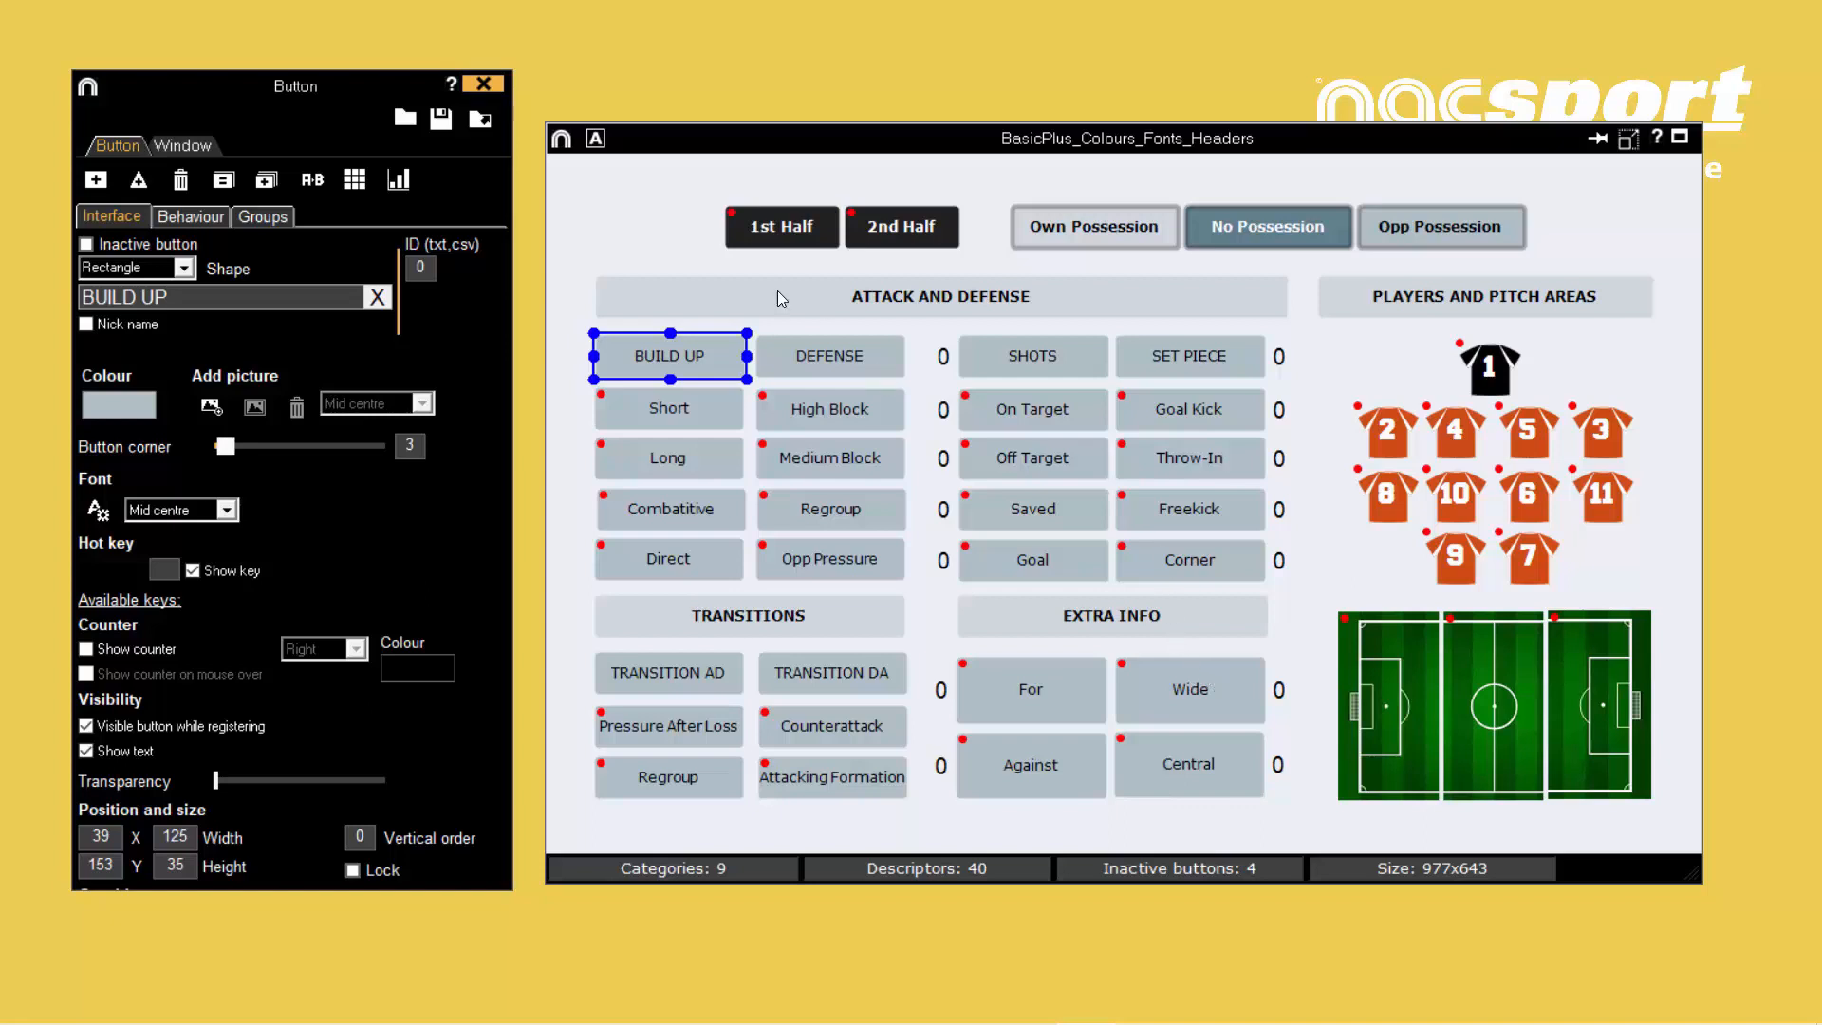
- Set the template window's background colour to white, hex FFFFFF
{"action": "left_click", "coordinate": [576, 250]}
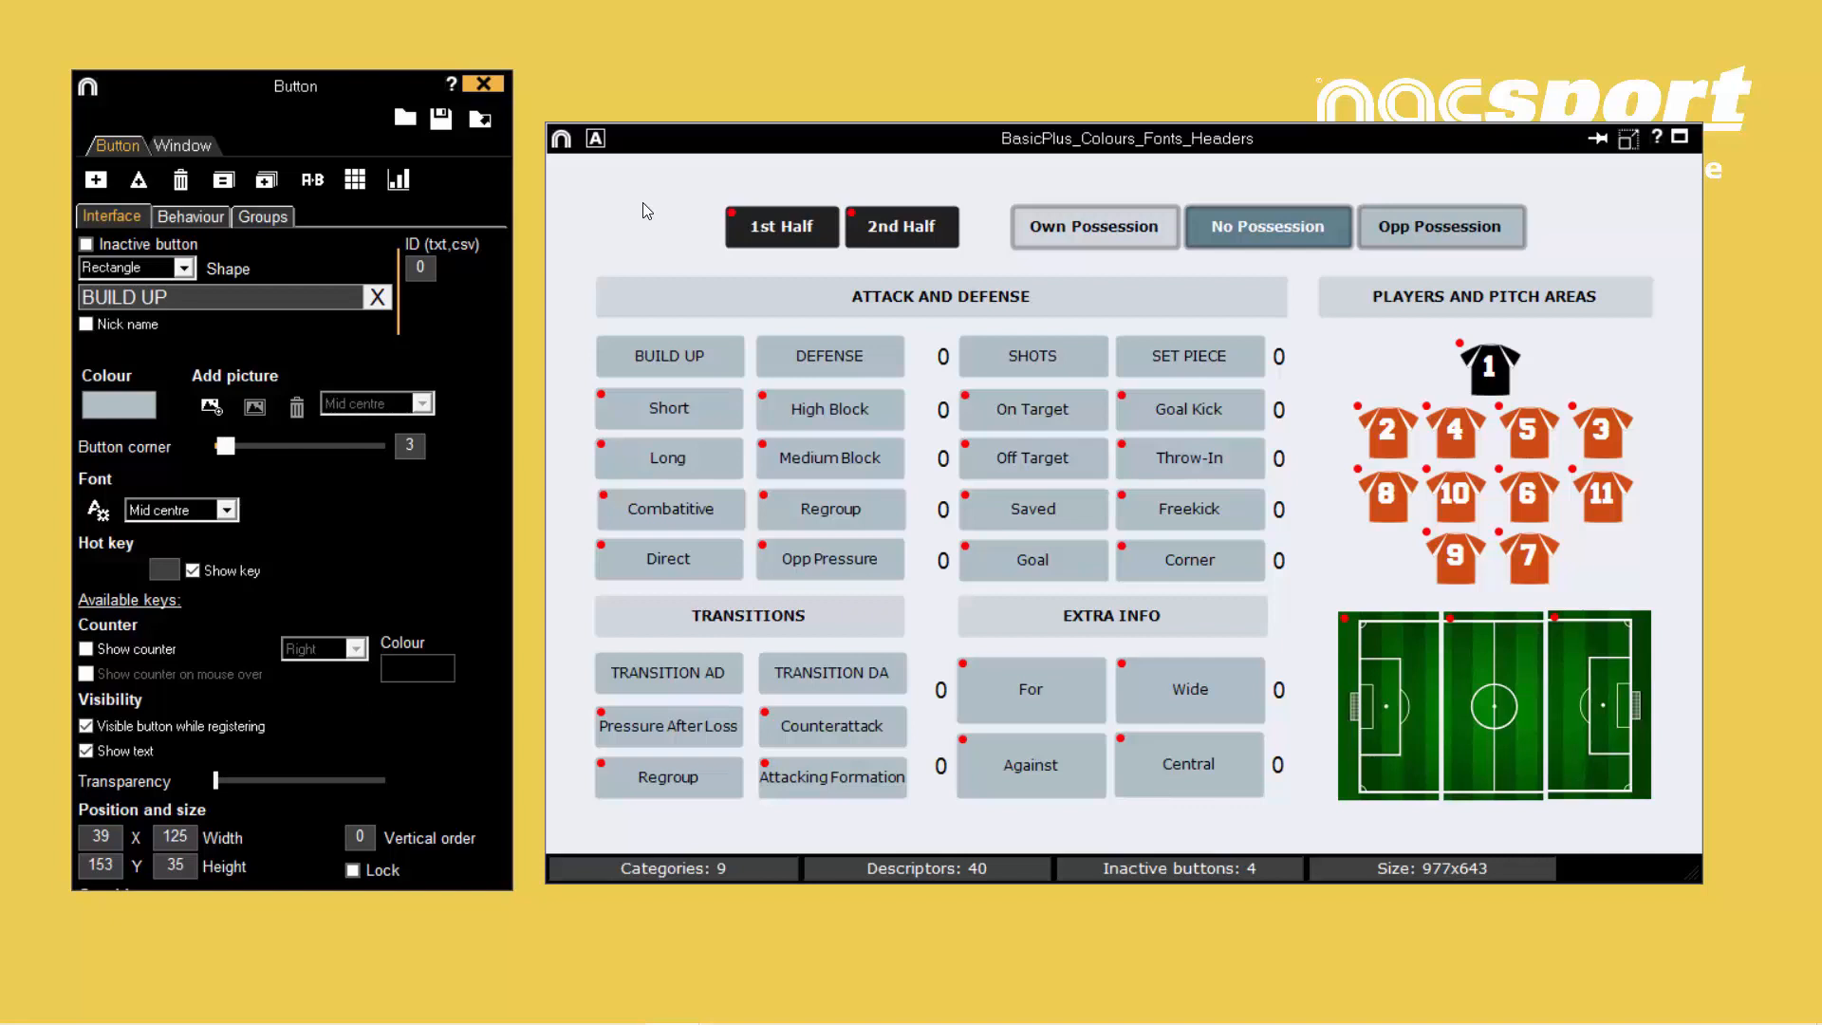
{"action": "left_click", "coordinate": [204, 149]}
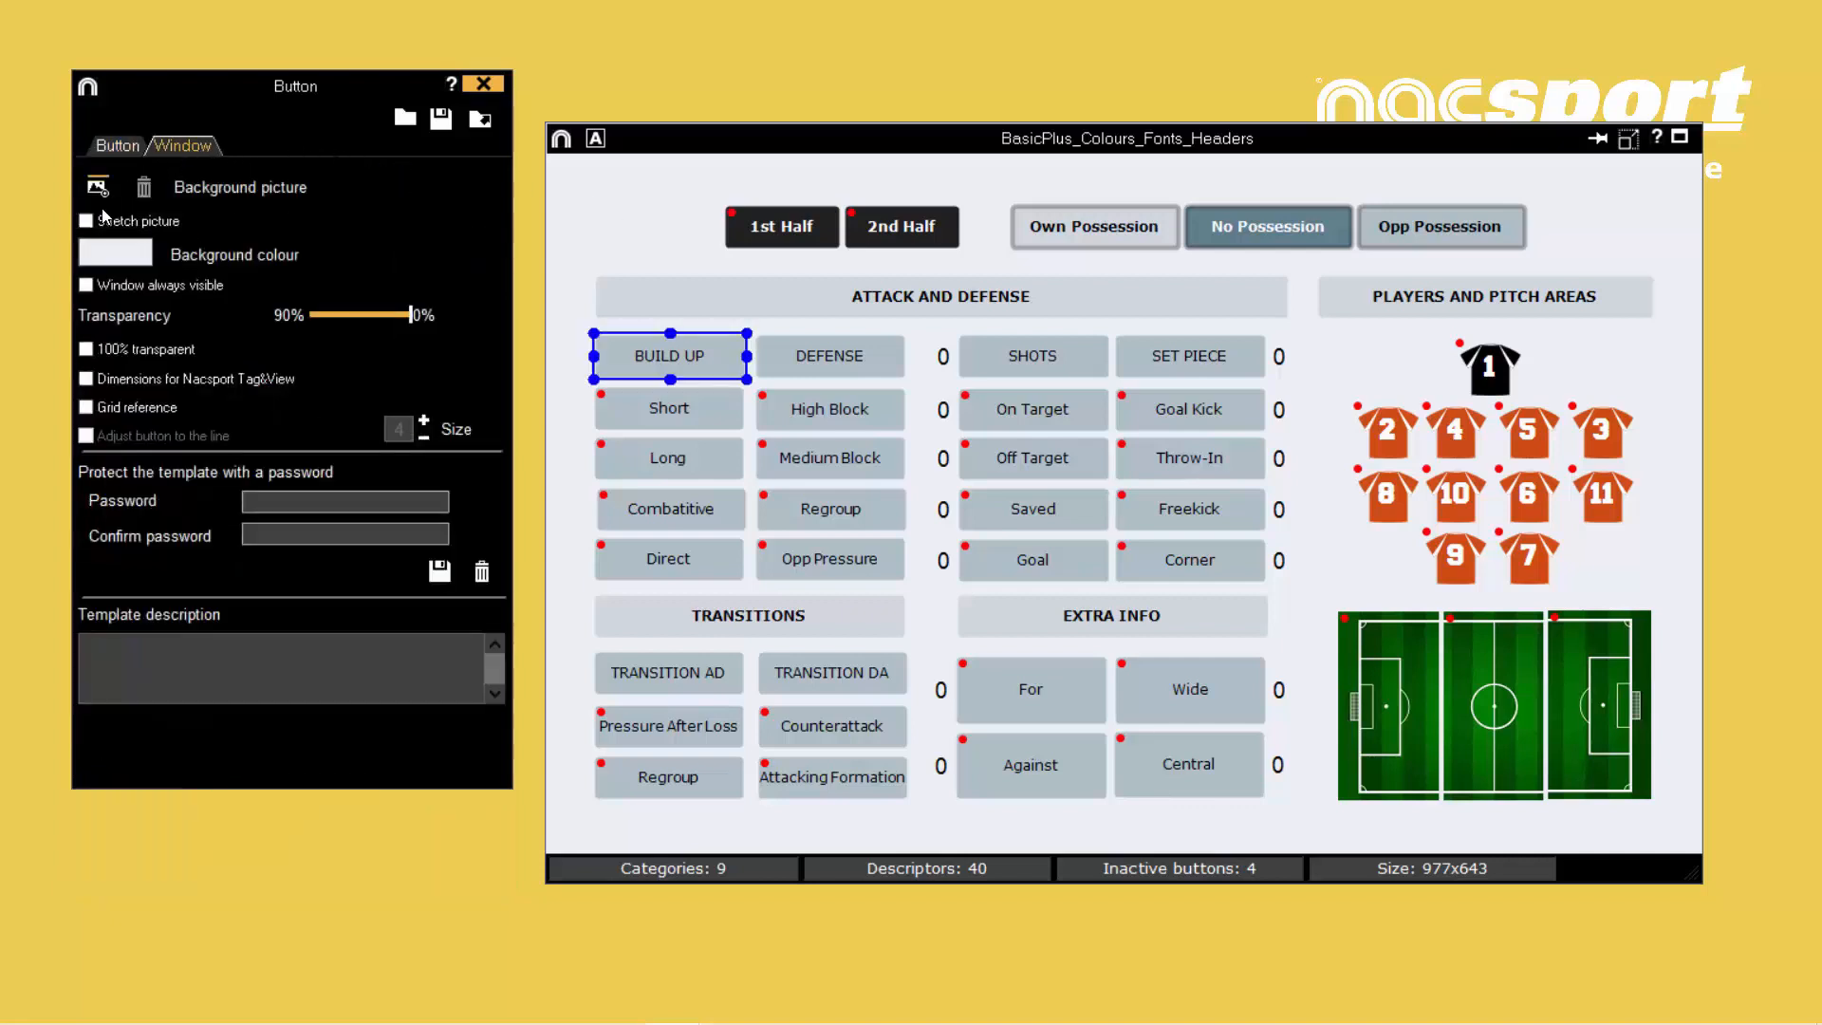
{"action": "left_click", "coordinate": [99, 252]}
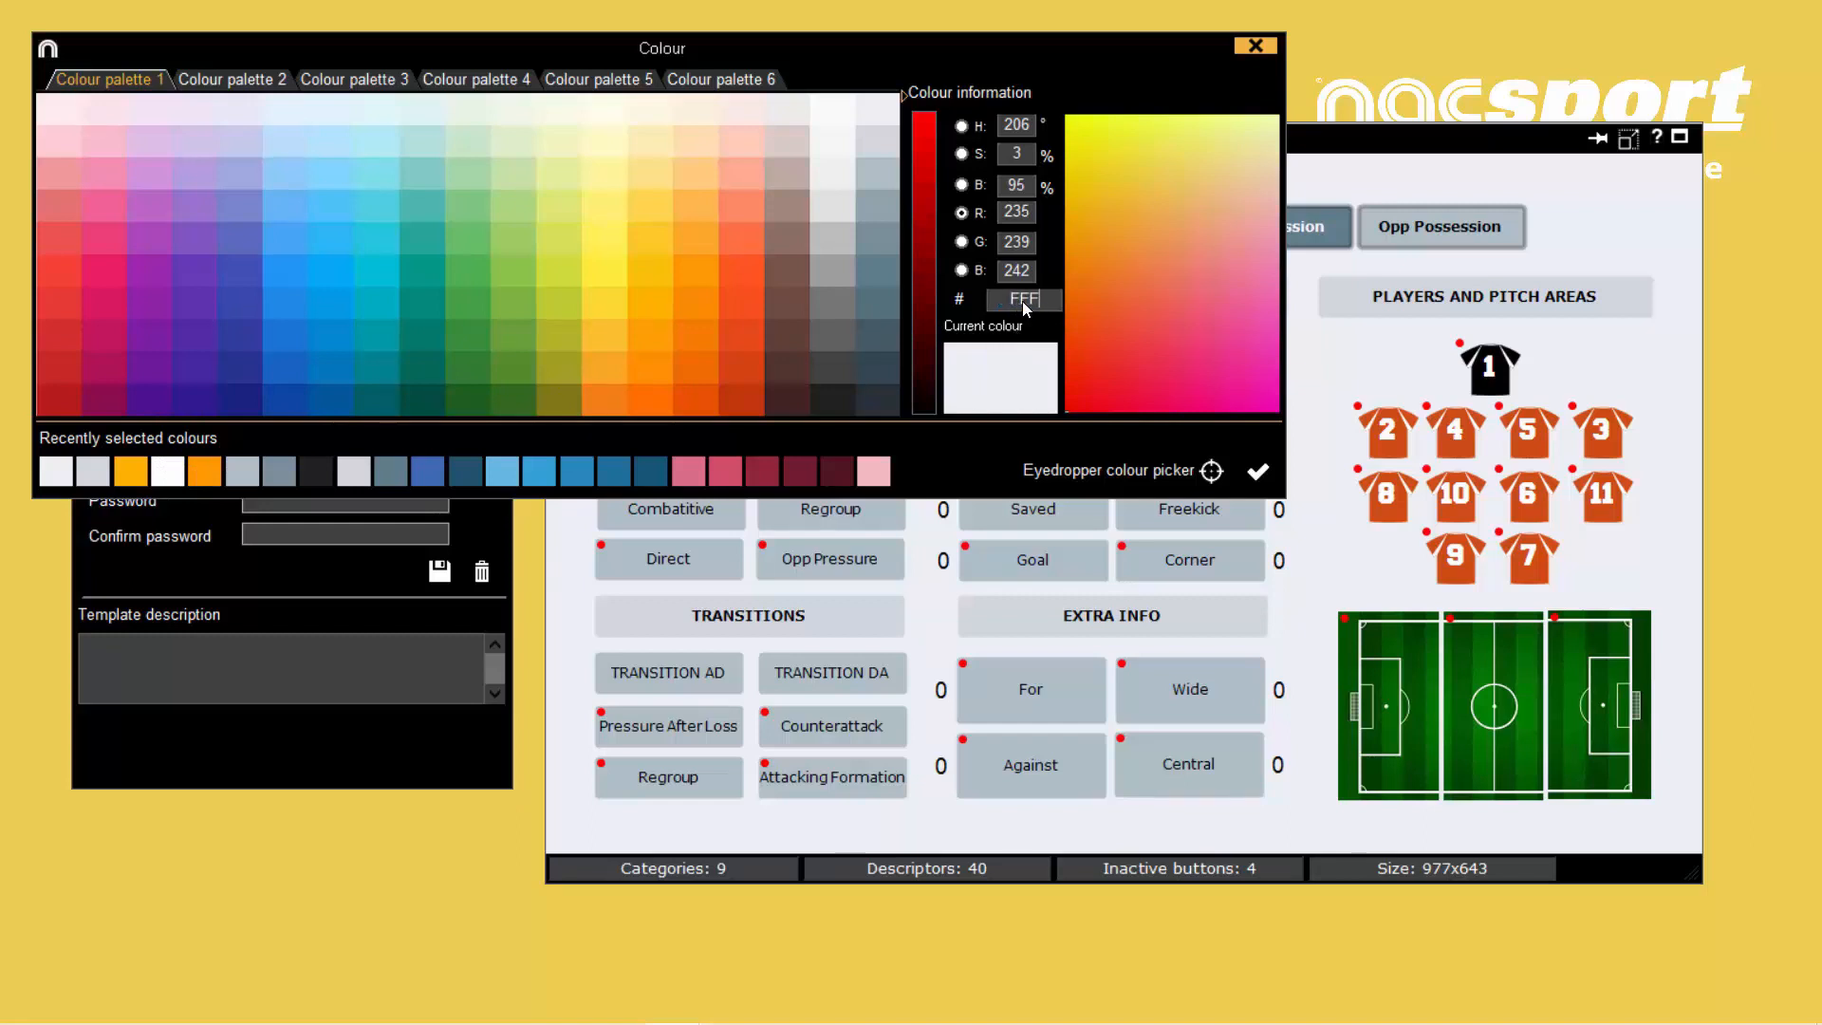
{"action": "key", "text": "Return"}
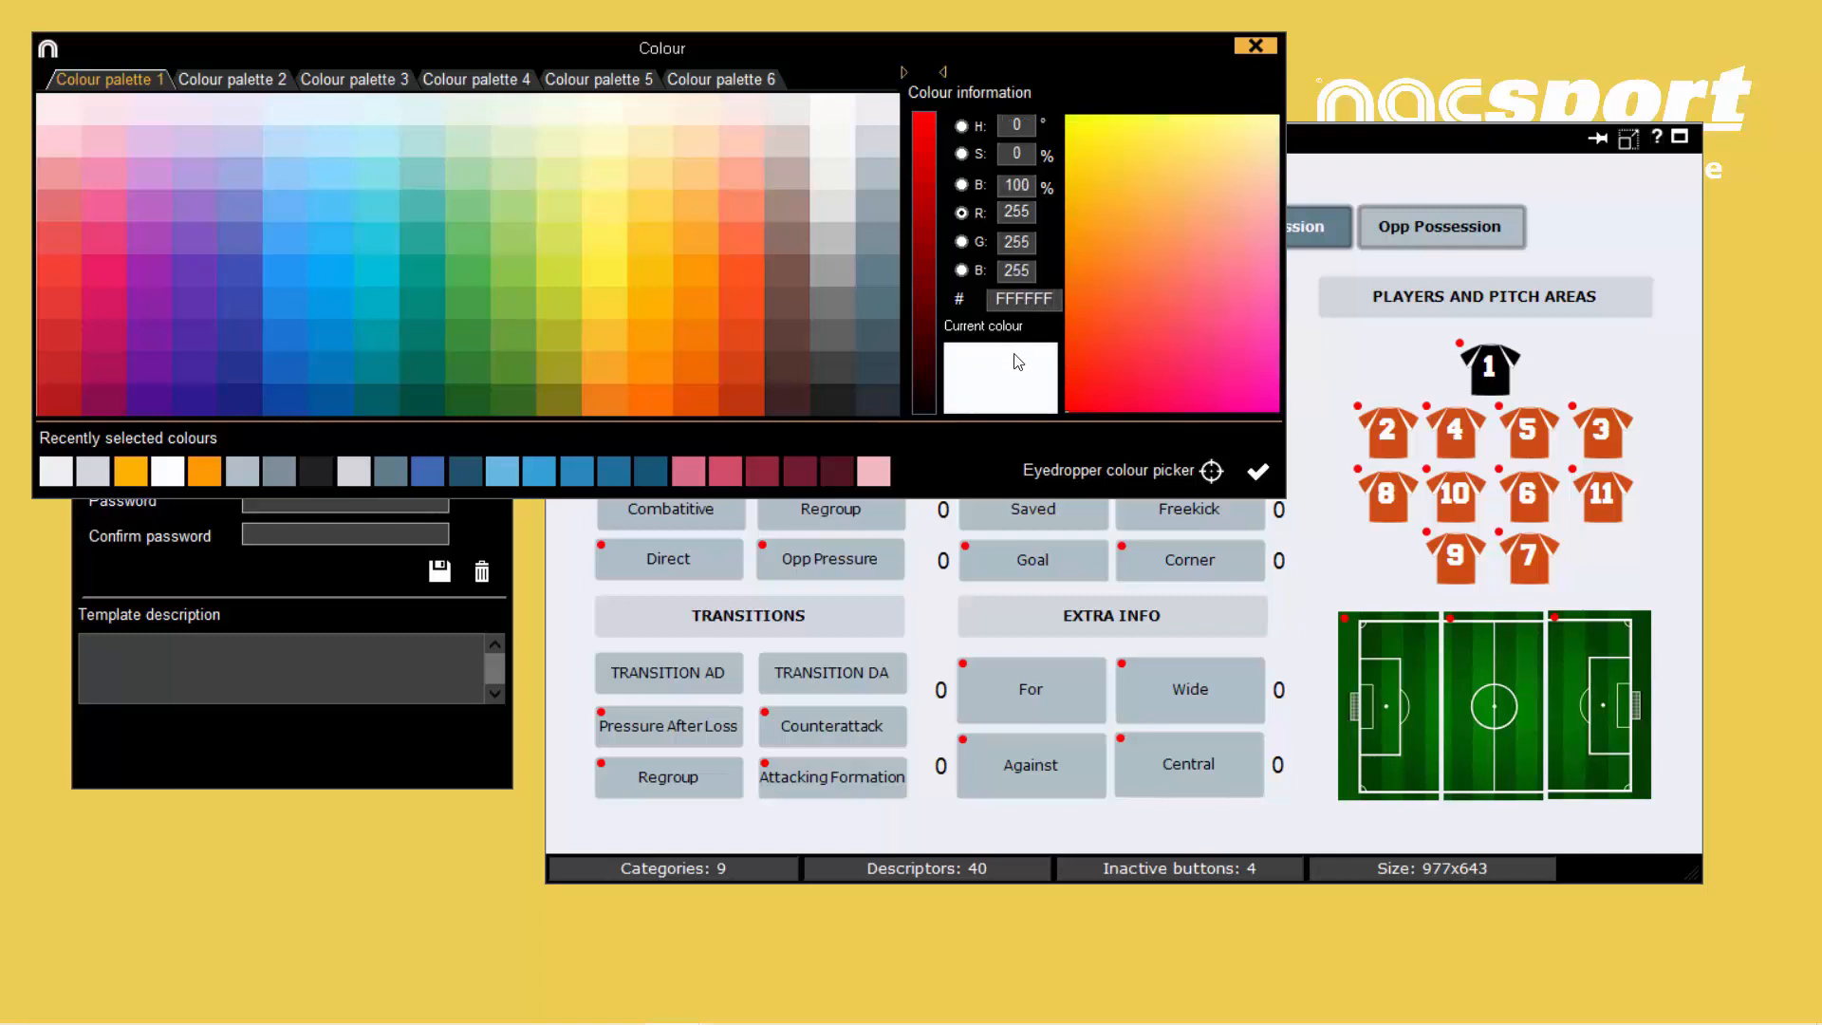
{"action": "left_click", "coordinate": [1258, 471]}
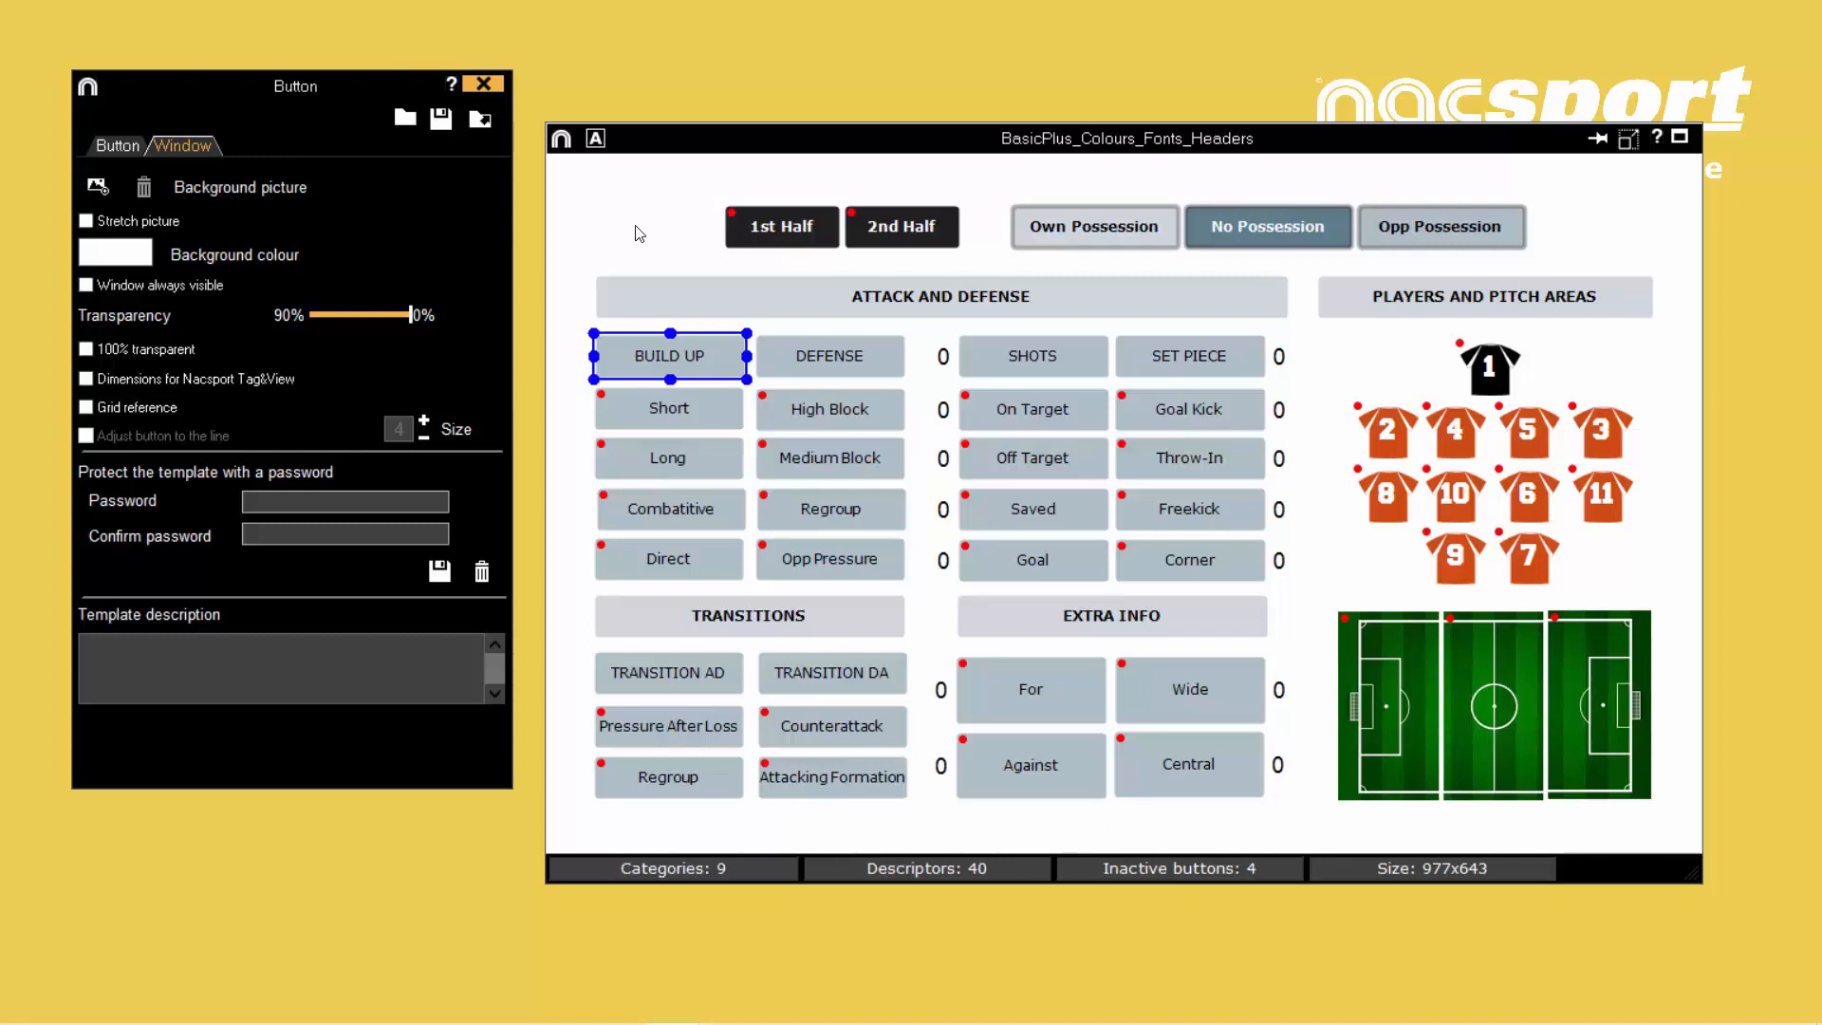
- Try soccer field background 1003.jpg as a stretched background picture for the template window and remove it again
{"action": "left_click", "coordinate": [96, 187]}
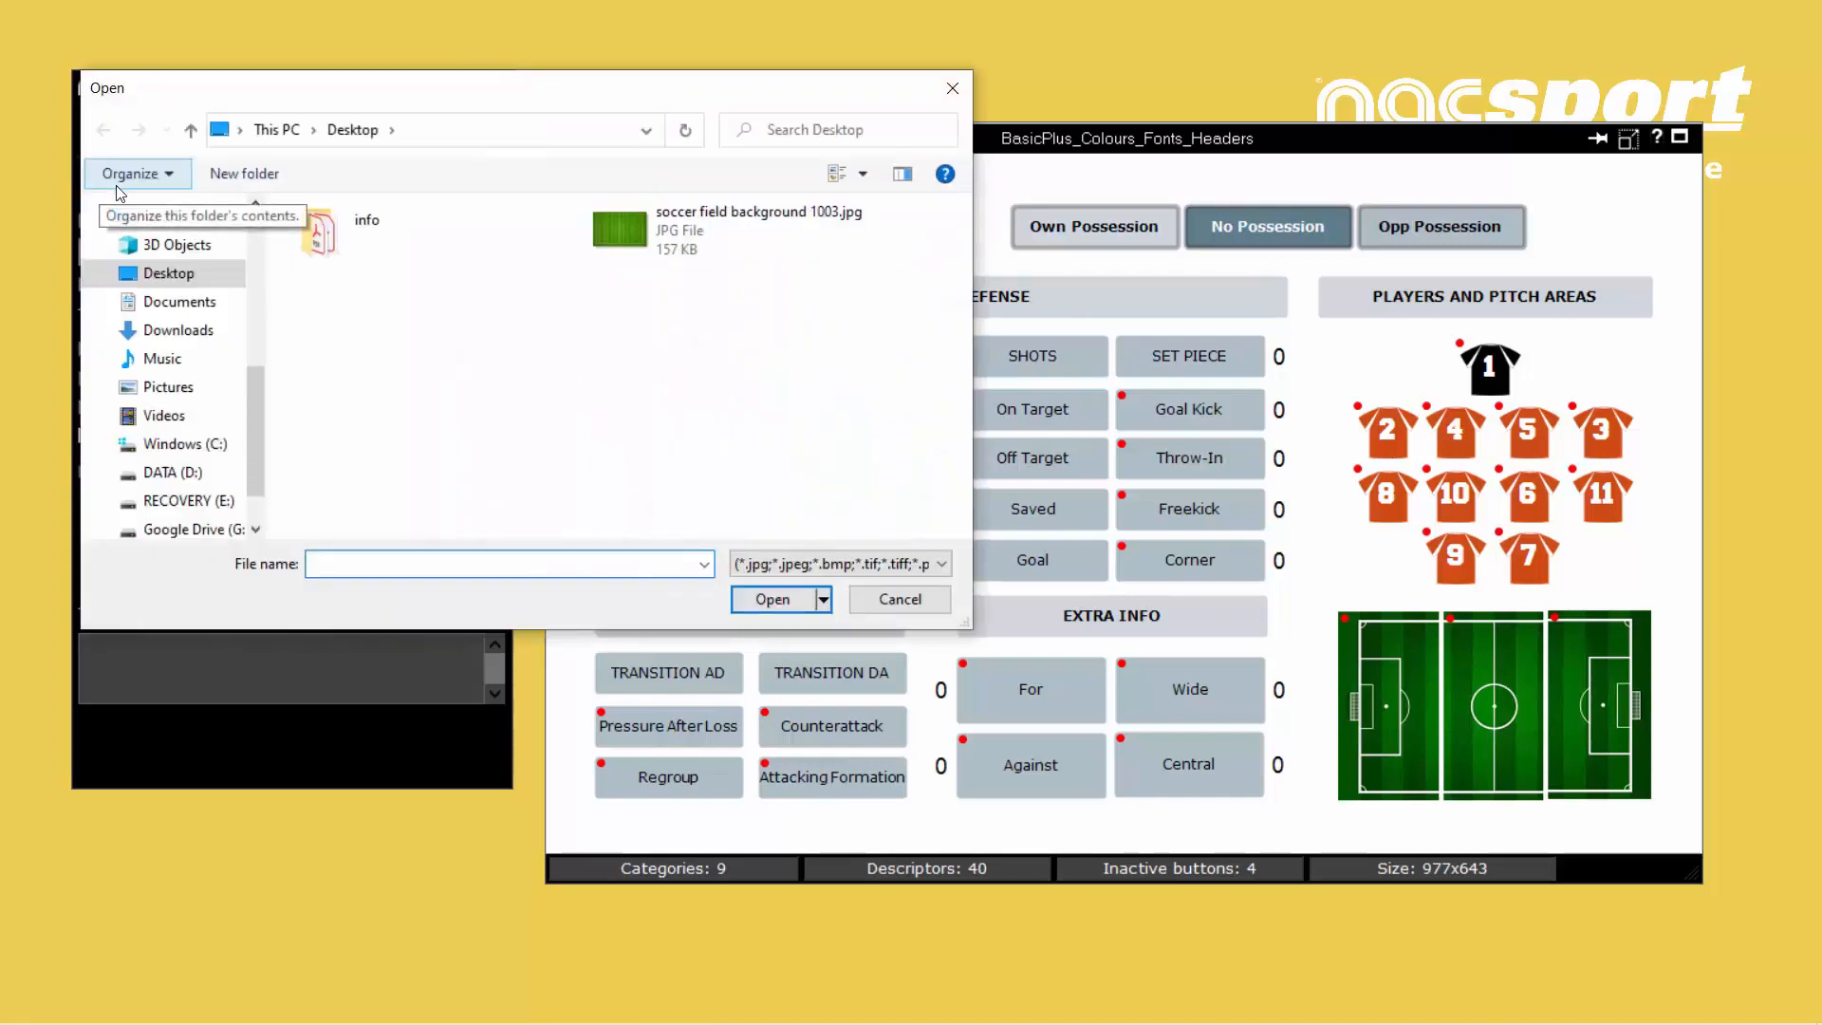
{"action": "left_click", "coordinate": [648, 257]}
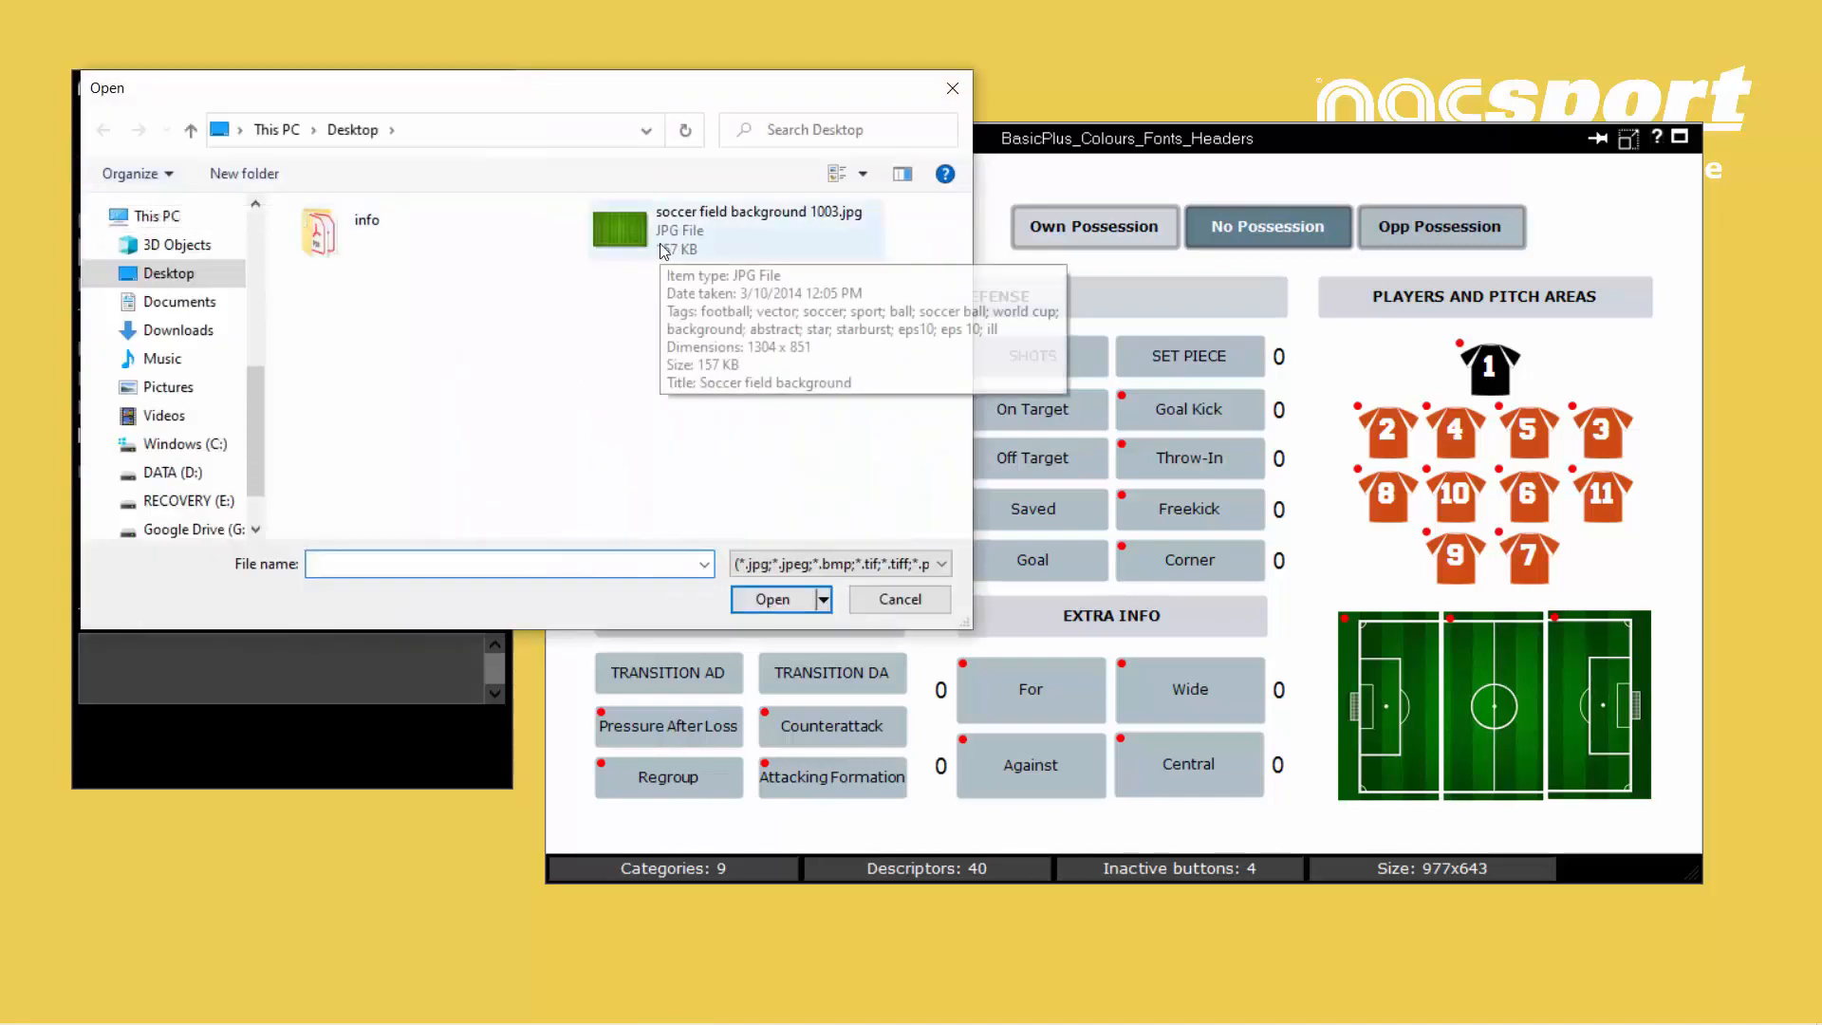
{"action": "left_click", "coordinate": [780, 596]}
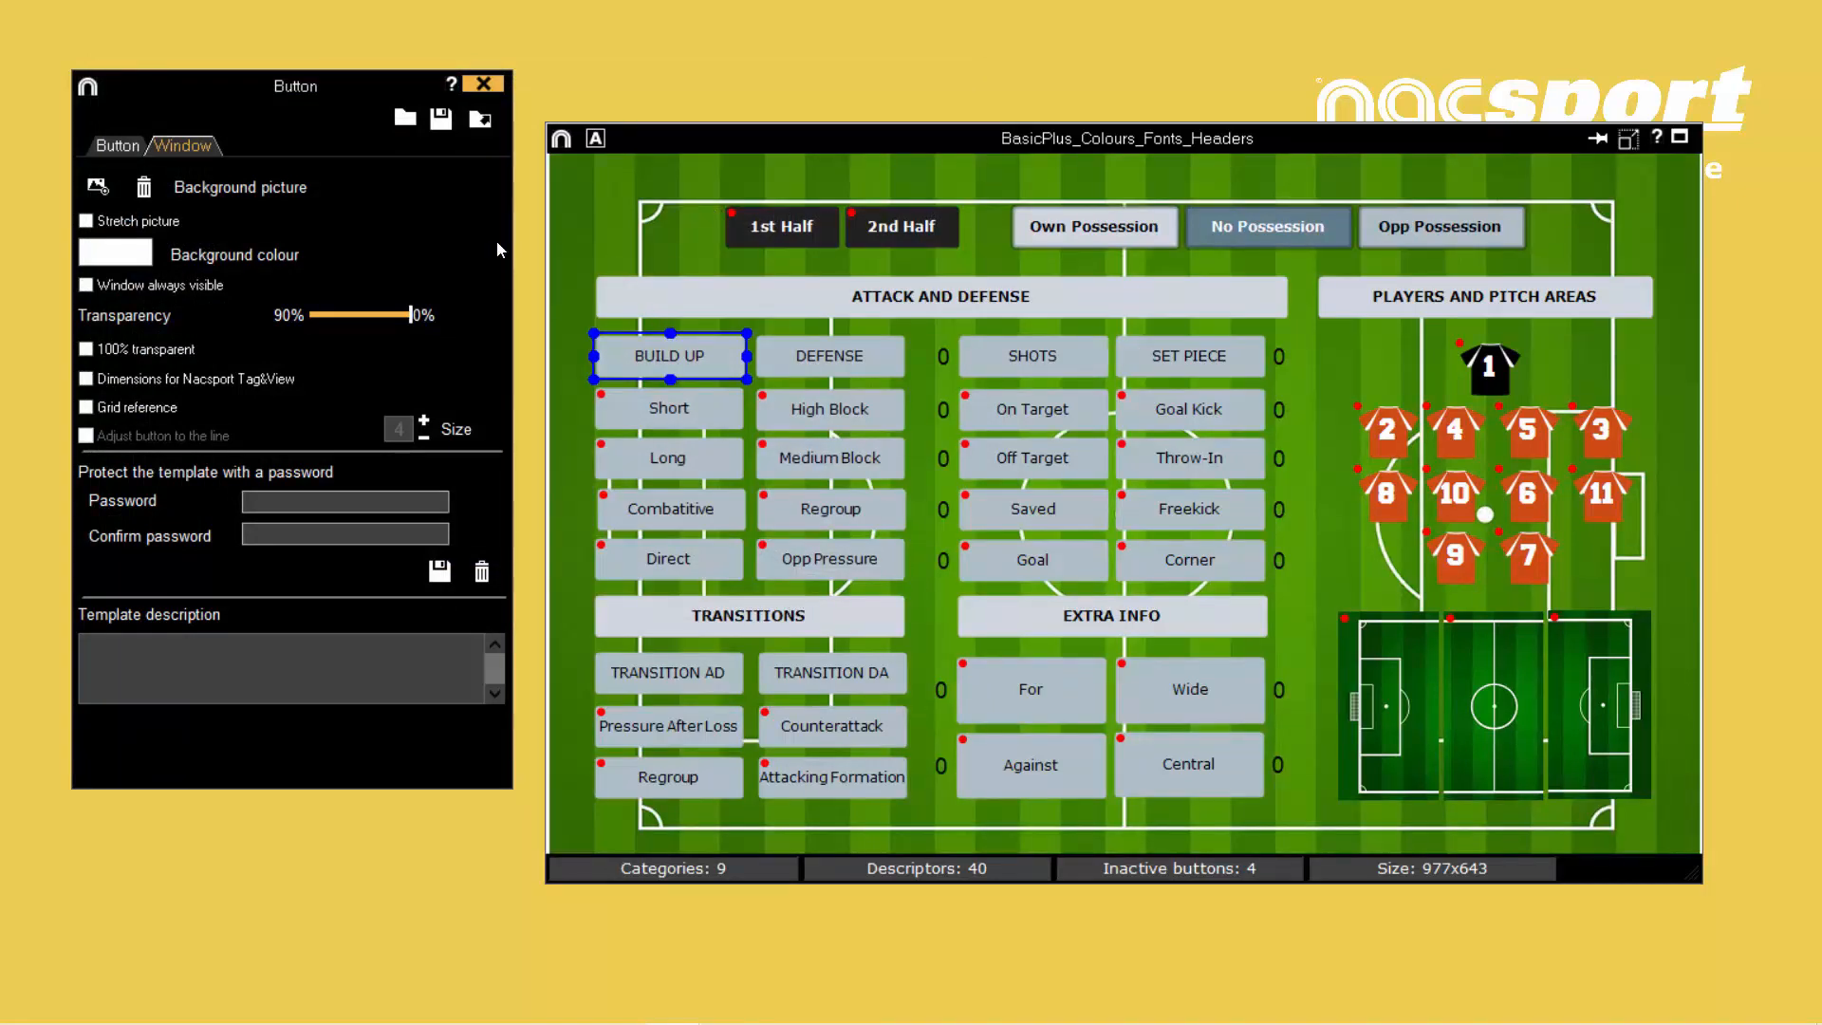
{"action": "left_click", "coordinate": [86, 220]}
{"action": "left_click", "coordinate": [143, 188]}
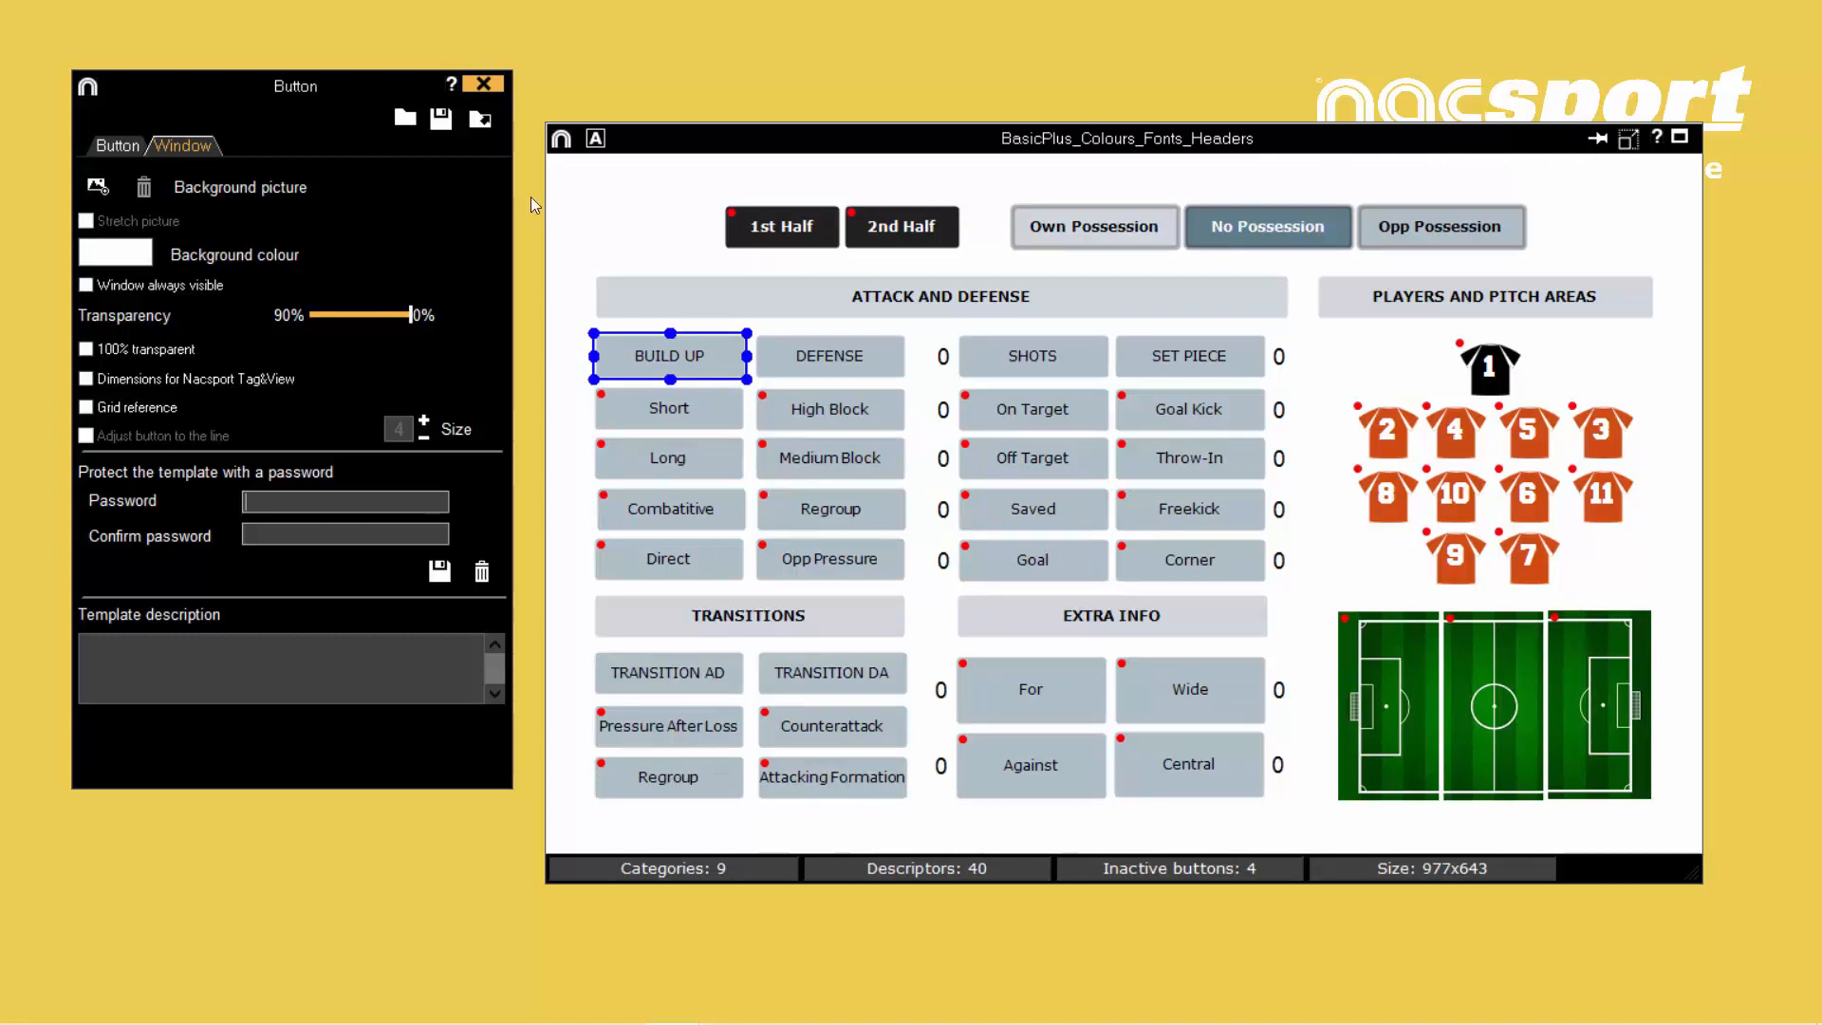
- Select all ten buttons in the BUILD UP and DEFENSE columns and open their font settings
{"action": "left_click", "coordinate": [115, 146]}
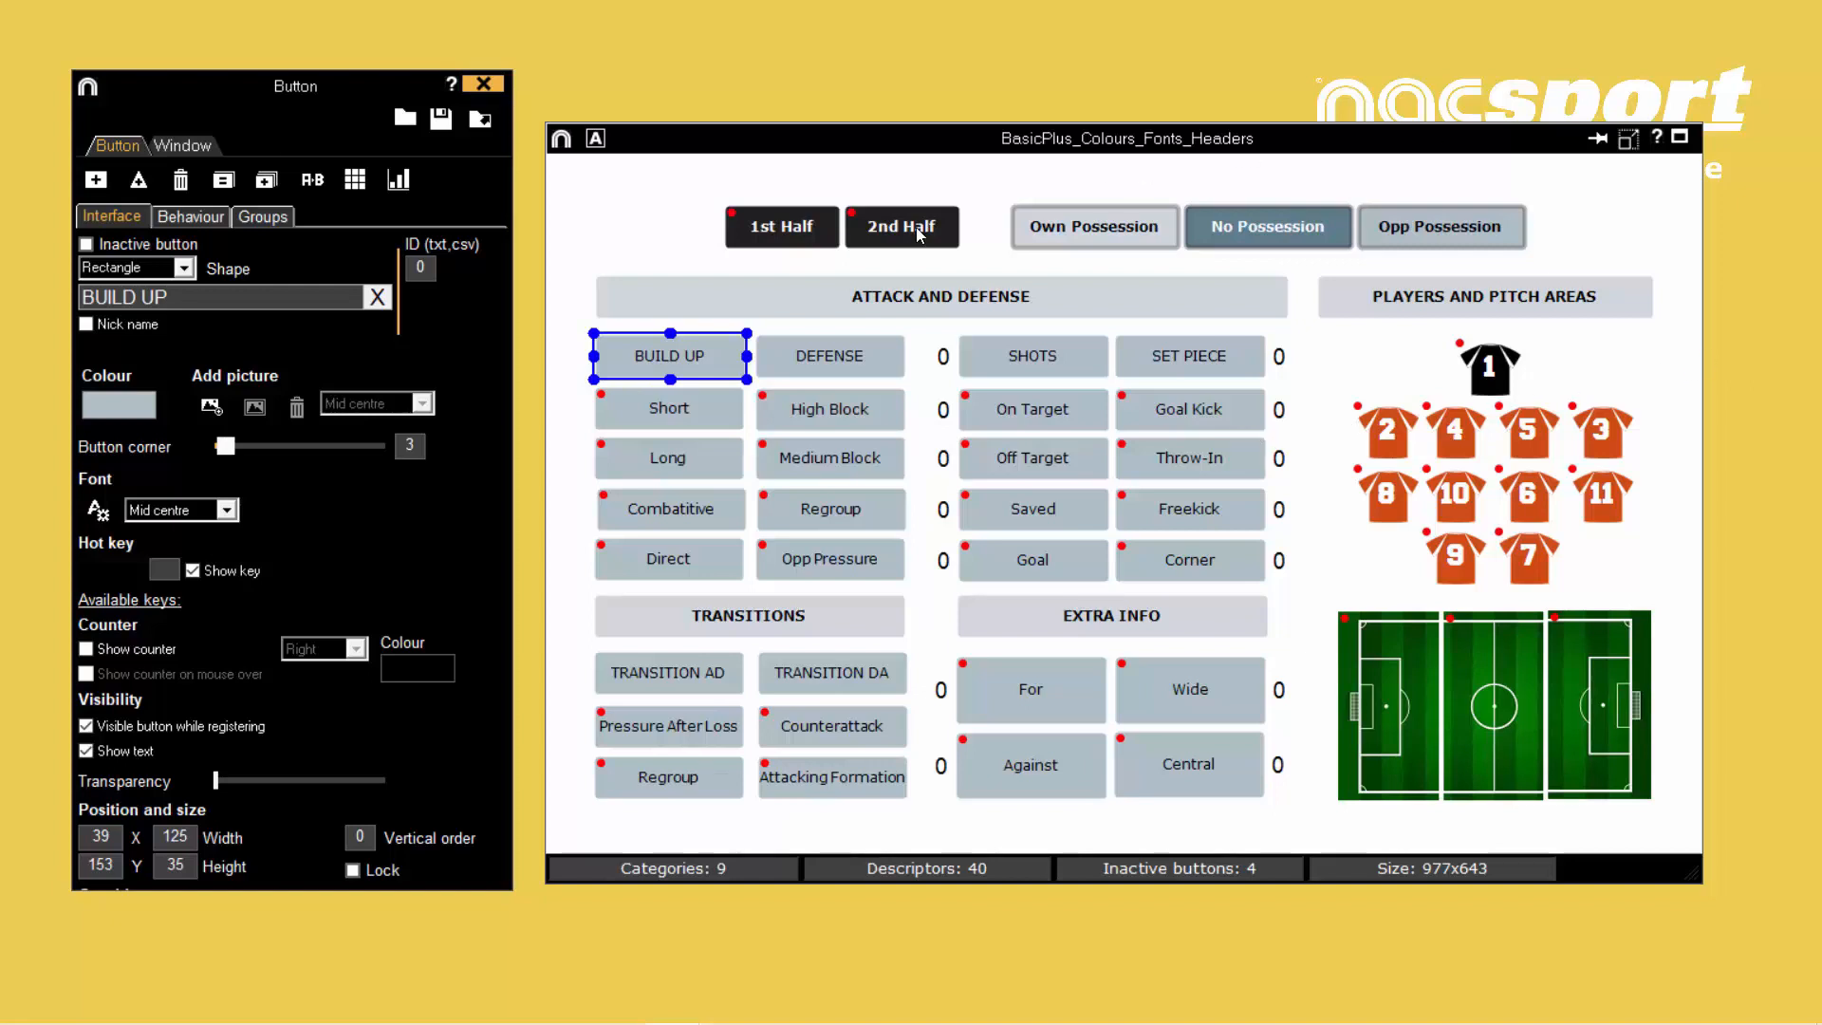
{"action": "left_click_drag", "start_coordinate": [567, 340], "coordinate": [897, 566]}
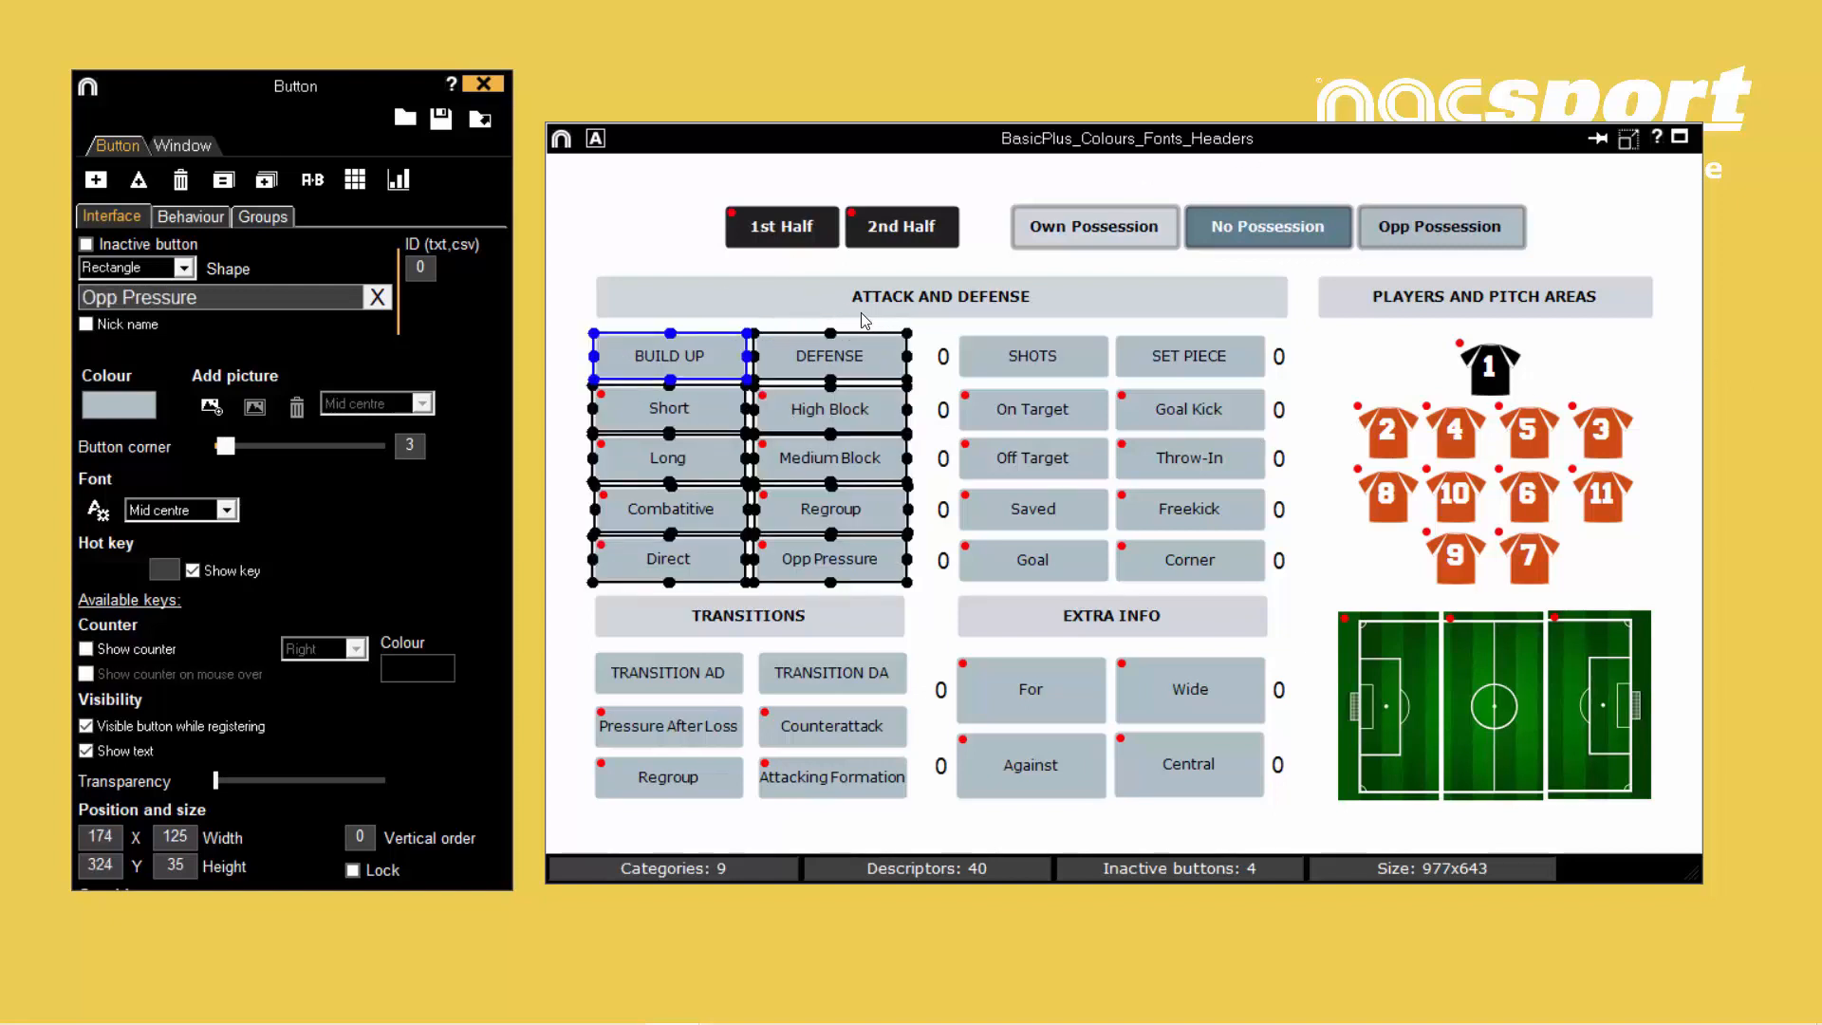
{"action": "left_click", "coordinate": [101, 513]}
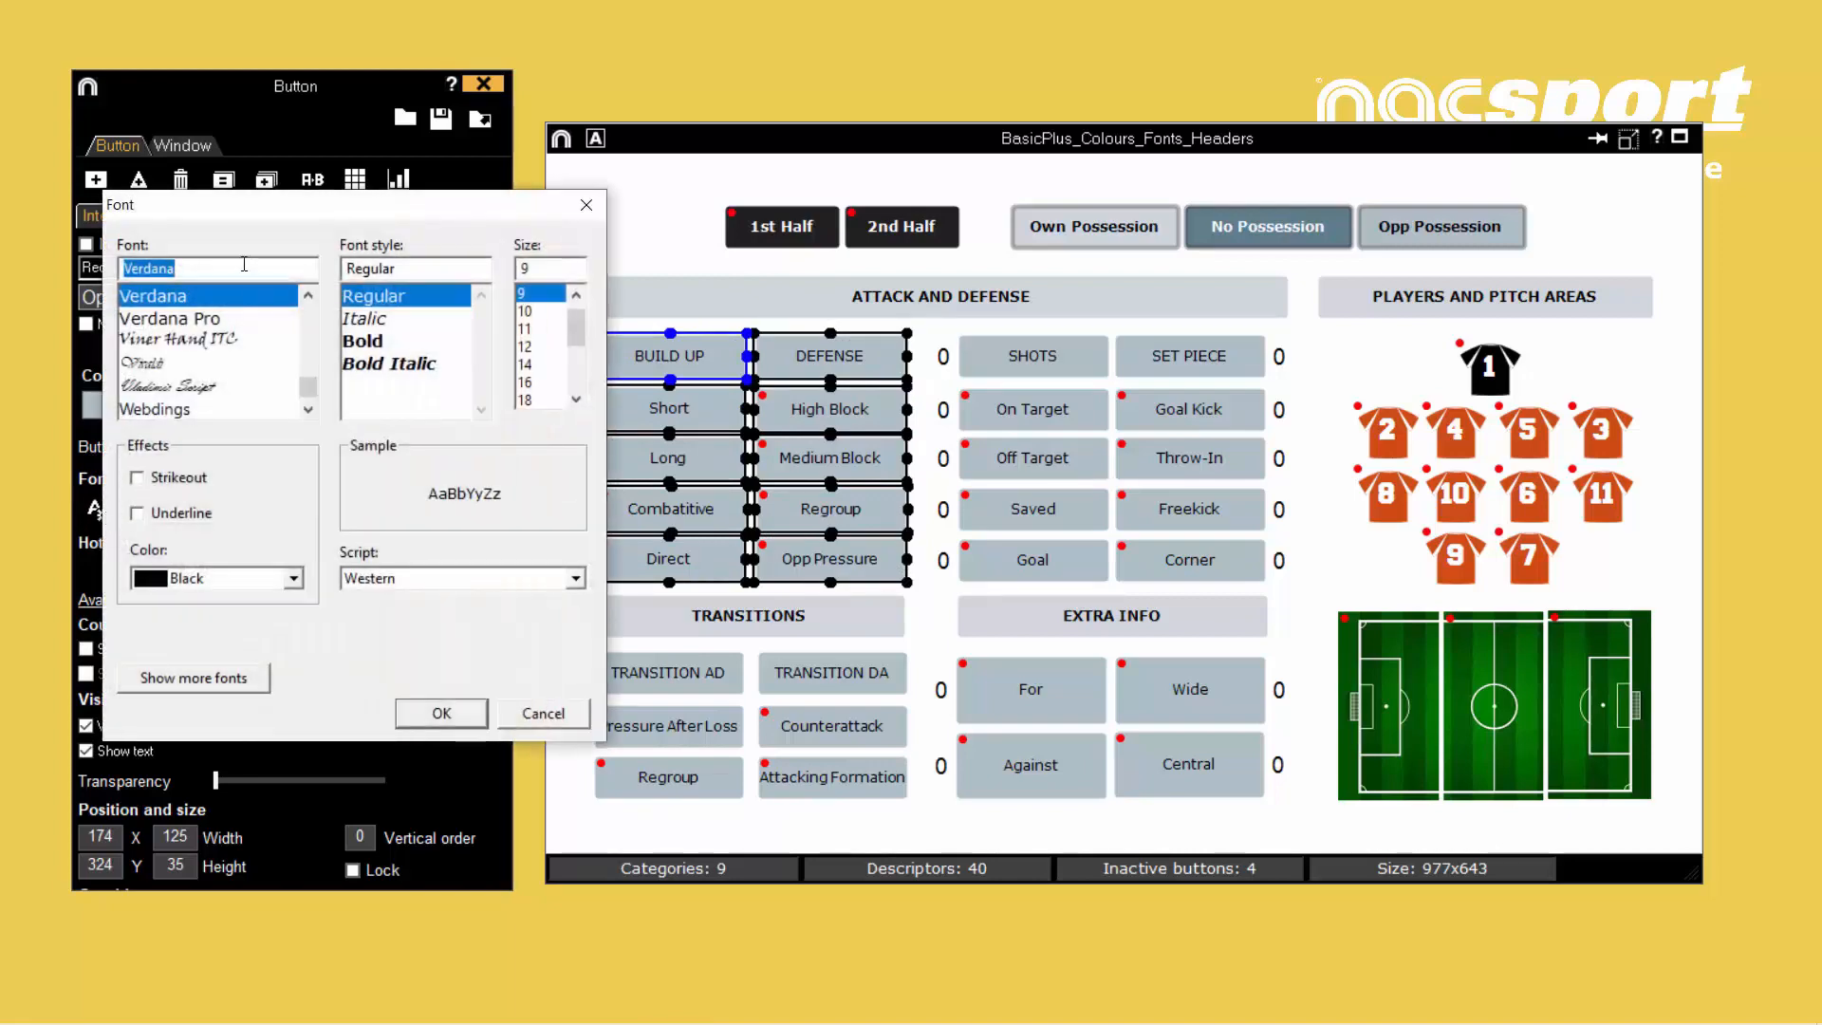
- Preview the fonts Franklin Gothic, Nunito, Raleway and Arial Rounded MT for the selected buttons
{"action": "type", "text": "fr"}
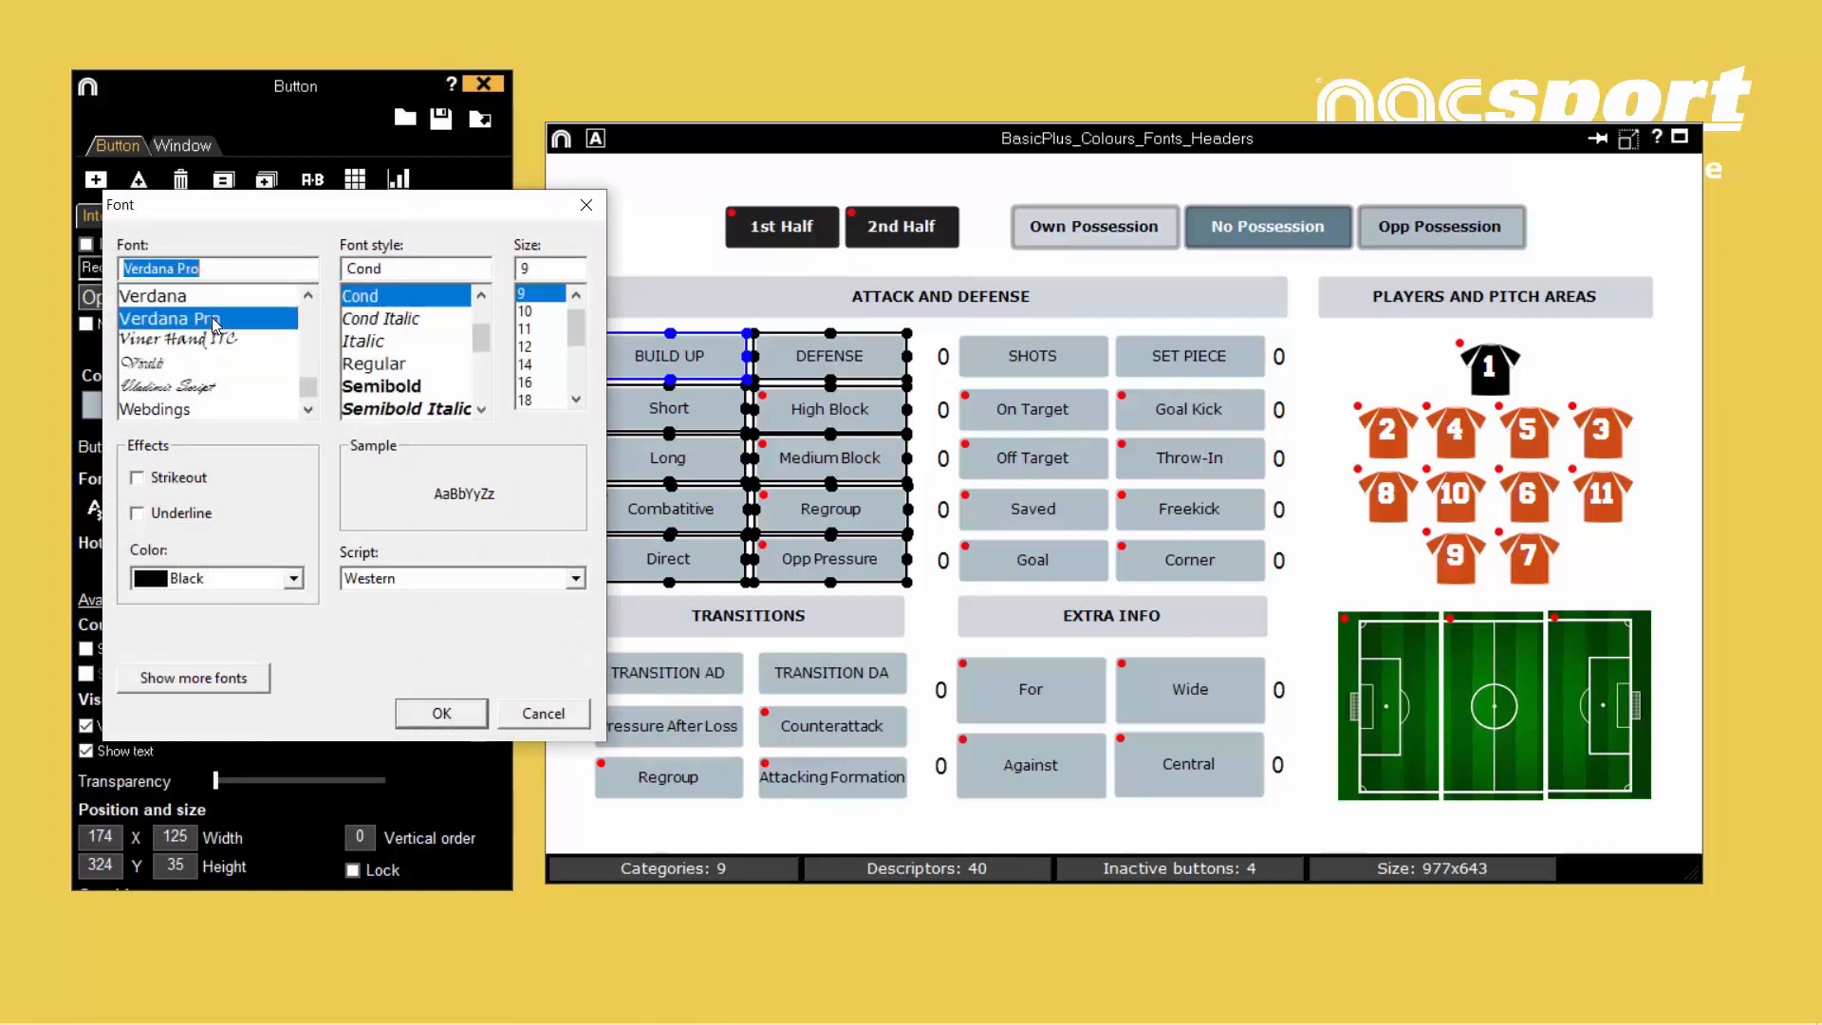
{"action": "type", "text": "ank"}
{"action": "key", "text": "Down"}
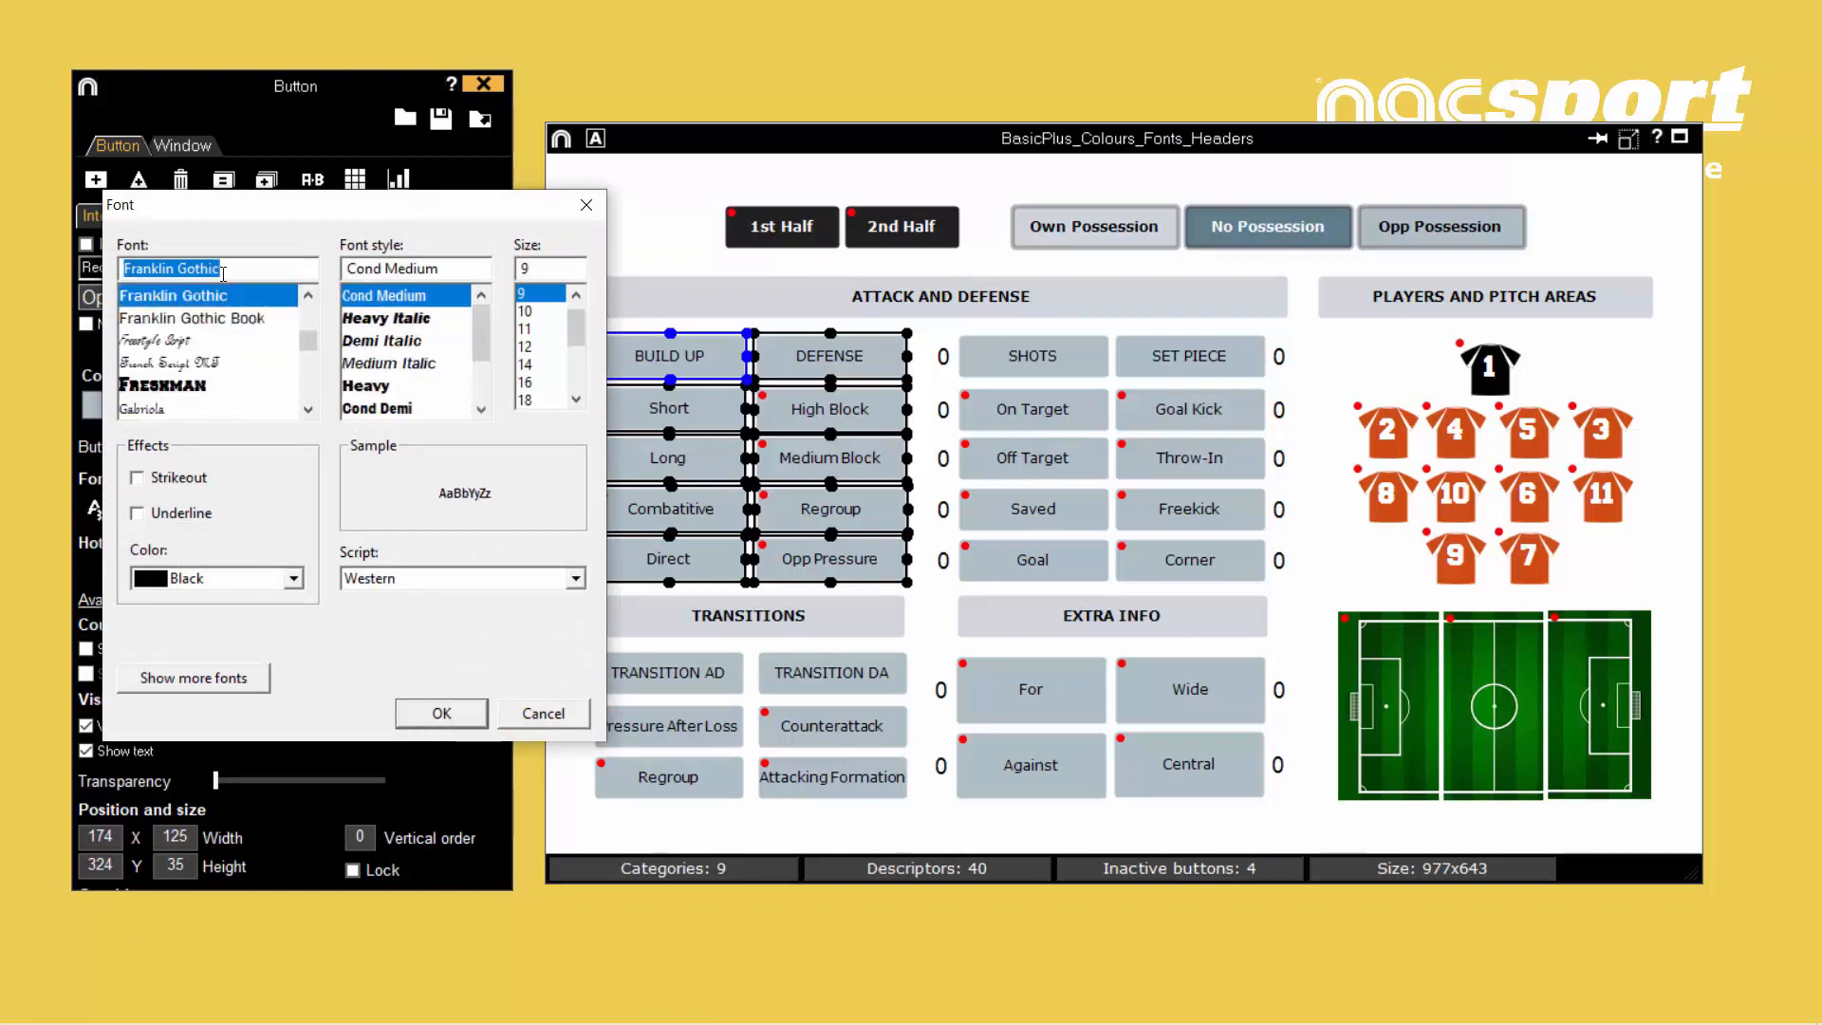
{"action": "key", "text": "BackSpace"}
{"action": "type", "text": "rale"}
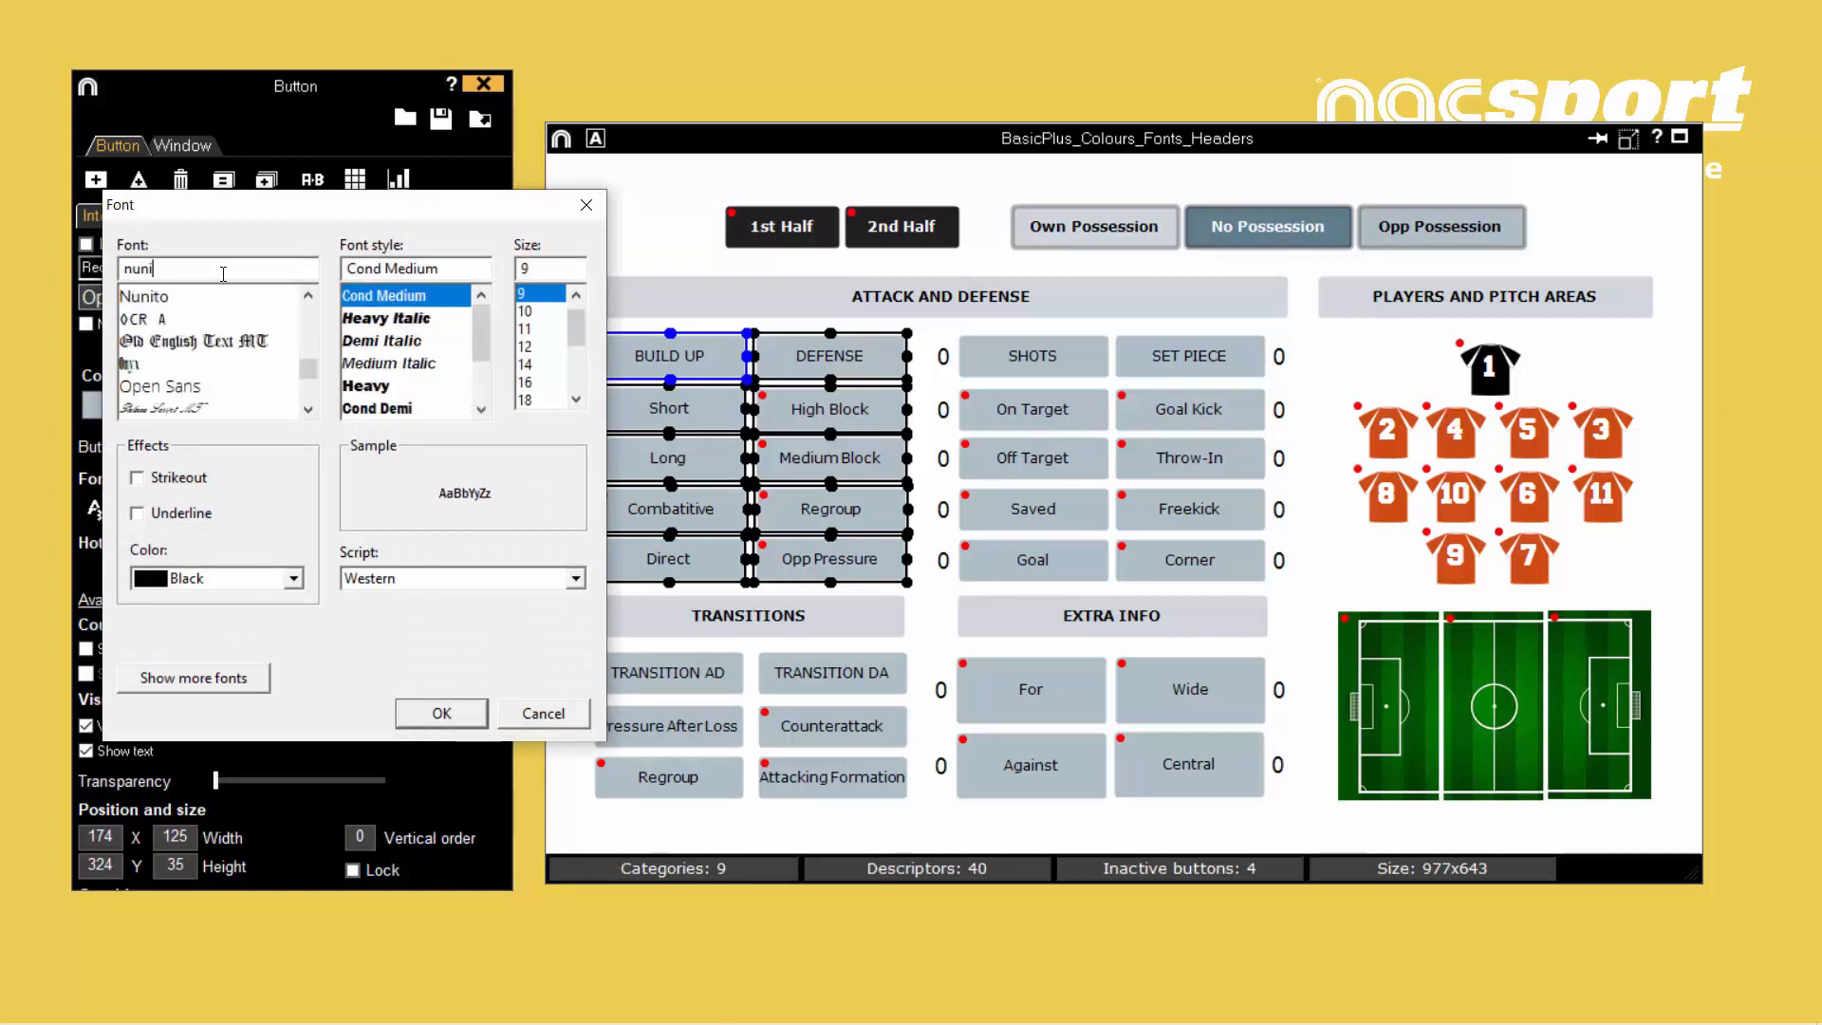
{"action": "key", "text": "Down"}
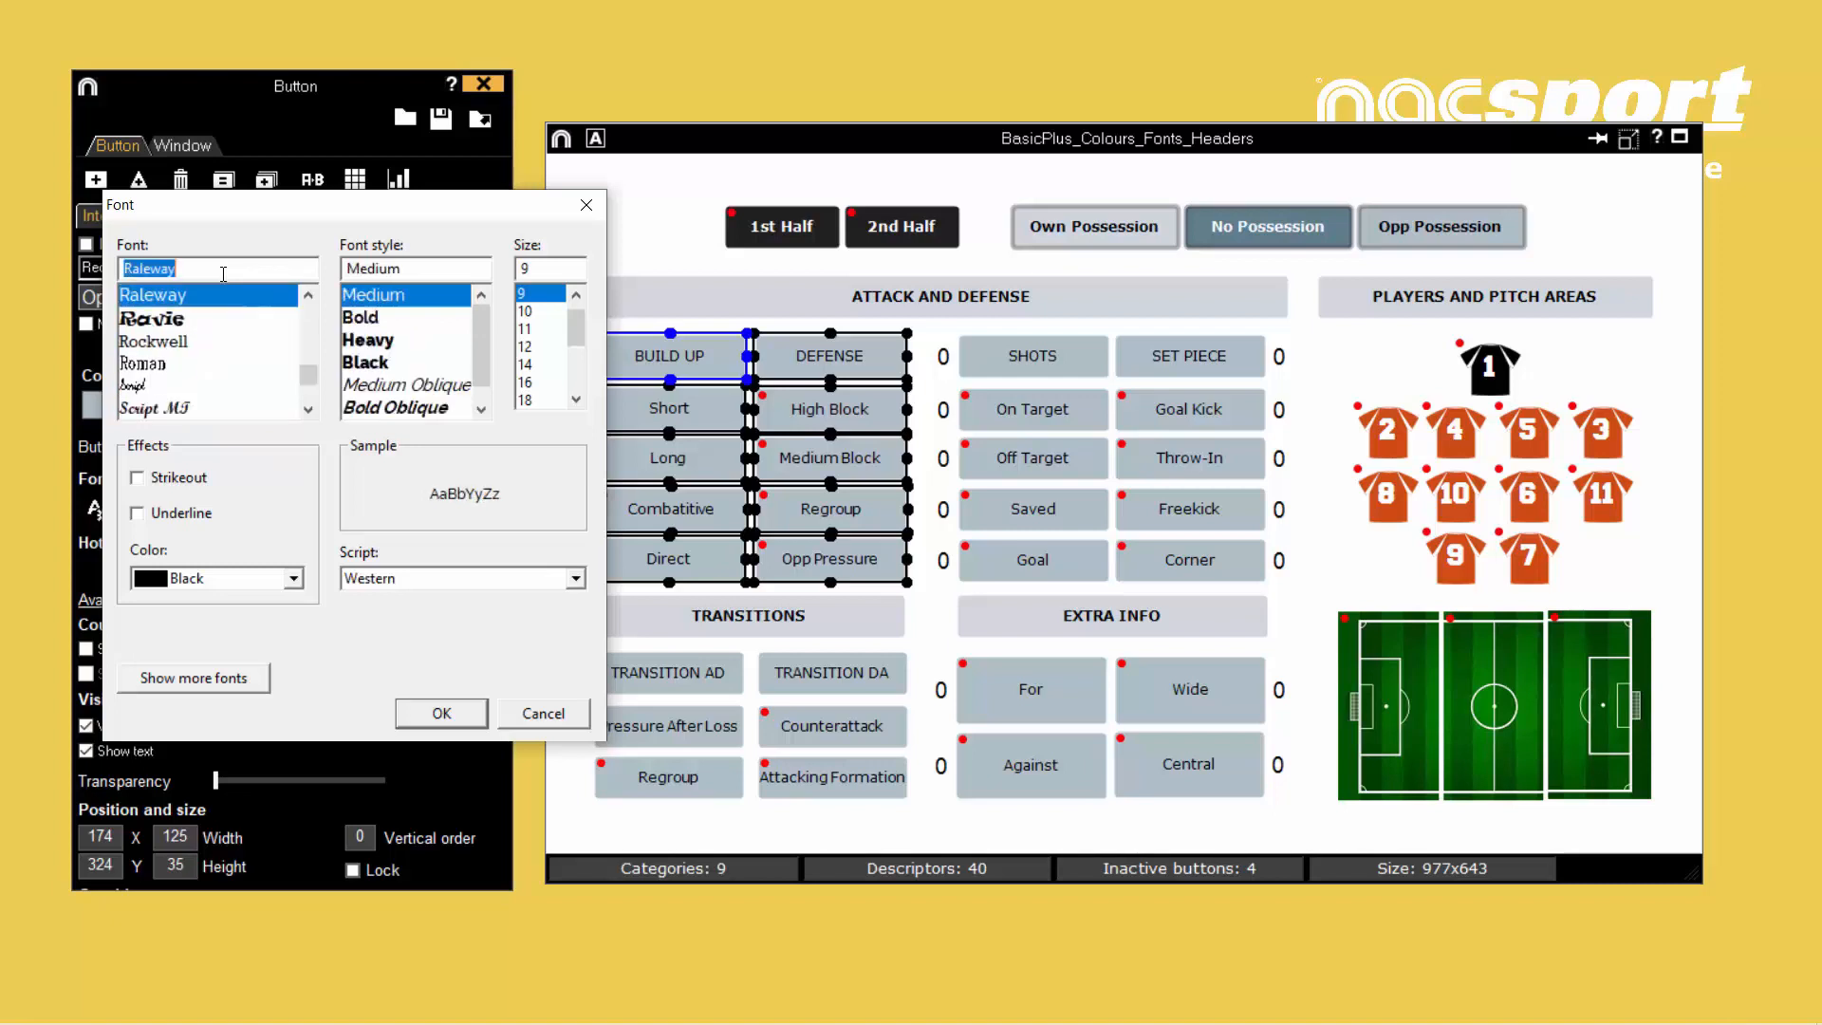
{"action": "key", "text": "BackSpace"}
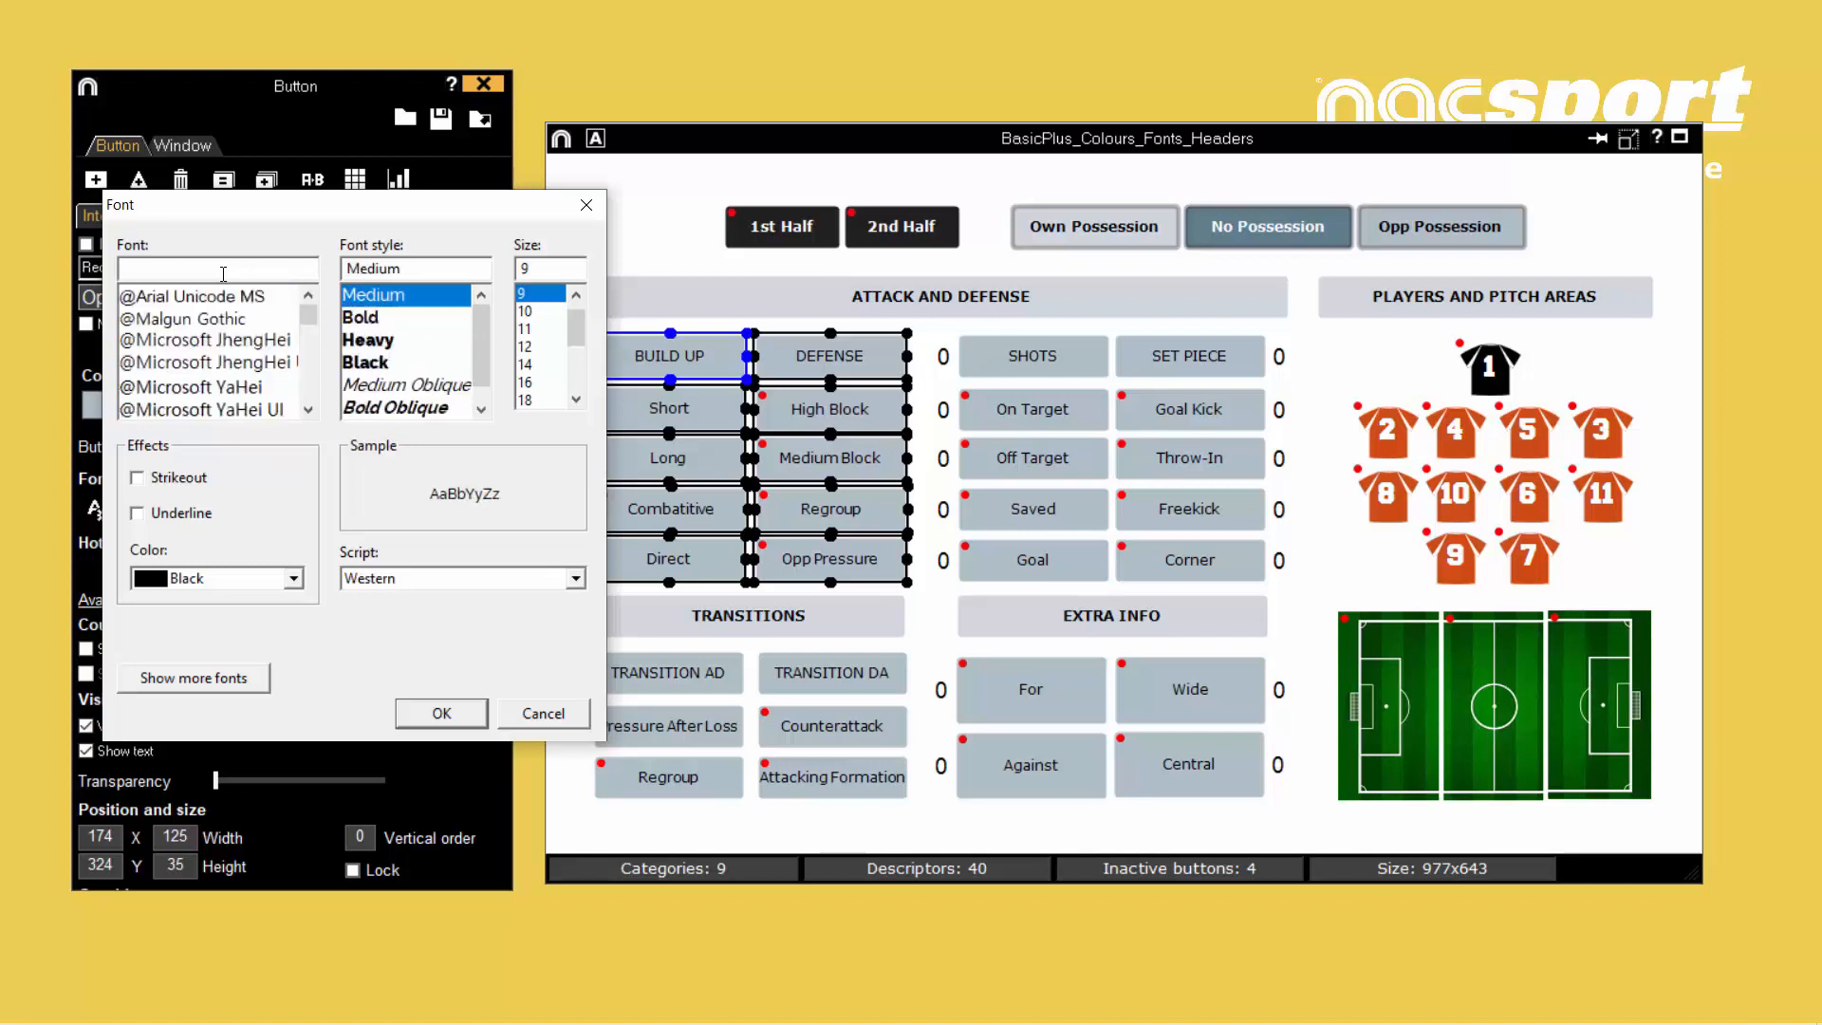
{"action": "type", "text": "arial"}
{"action": "key", "text": "Down"}
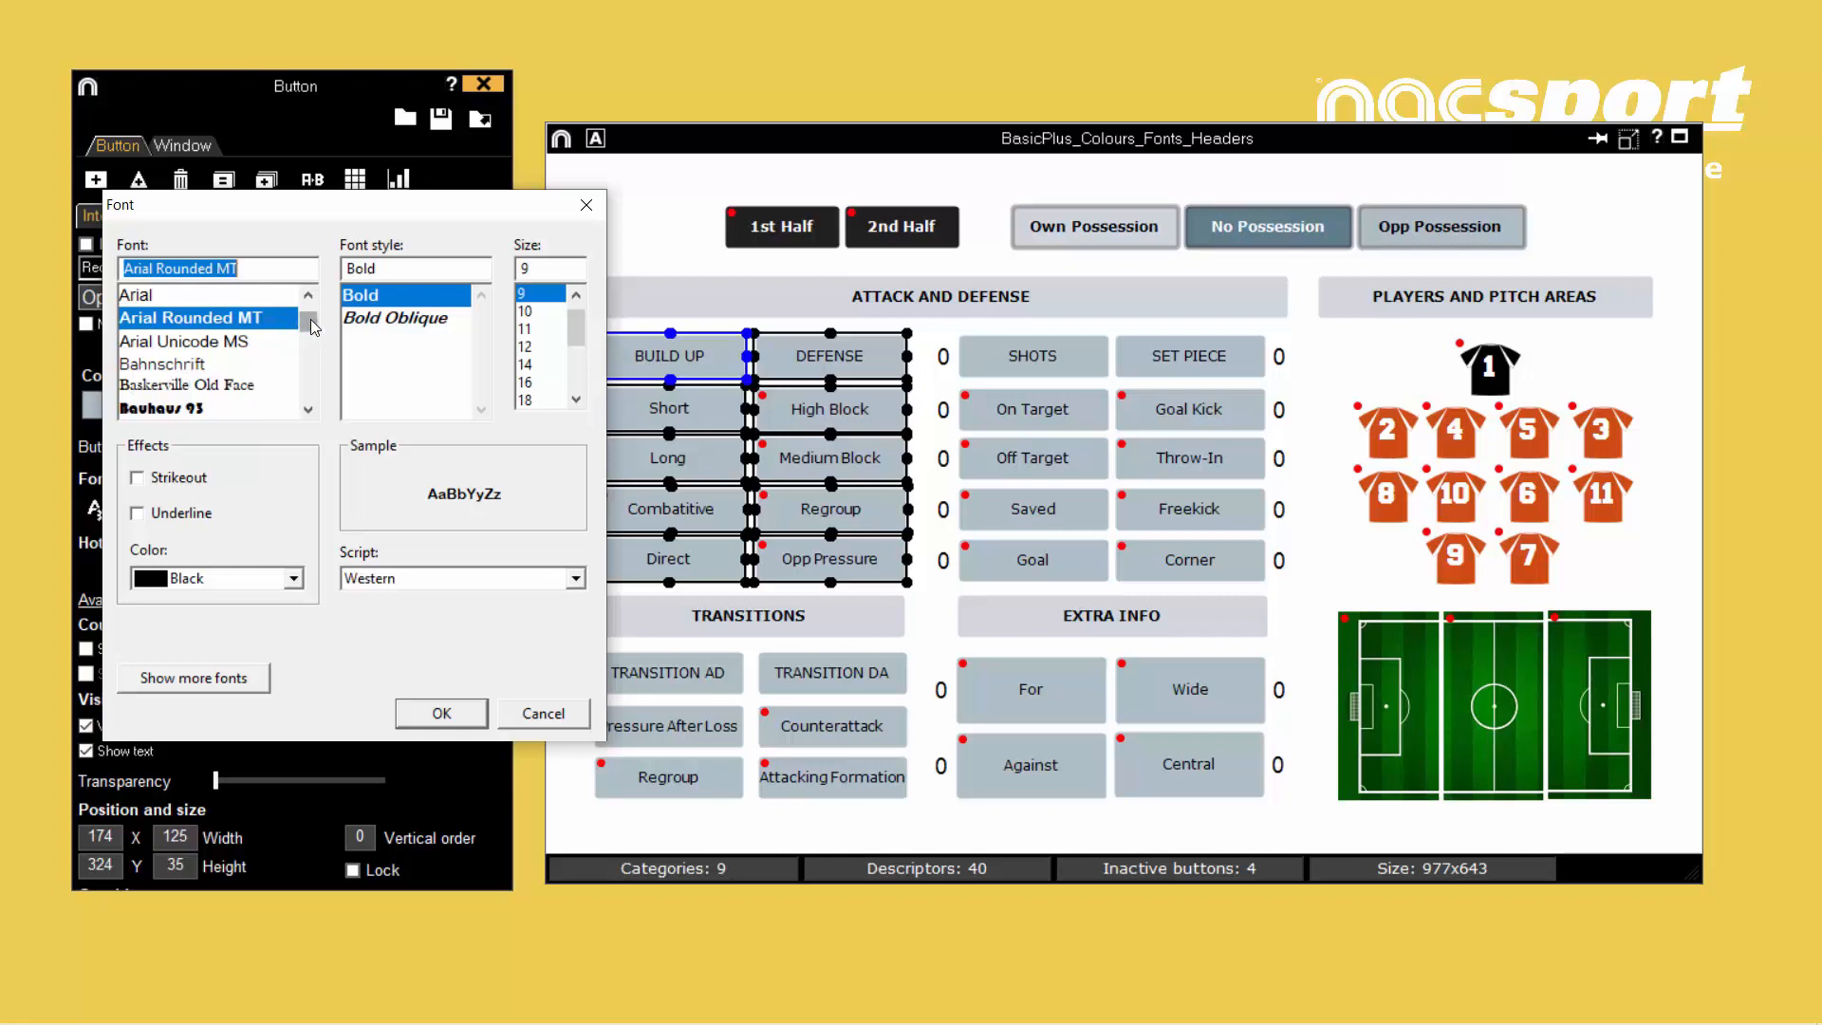
- Apply the Bradley Hand ITC font in Regular style to the selected BUILD UP and DEFENSE column buttons
{"action": "scroll", "coordinate": [312, 326], "scroll_direction": "down", "scroll_amount": 4}
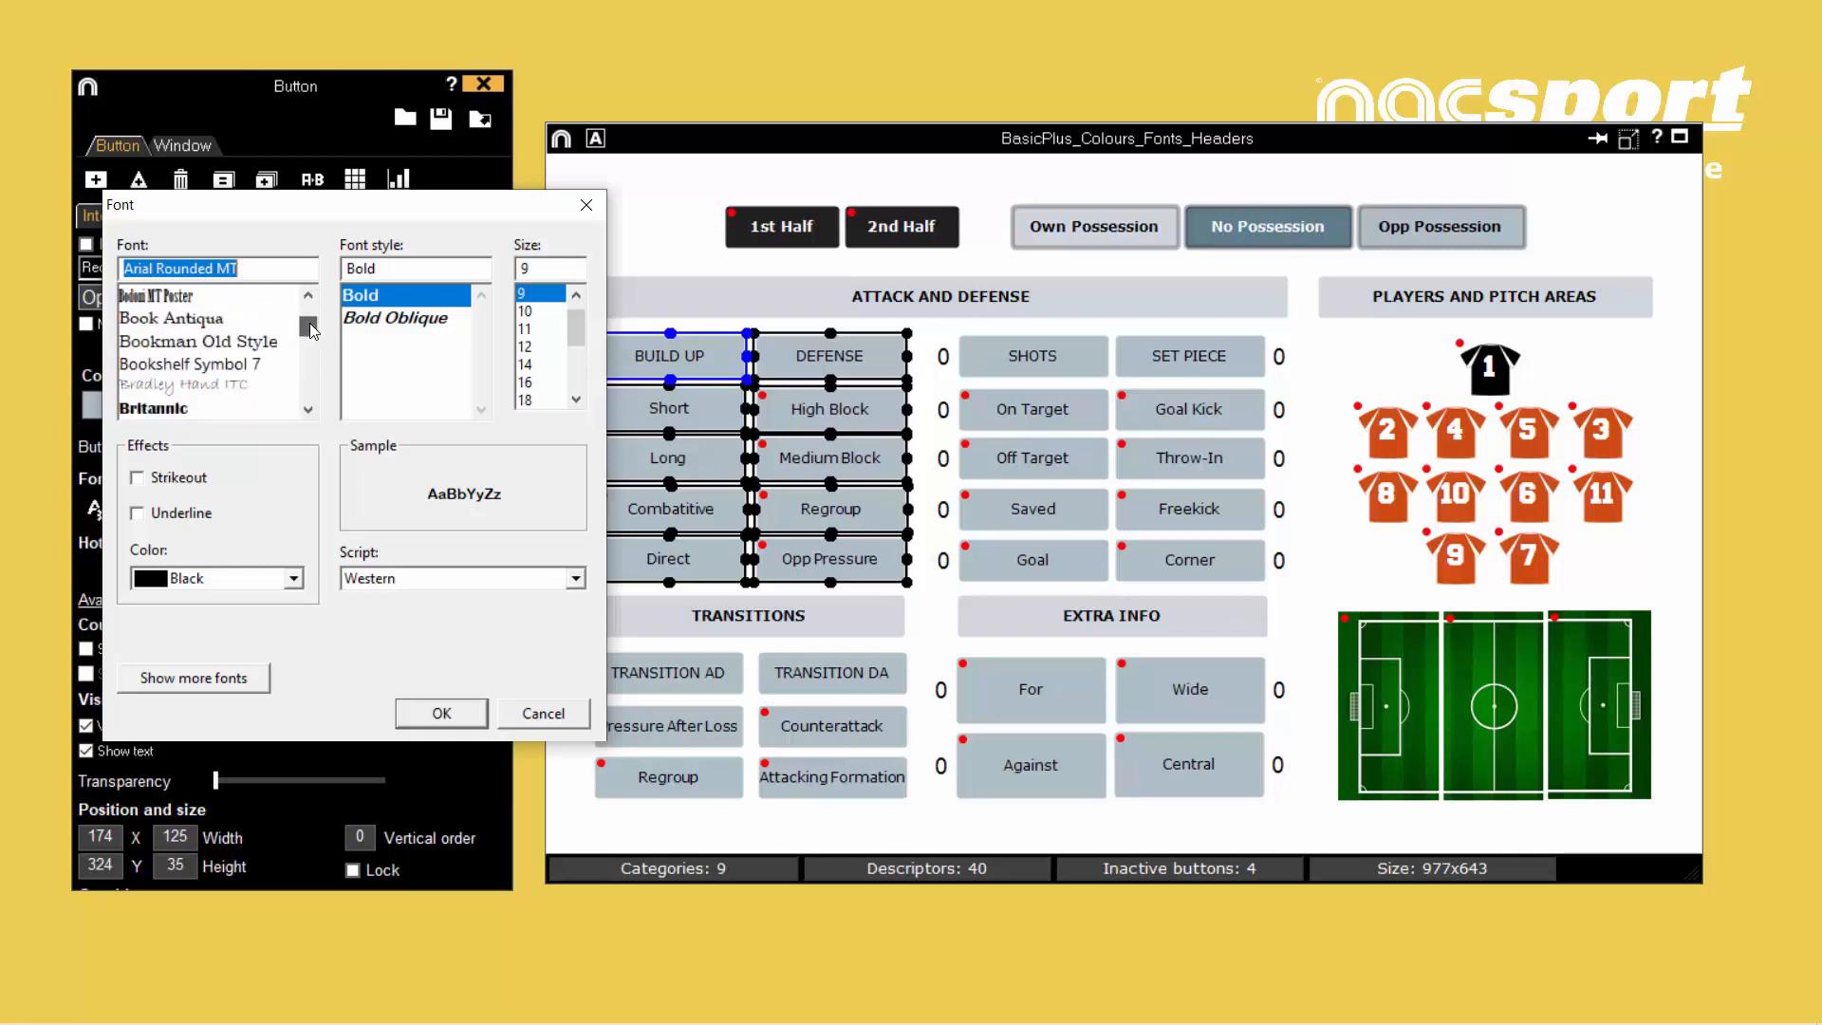
{"action": "left_click", "coordinate": [240, 386]}
{"action": "left_click", "coordinate": [358, 319]}
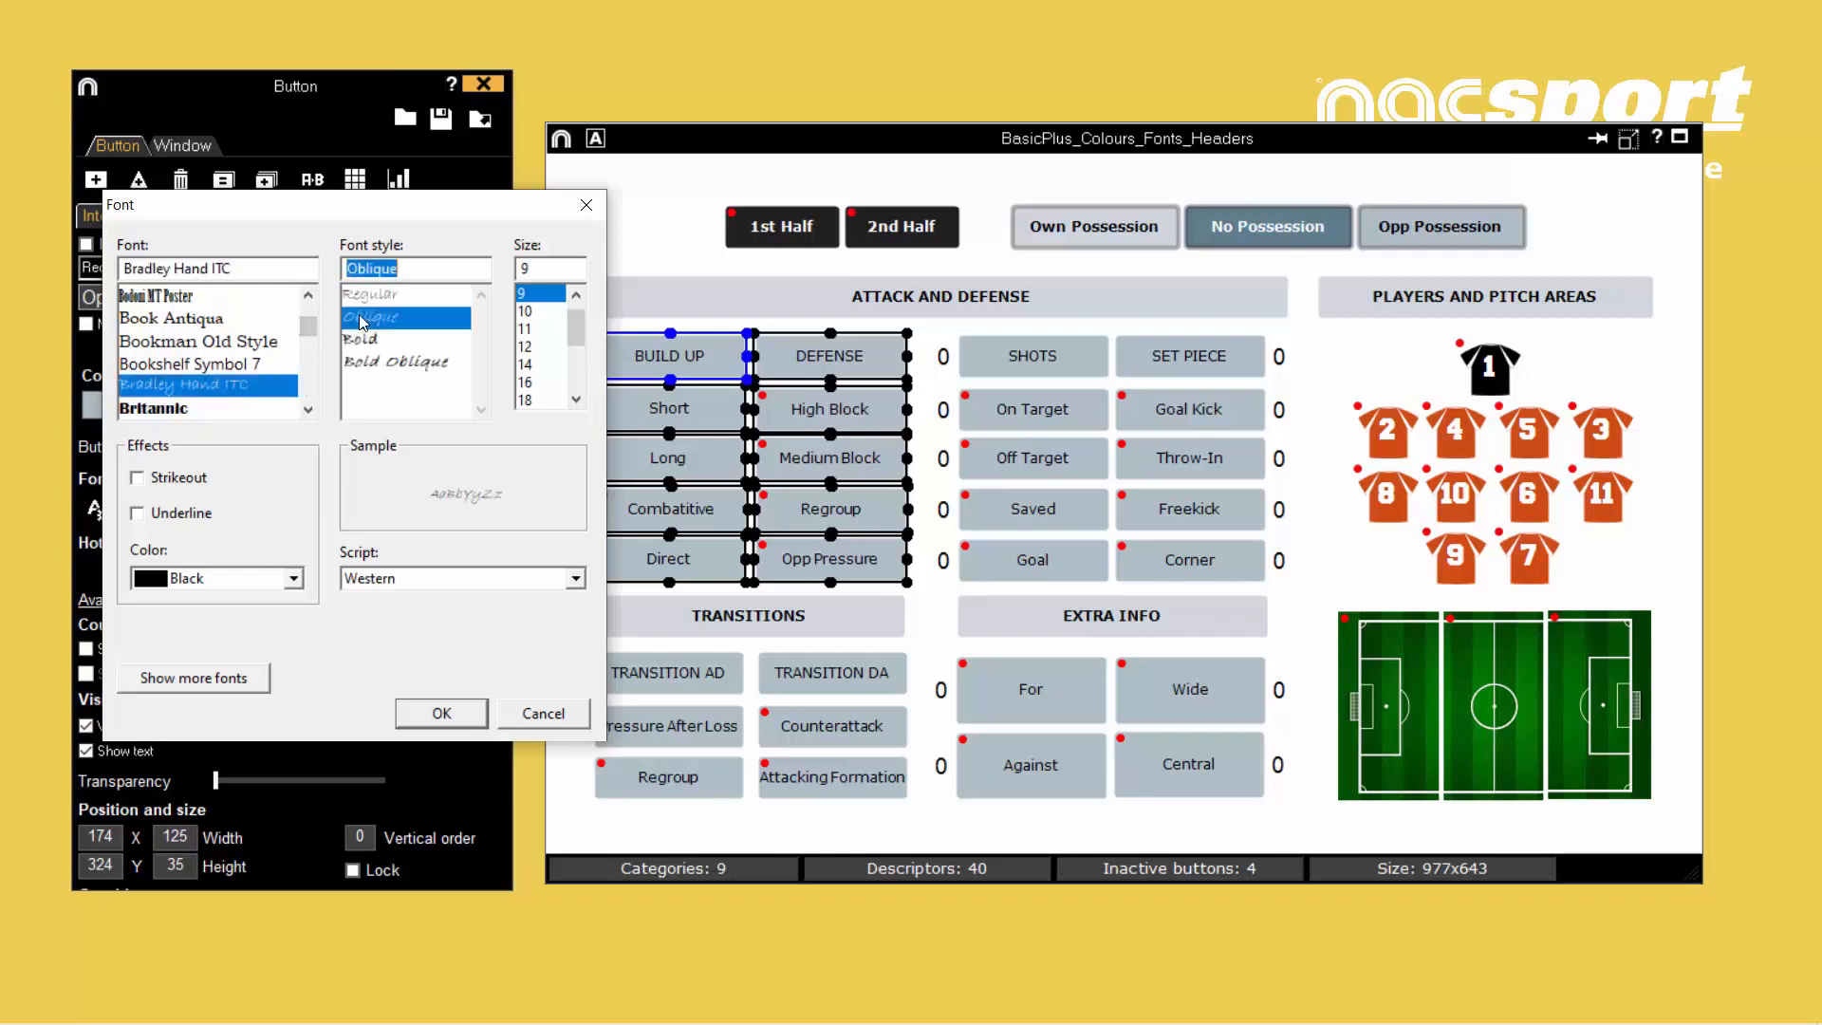
{"action": "left_click", "coordinate": [367, 300]}
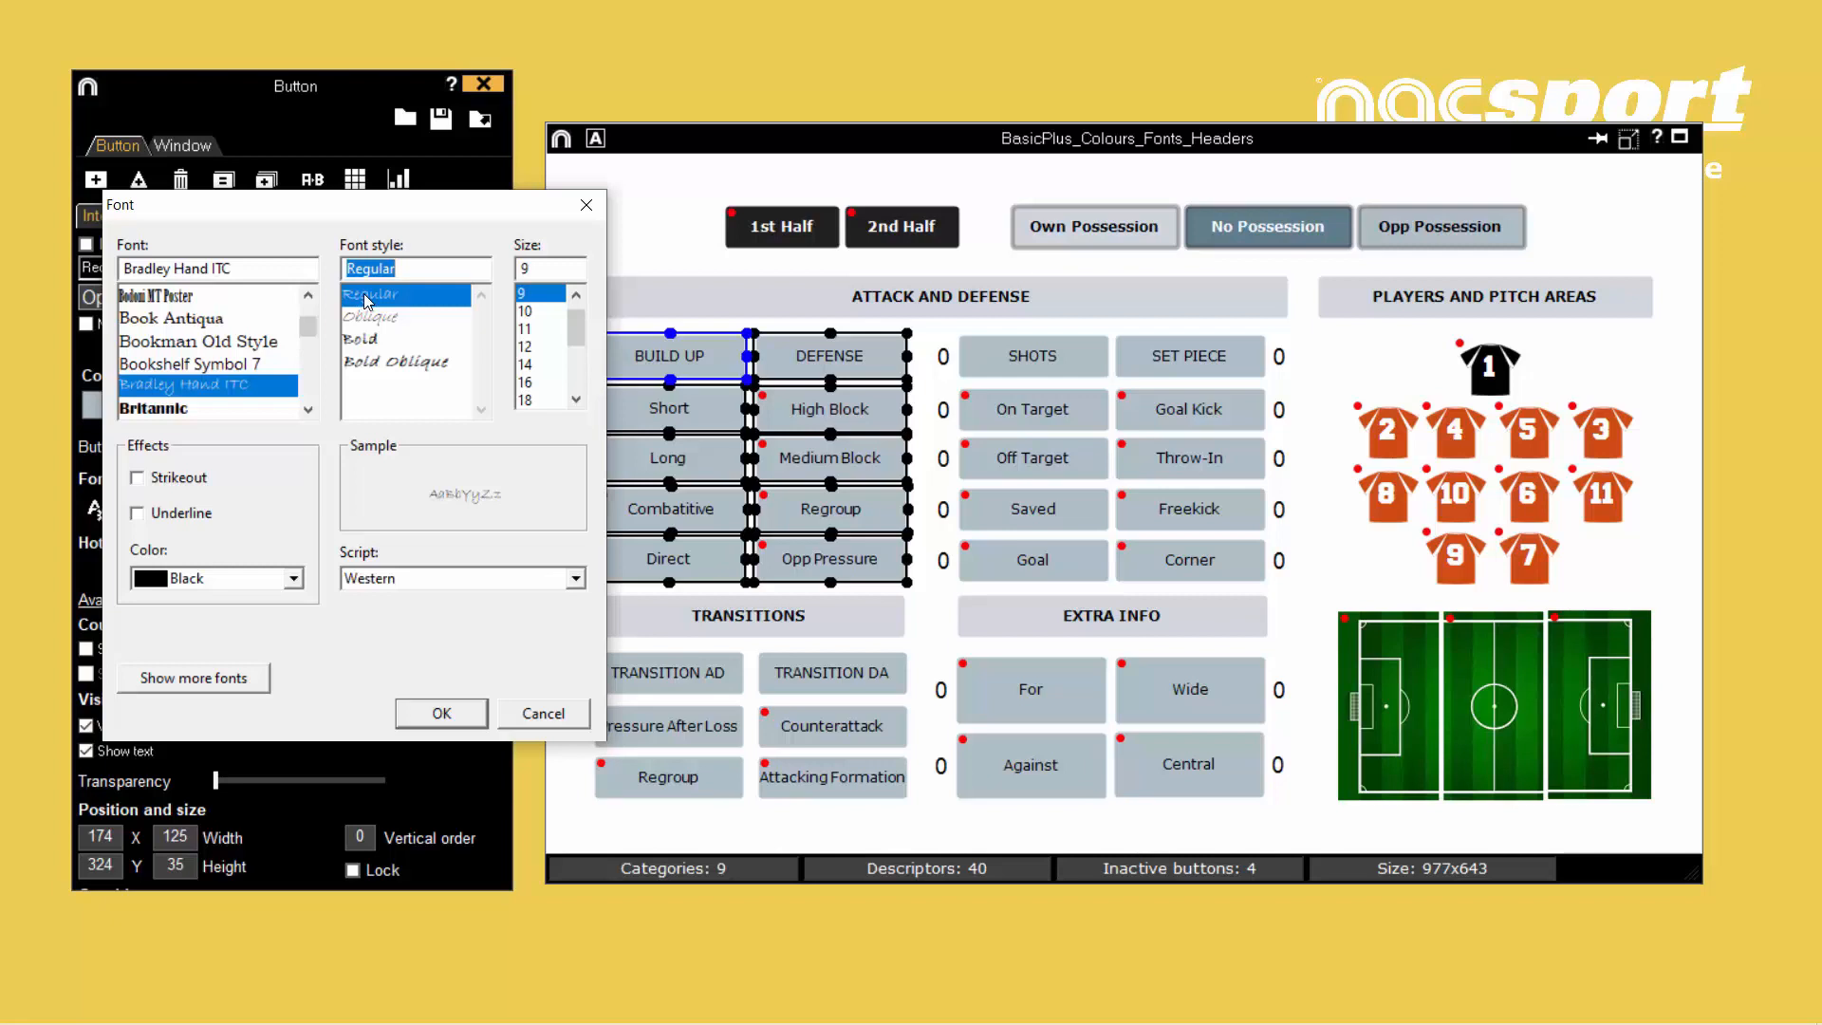
{"action": "left_click", "coordinate": [457, 706]}
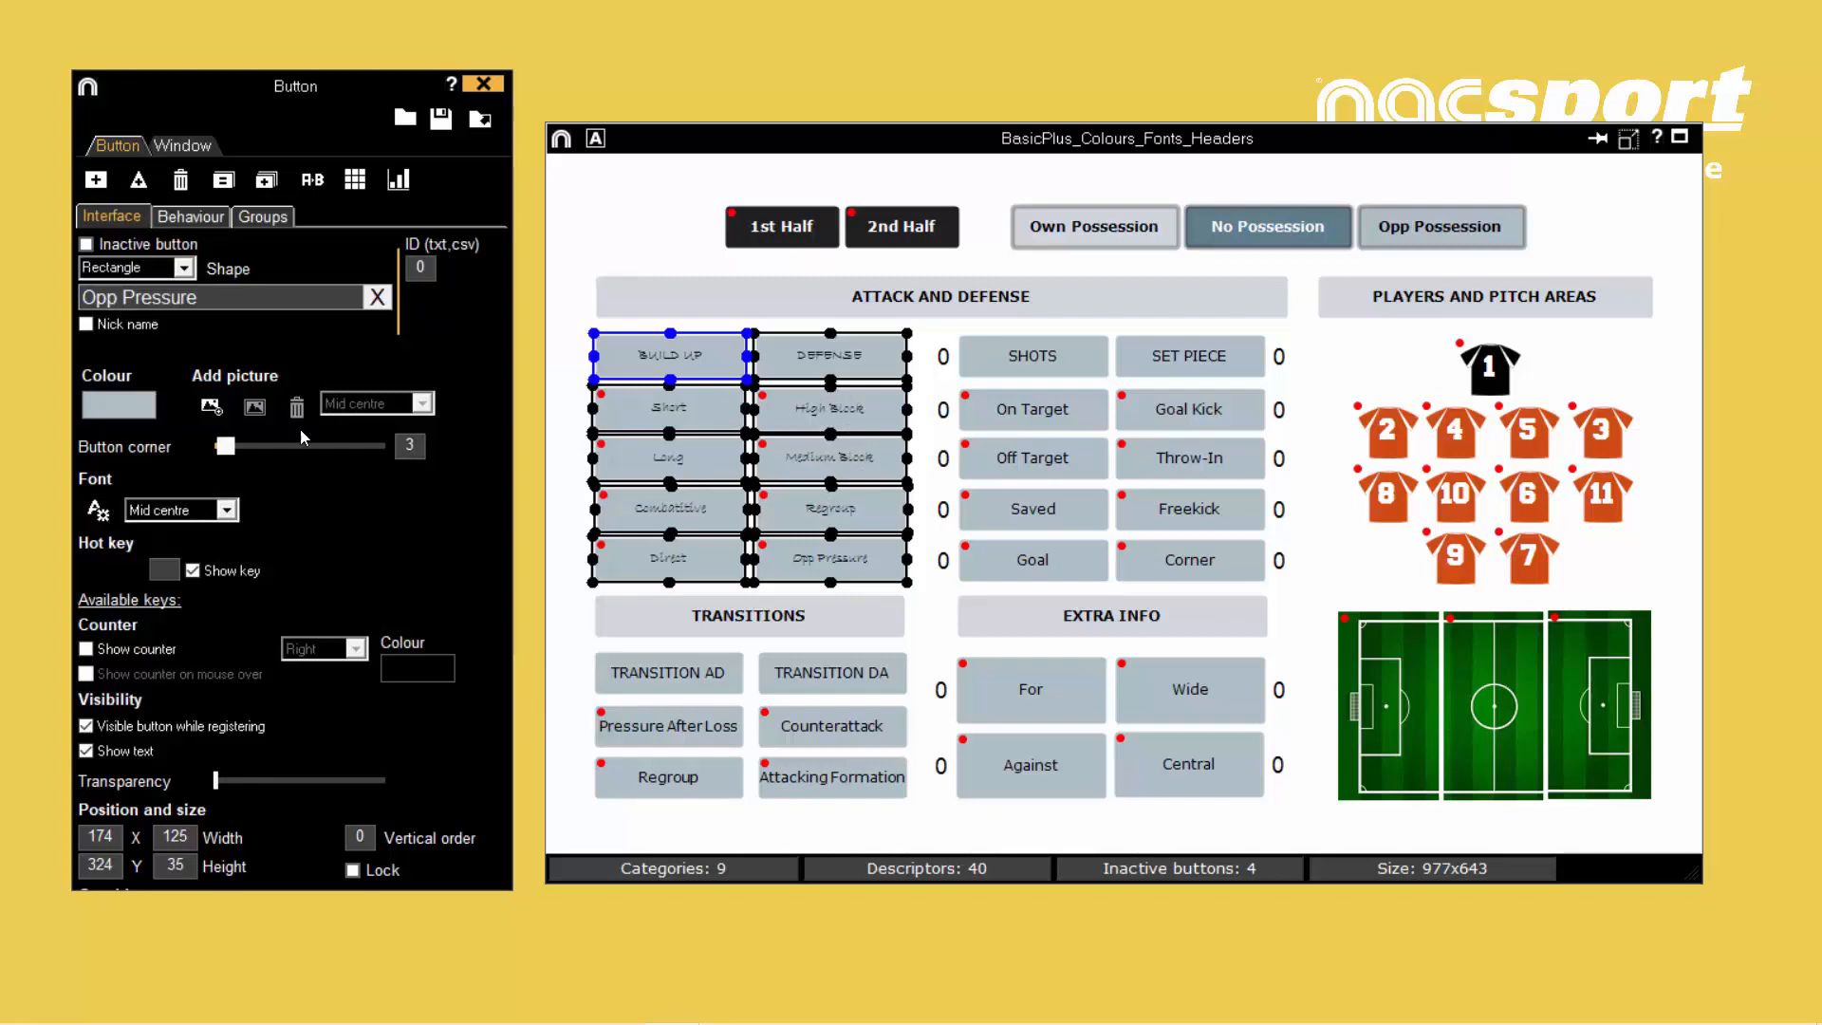
- Set the font of the BUILD UP and DEFENSE column buttons to Verdana Pro, Regular, size 11, and deselect them
{"action": "left_click", "coordinate": [106, 516]}
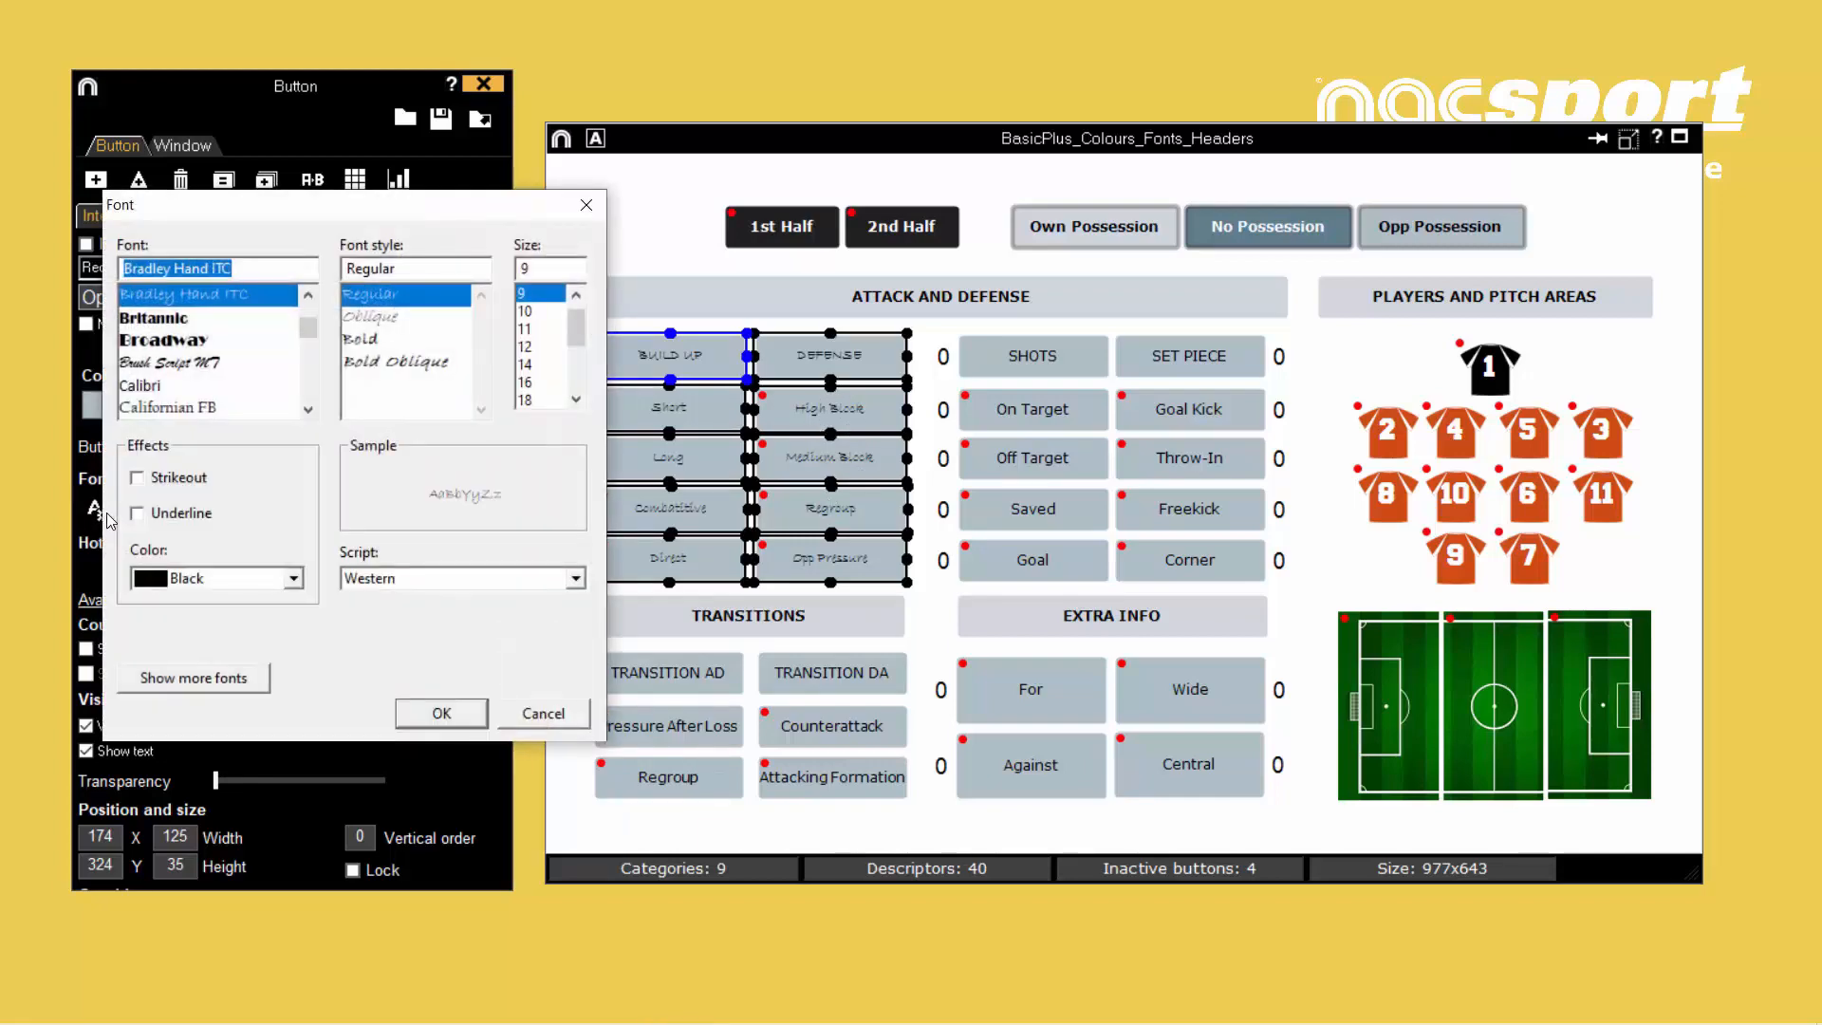
{"action": "type", "text": "ver"}
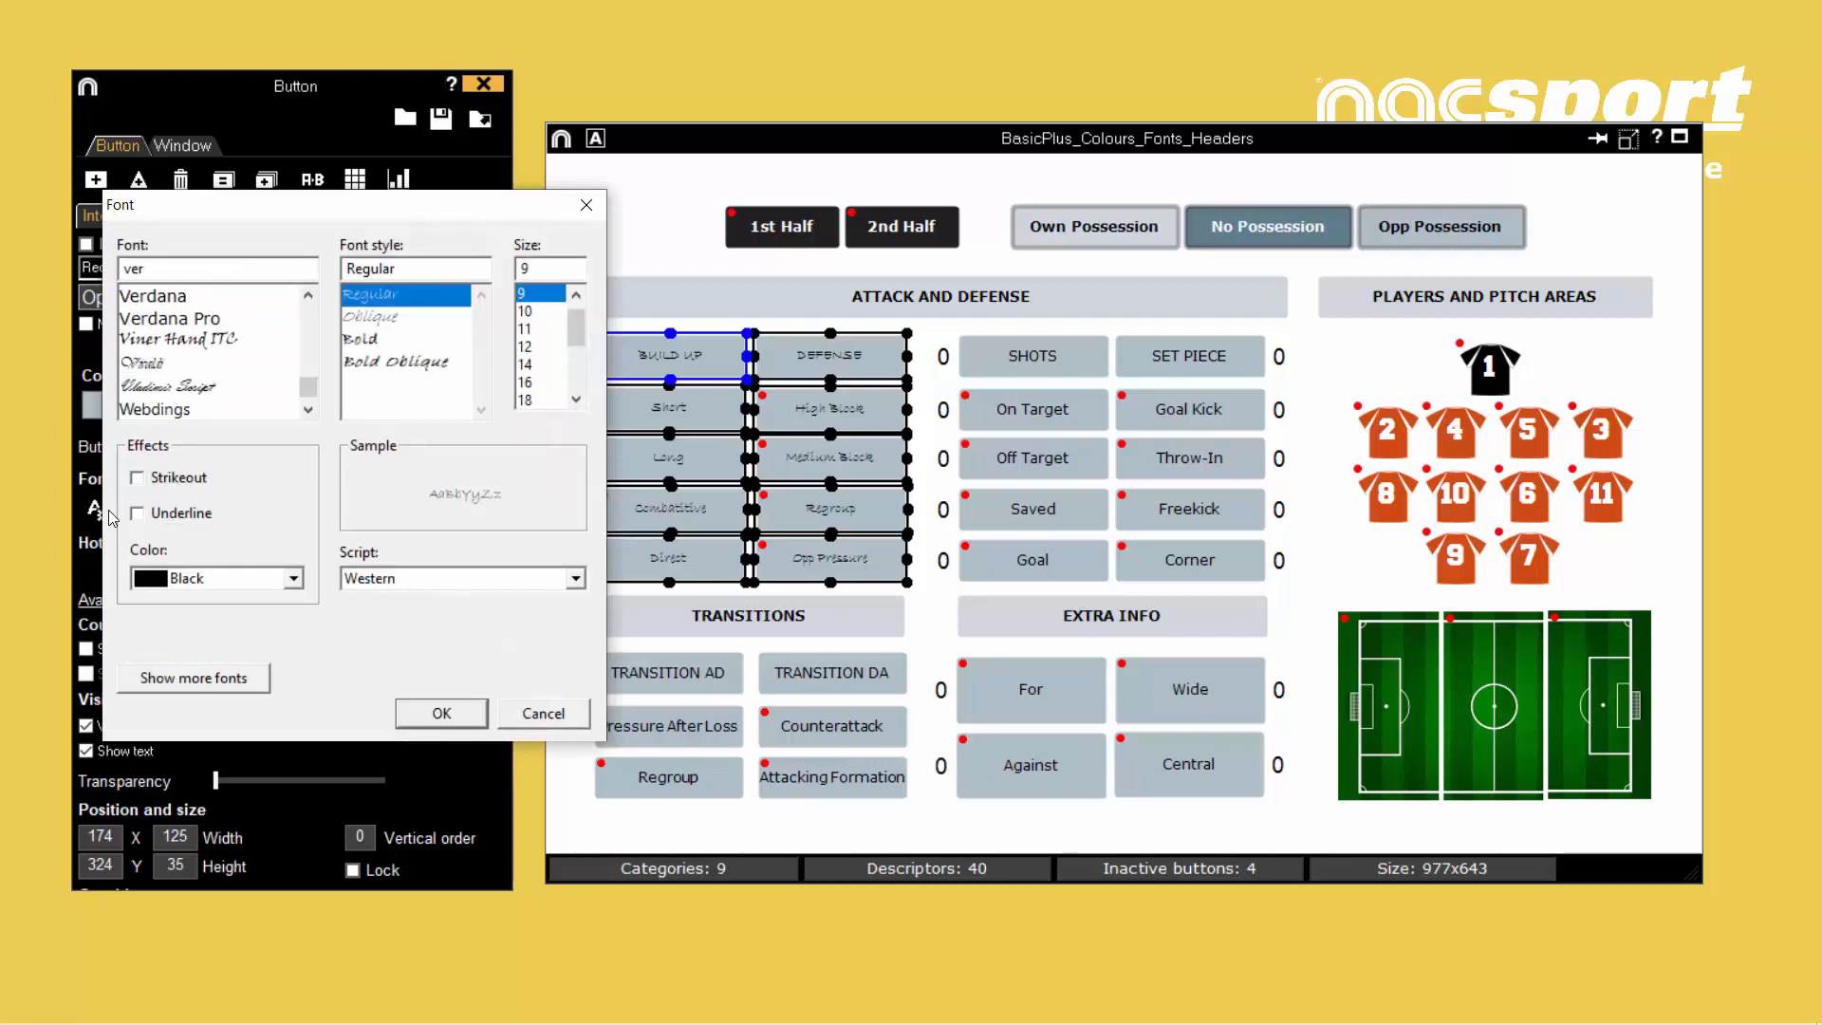
{"action": "key", "text": "Down"}
{"action": "key", "text": "Down"}
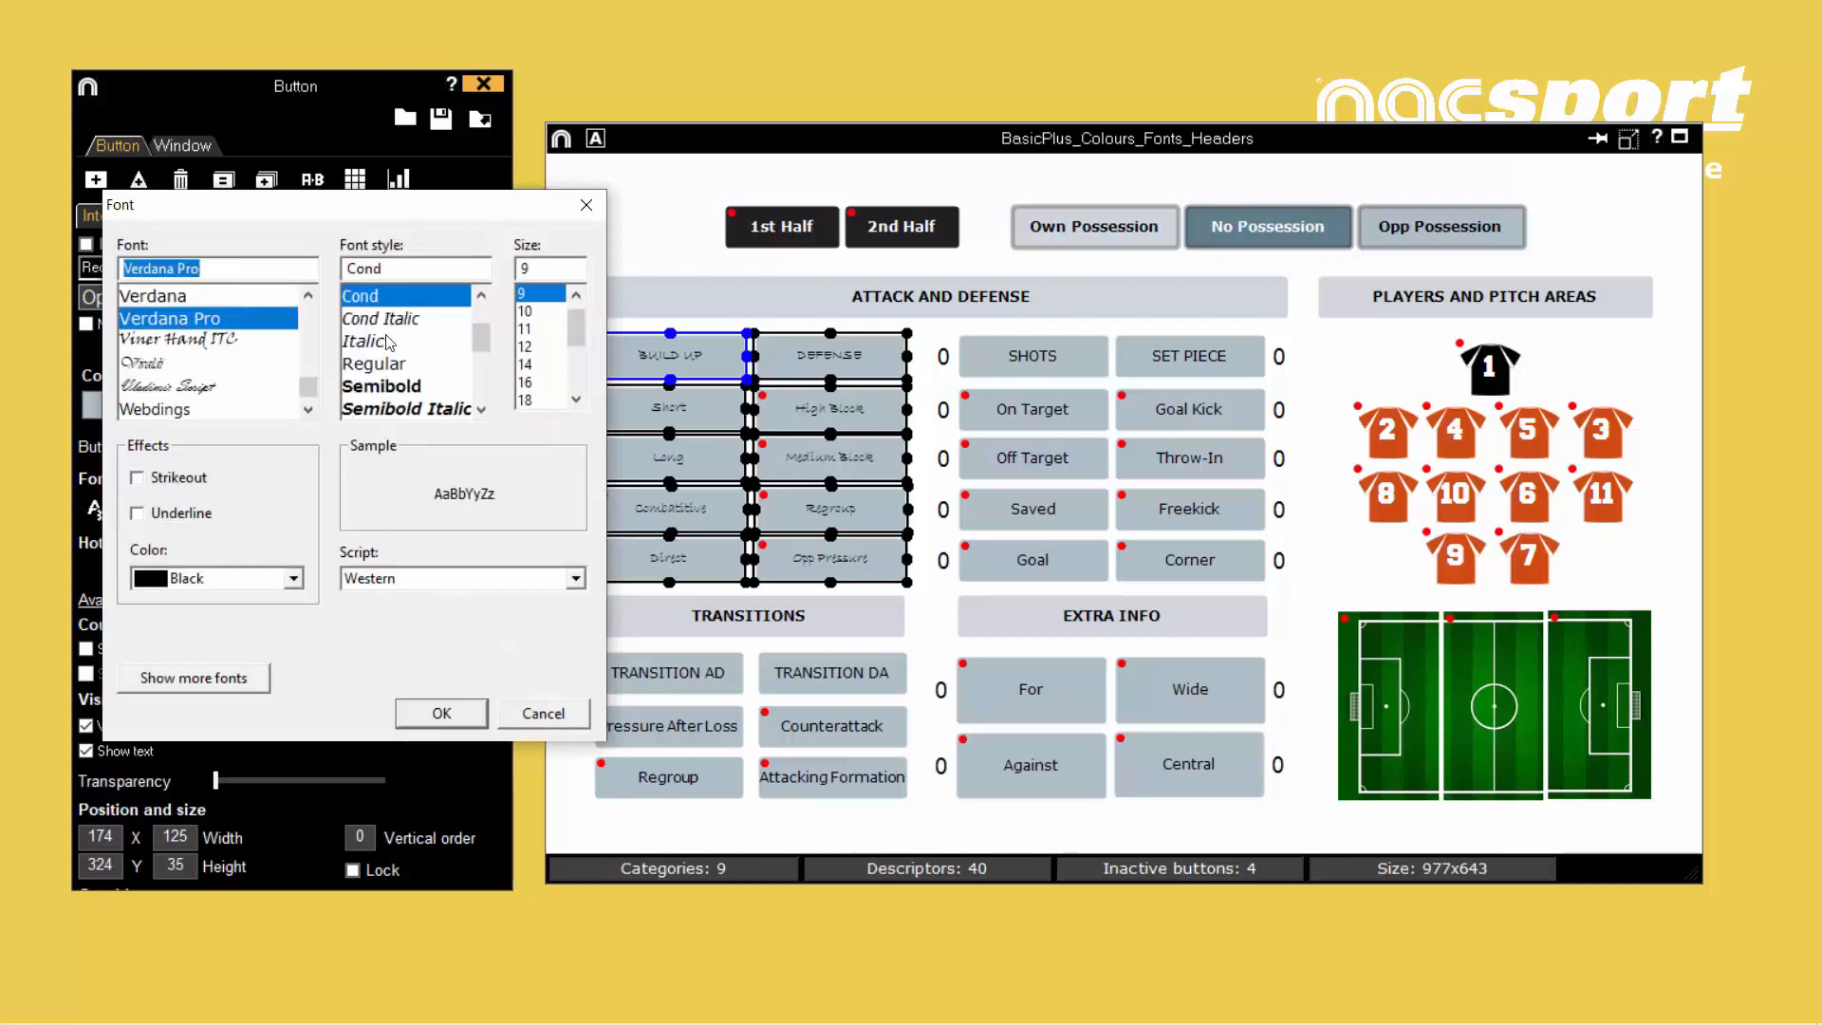
{"action": "left_click", "coordinate": [380, 363]}
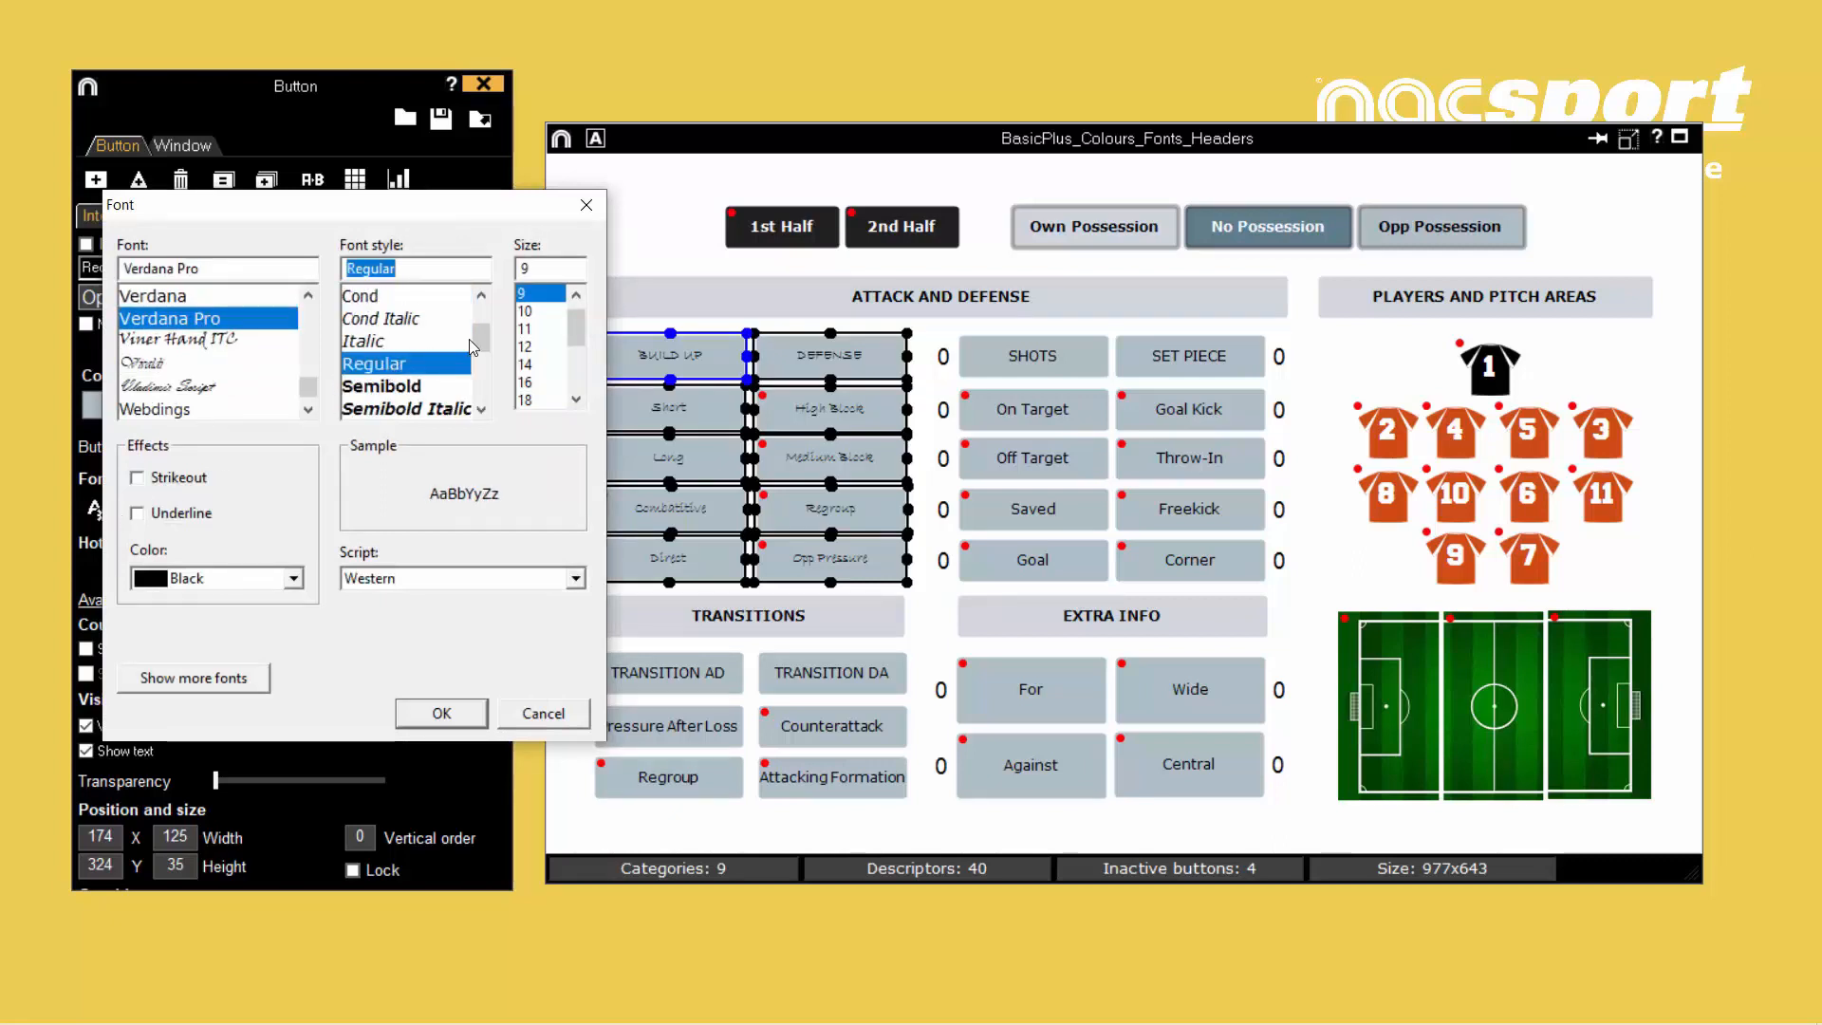
{"action": "left_click", "coordinate": [525, 328]}
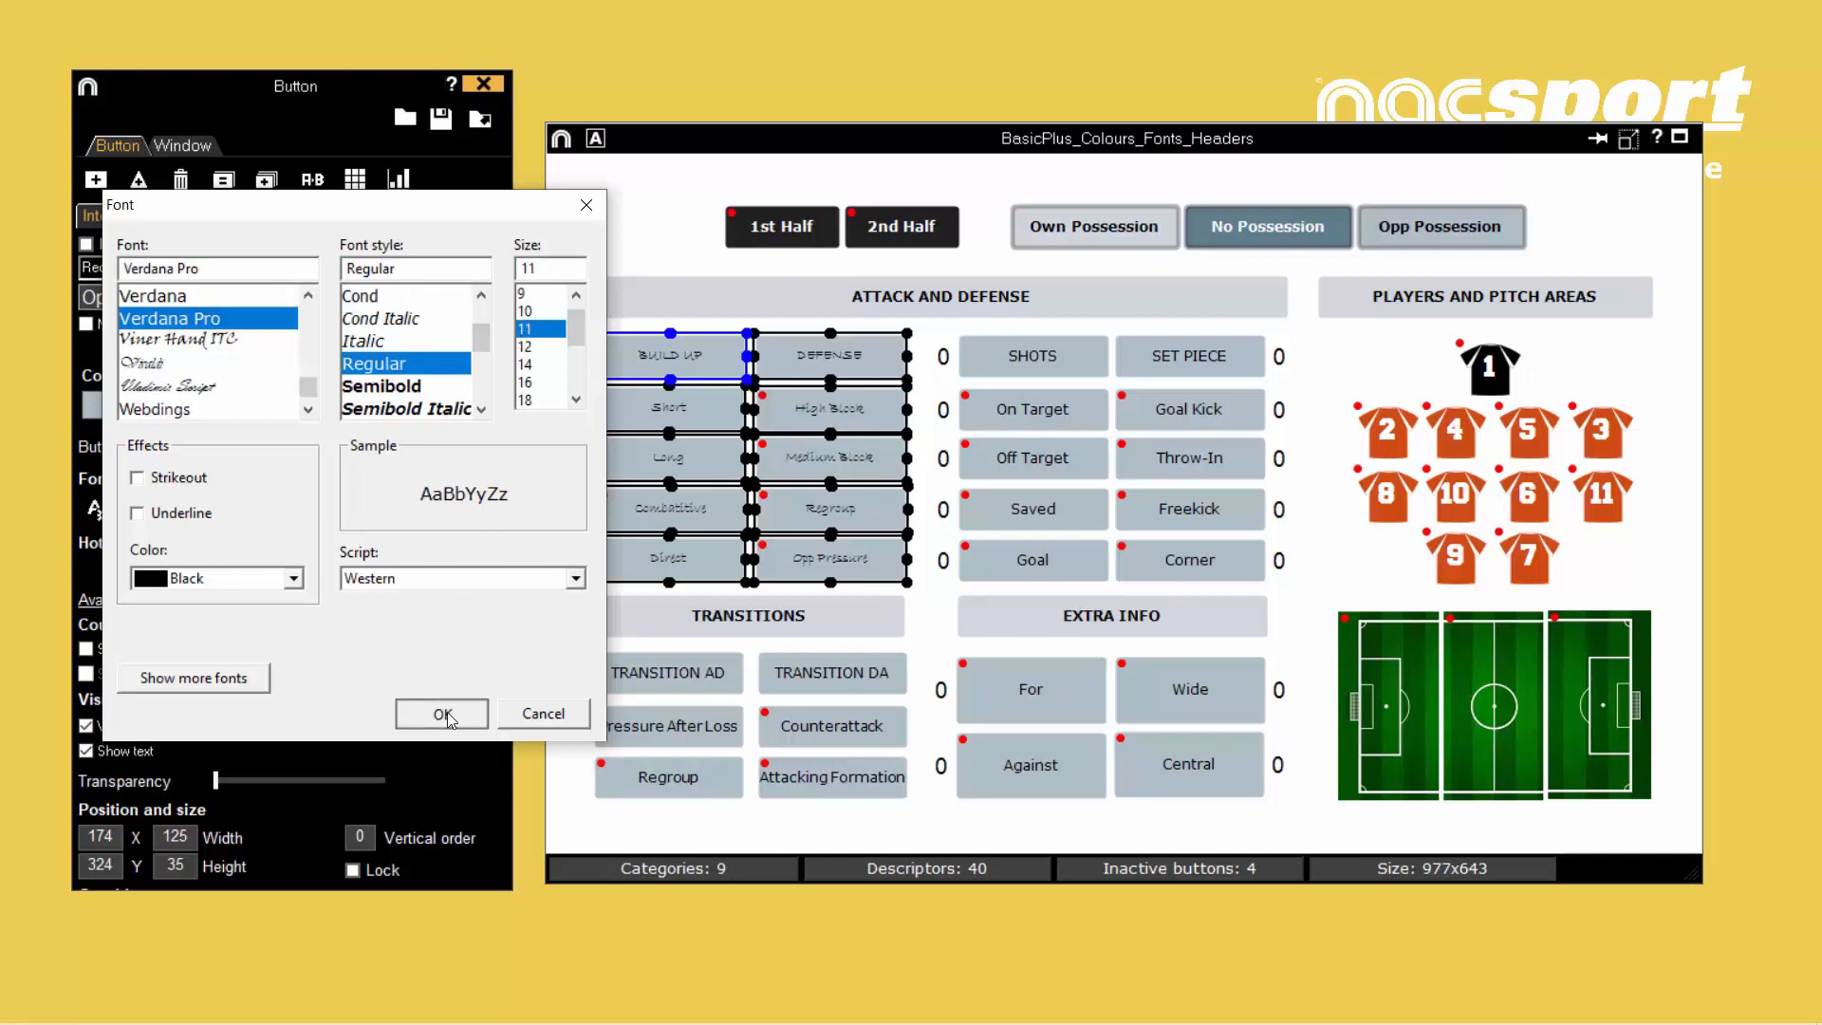
{"action": "left_click", "coordinate": [442, 713]}
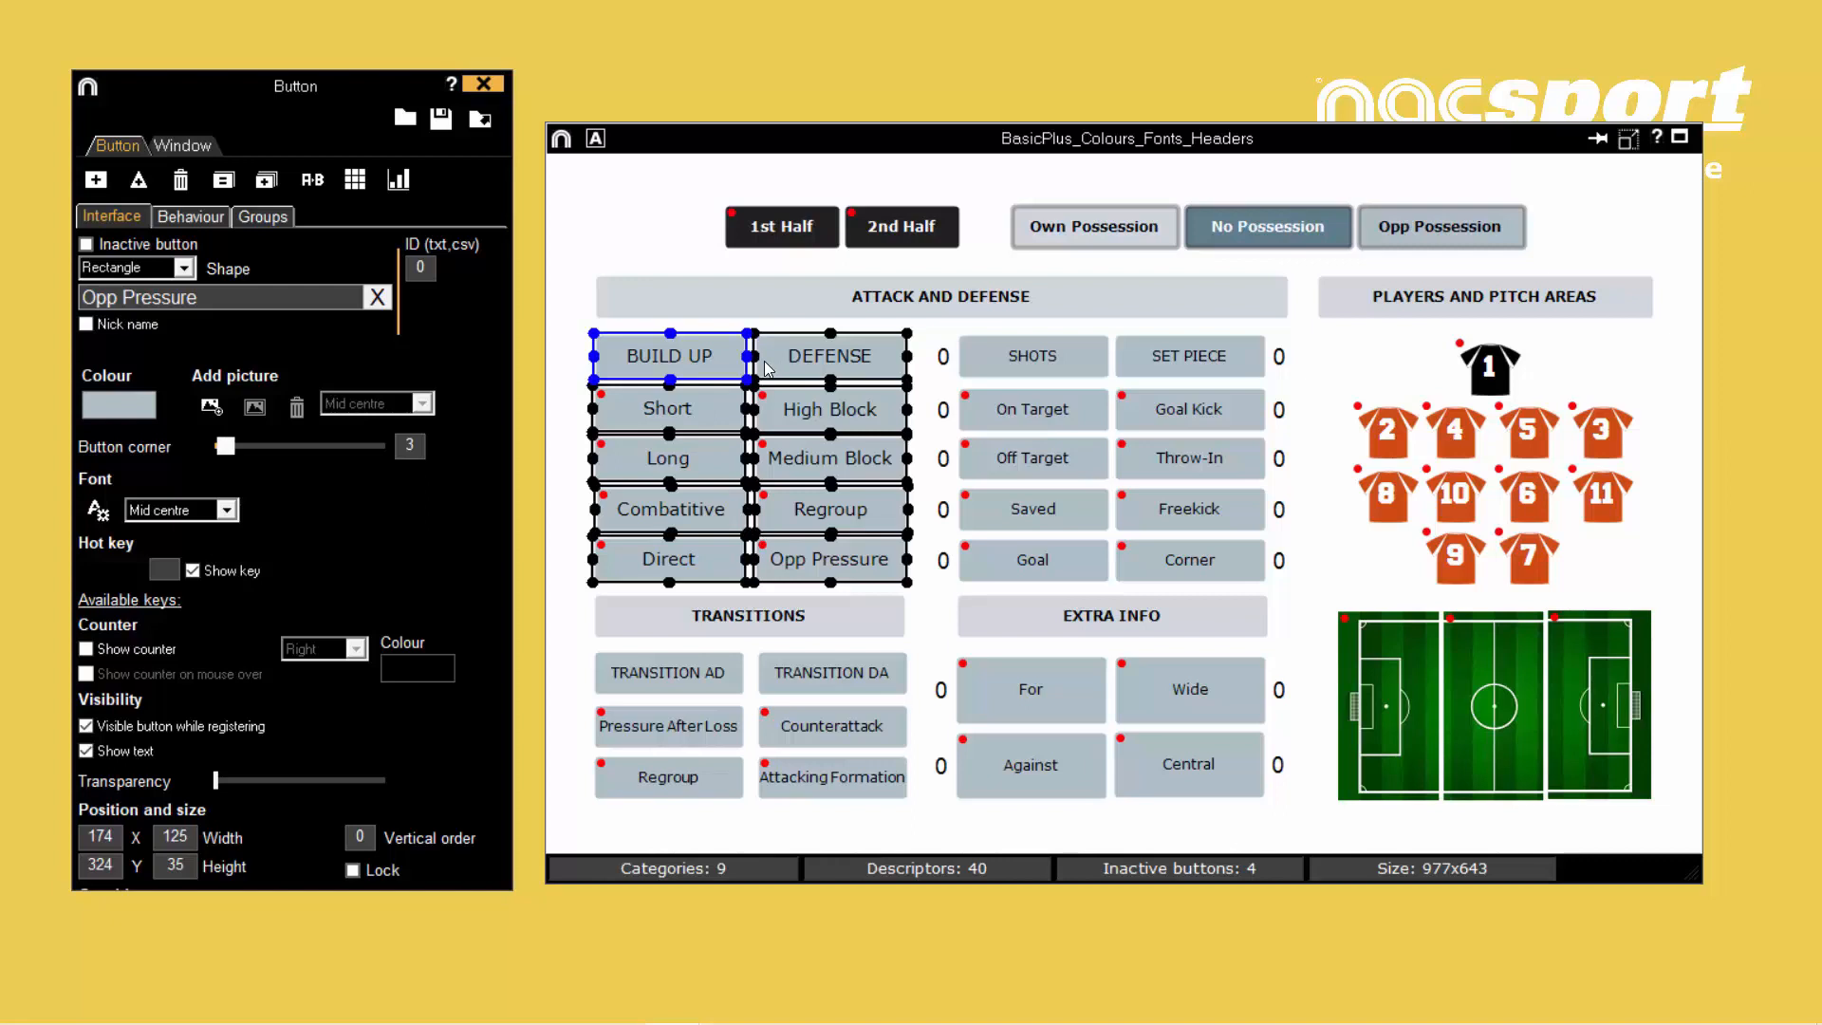
{"action": "left_click", "coordinate": [572, 329]}
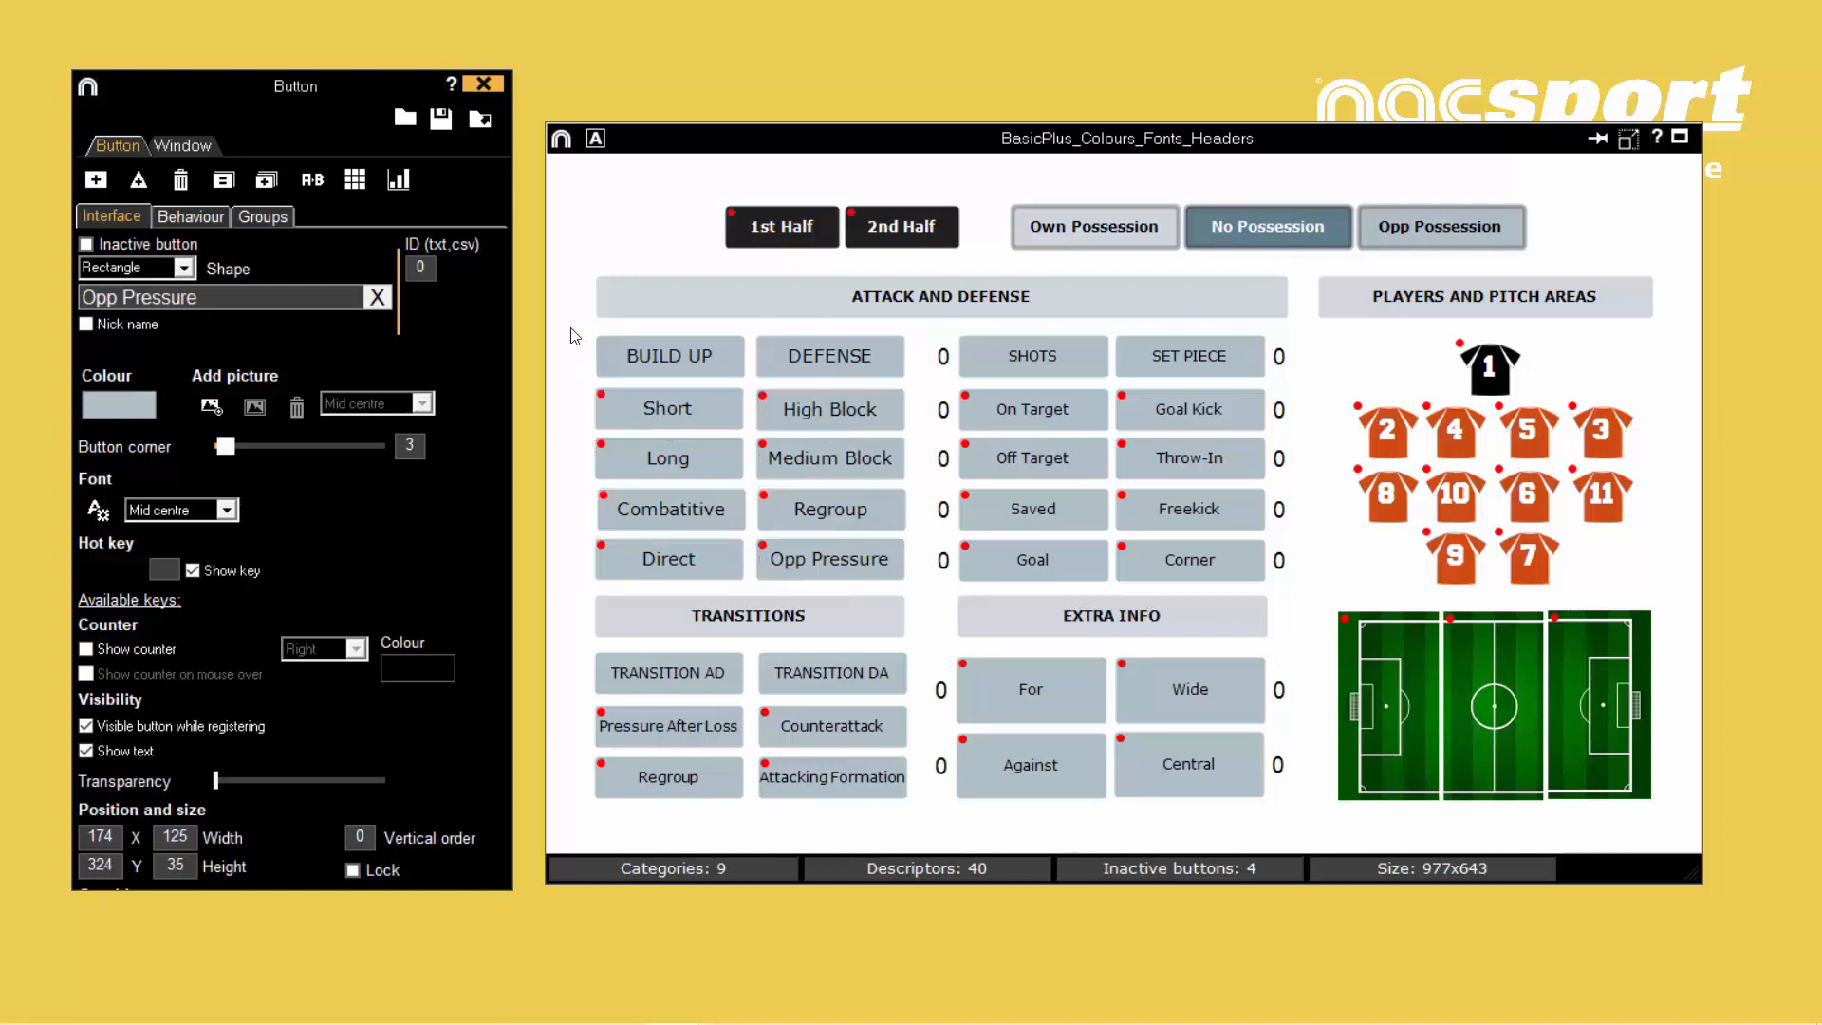
- Turn the inactive button option of the ATTACK AND DEFENSE header off and back on
{"action": "left_click", "coordinate": [810, 298]}
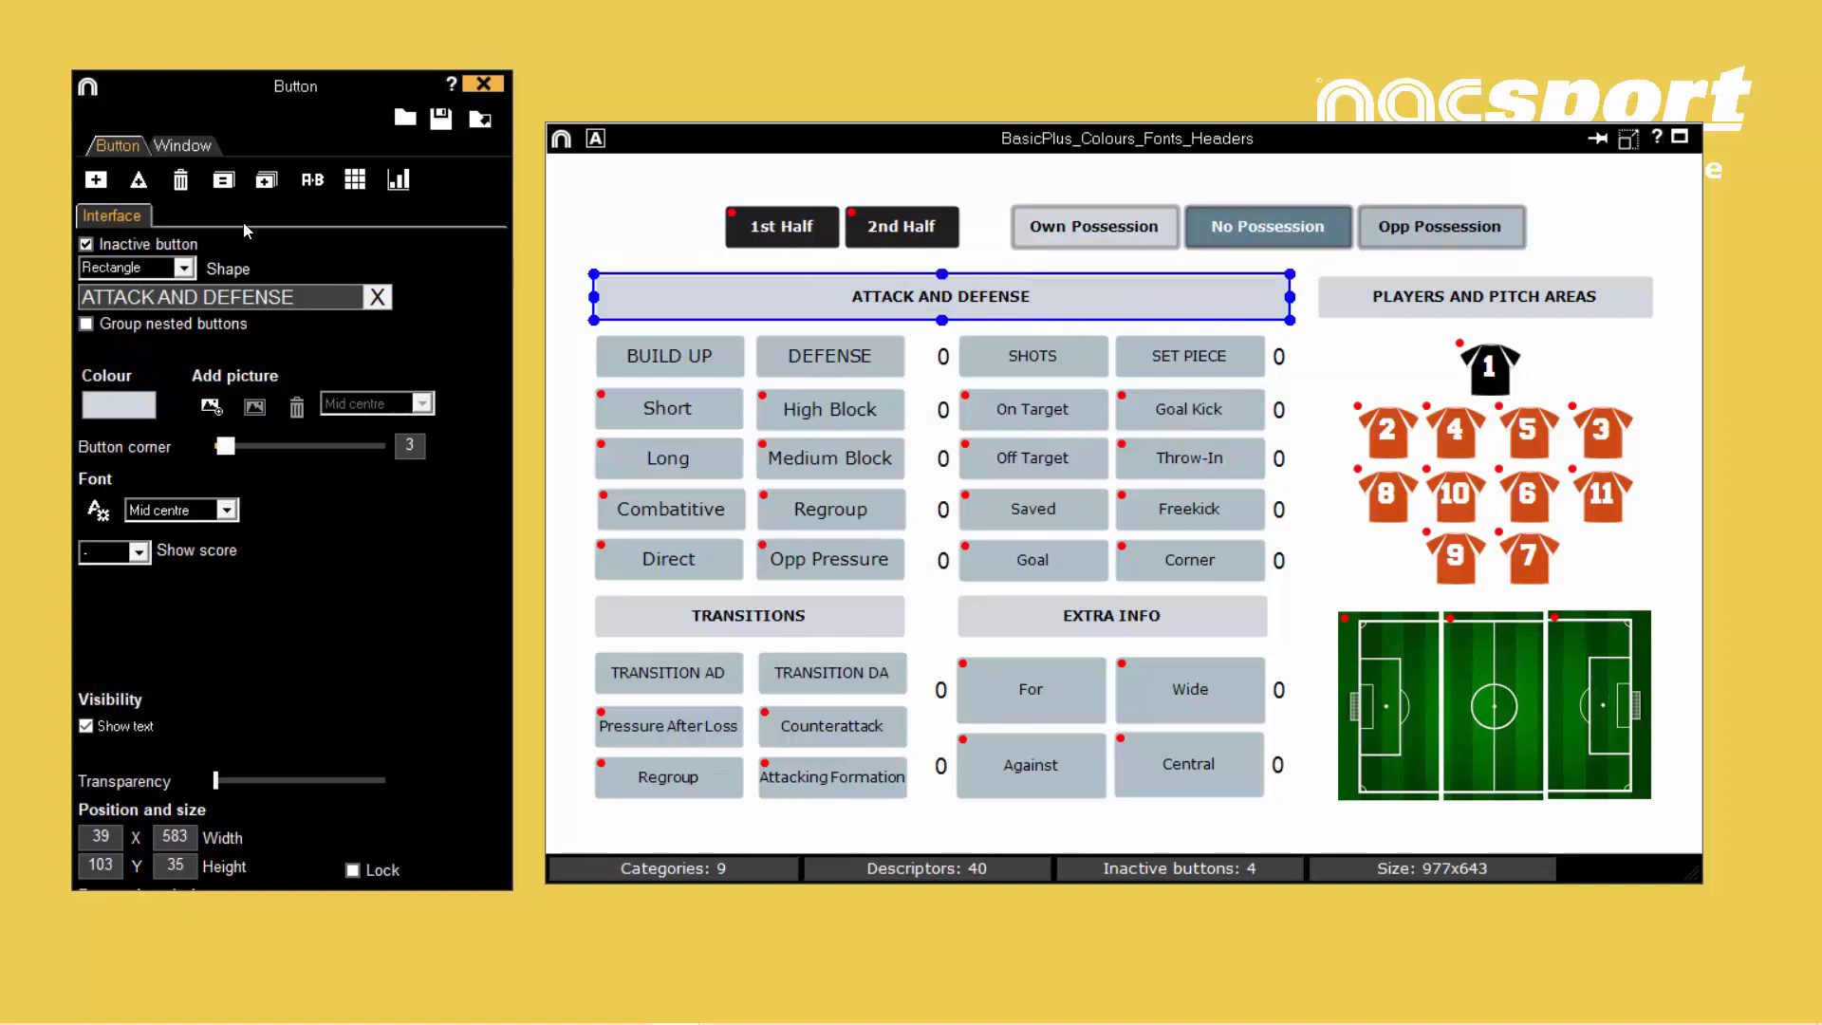
{"action": "left_click", "coordinate": [87, 245]}
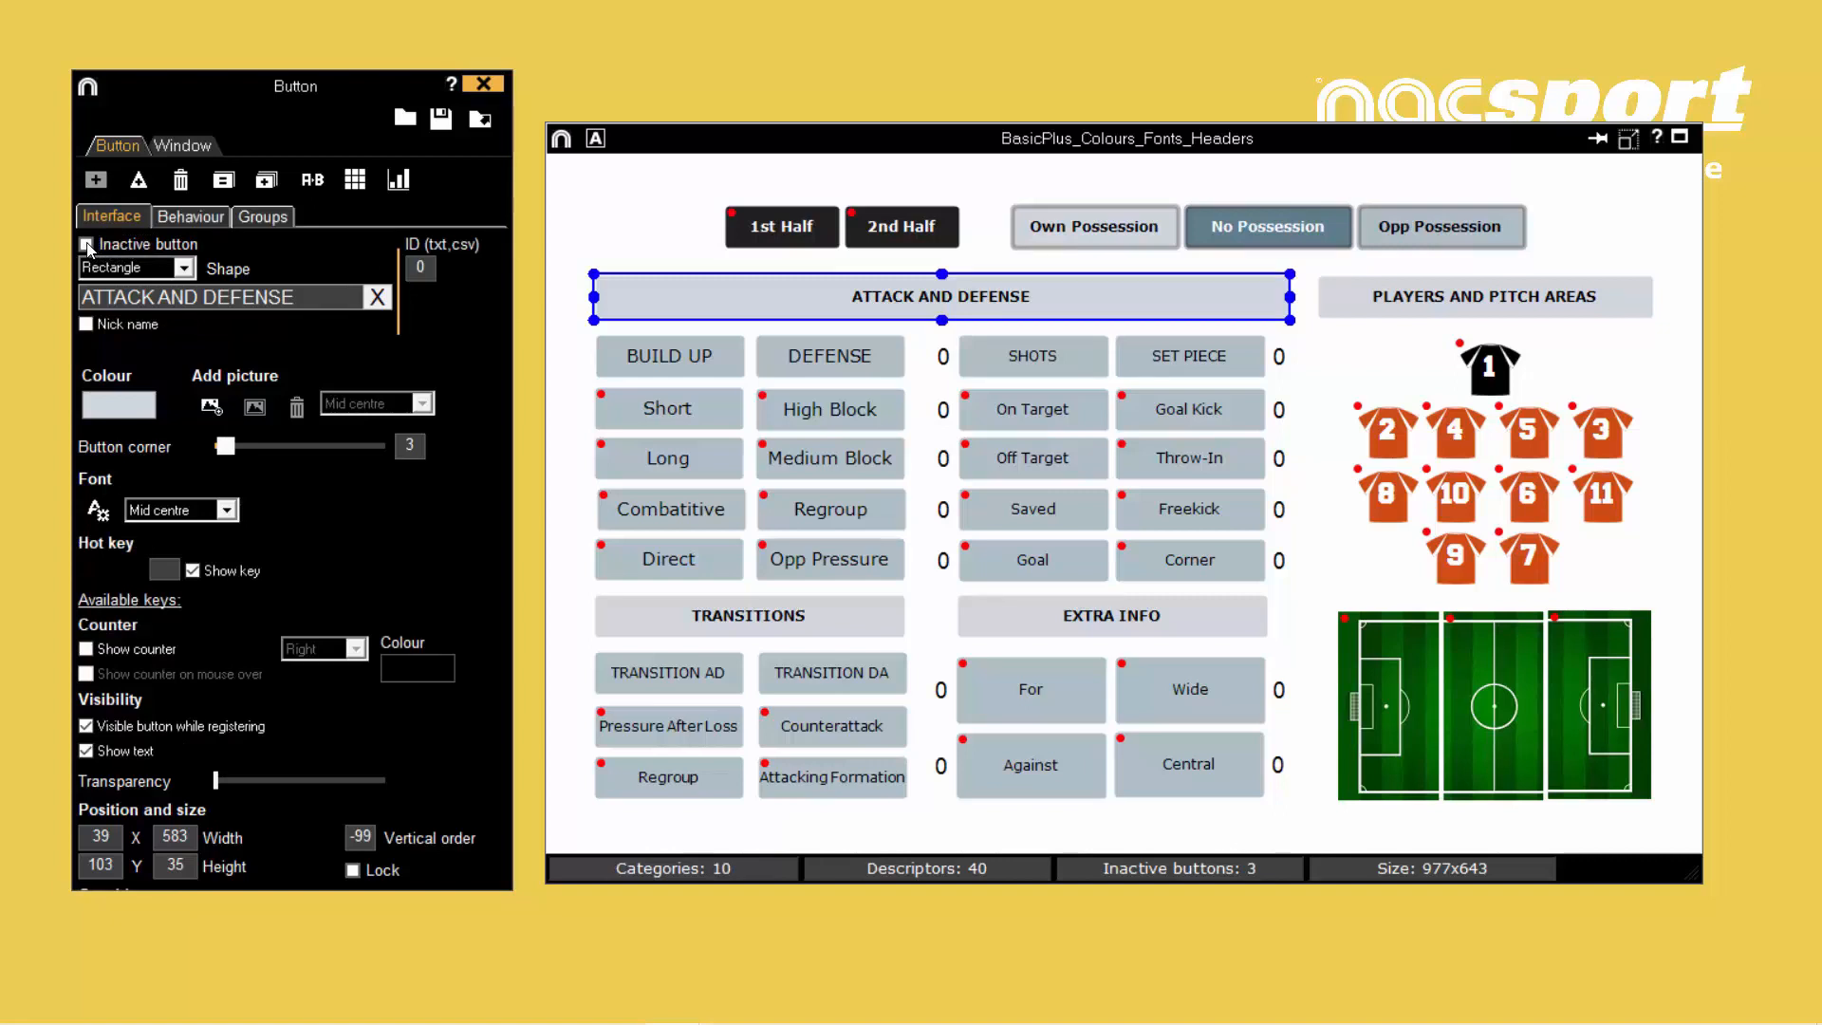
{"action": "left_click", "coordinate": [87, 245]}
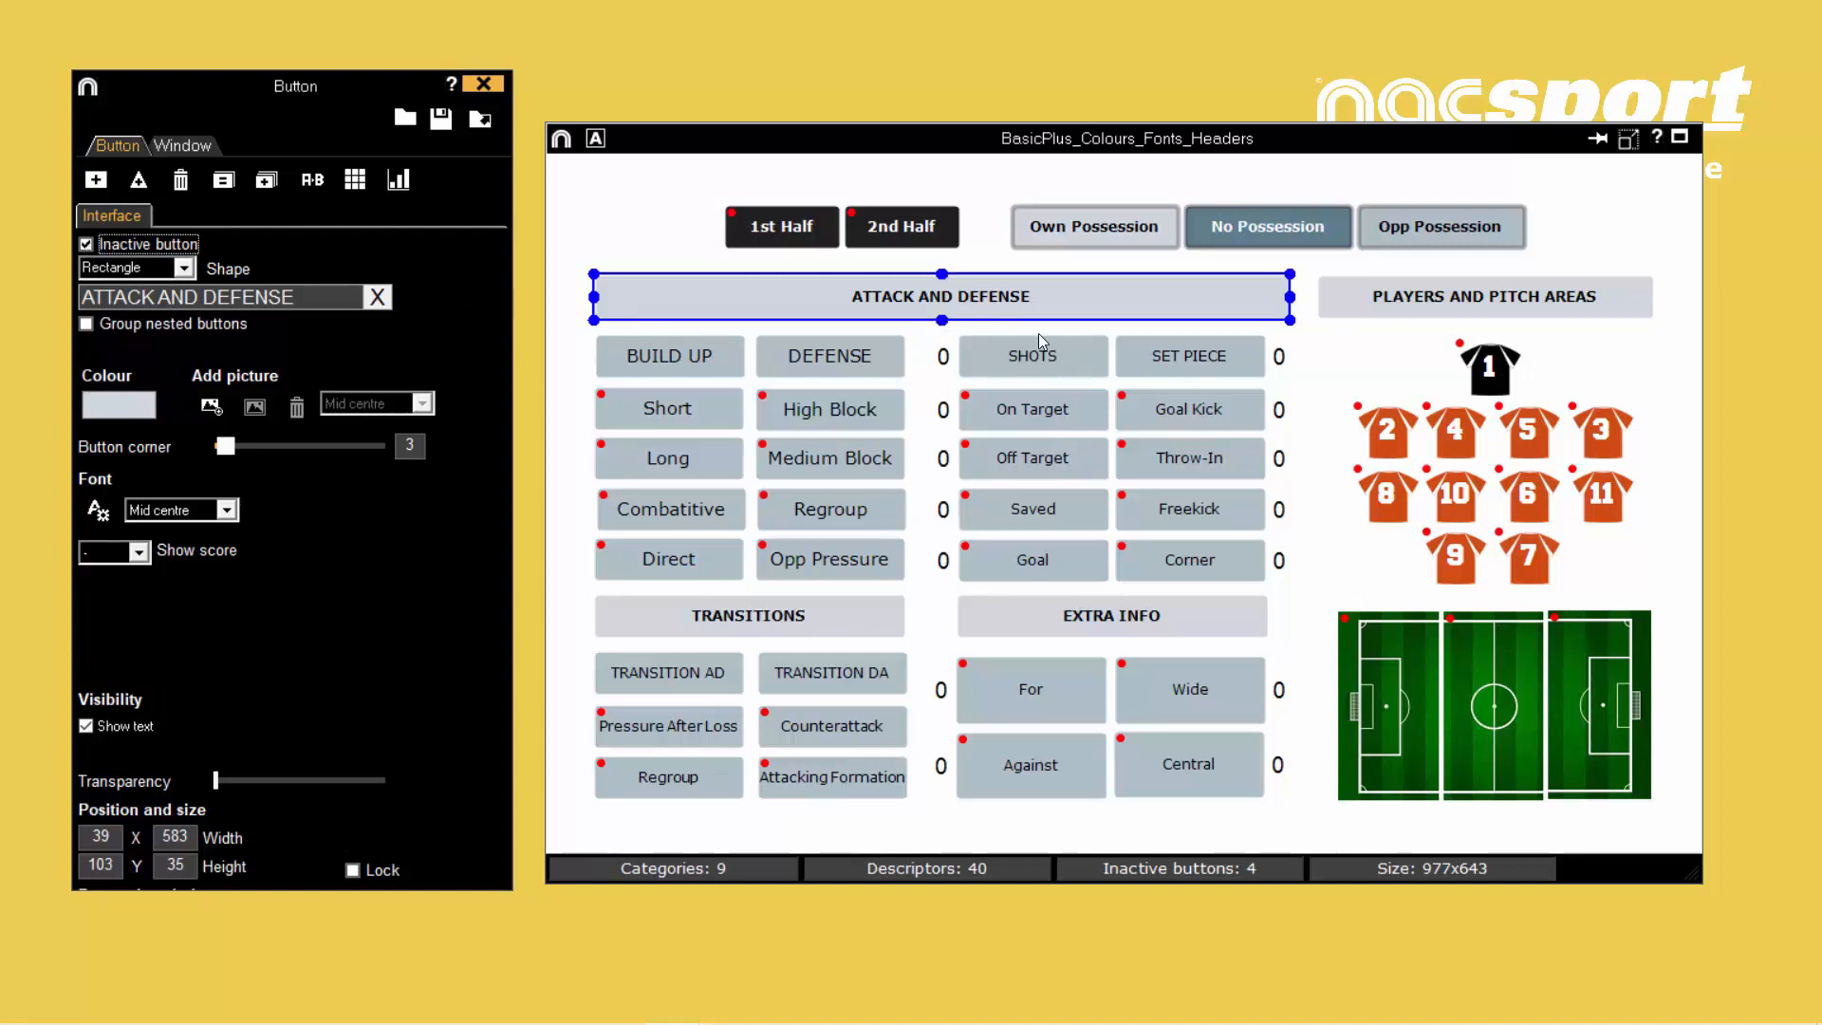
- Check the inactive button settings of the TRANSITIONS and EXTRA INFO headers and clear the selection
{"action": "left_click", "coordinate": [834, 612]}
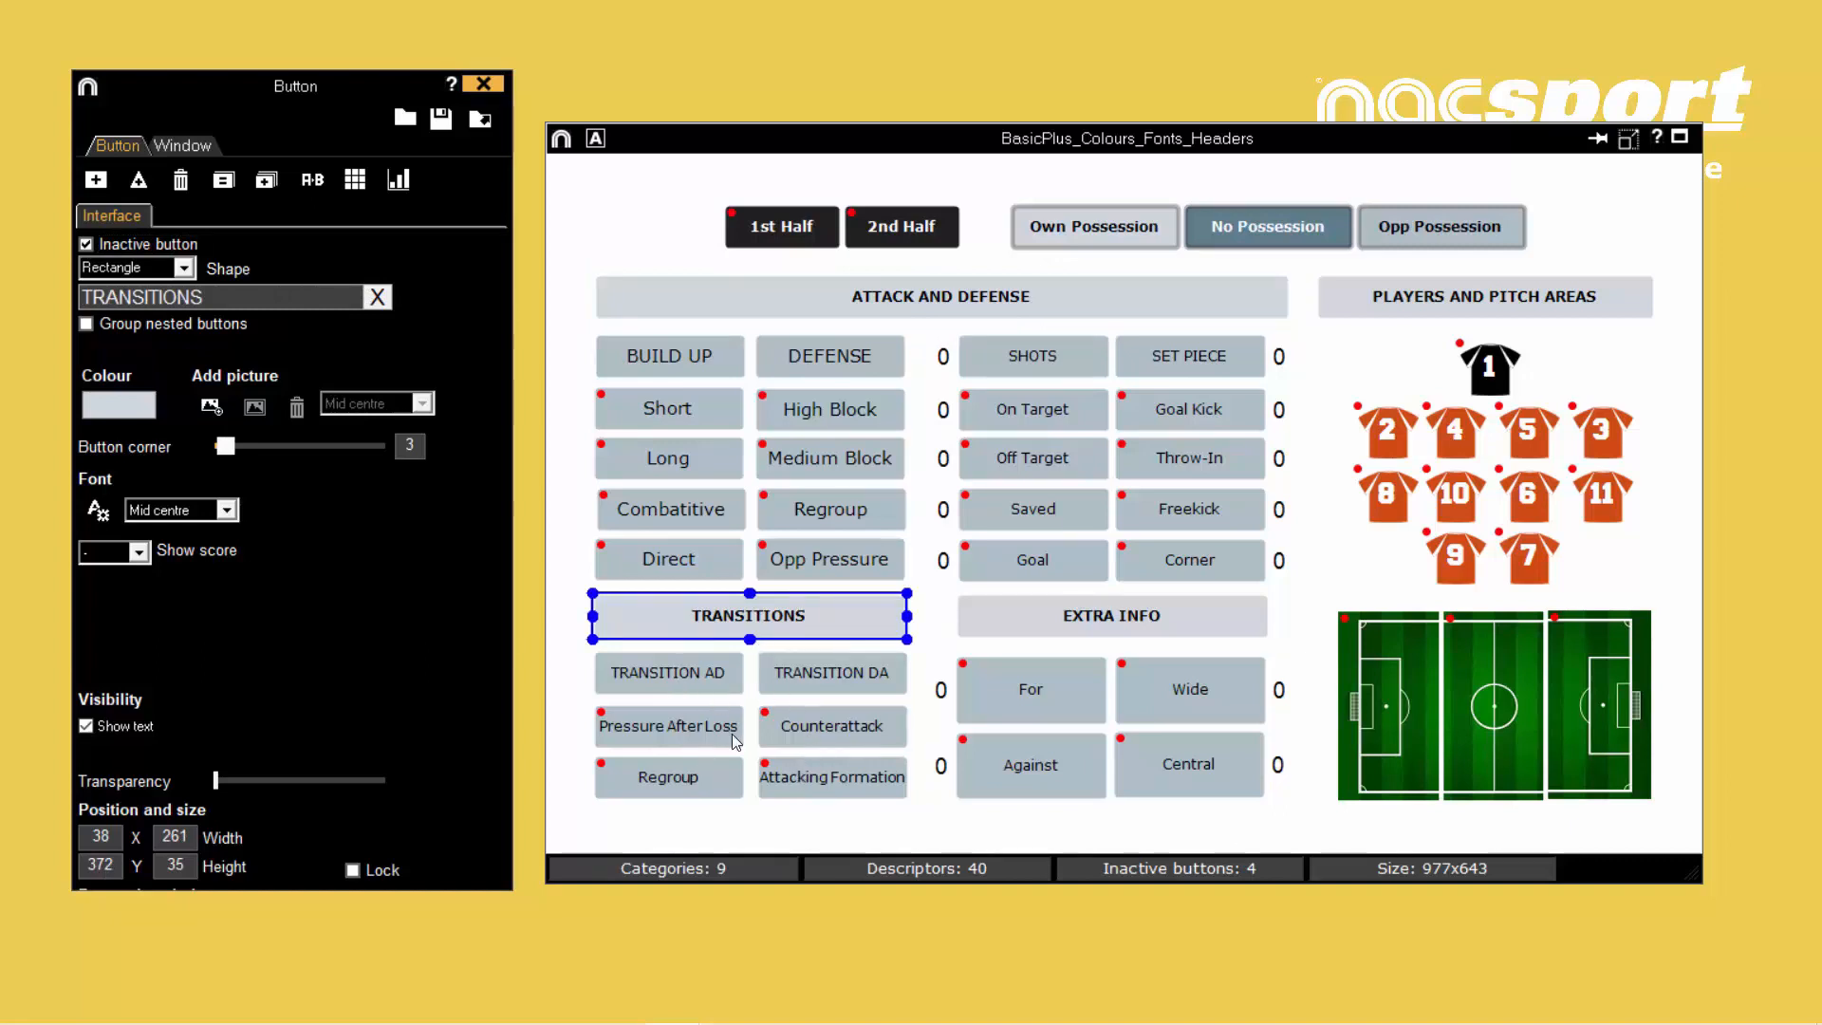
{"action": "left_click", "coordinate": [1193, 627]}
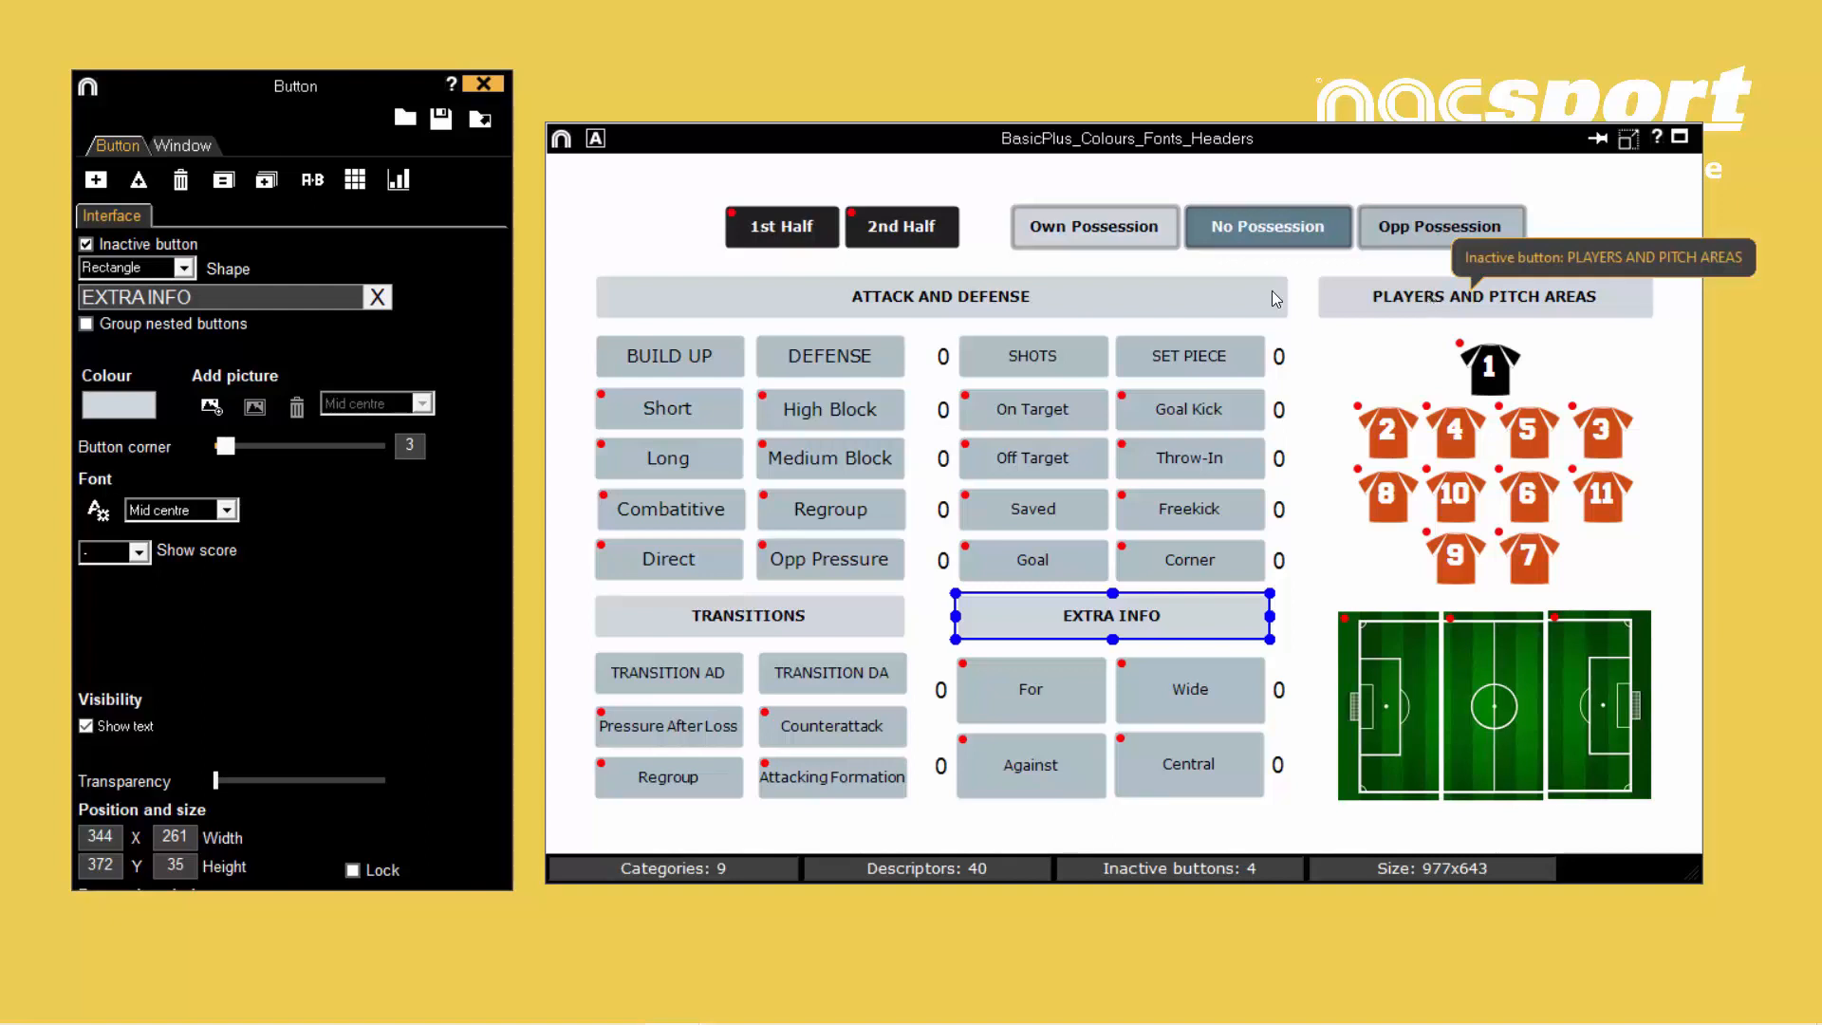
{"action": "left_click", "coordinate": [578, 361]}
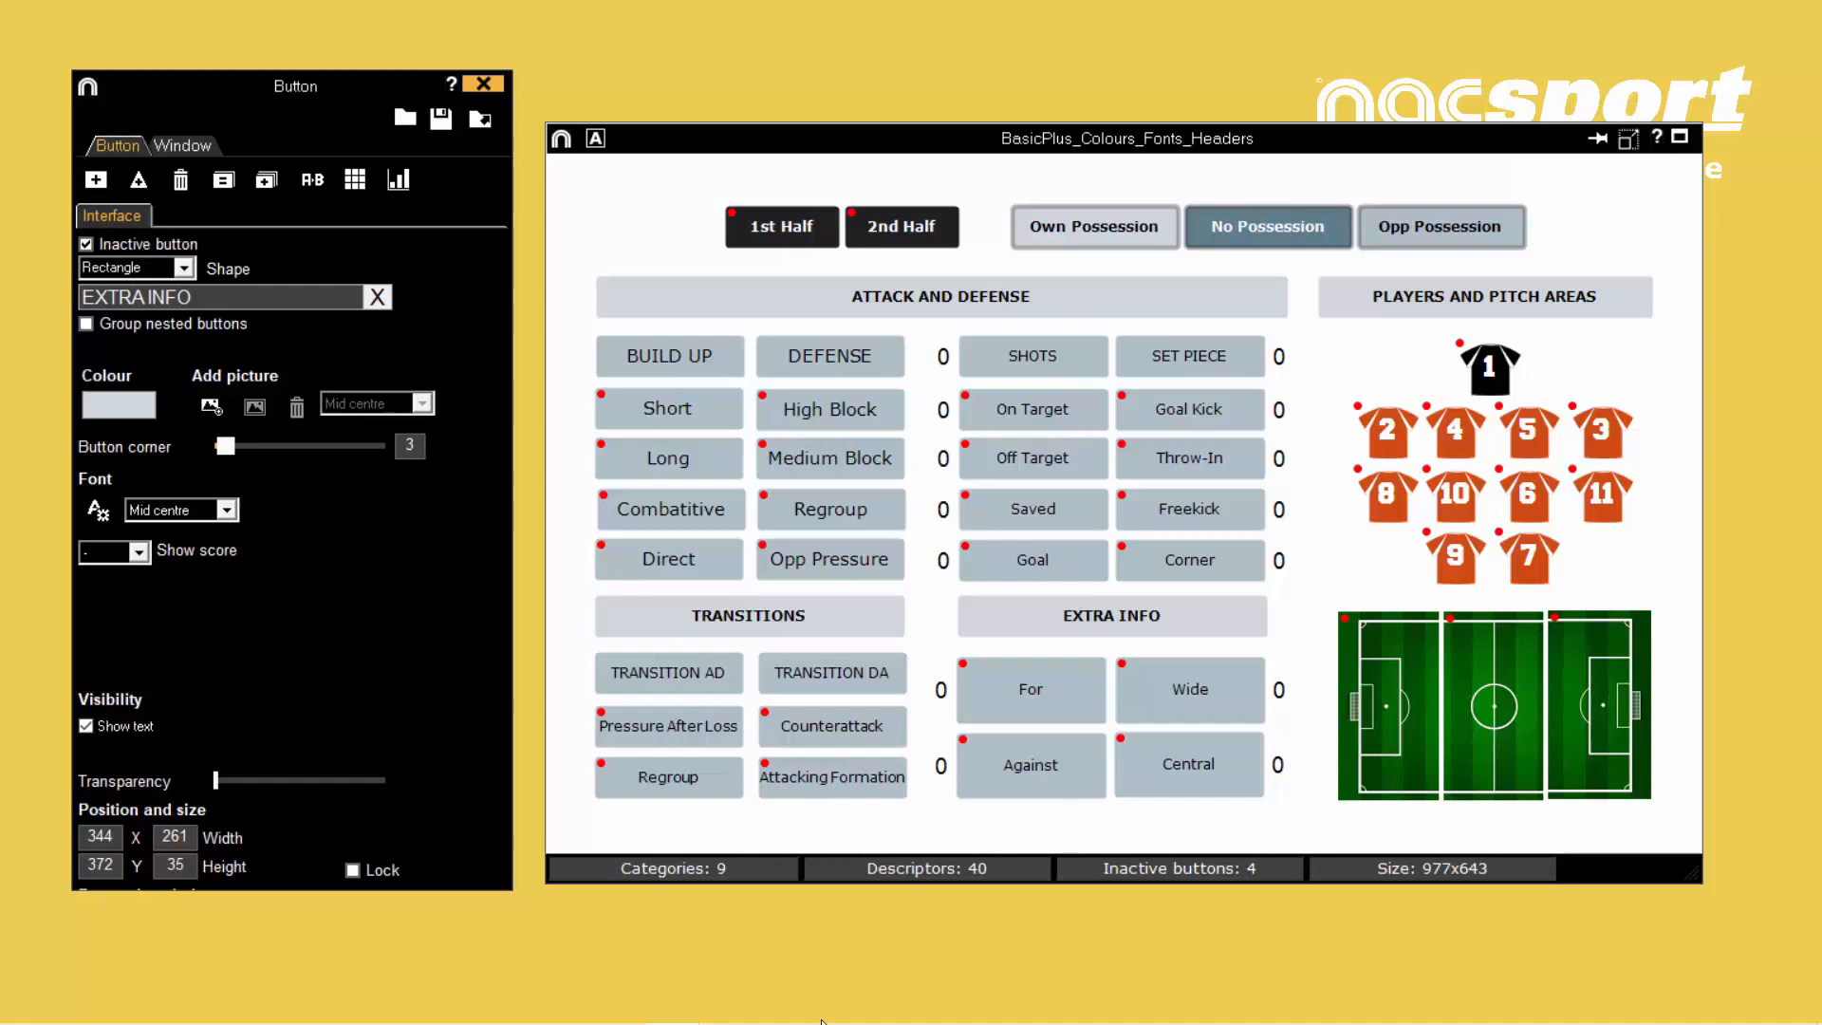
- Switch to the Coolors website in the browser and open its trending color palettes to browse them
{"action": "left_click", "coordinate": [897, 1002]}
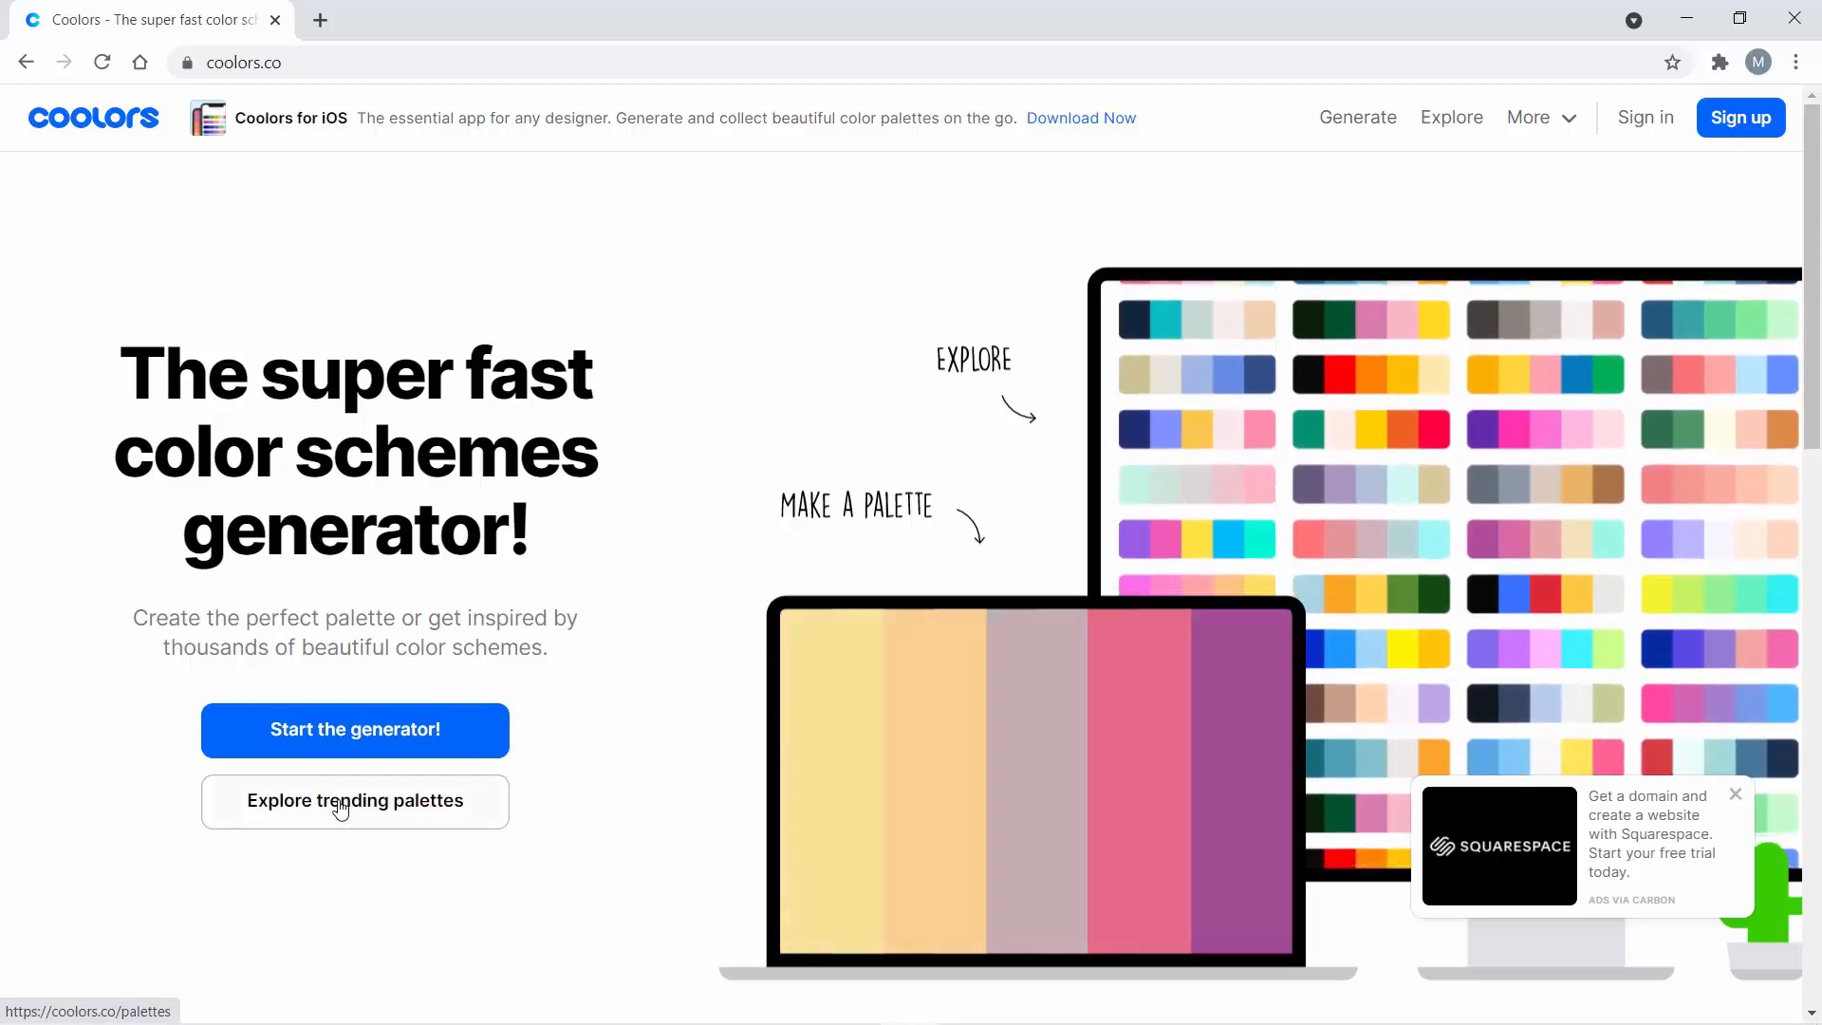
{"action": "left_click", "coordinate": [342, 808]}
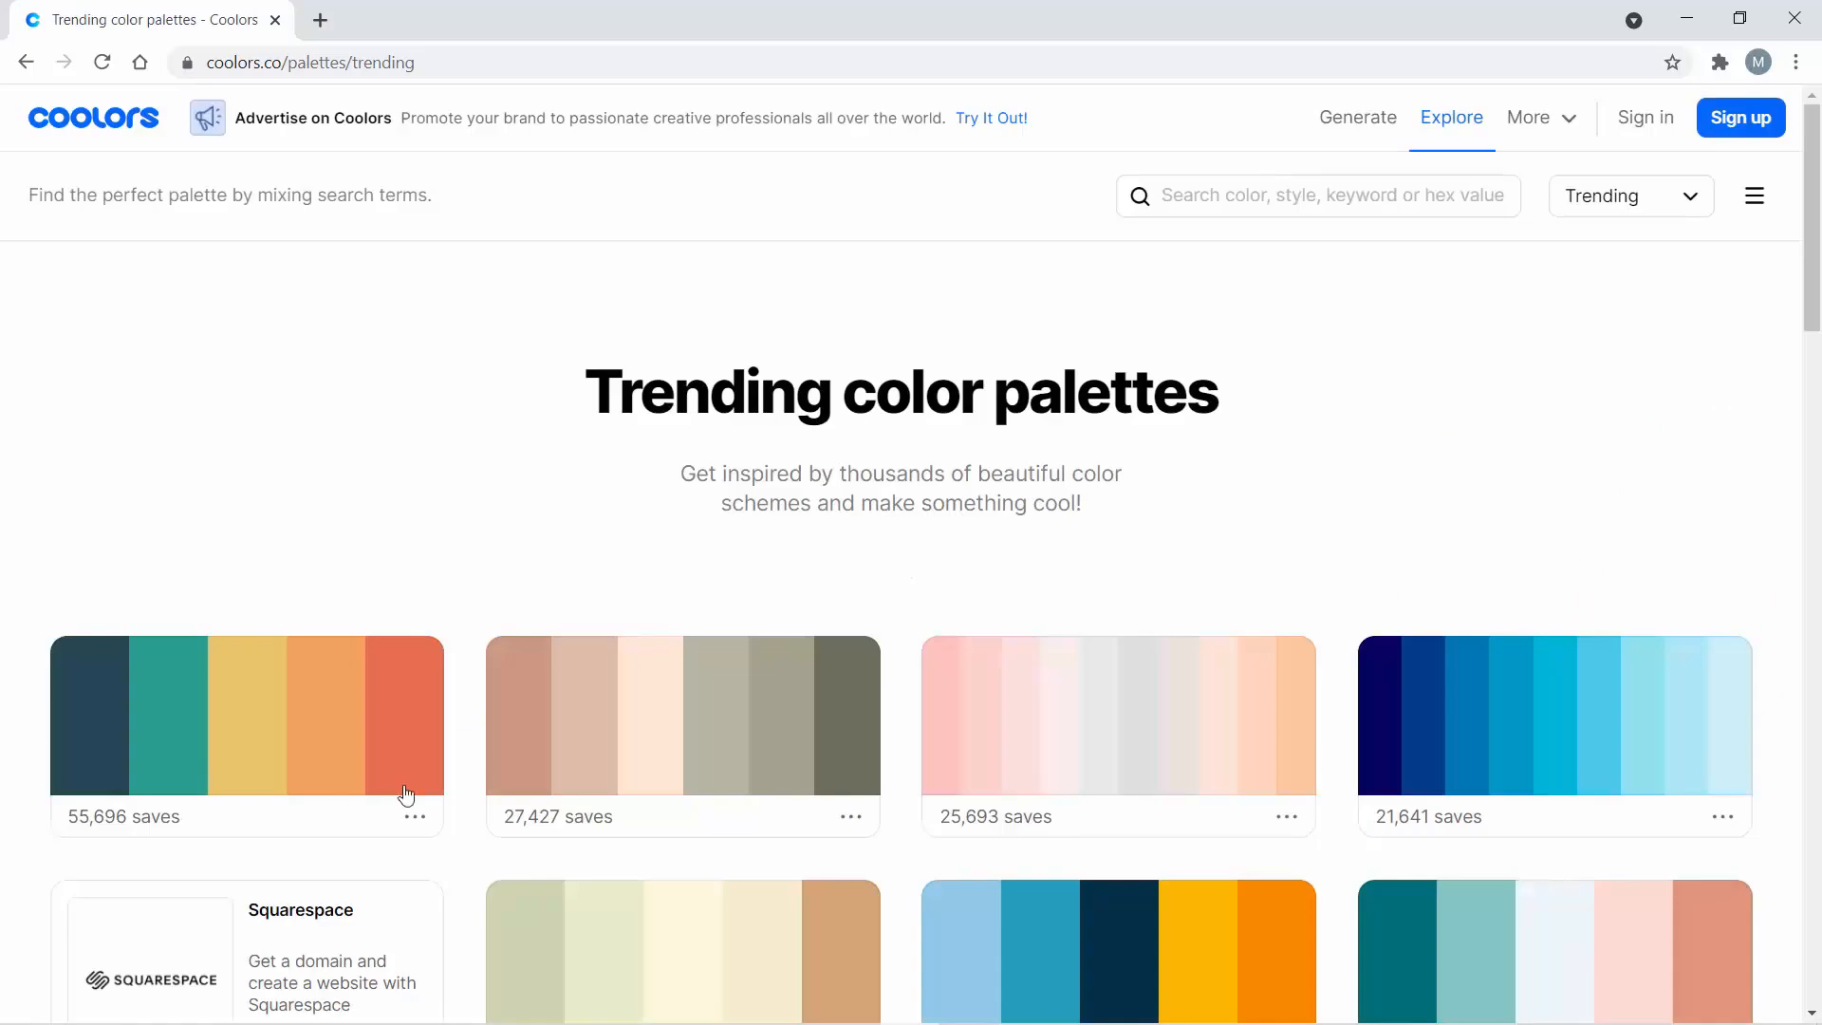
{"action": "left_click_drag", "start_coordinate": [1811, 237], "coordinate": [1817, 190]}
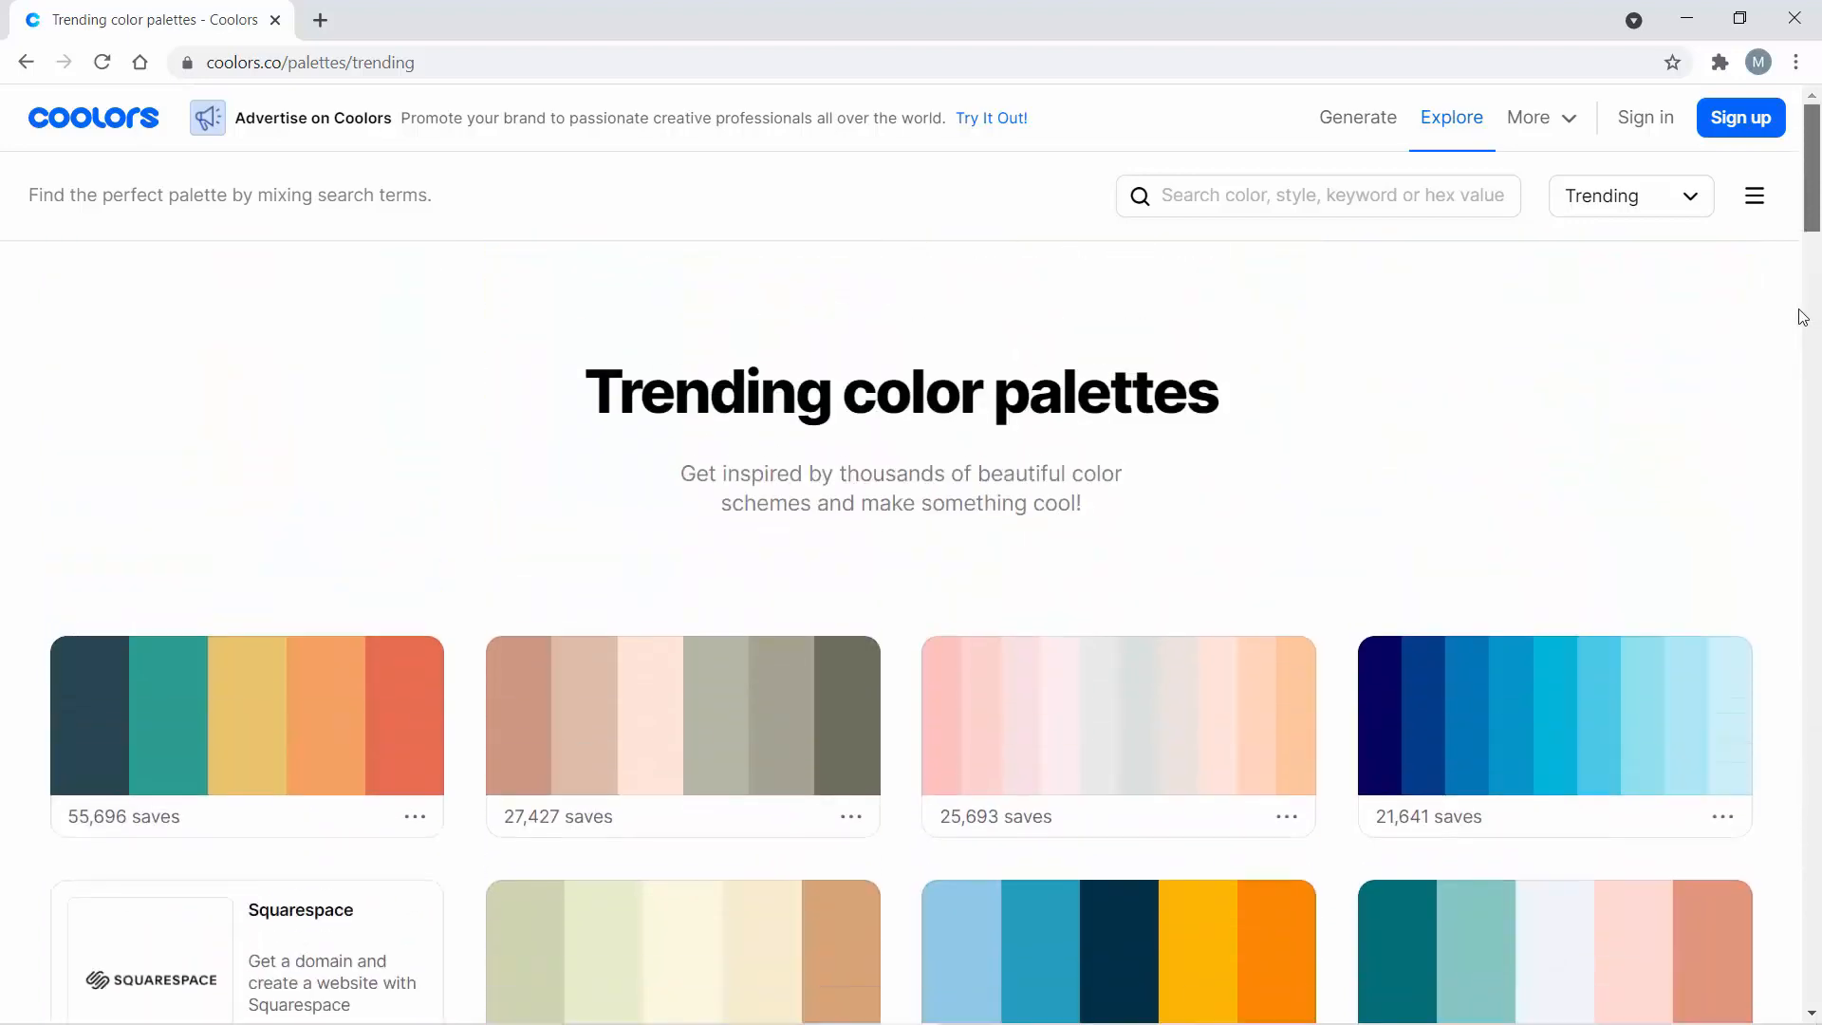
{"action": "scroll", "coordinate": [1798, 342], "scroll_direction": "down", "scroll_amount": 3}
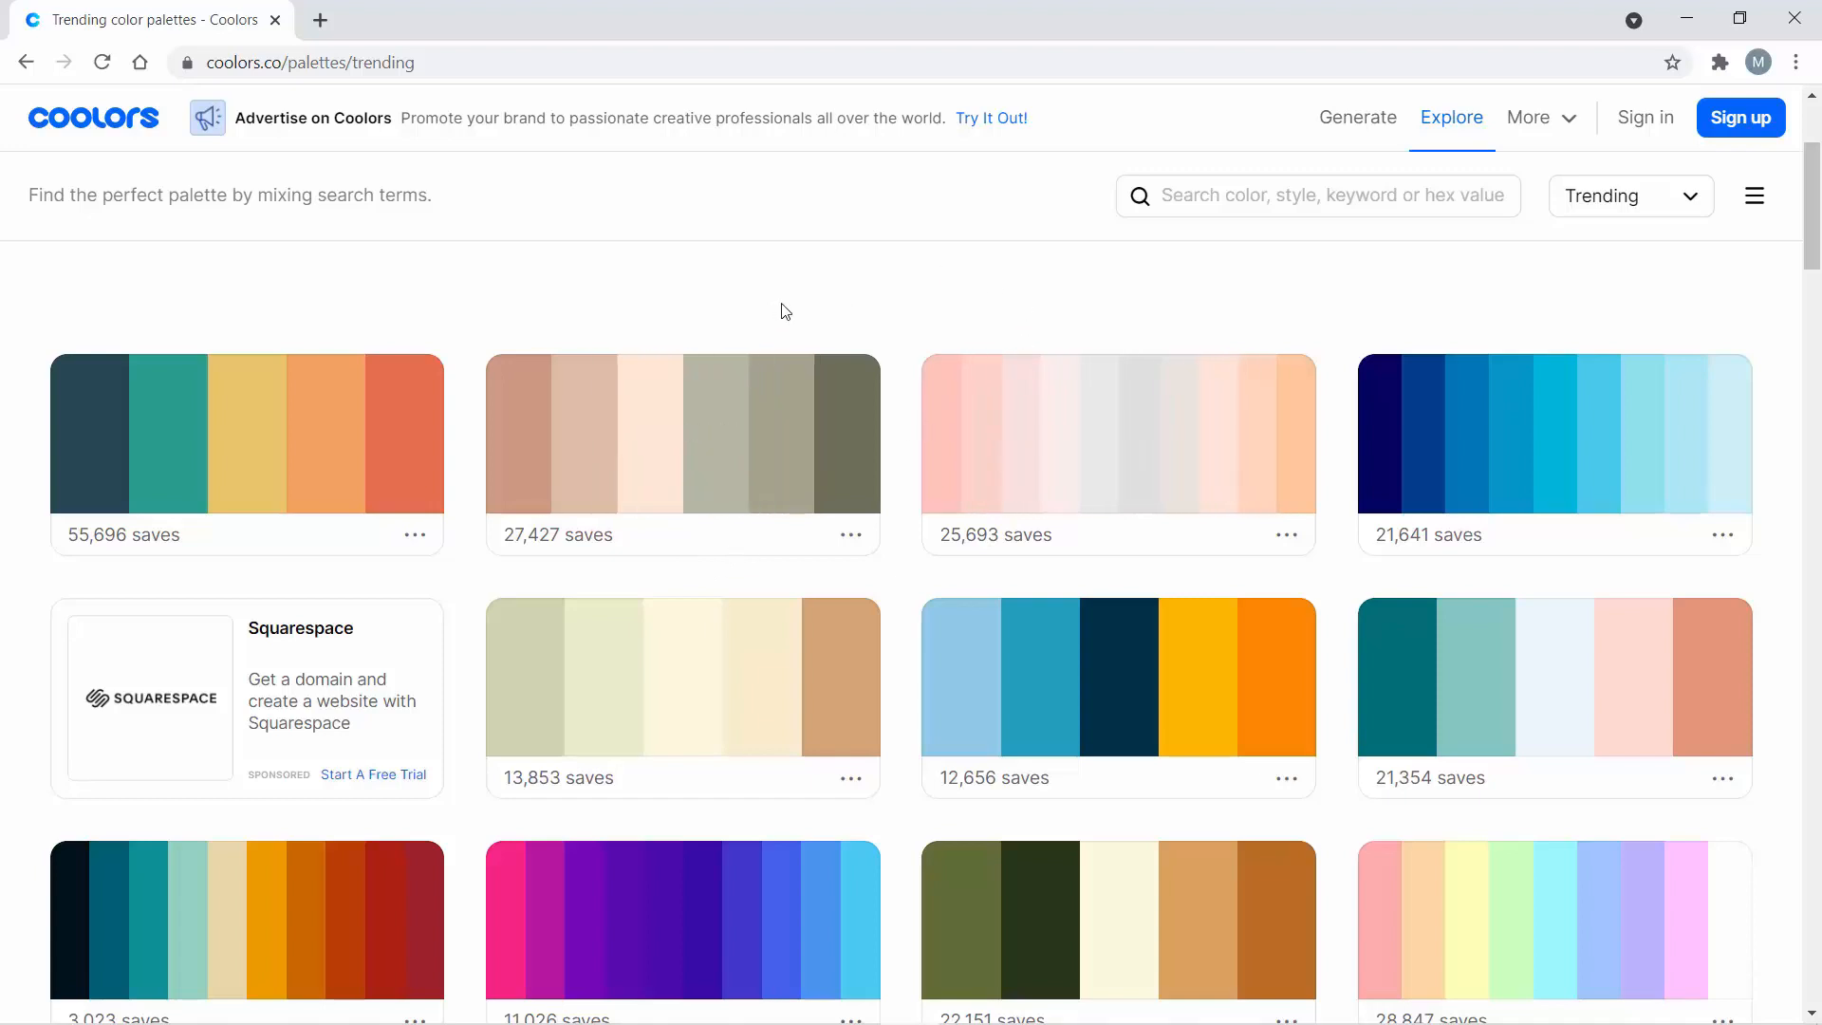
- Bring up the Nacsport template to check its button and player shirt colours, and return to the Coolors palettes
{"action": "mouse_move", "coordinate": [783, 1020]}
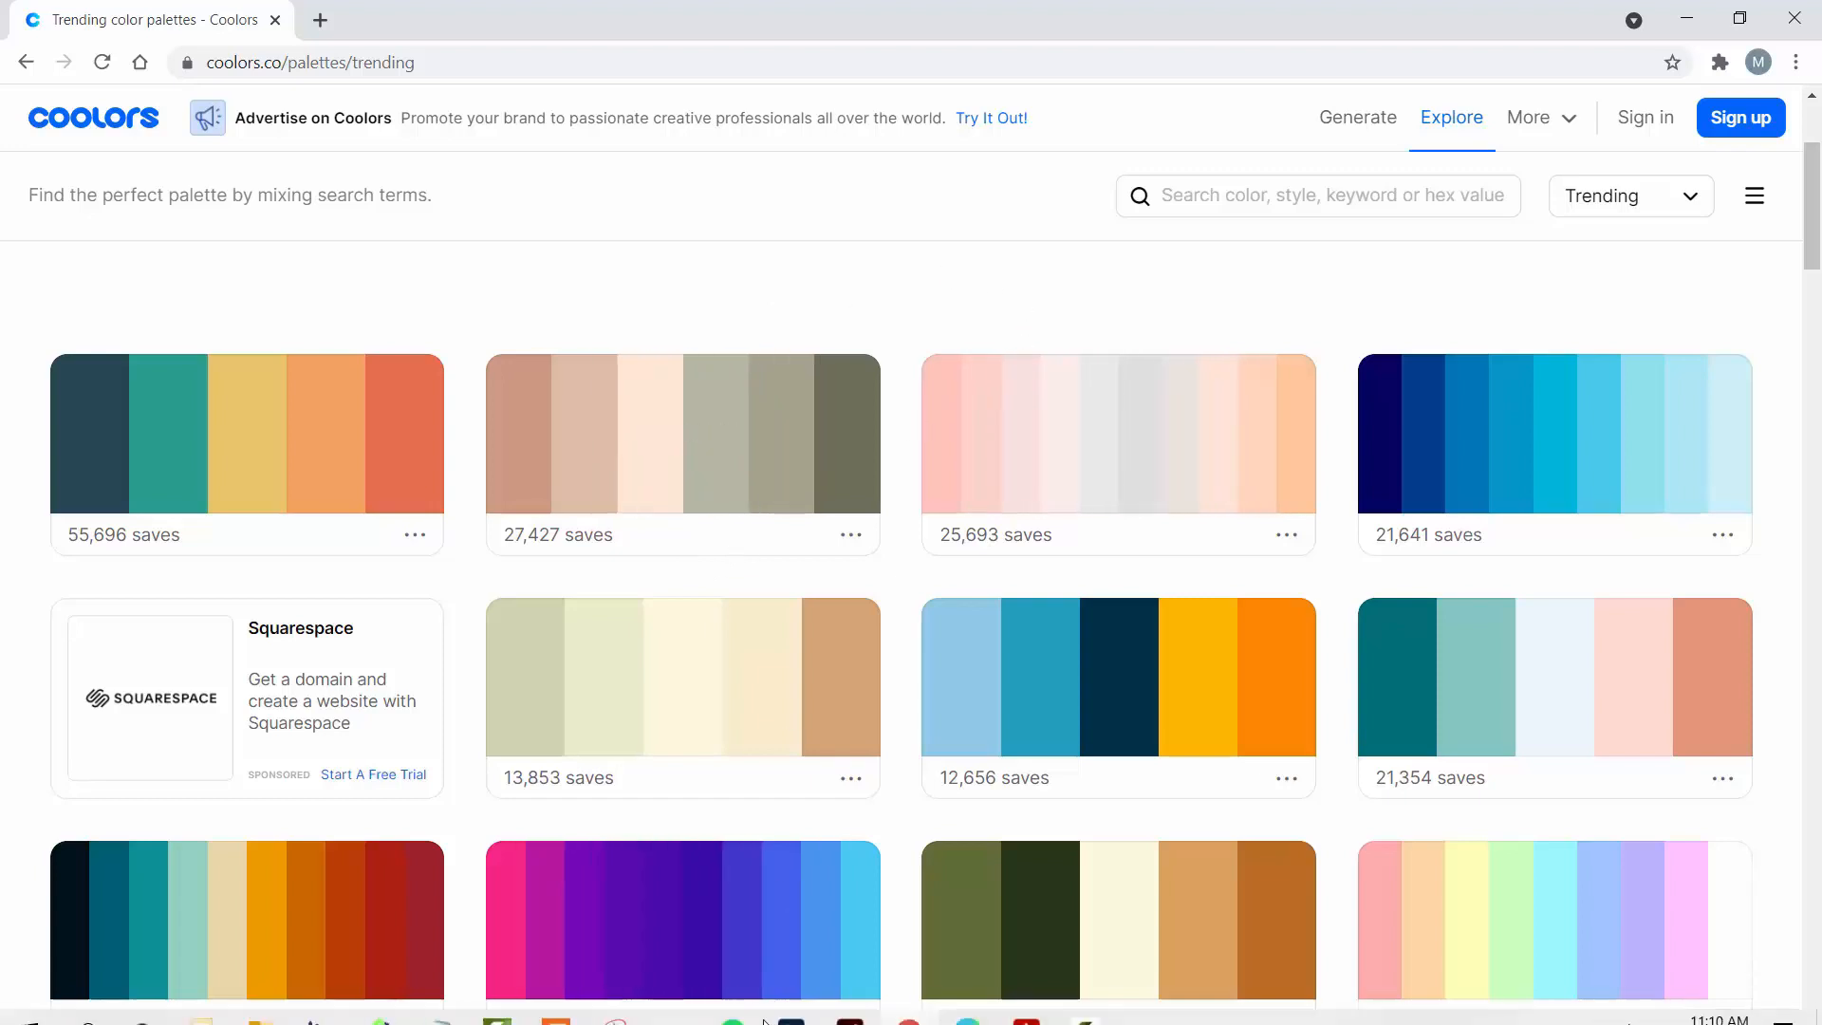
{"action": "mouse_move", "coordinate": [700, 994]}
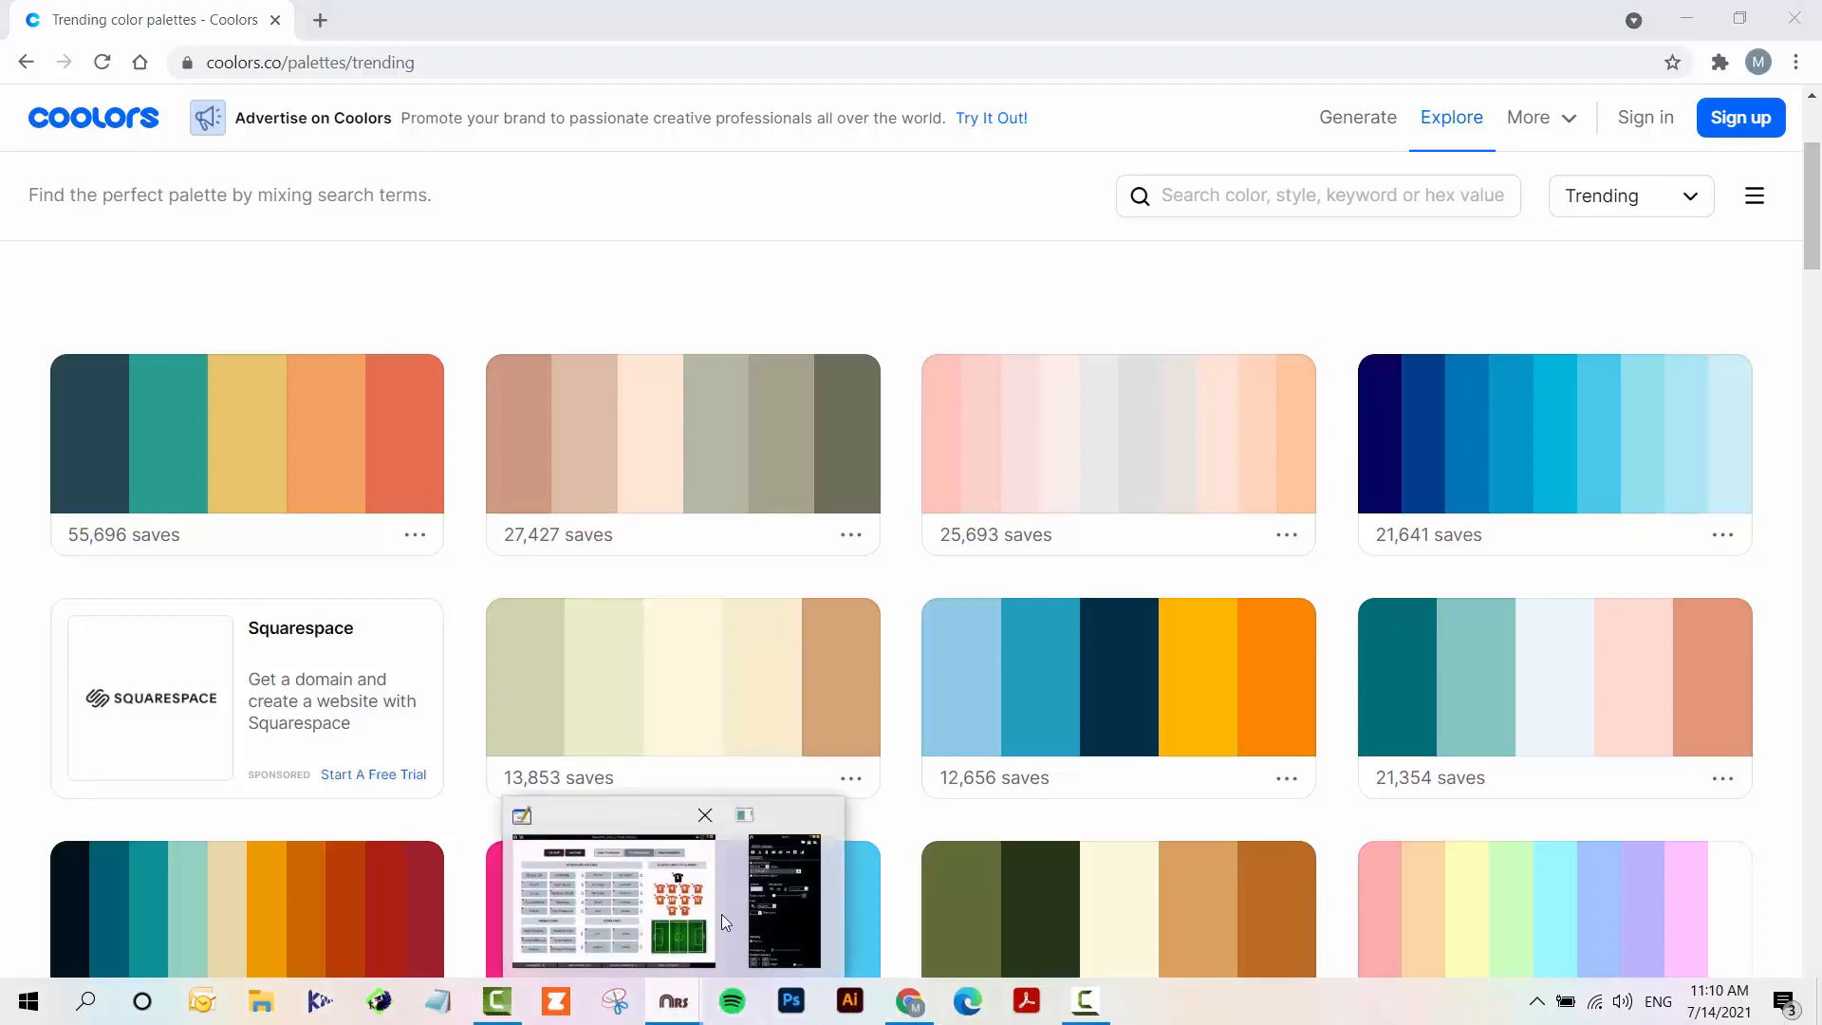
{"action": "left_click", "coordinate": [671, 883]}
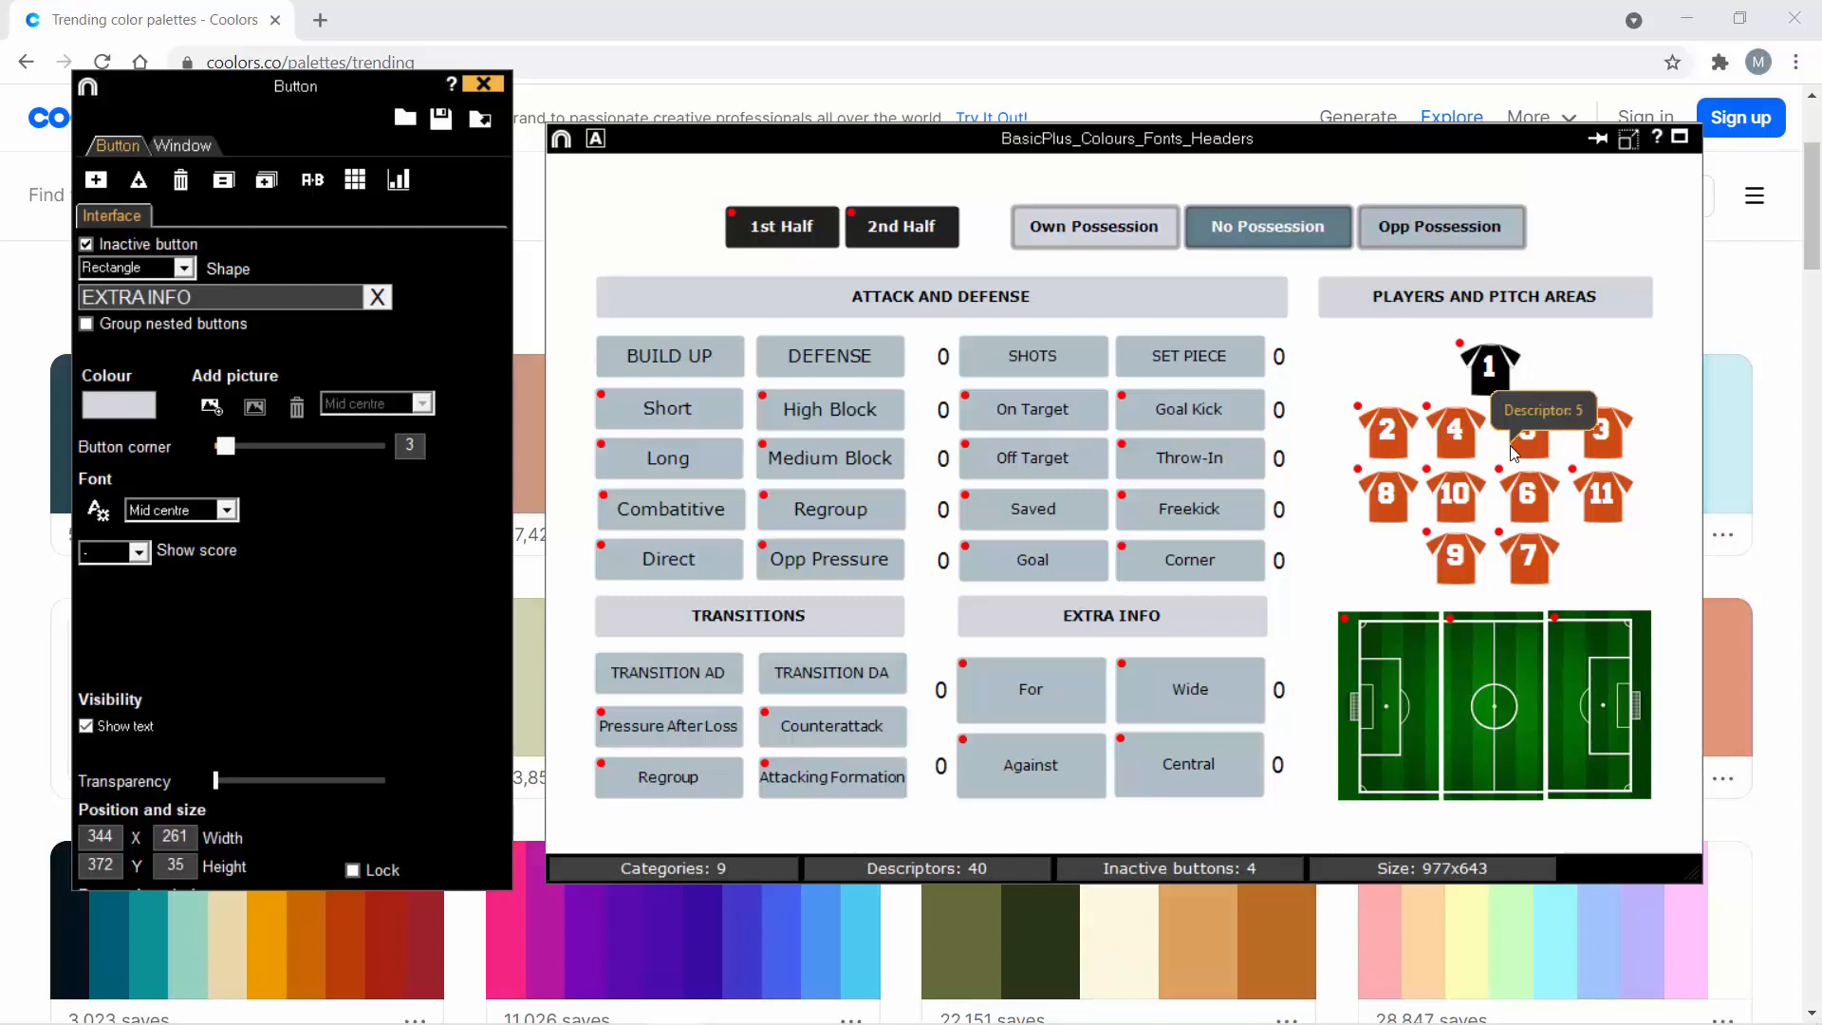
{"action": "left_click", "coordinate": [897, 19]}
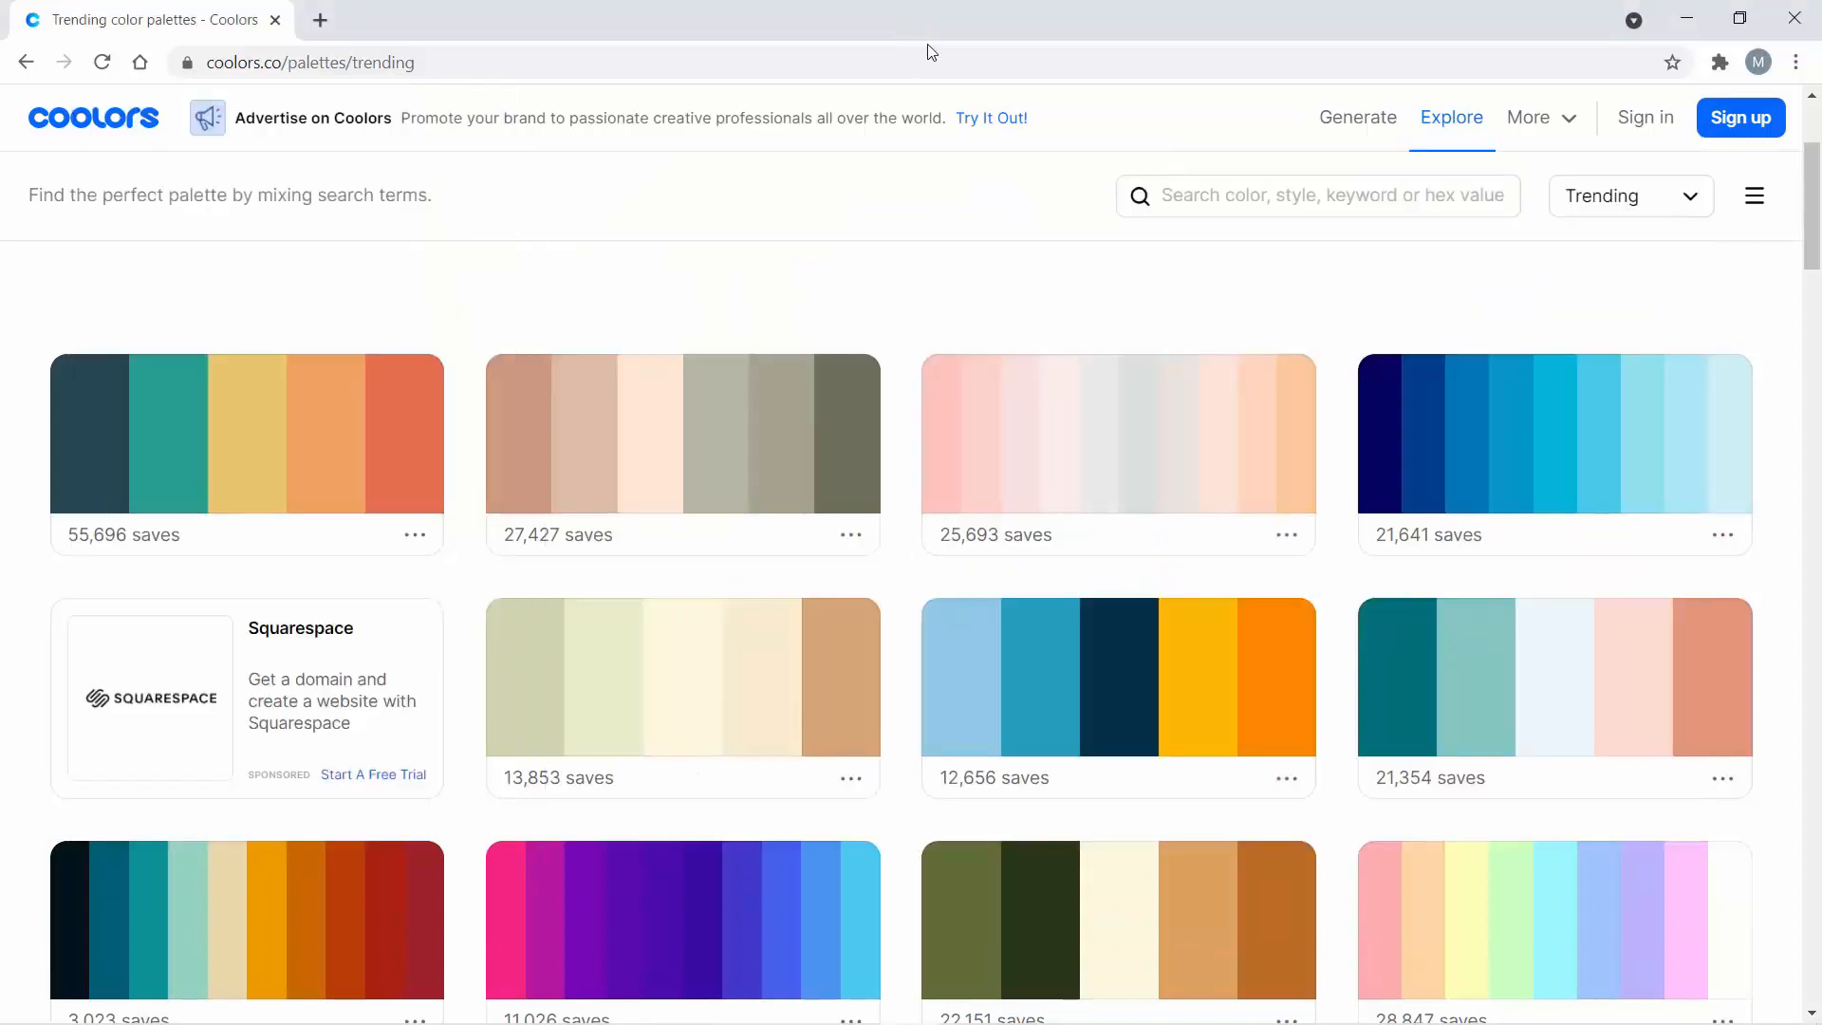
- Filter the trending palettes by the colour Red and look through the matching palettes
{"action": "left_click", "coordinate": [1207, 196]}
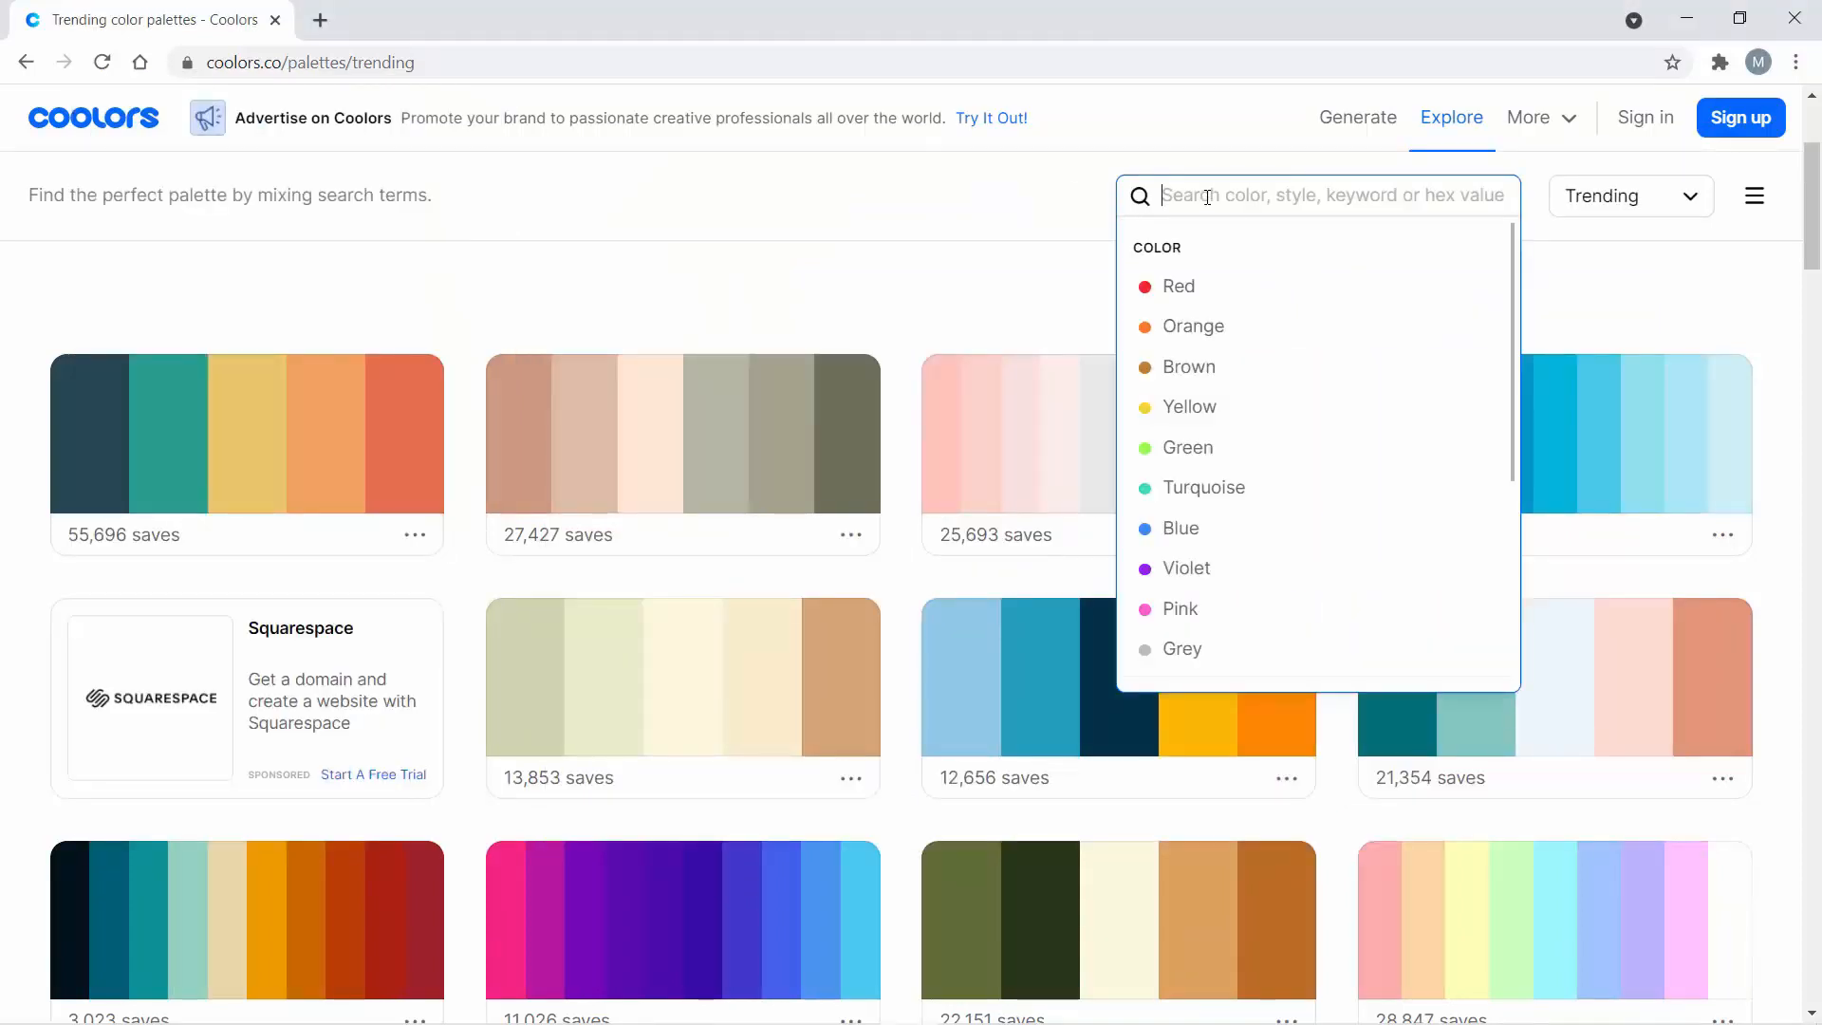
{"action": "left_click", "coordinate": [1182, 287]}
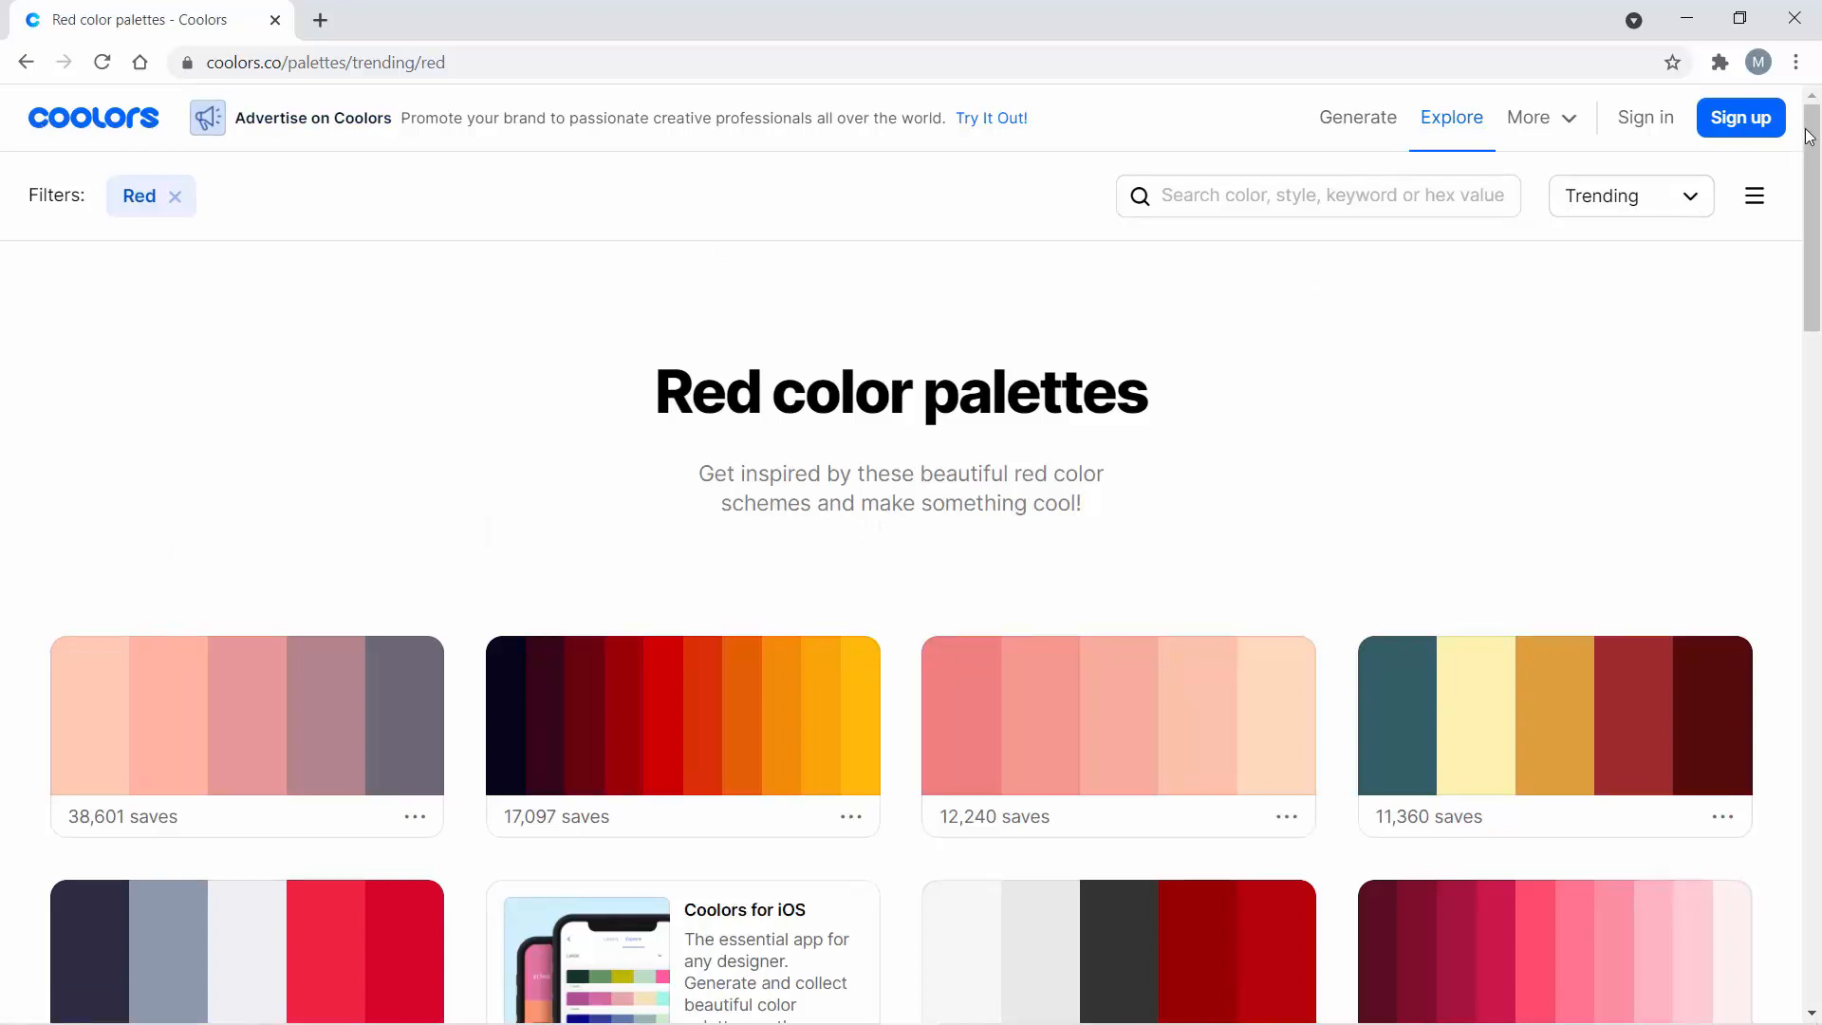
{"action": "left_click_drag", "start_coordinate": [1814, 133], "coordinate": [1815, 253]}
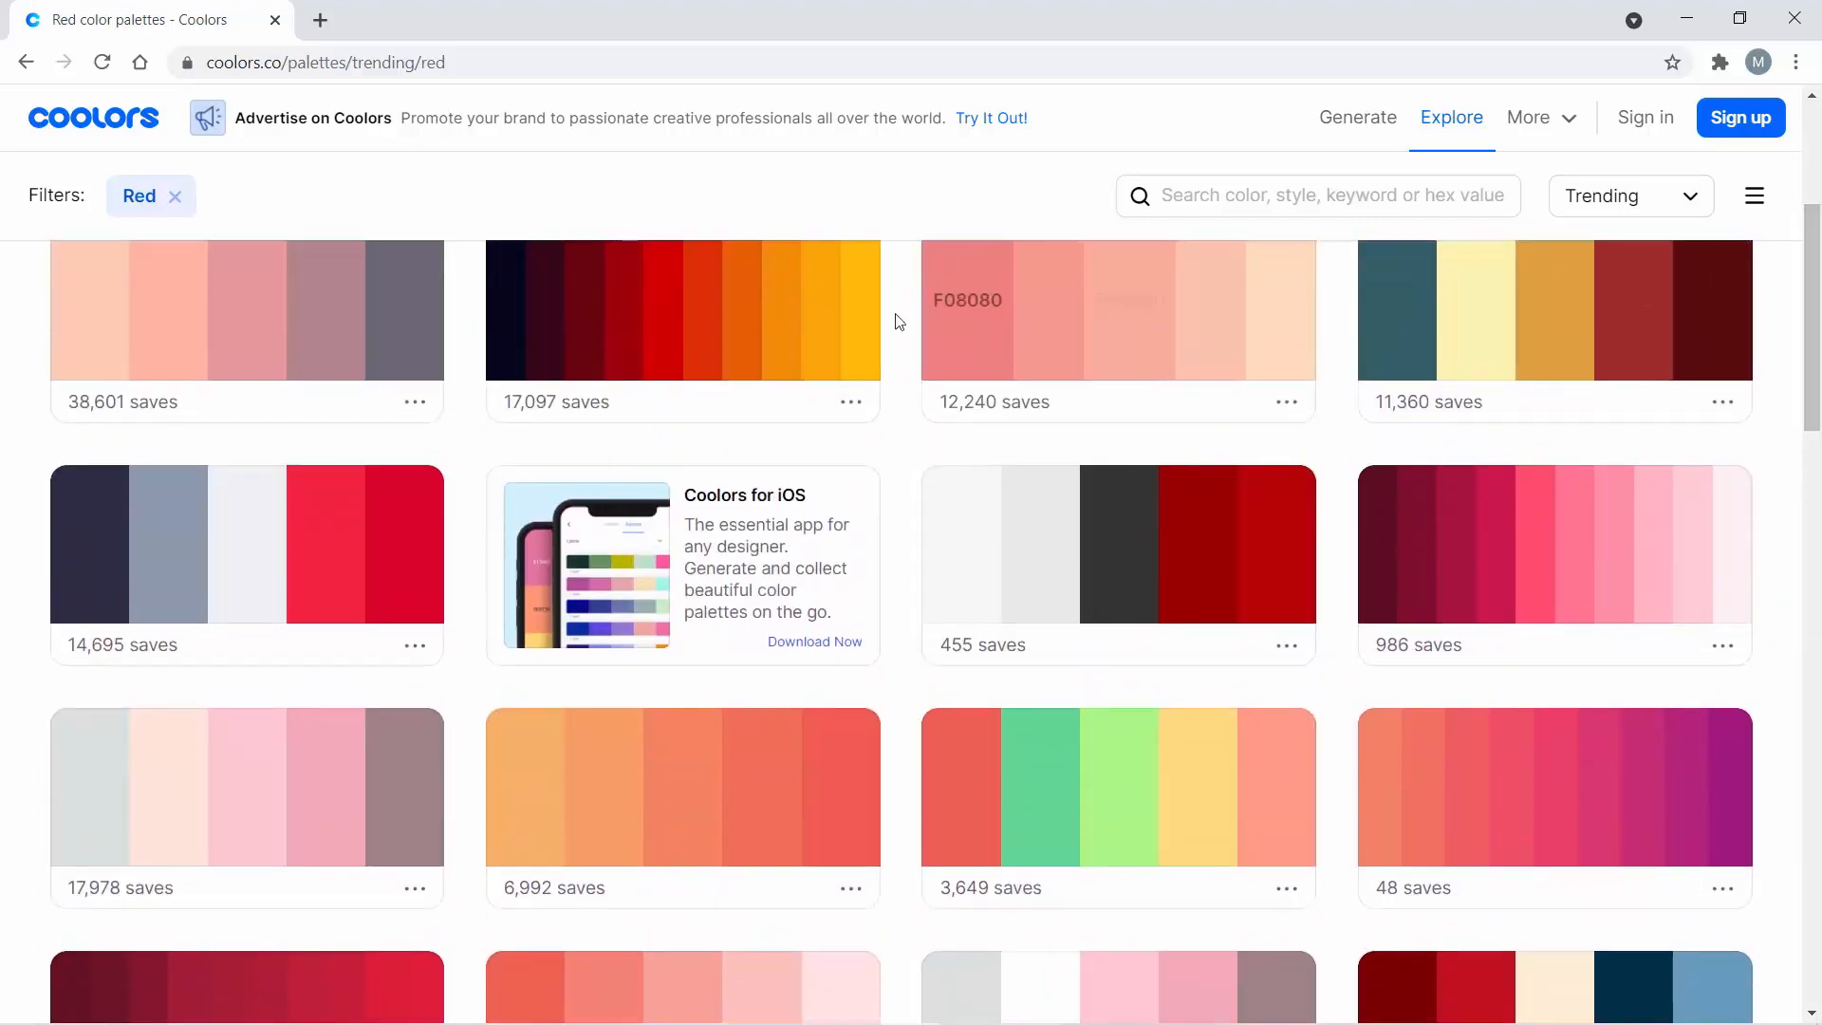
{"action": "scroll", "coordinate": [898, 321], "scroll_direction": "up", "scroll_amount": 4}
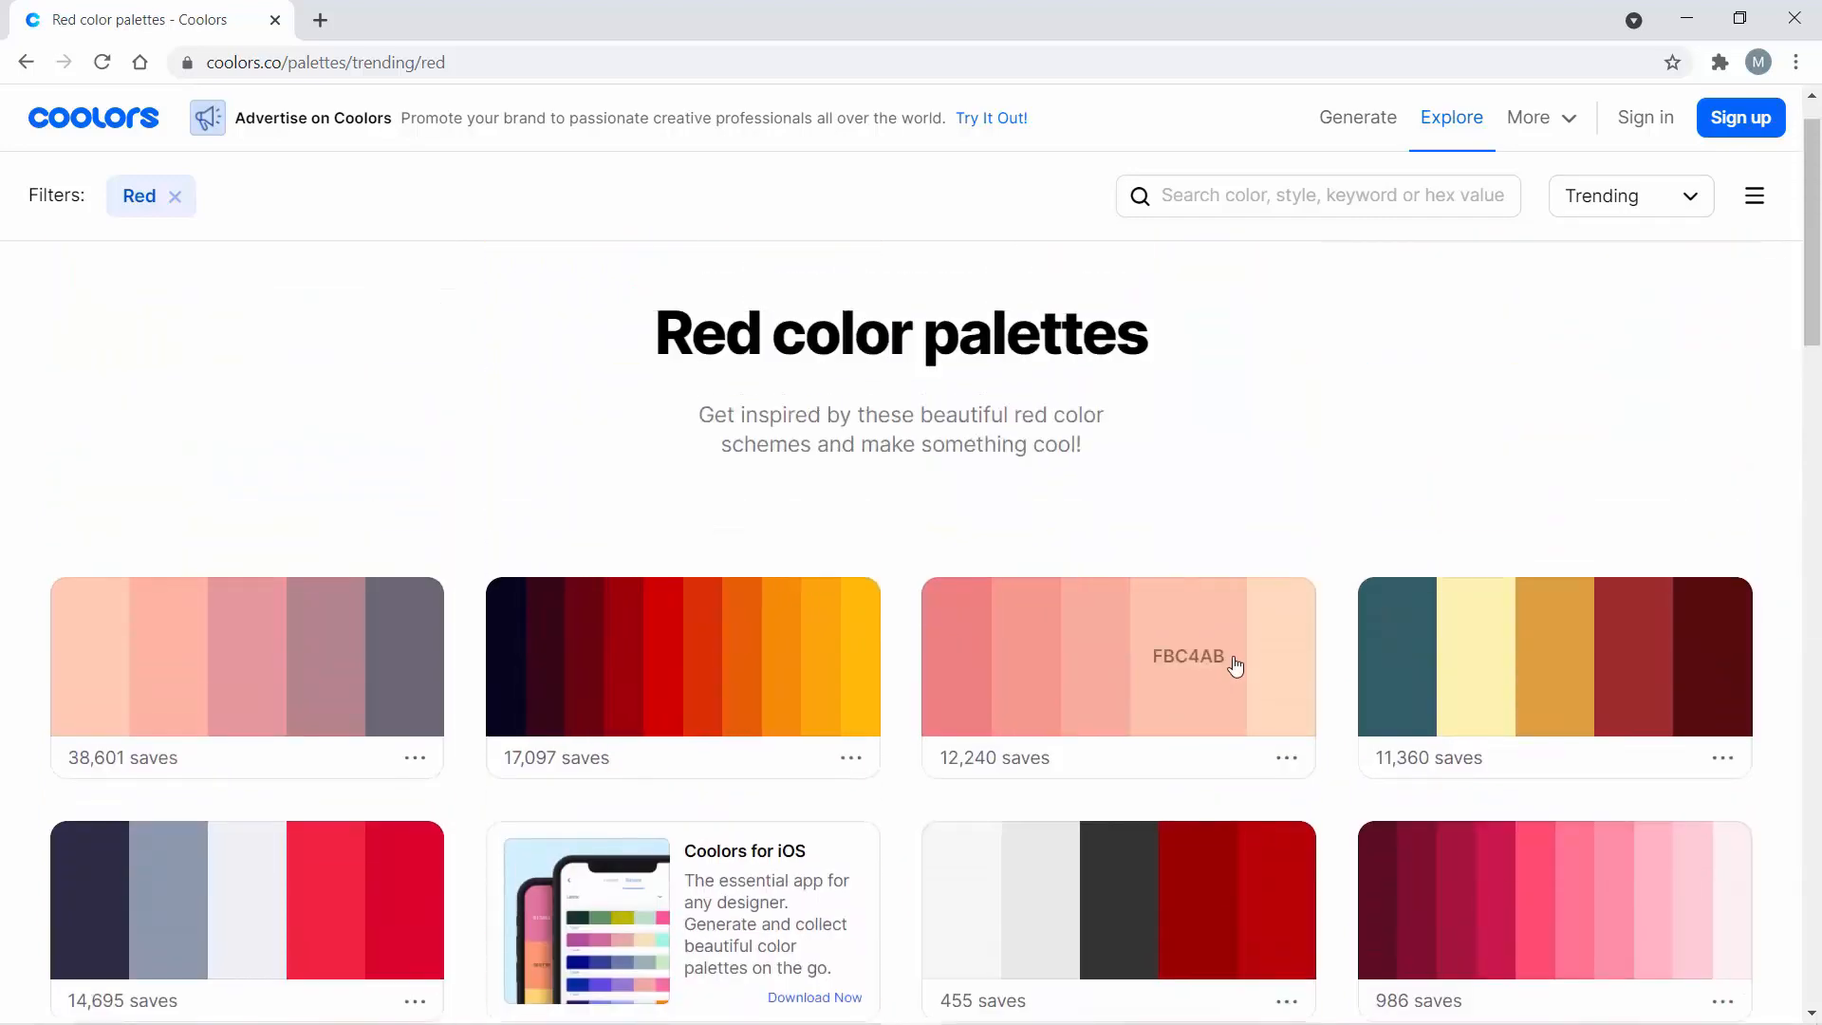
{"action": "scroll", "coordinate": [1228, 651], "scroll_direction": "down", "scroll_amount": 3}
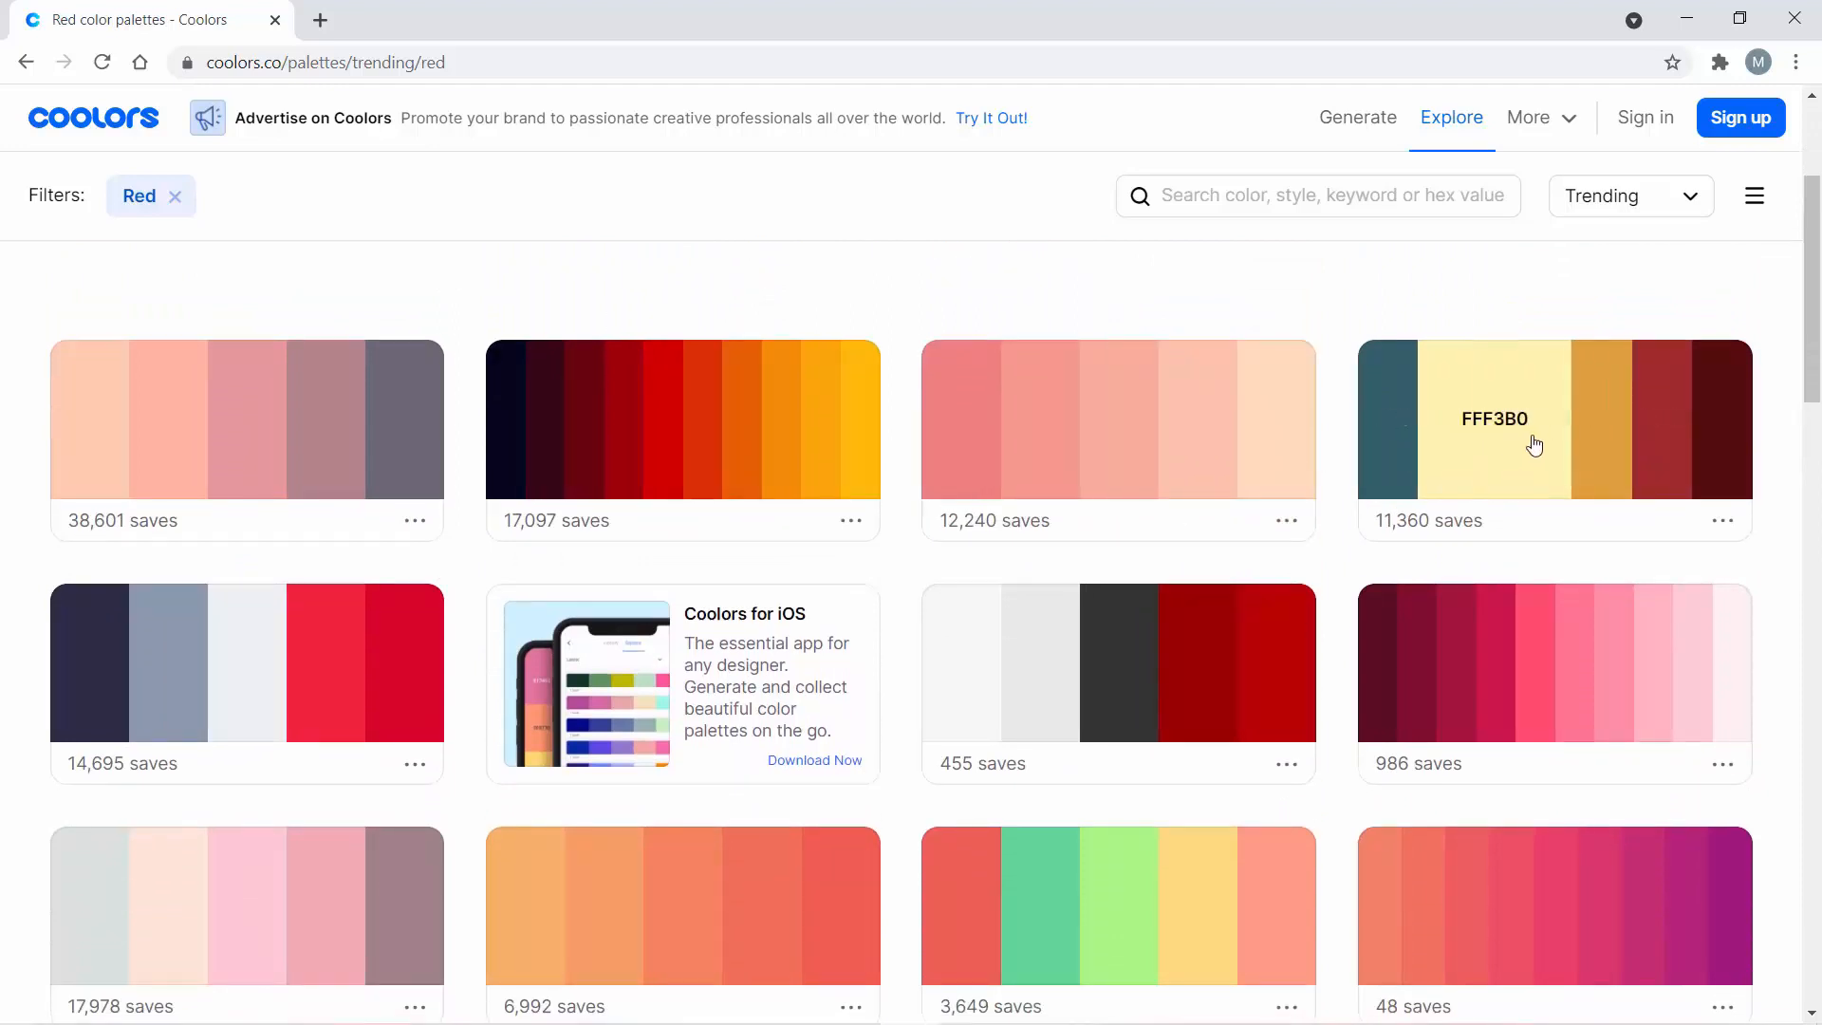
{"action": "scroll", "coordinate": [1087, 537], "scroll_direction": "down", "scroll_amount": 5}
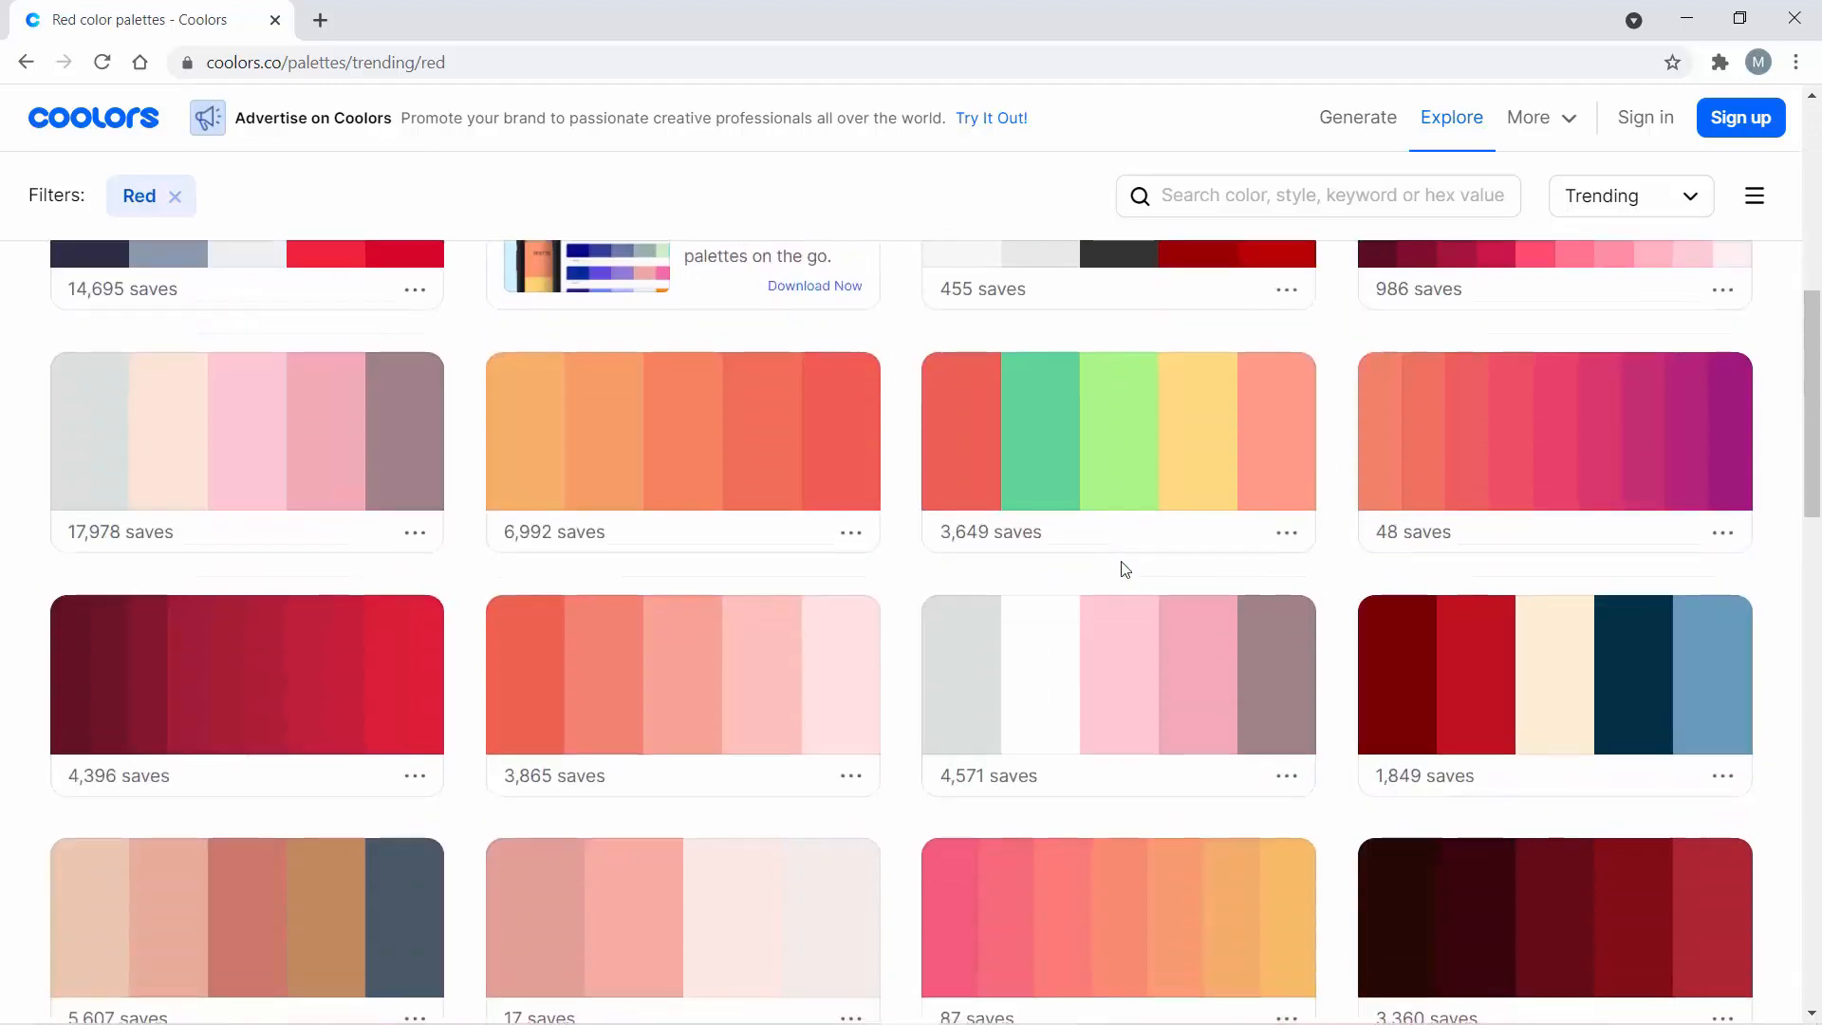
{"action": "scroll", "coordinate": [1271, 664], "scroll_direction": "down", "scroll_amount": 1}
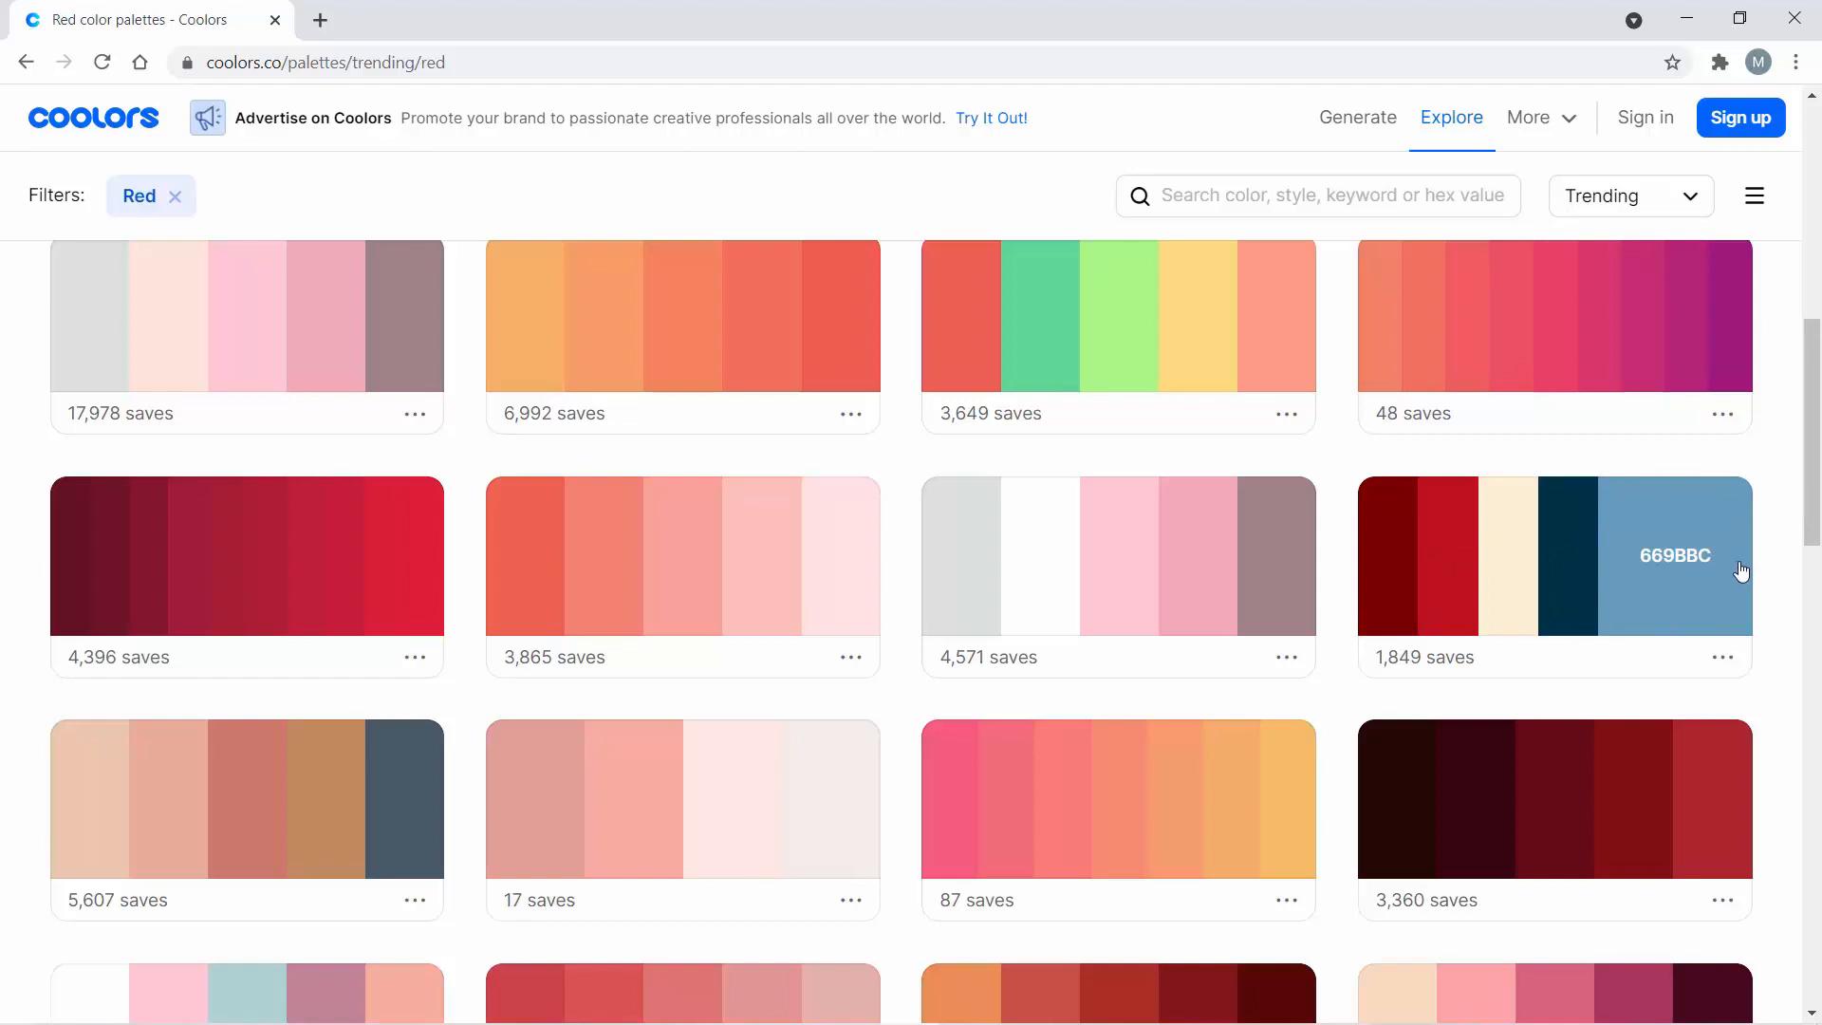
- Open the dark red, cream and blue palette in the generator, dropping FDF0D5 and placing 003049 right after 780000
{"action": "left_click", "coordinate": [1720, 663]}
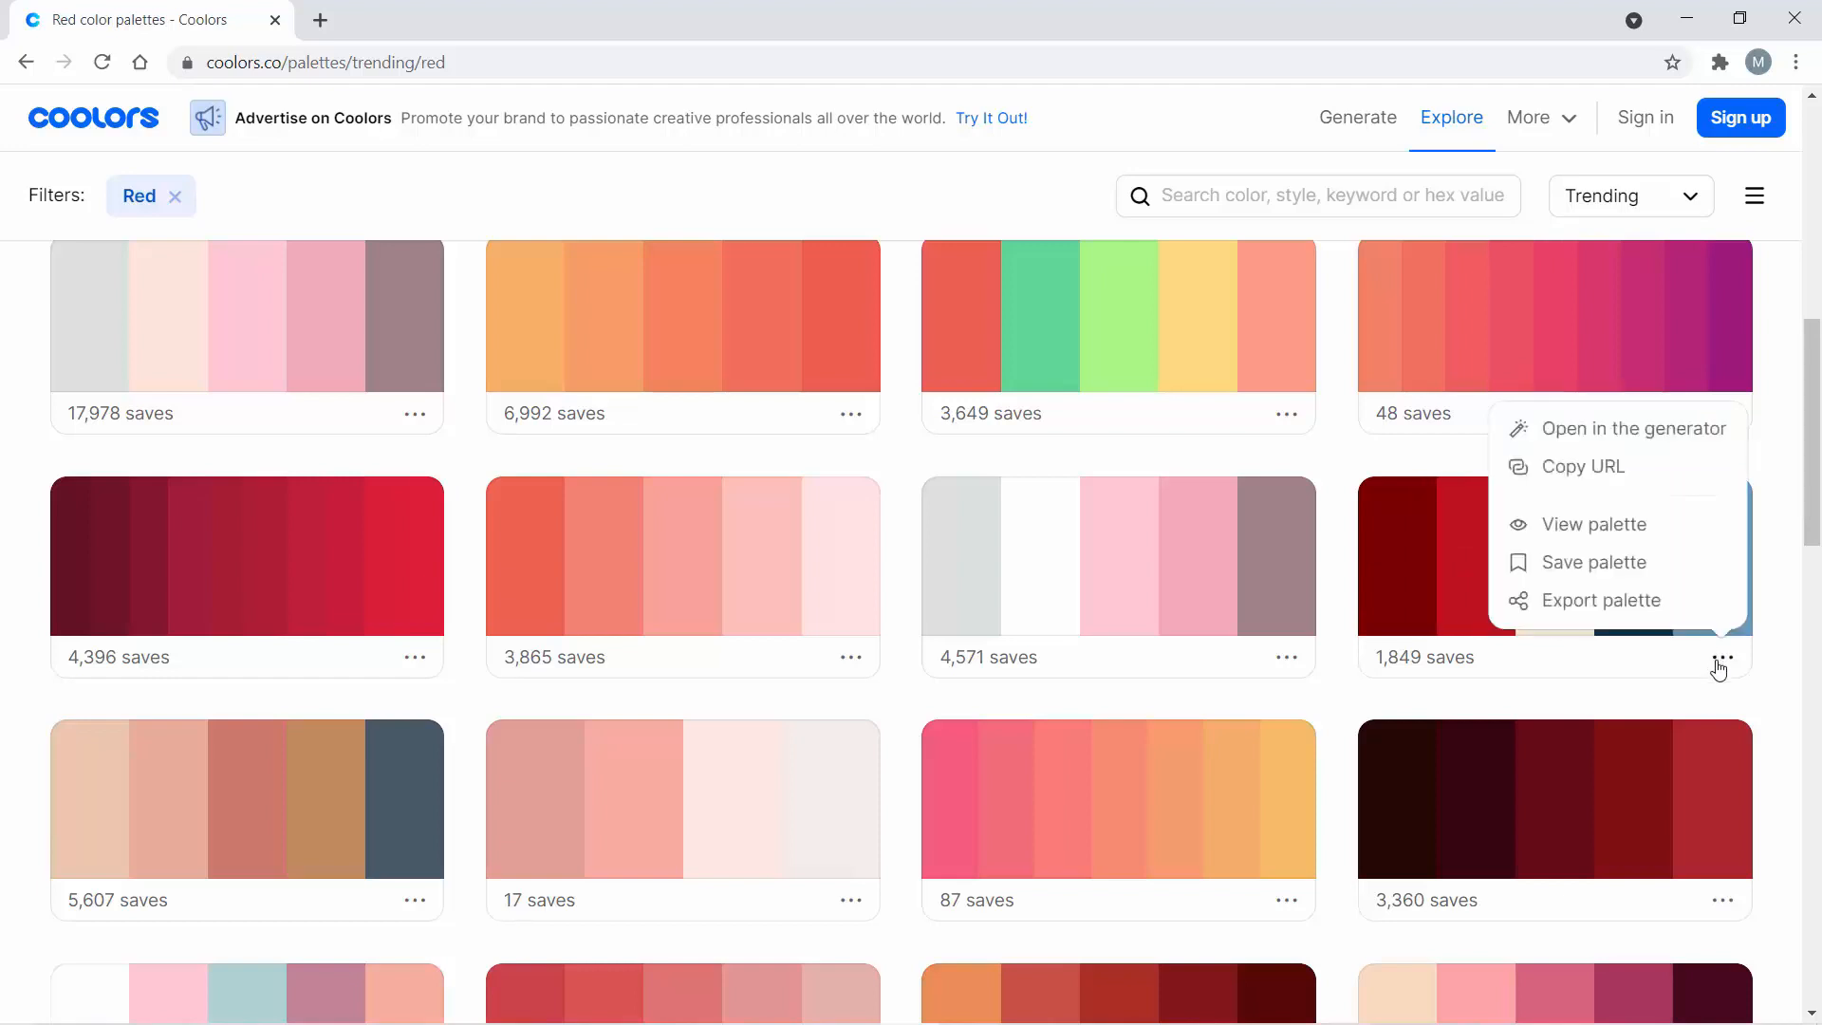
{"action": "left_click", "coordinate": [1569, 443]}
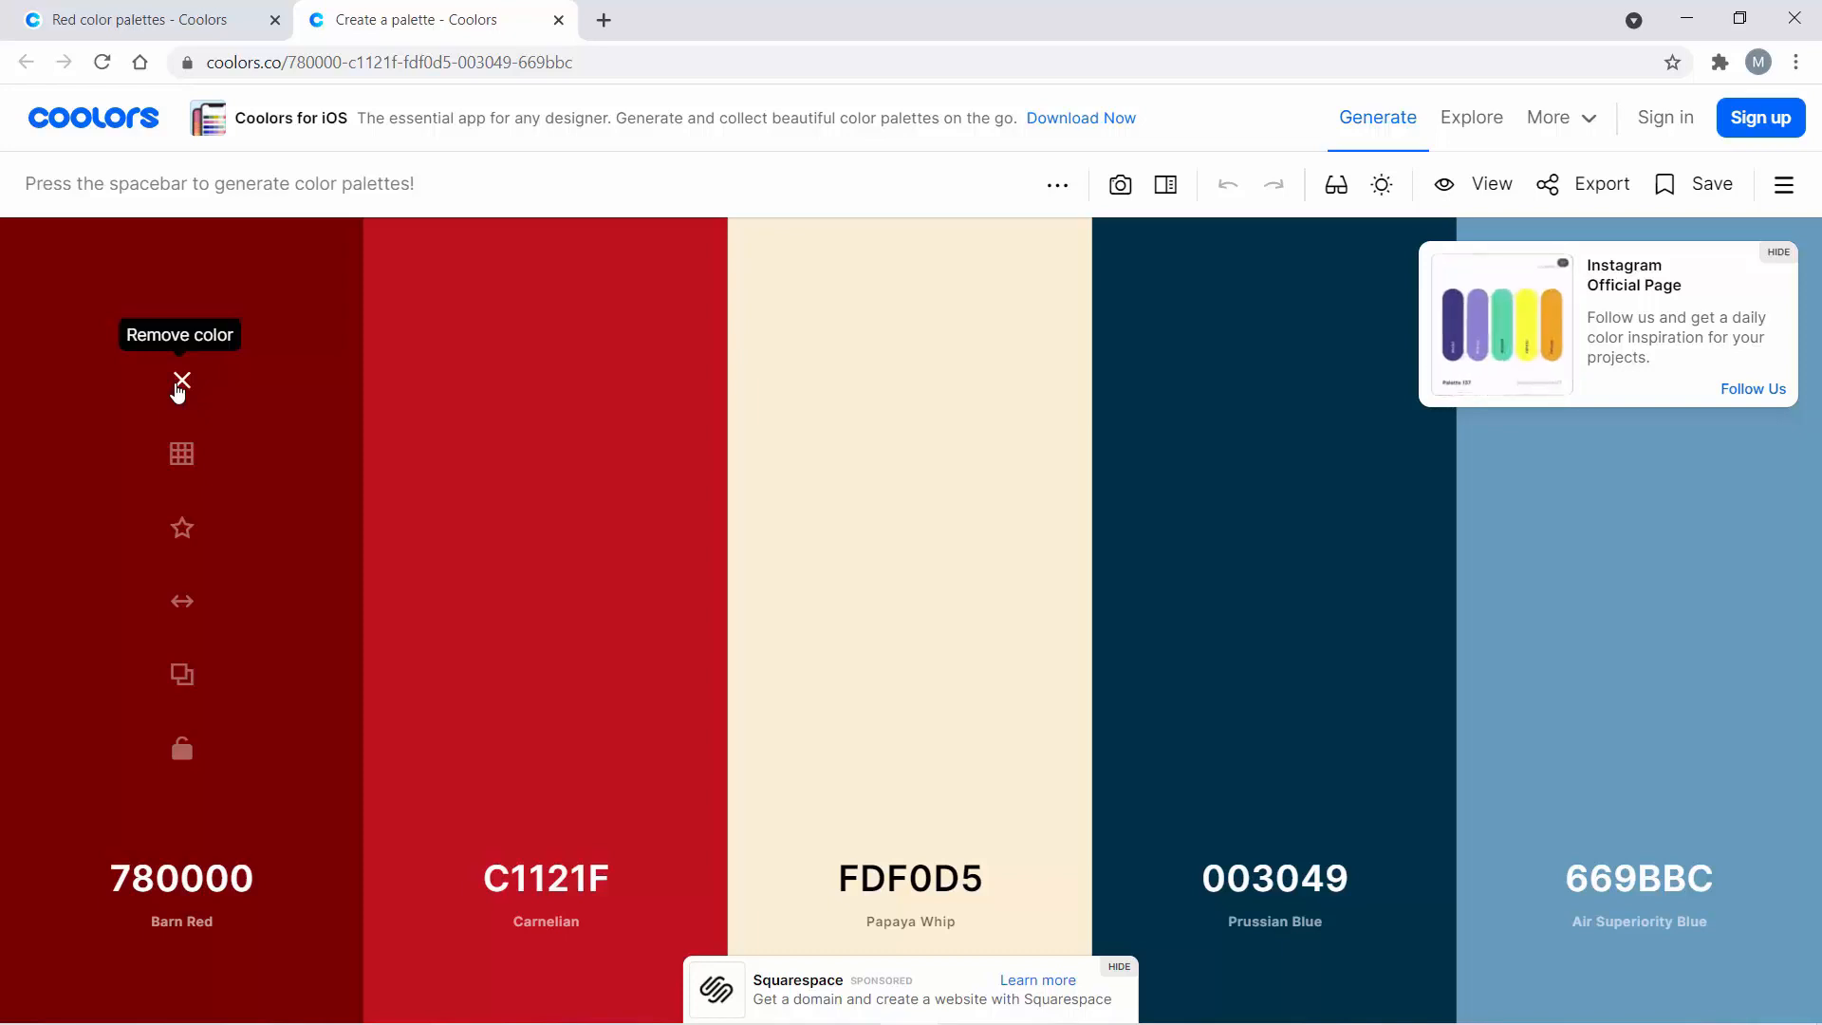
{"action": "left_click", "coordinate": [917, 381]}
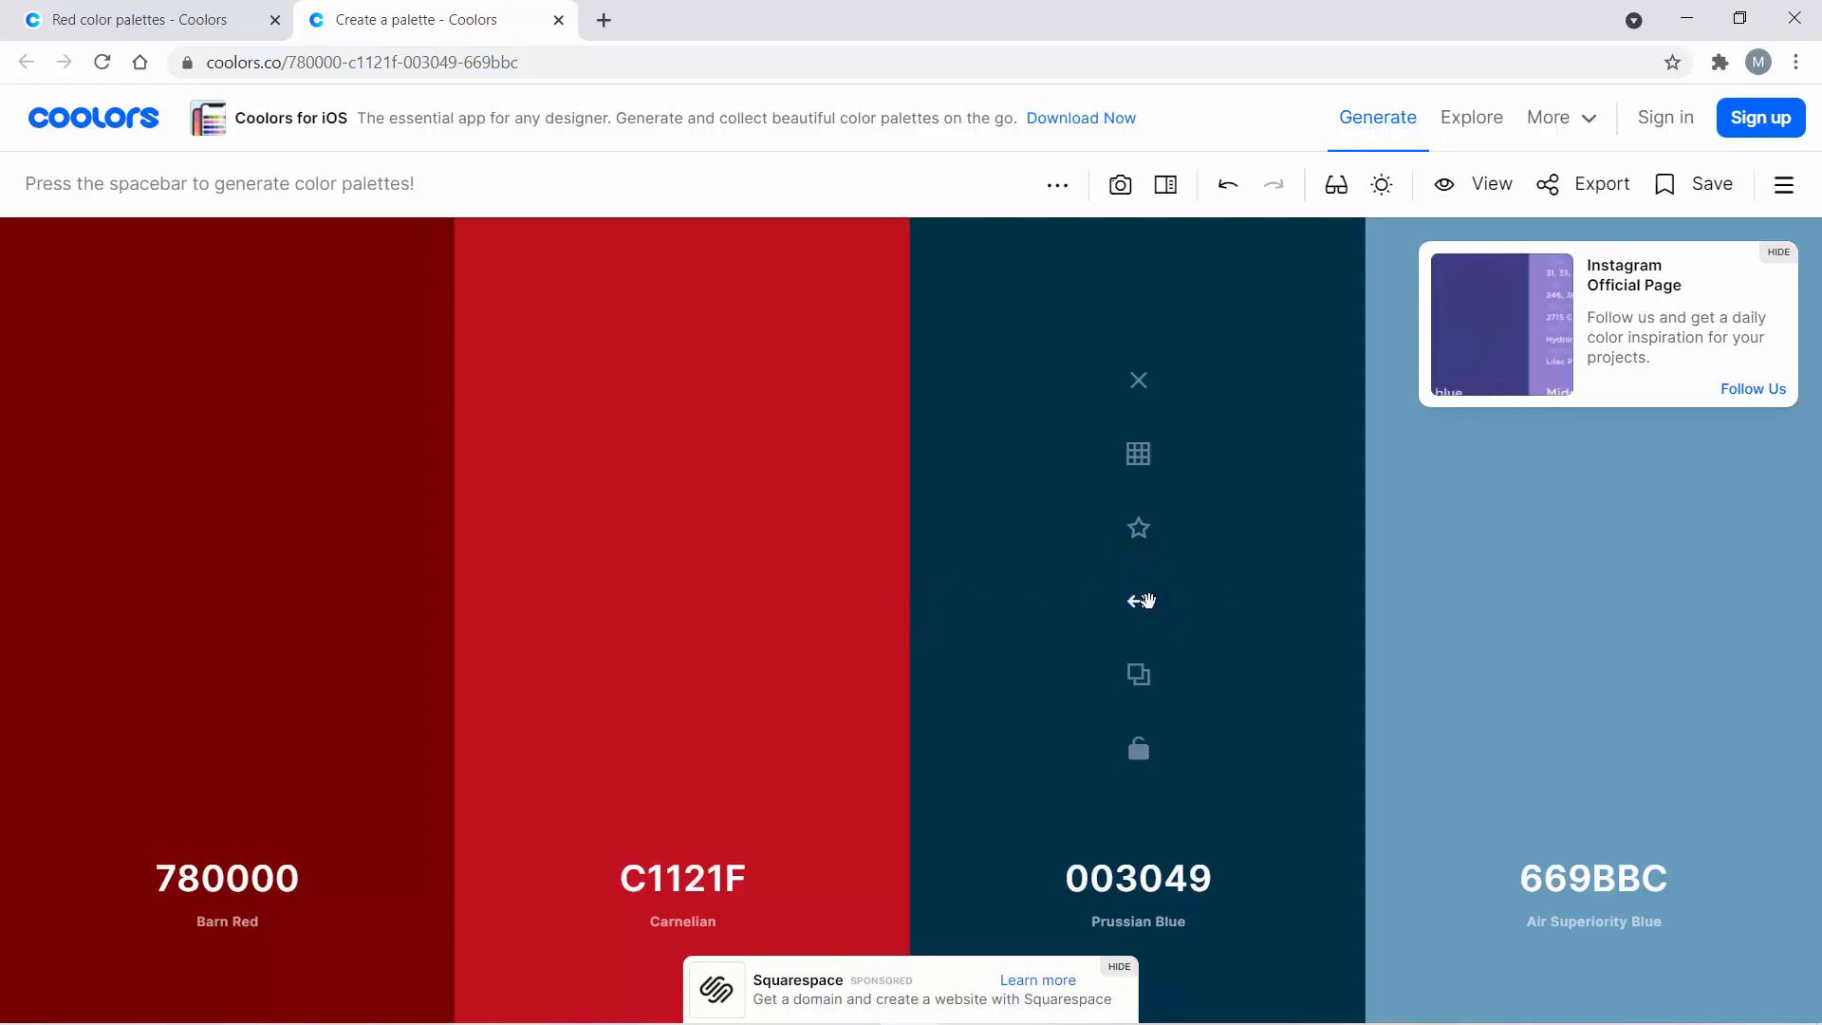
{"action": "left_click_drag", "start_coordinate": [1148, 606], "coordinate": [732, 561]}
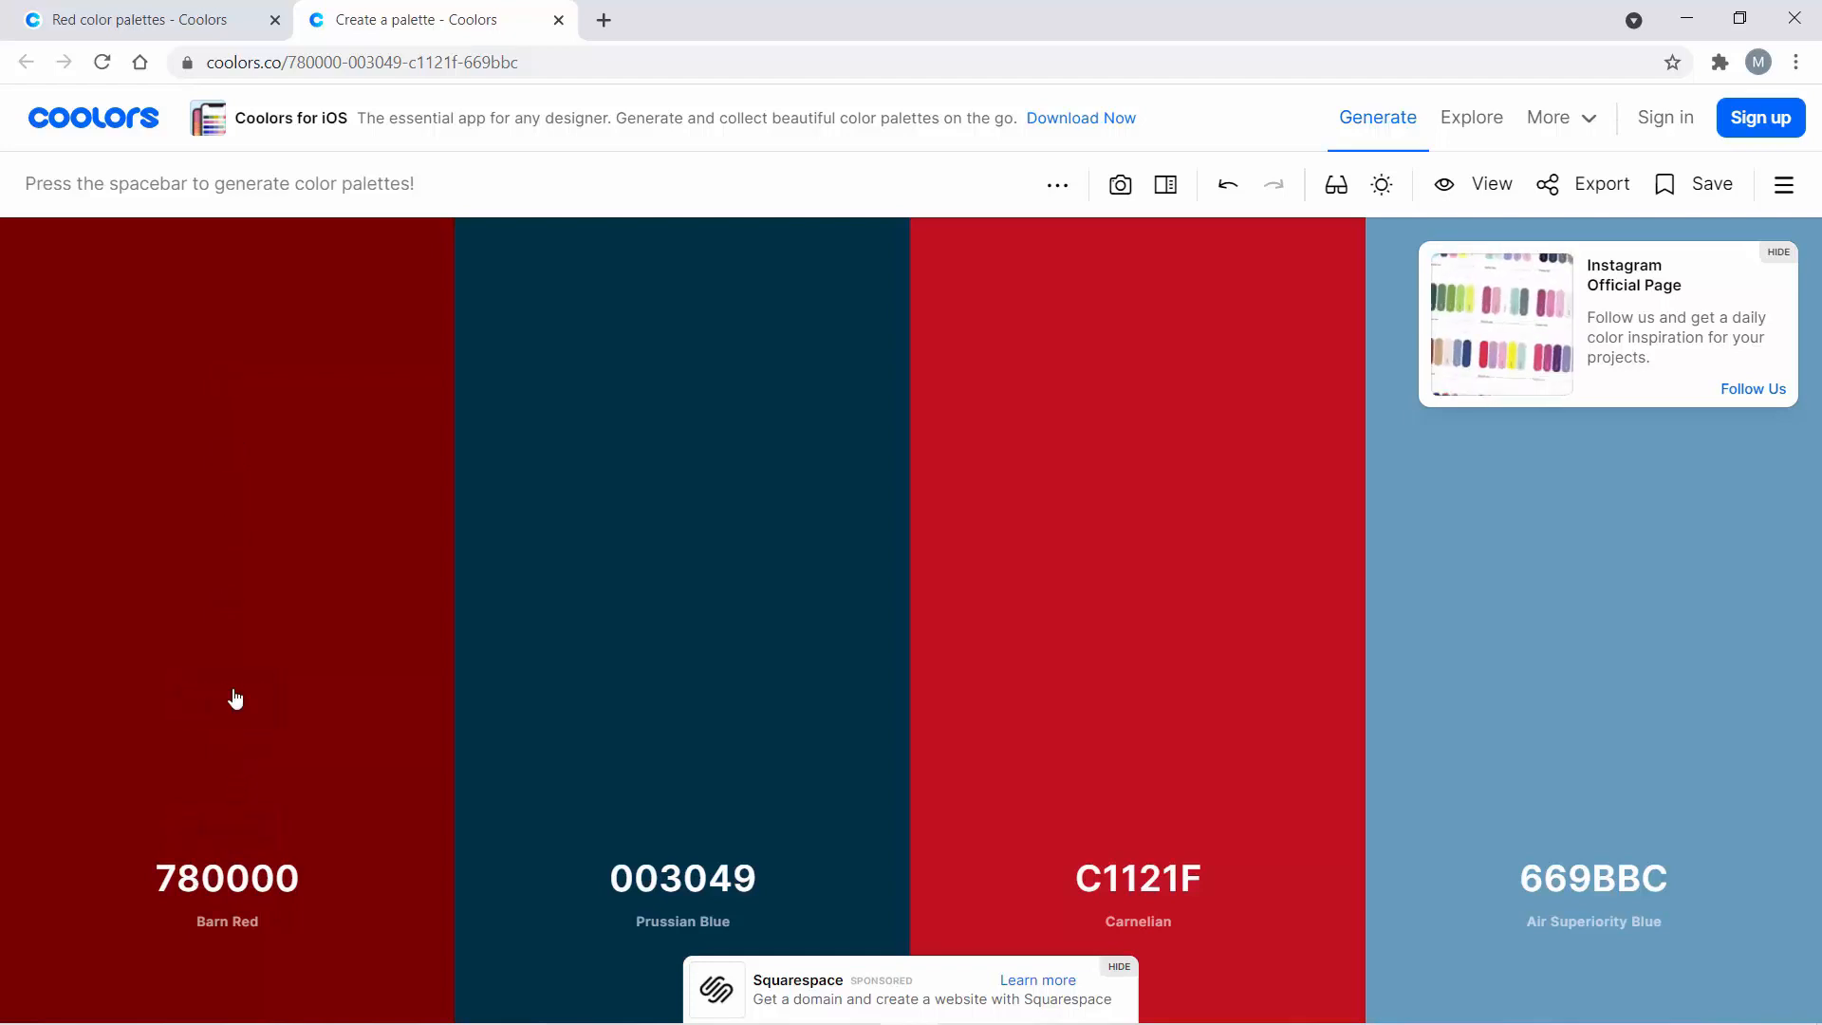
- Copy the Barn Red hex code 780000 from the palette and apply it as the BUILD UP button's colour in Nacsport
{"action": "left_click", "coordinate": [231, 680]}
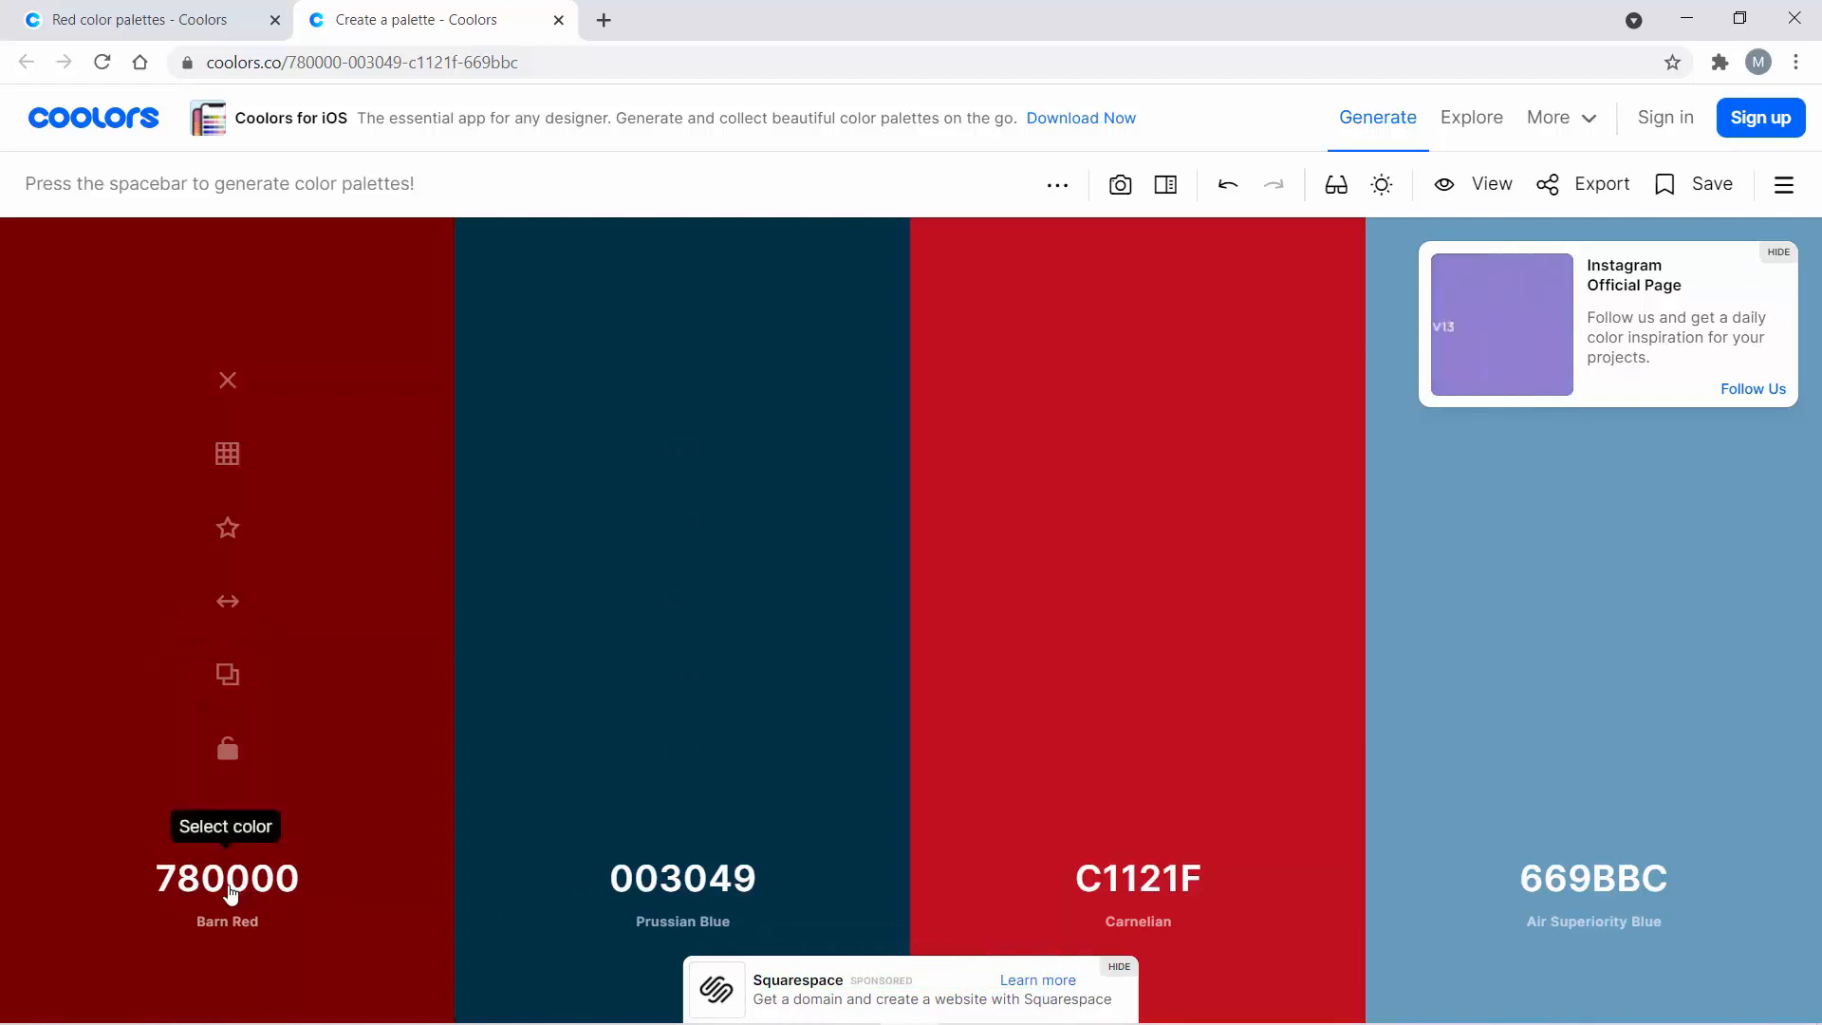
{"action": "mouse_move", "coordinate": [642, 1020]}
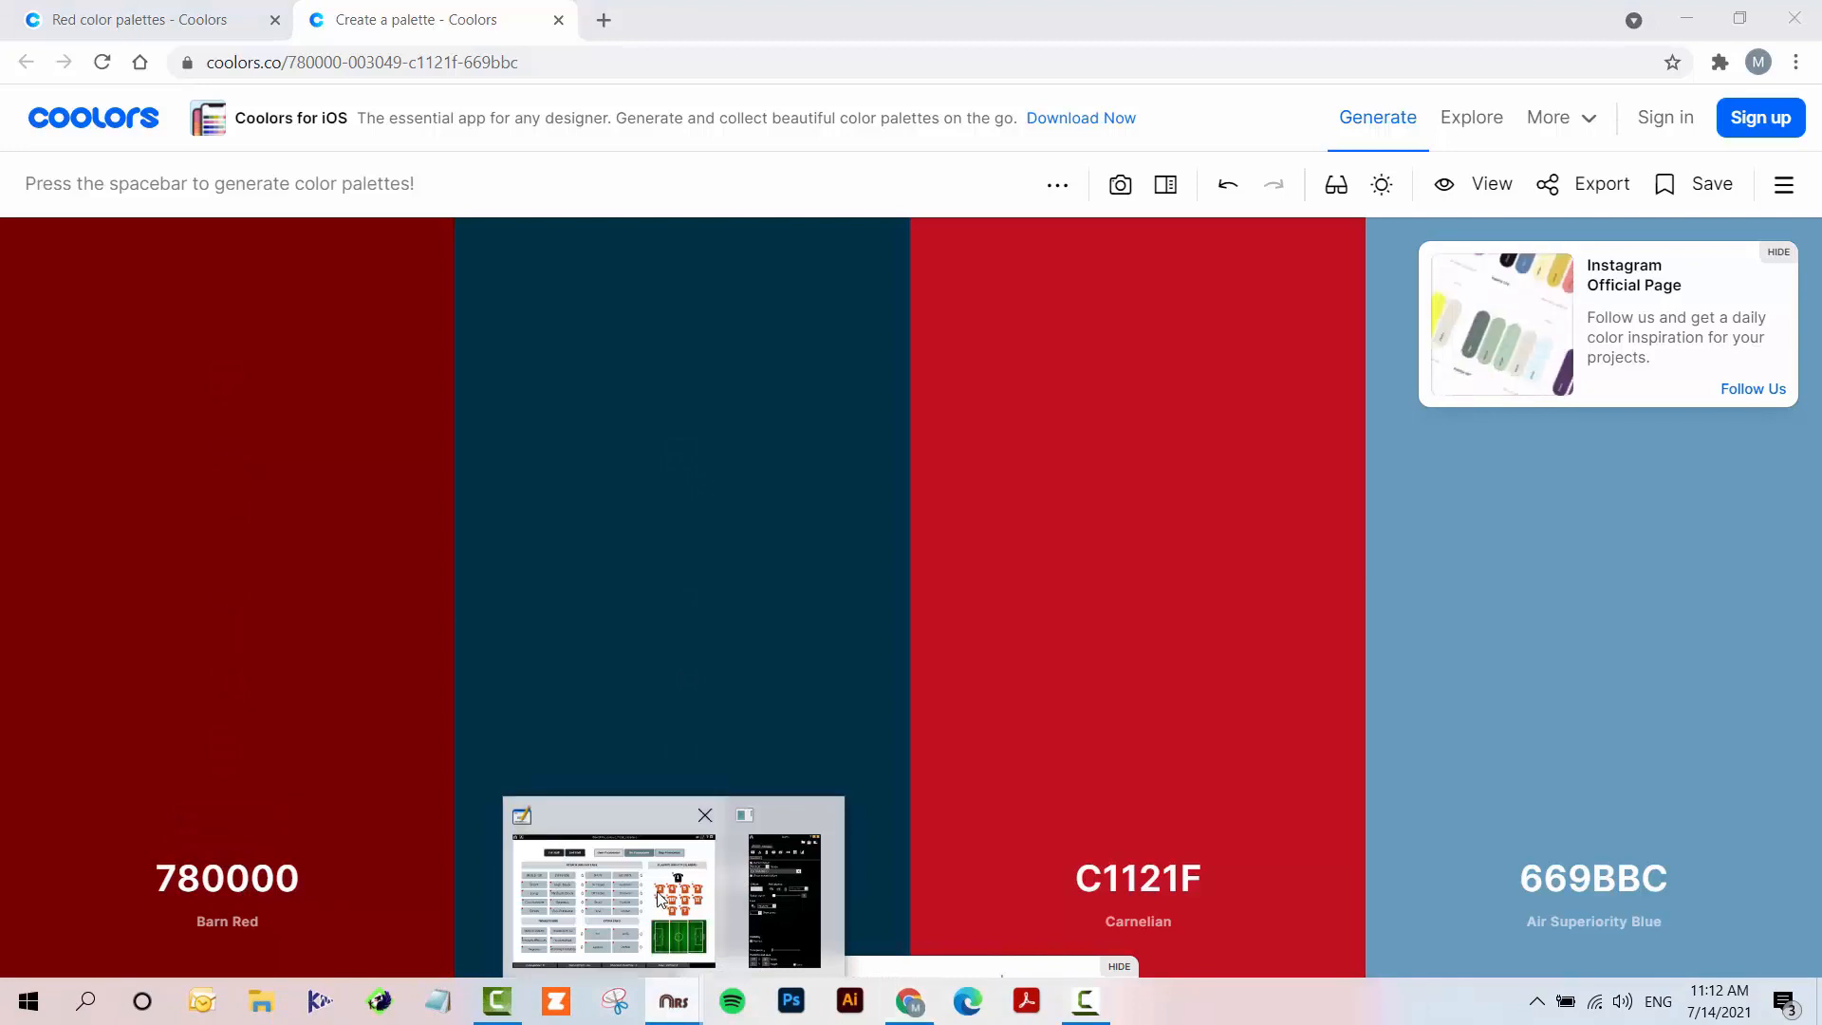
{"action": "left_click", "coordinate": [641, 892]}
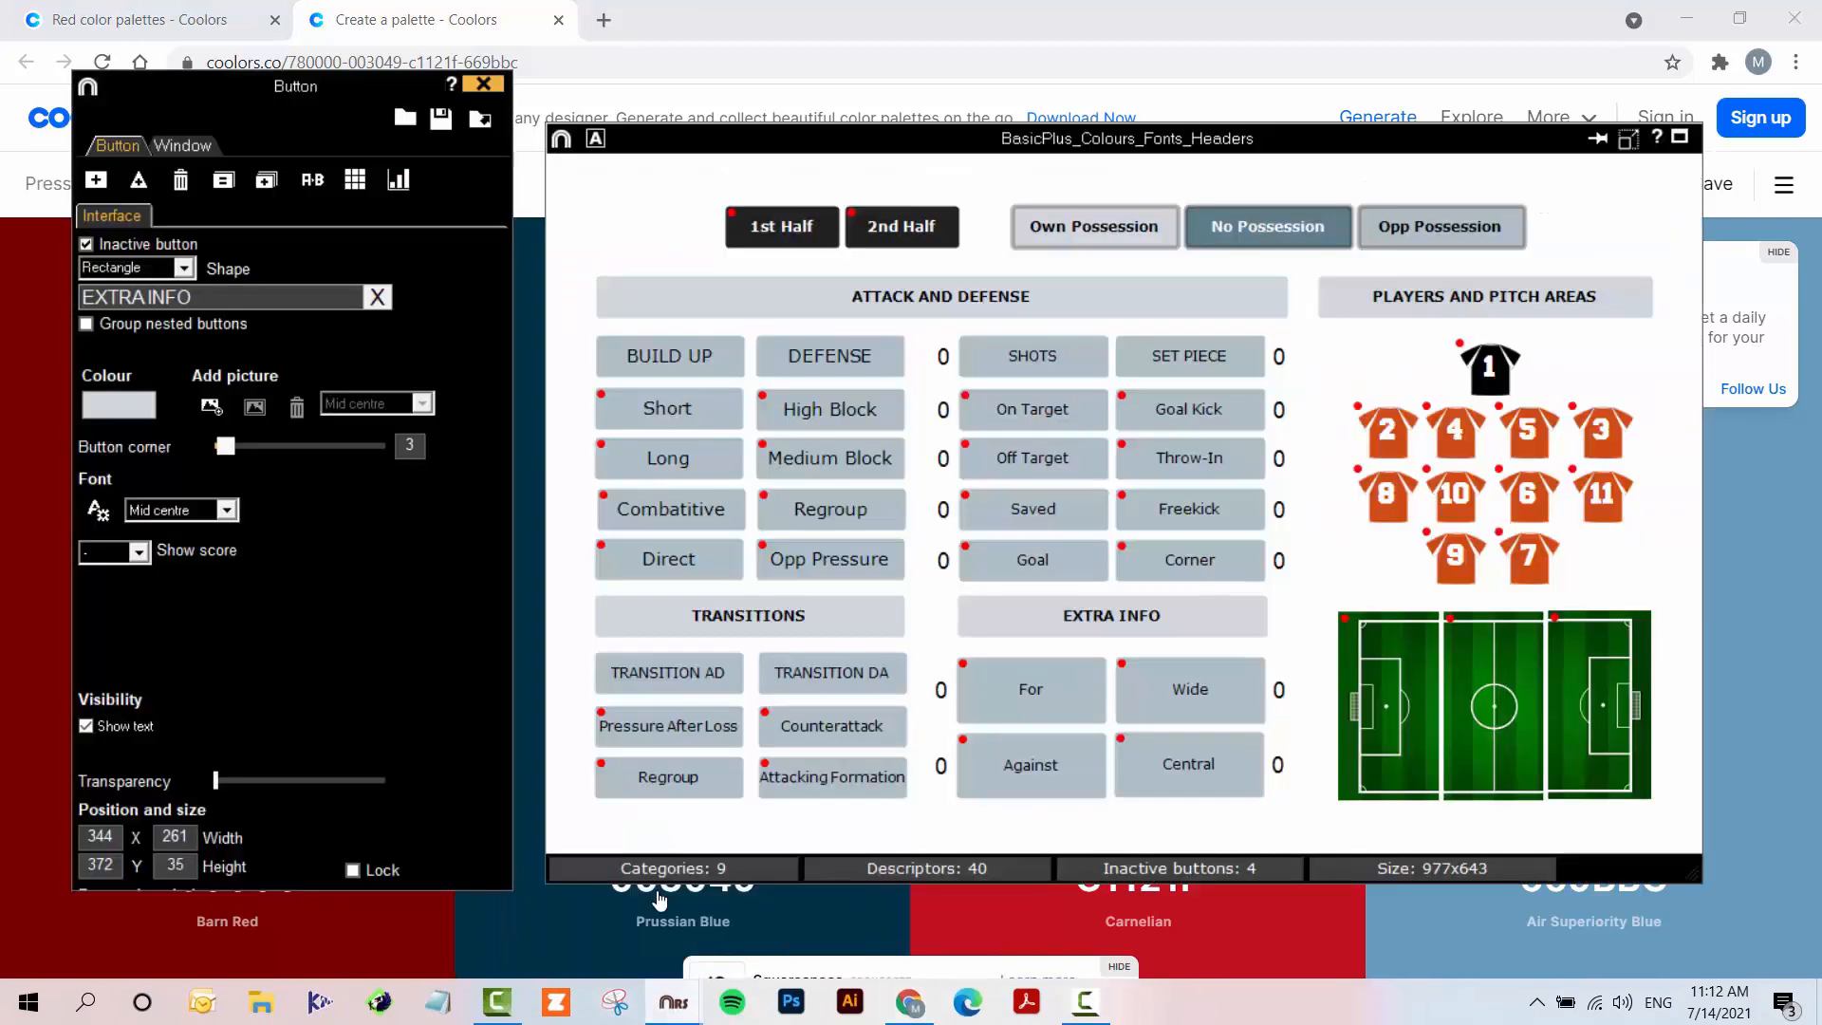
{"action": "left_click", "coordinate": [658, 355]}
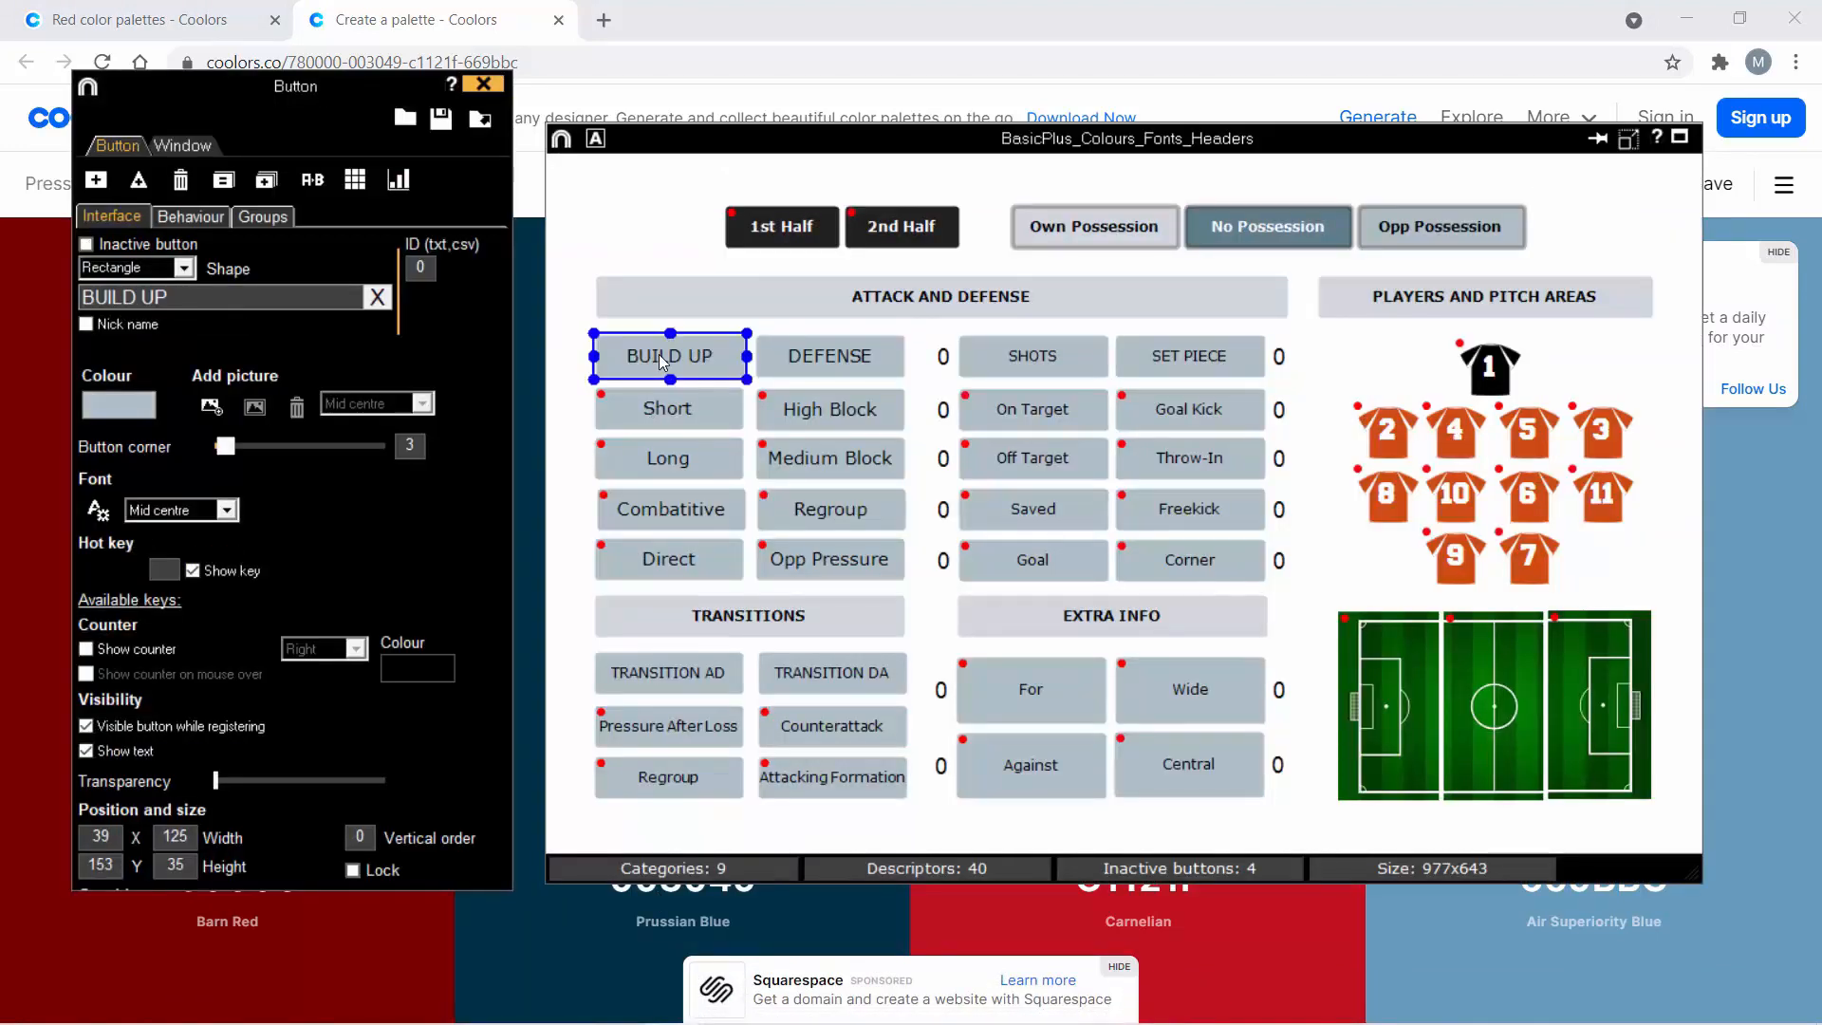
{"action": "left_click", "coordinate": [128, 406]}
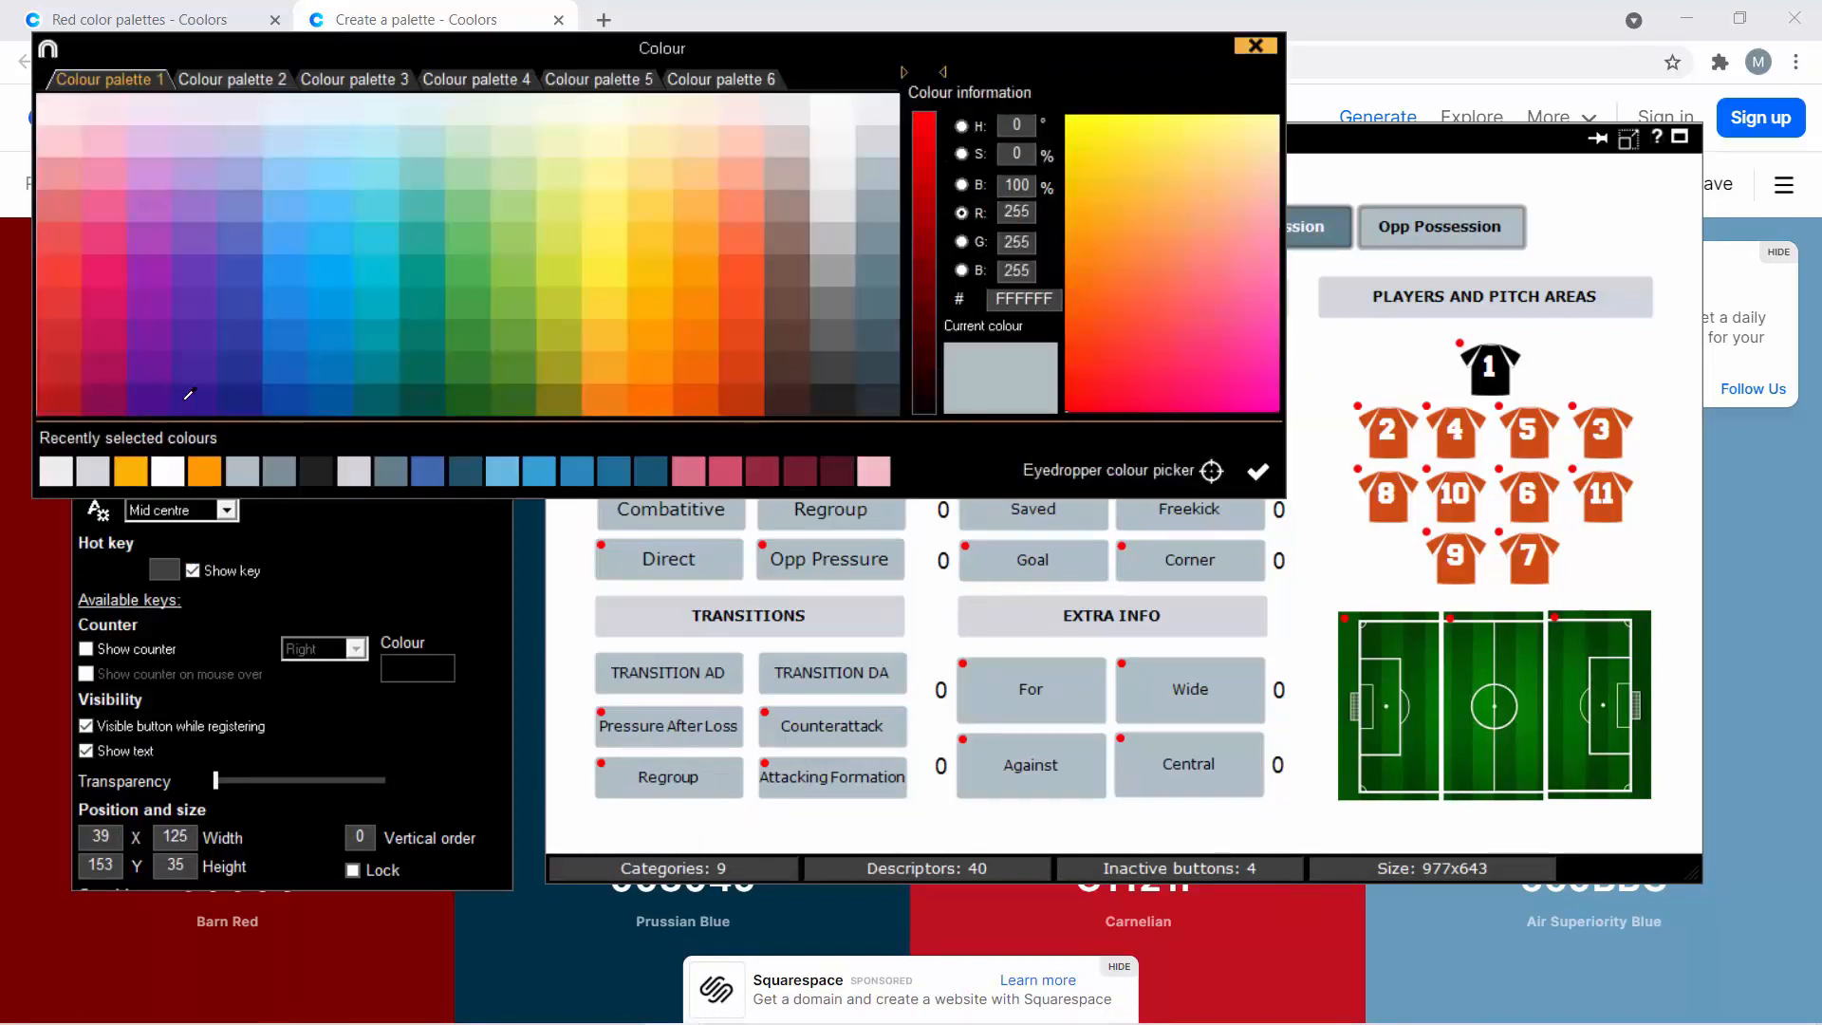
{"action": "right_click", "coordinate": [1021, 294]}
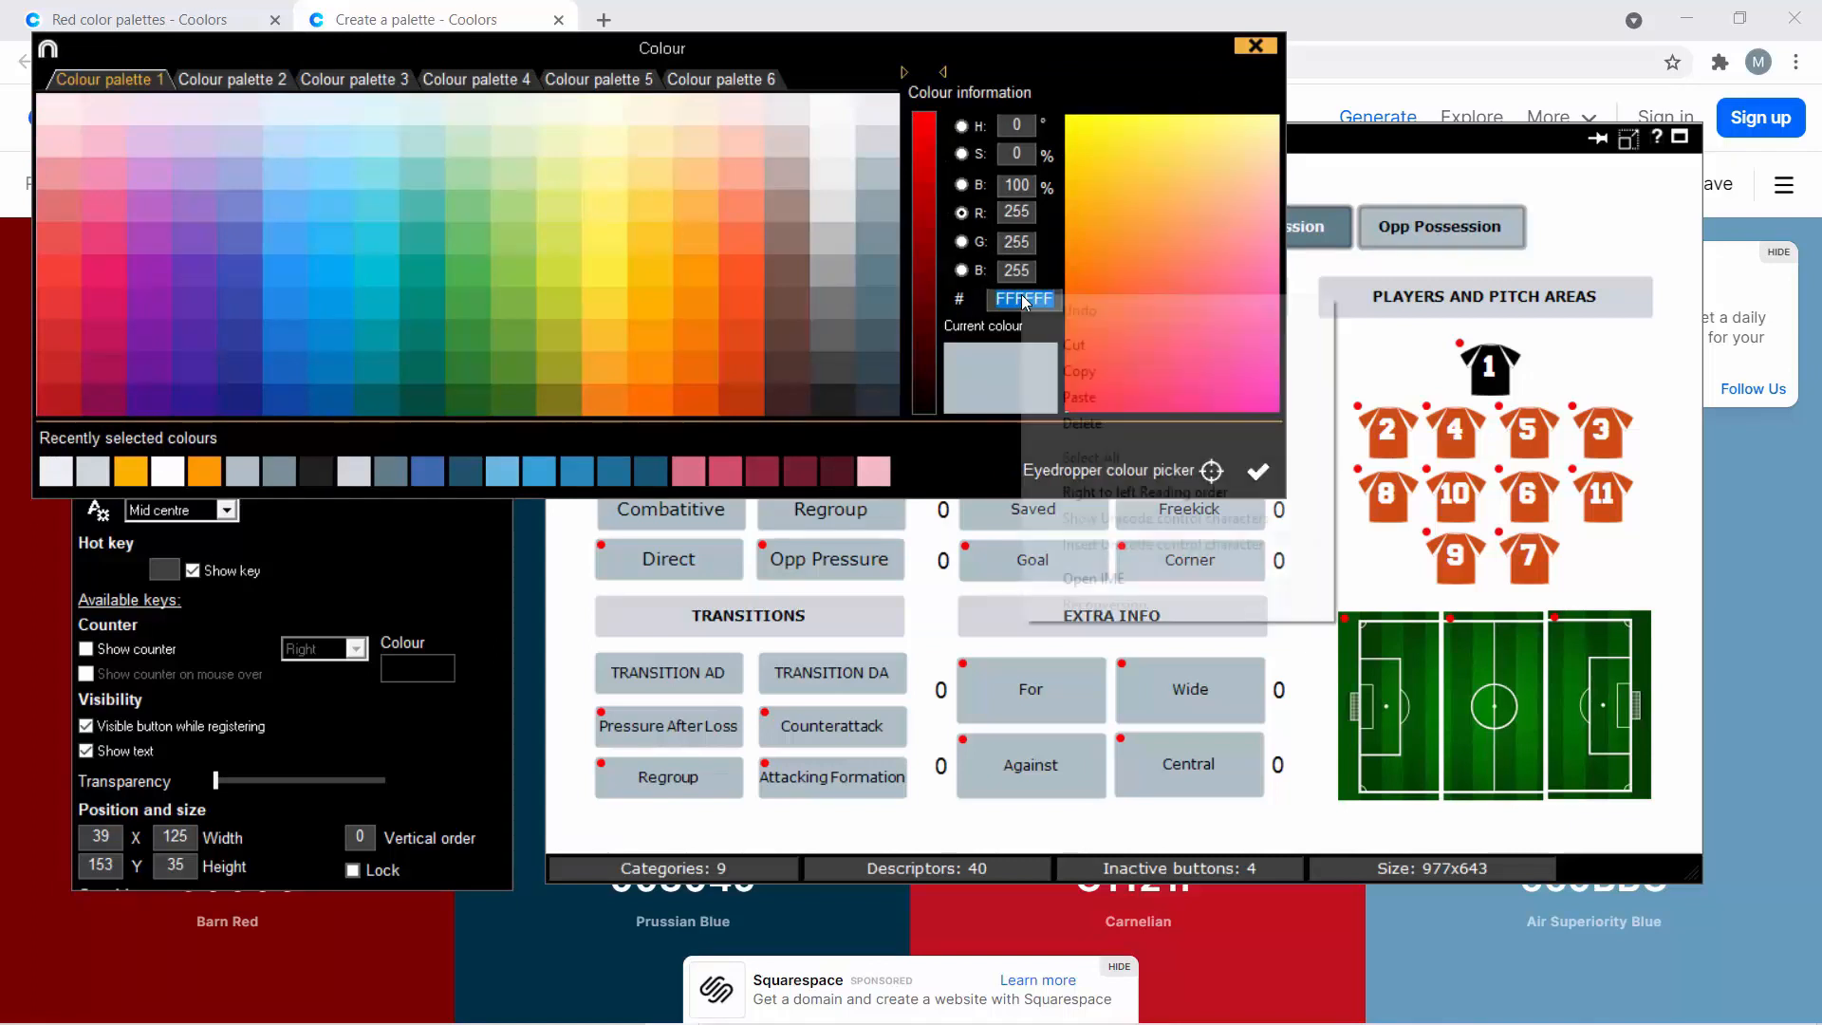
{"action": "left_click", "coordinate": [1089, 393]}
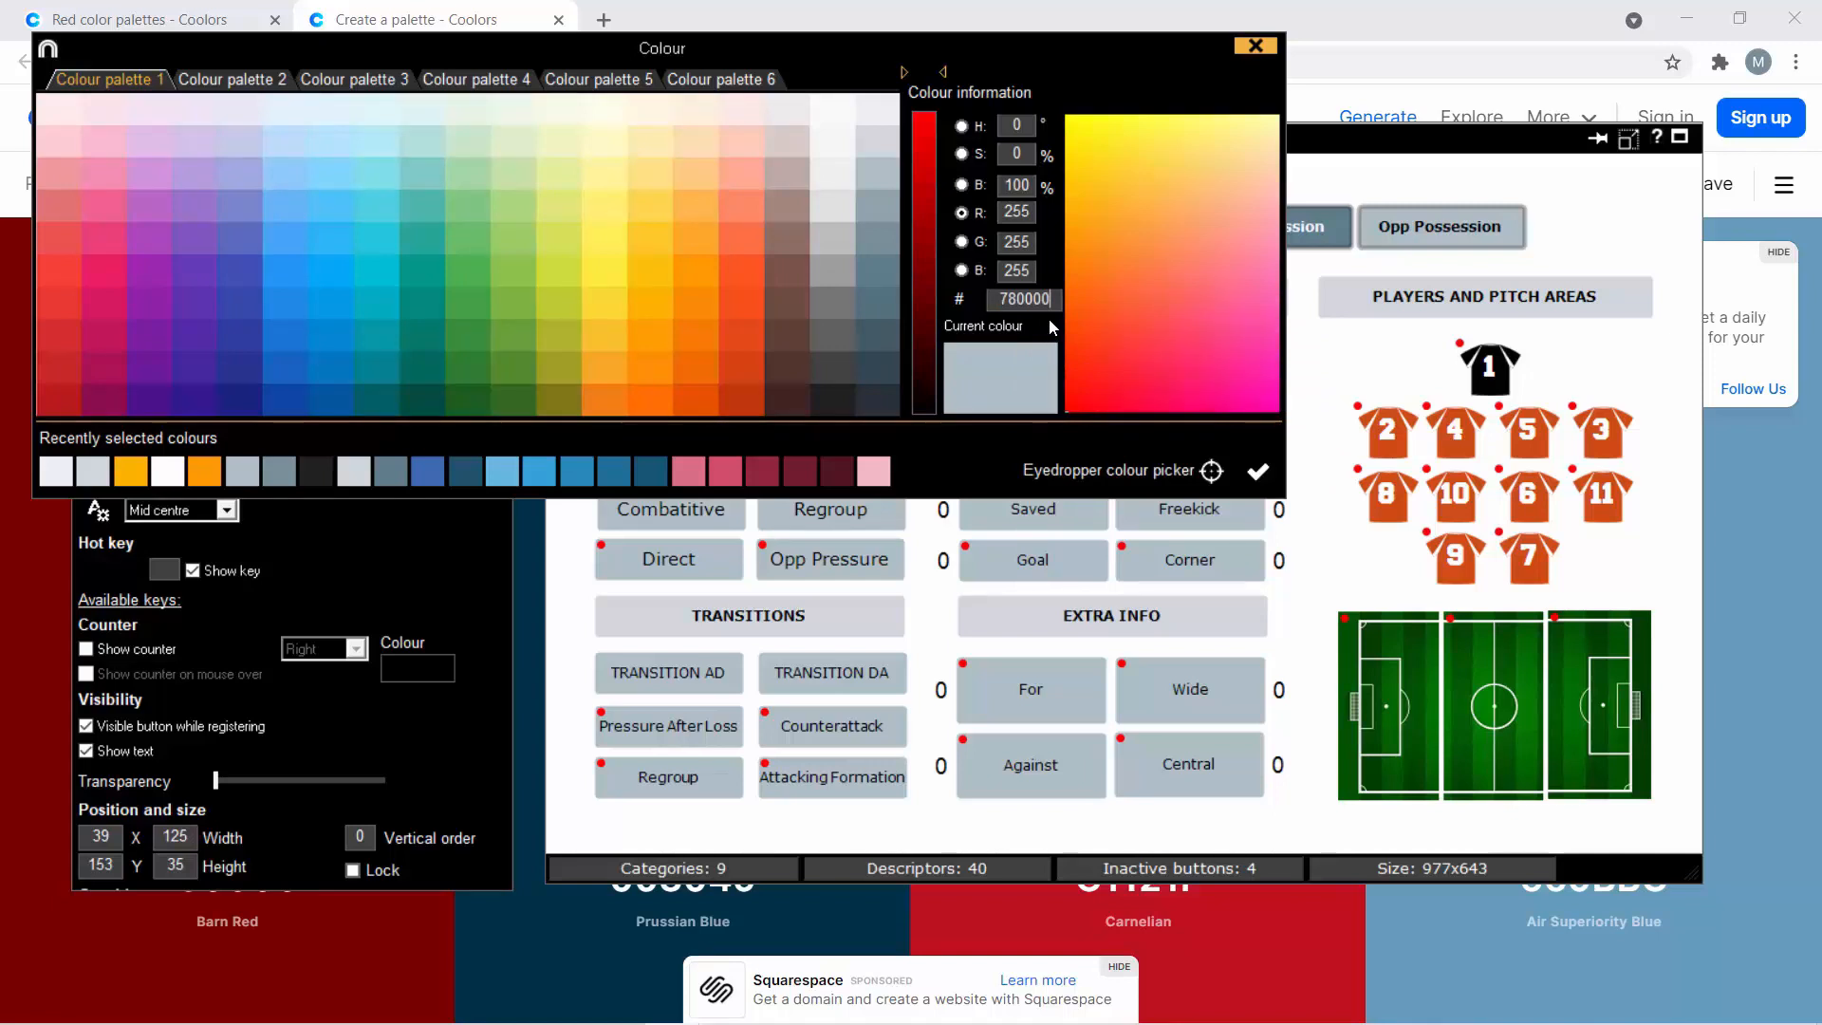
{"action": "key", "text": "Return"}
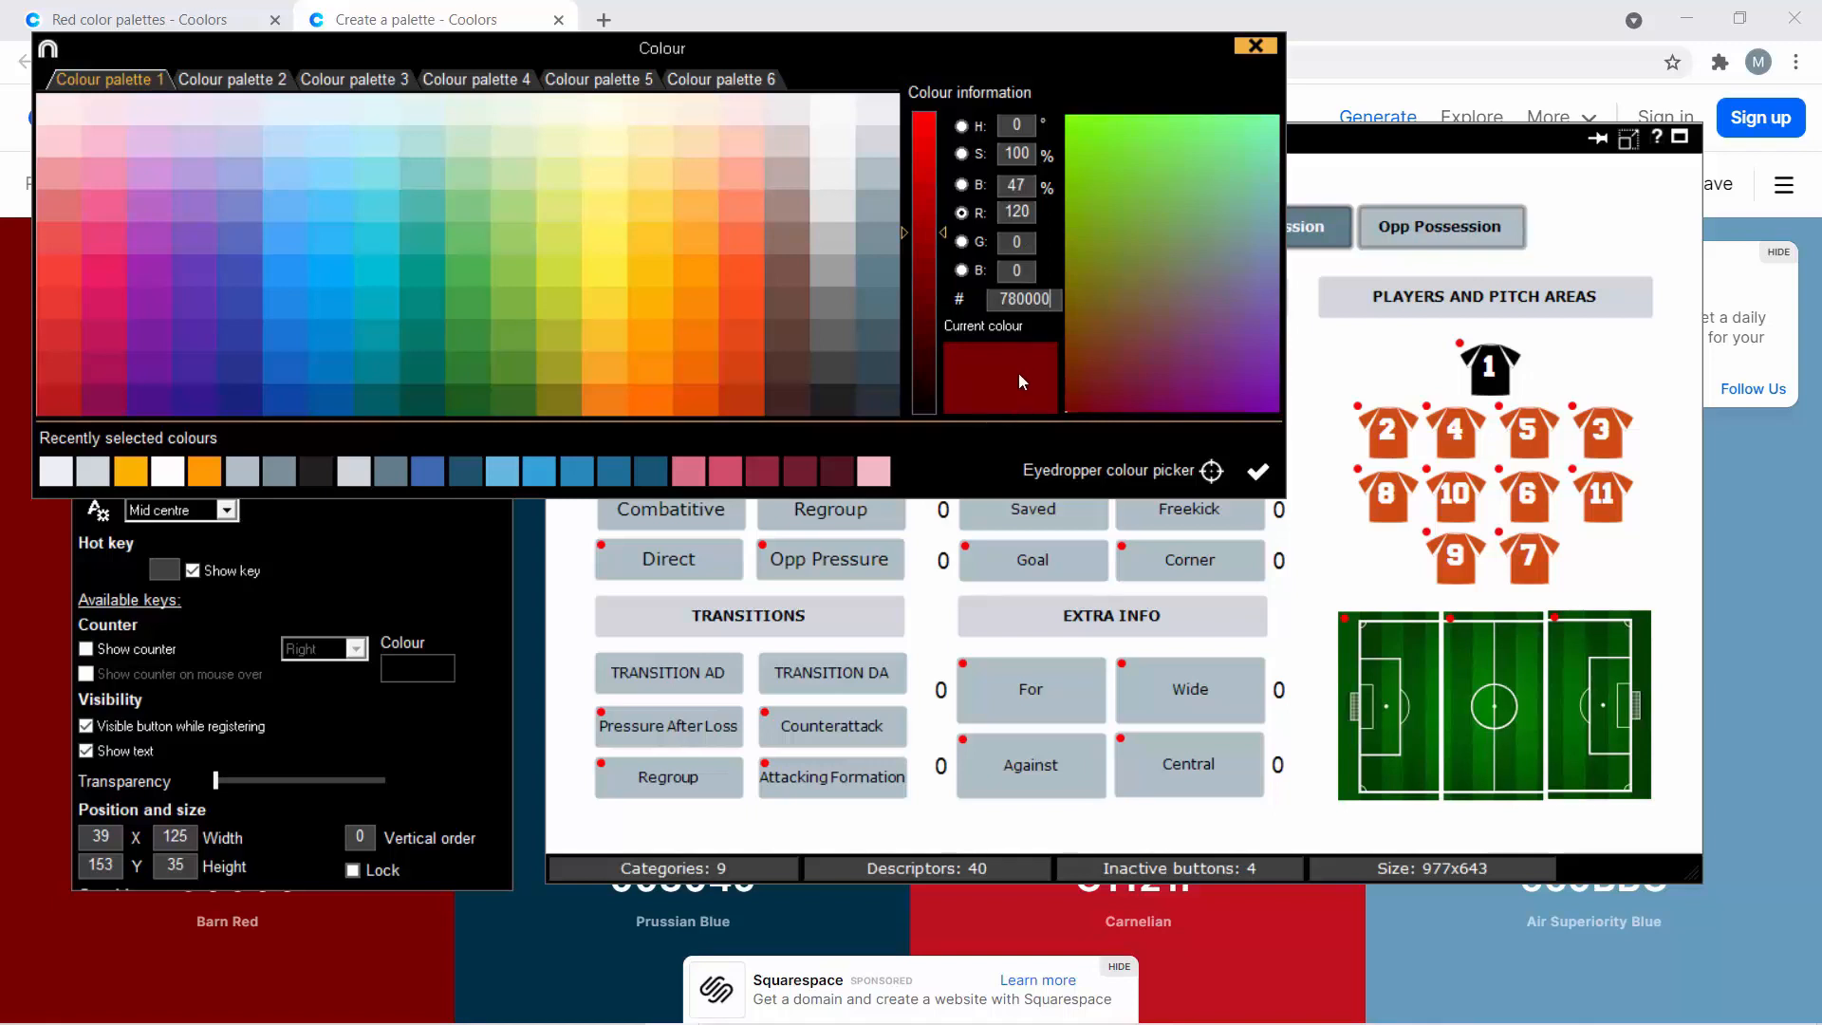
{"action": "left_click", "coordinate": [1258, 472]}
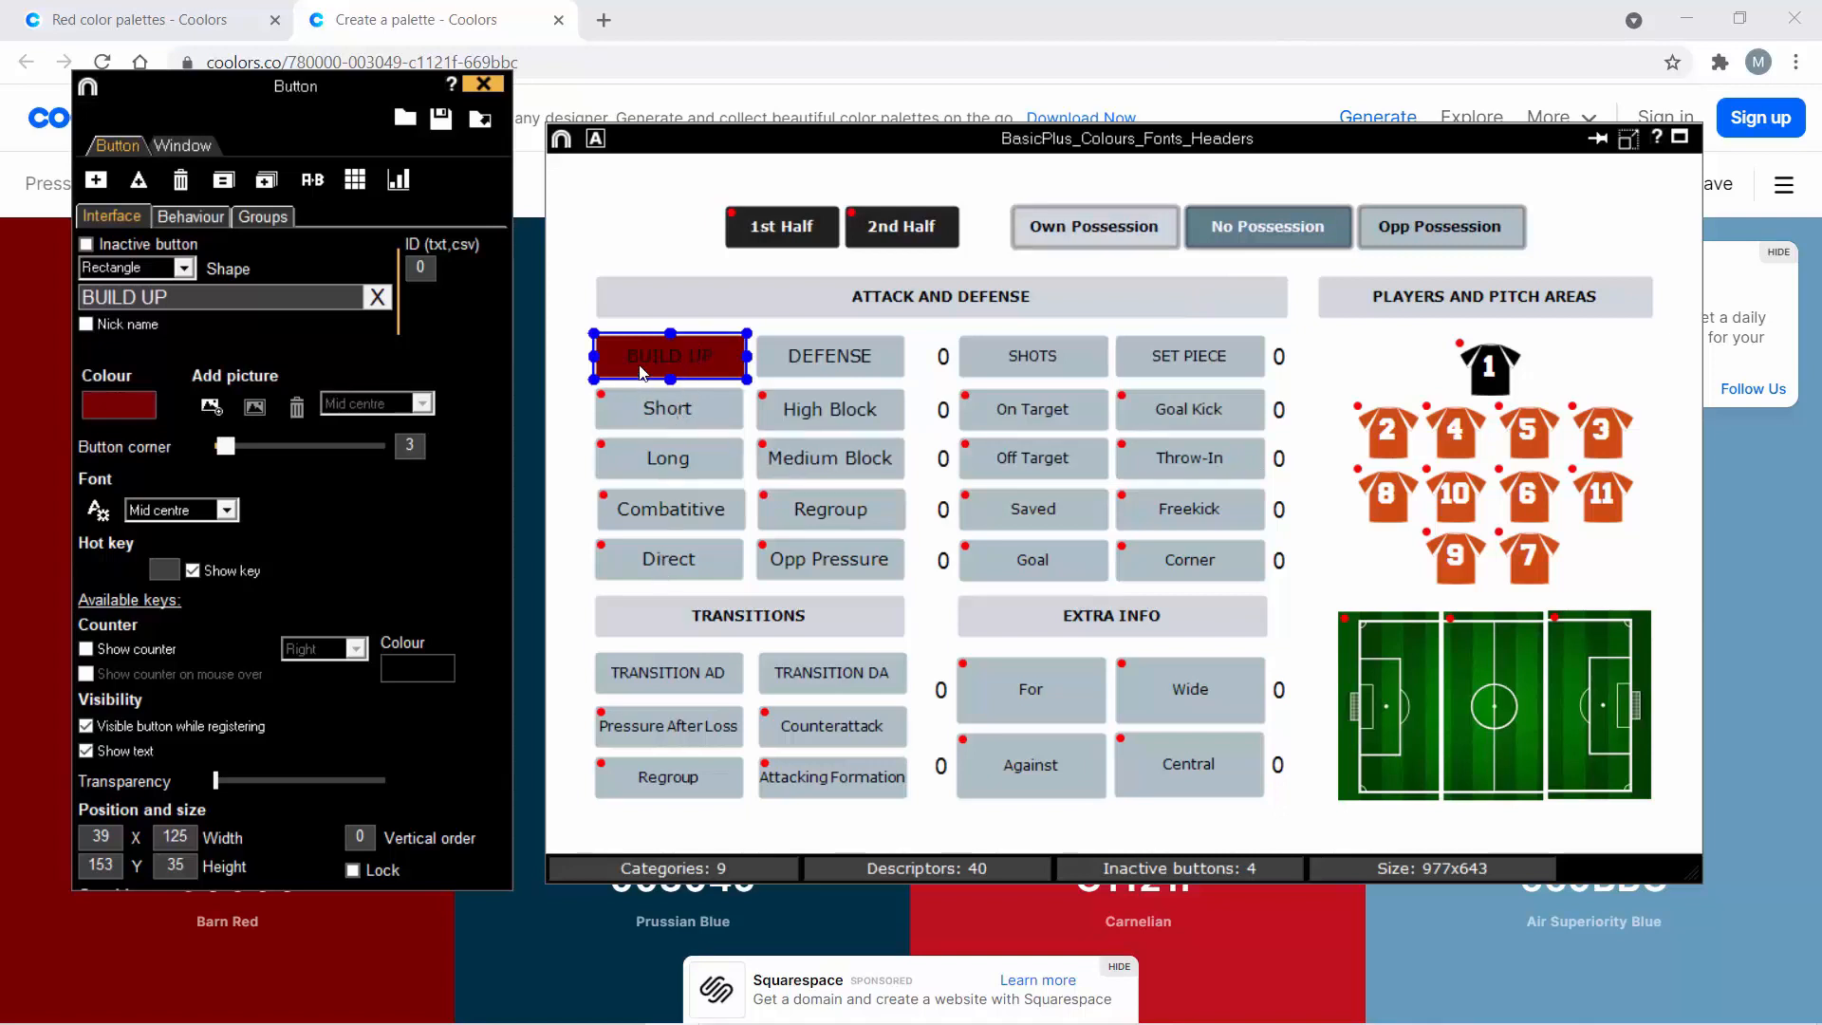
- Return to Coolors, change the first palette colour to the lighter shade B80000 and copy its hex code
{"action": "left_click", "coordinate": [736, 29]}
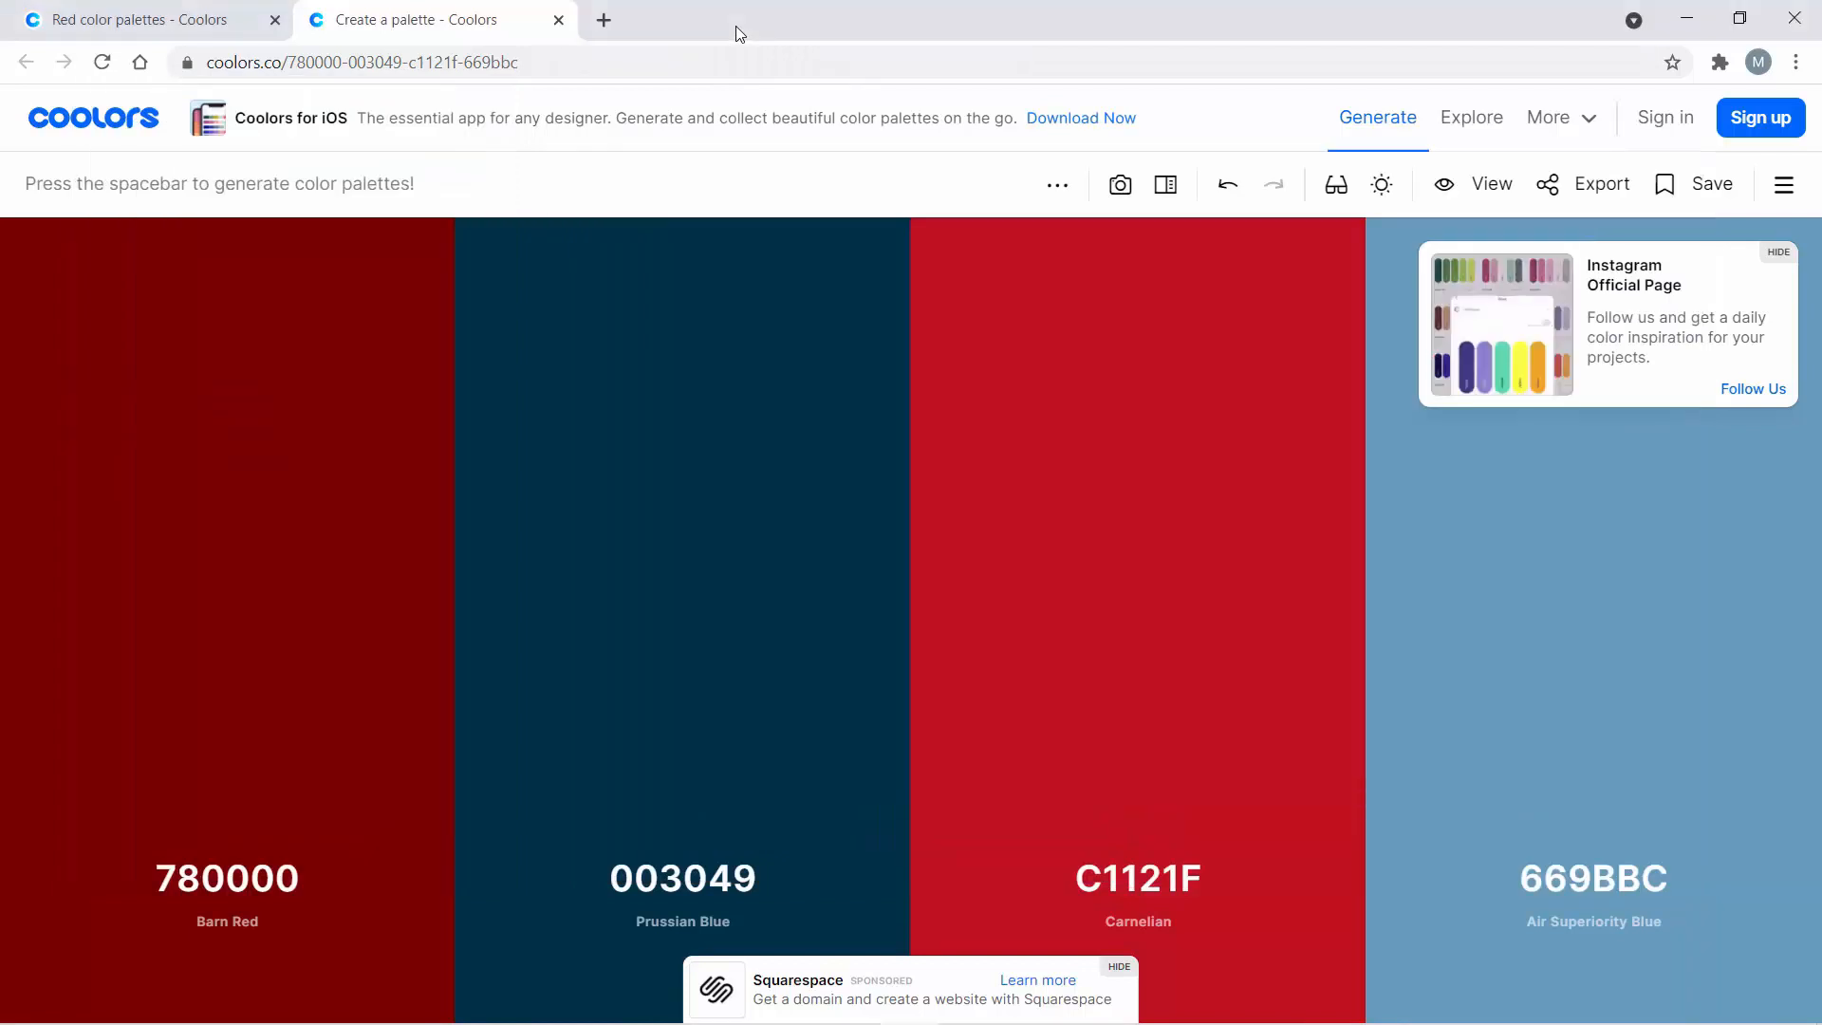
{"action": "mouse_move", "coordinate": [286, 419]}
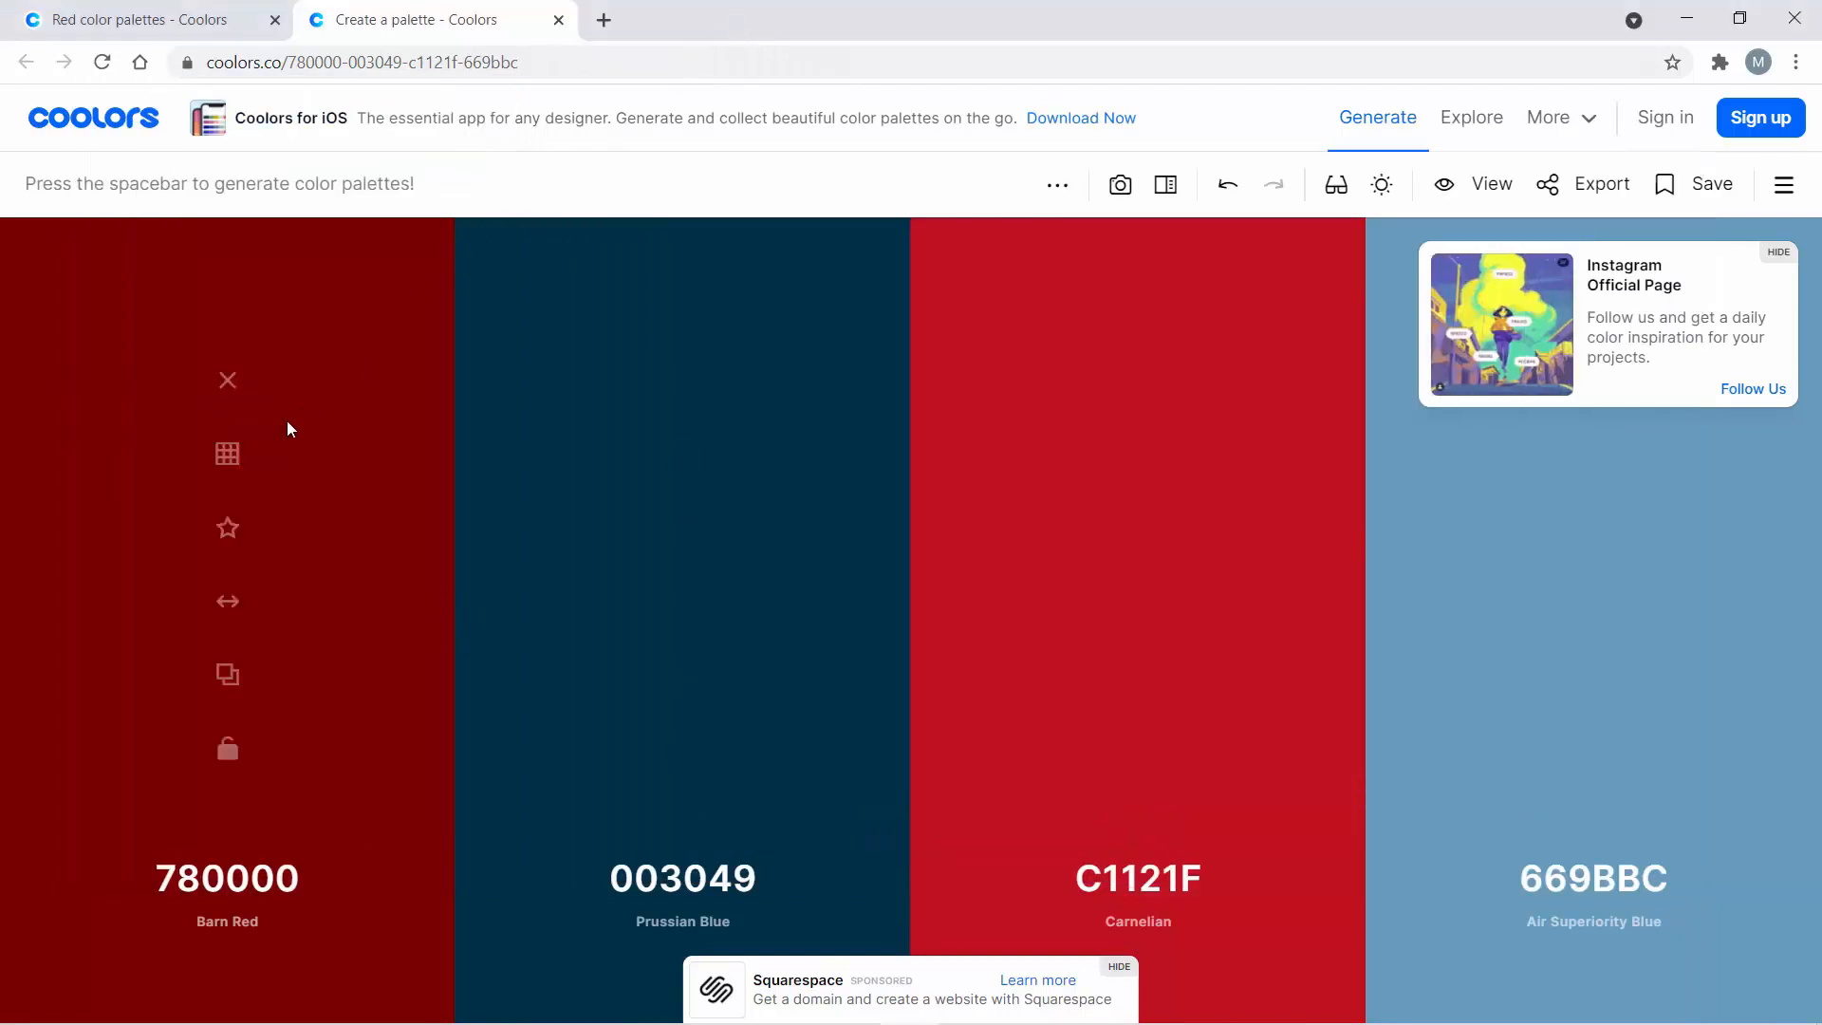
{"action": "left_click", "coordinate": [227, 458]}
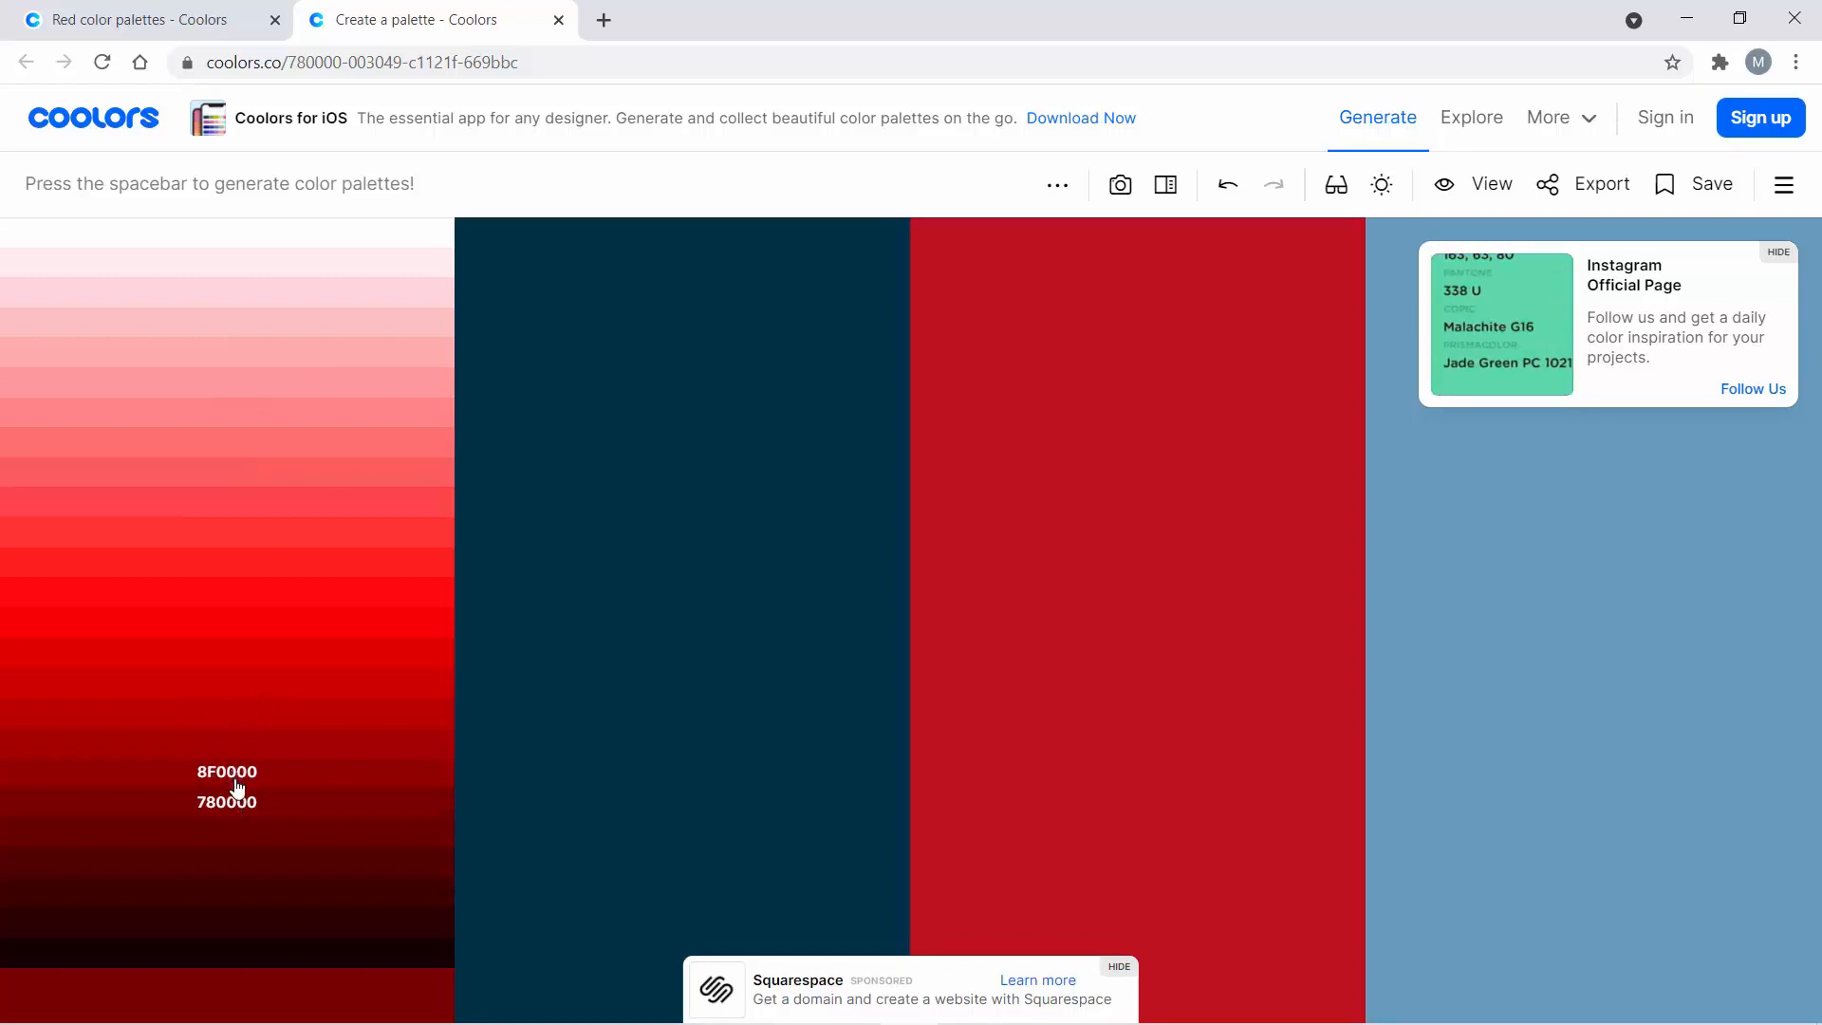
{"action": "left_click", "coordinate": [242, 721]}
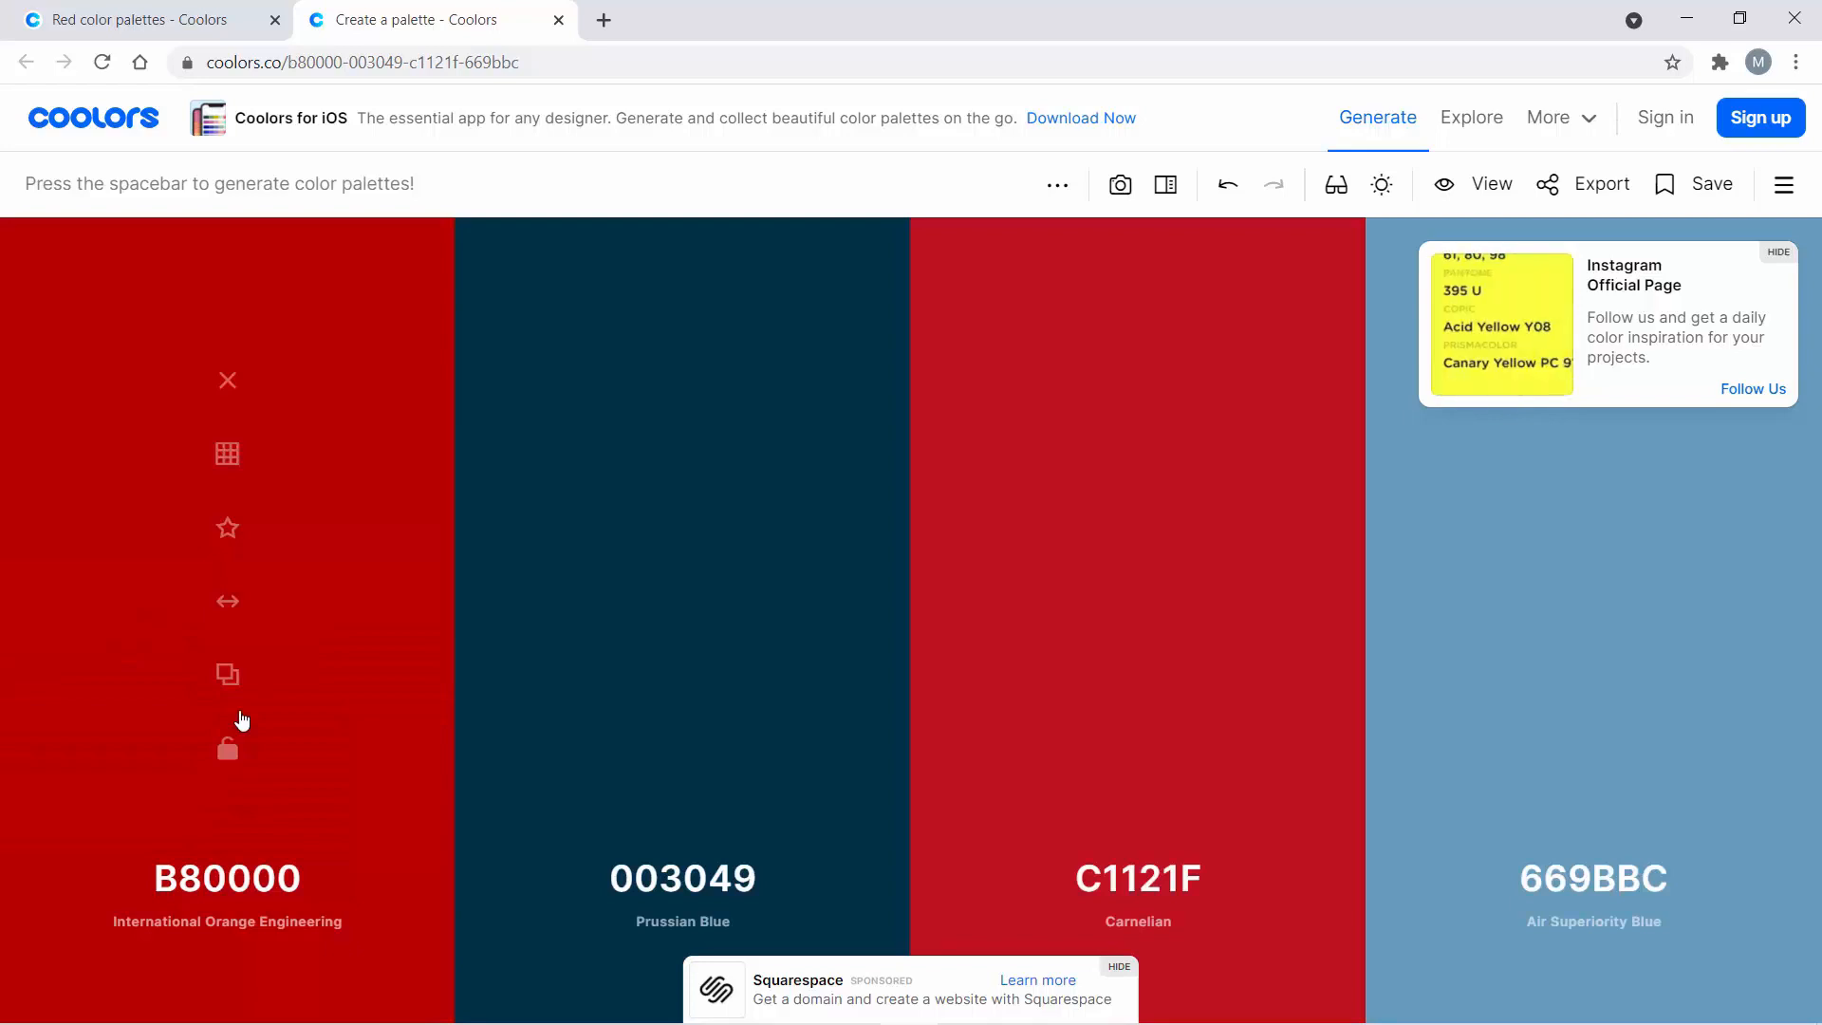
{"action": "left_click", "coordinate": [228, 675]}
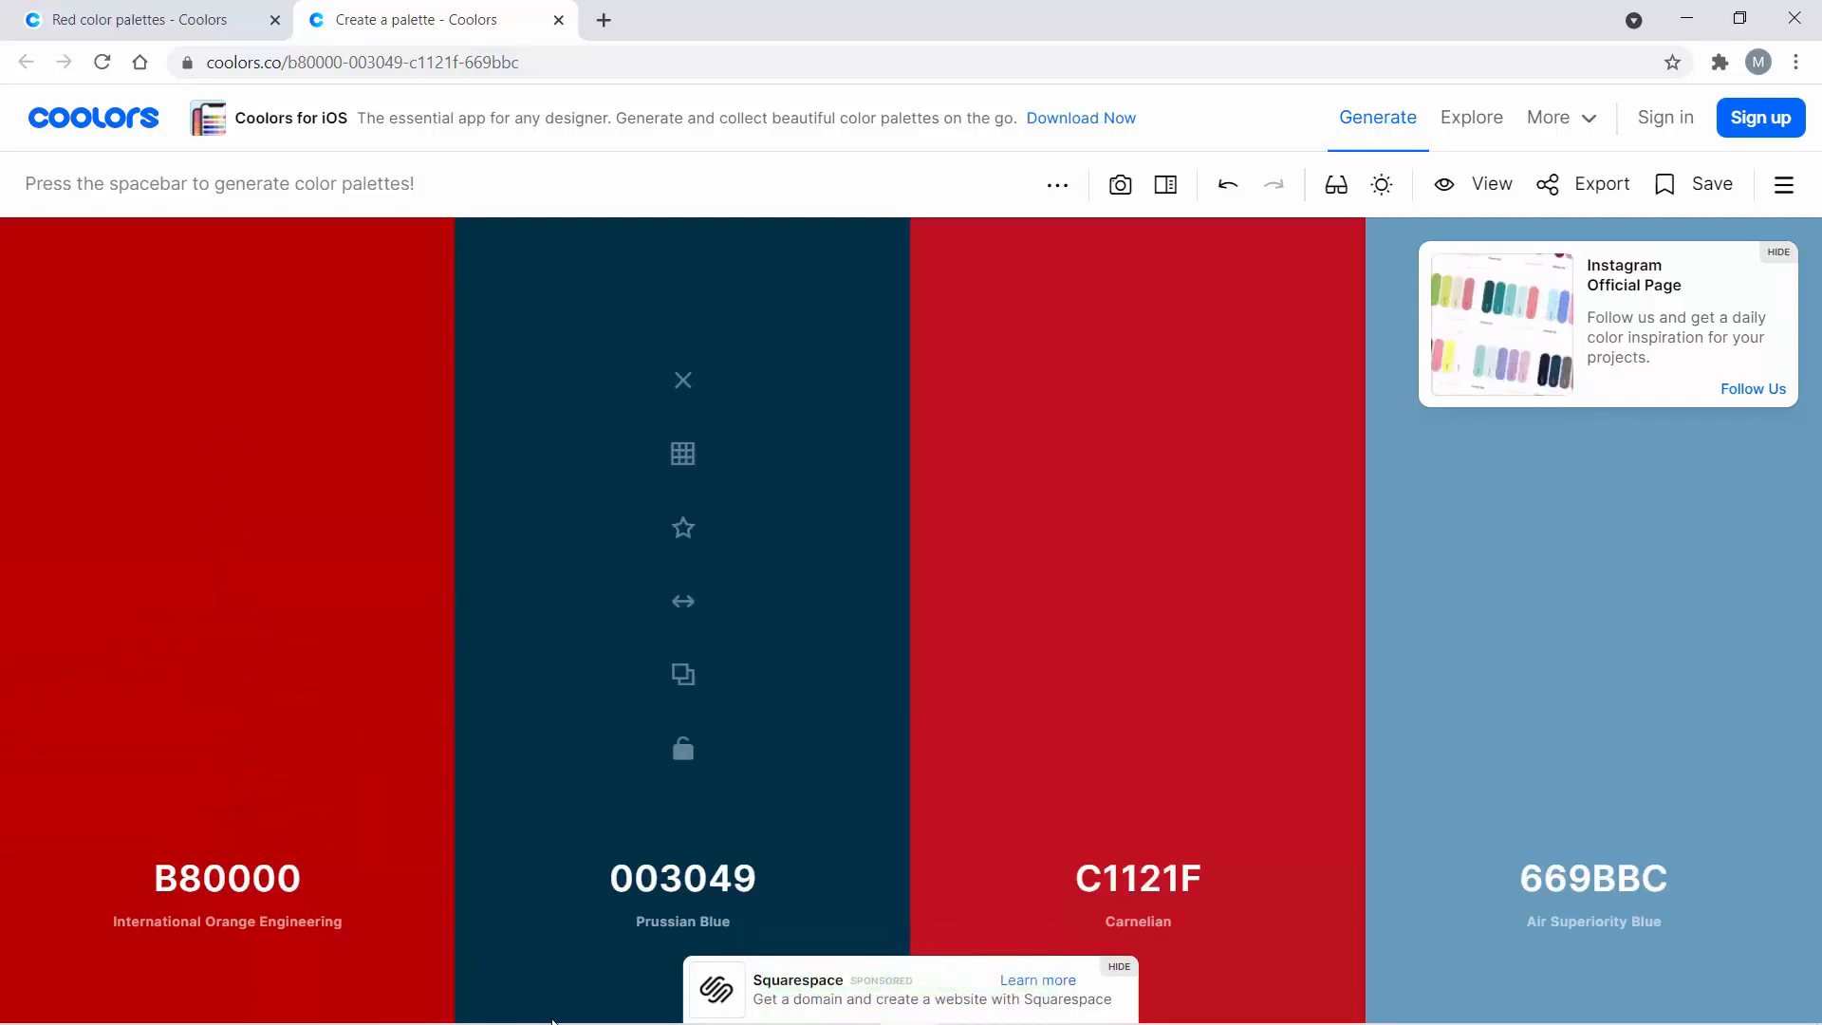
- Switch to Nacsport and set the Short button's colour to the copied hex code B80000
{"action": "mouse_move", "coordinate": [553, 1021]}
{"action": "mouse_move", "coordinate": [674, 1001]}
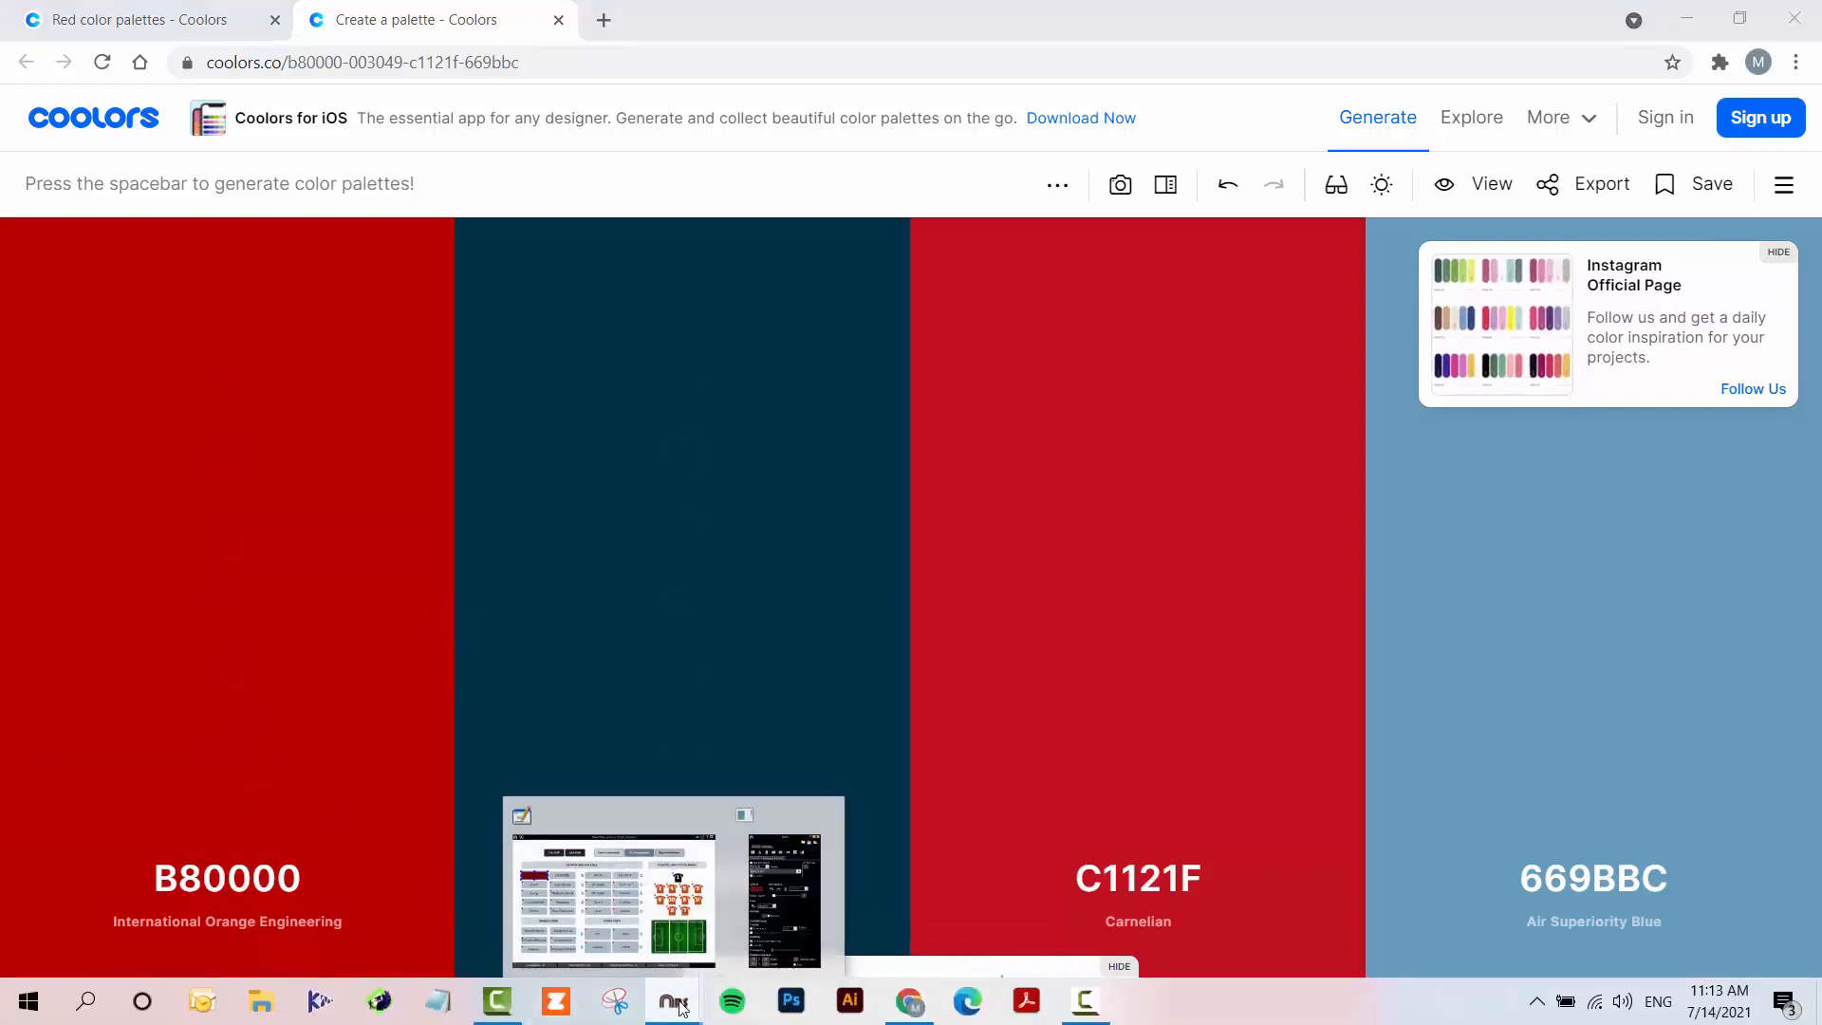
{"action": "left_click", "coordinate": [641, 892]}
{"action": "left_click", "coordinate": [646, 415]}
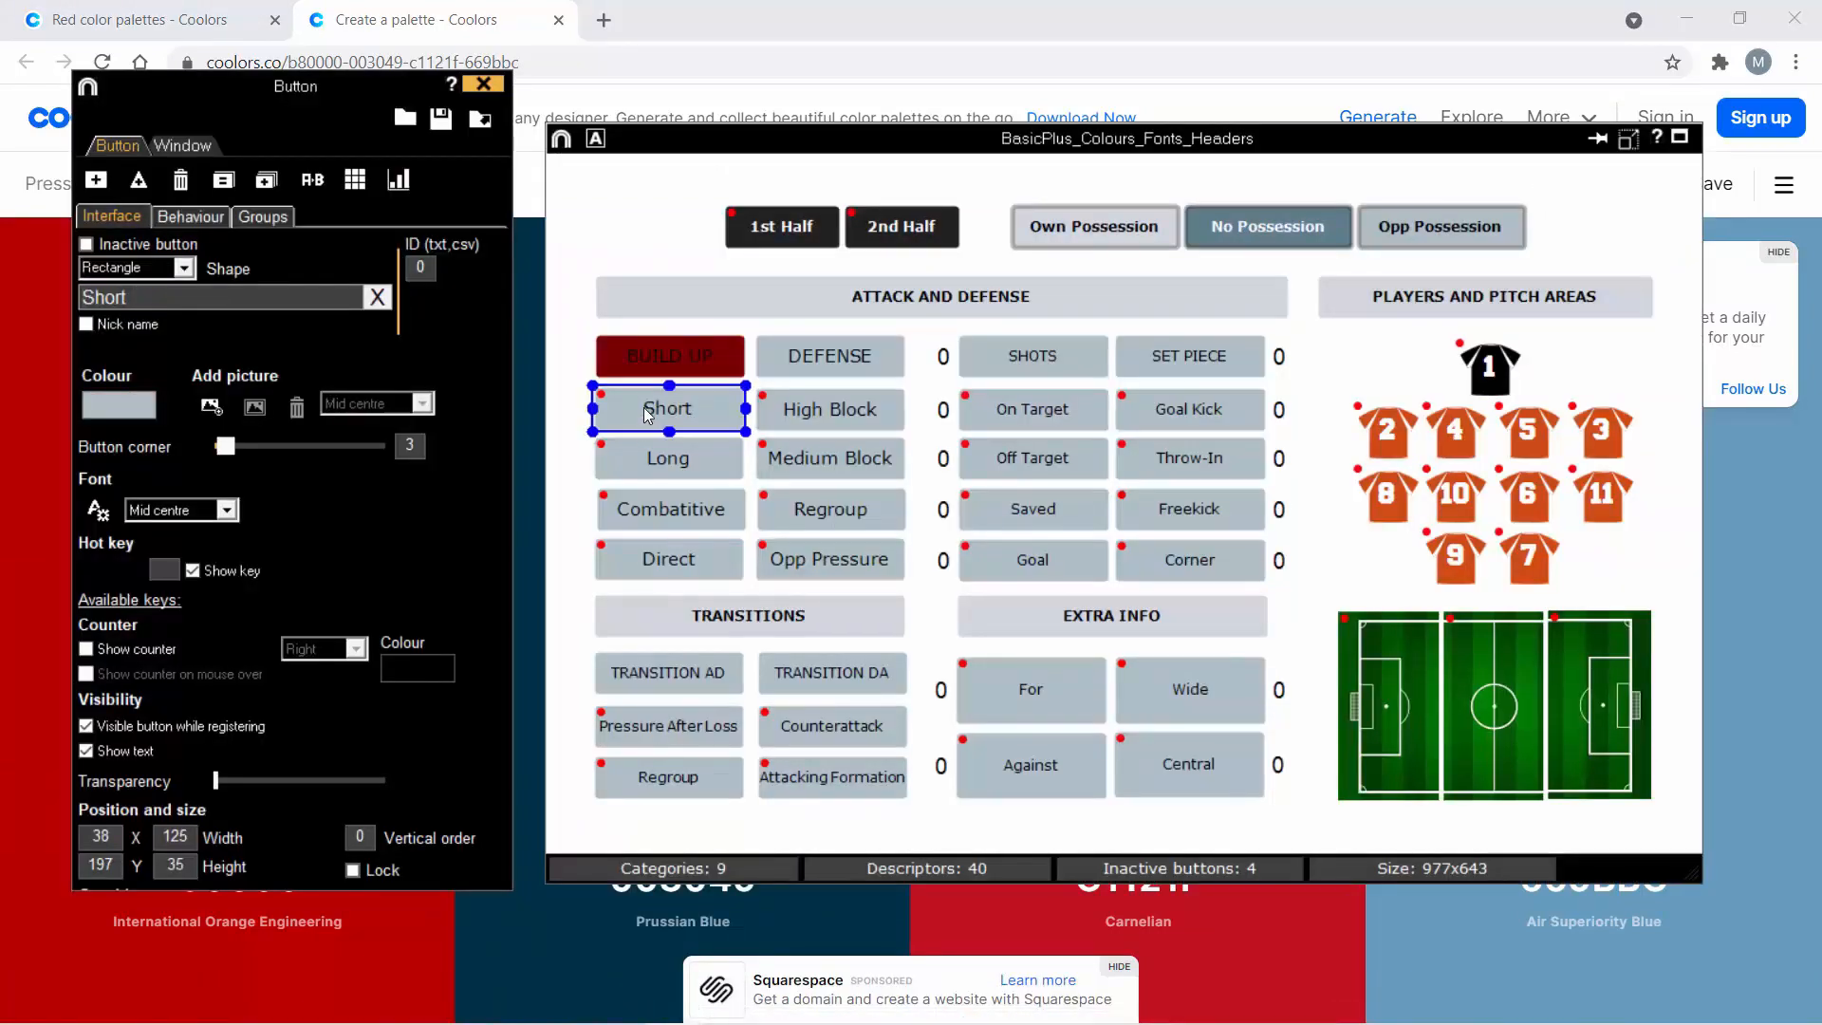
{"action": "left_click", "coordinate": [118, 405]}
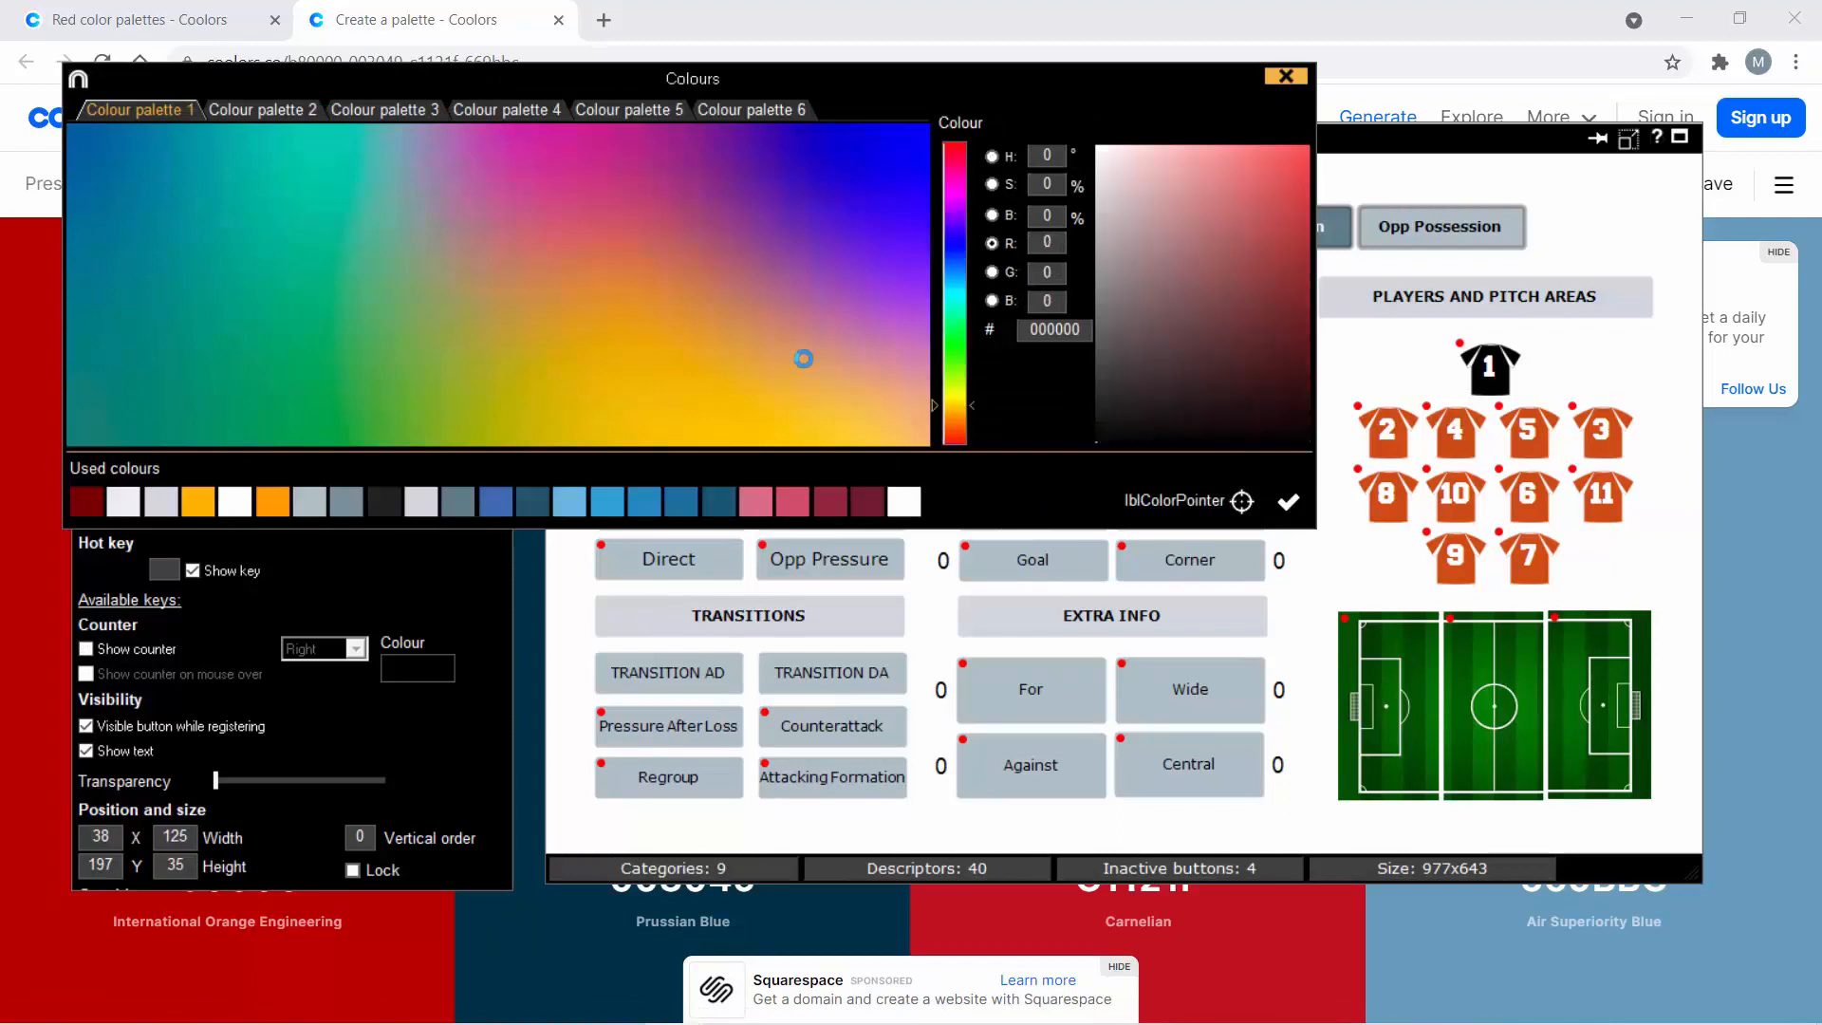
{"action": "right_click", "coordinate": [1053, 334]}
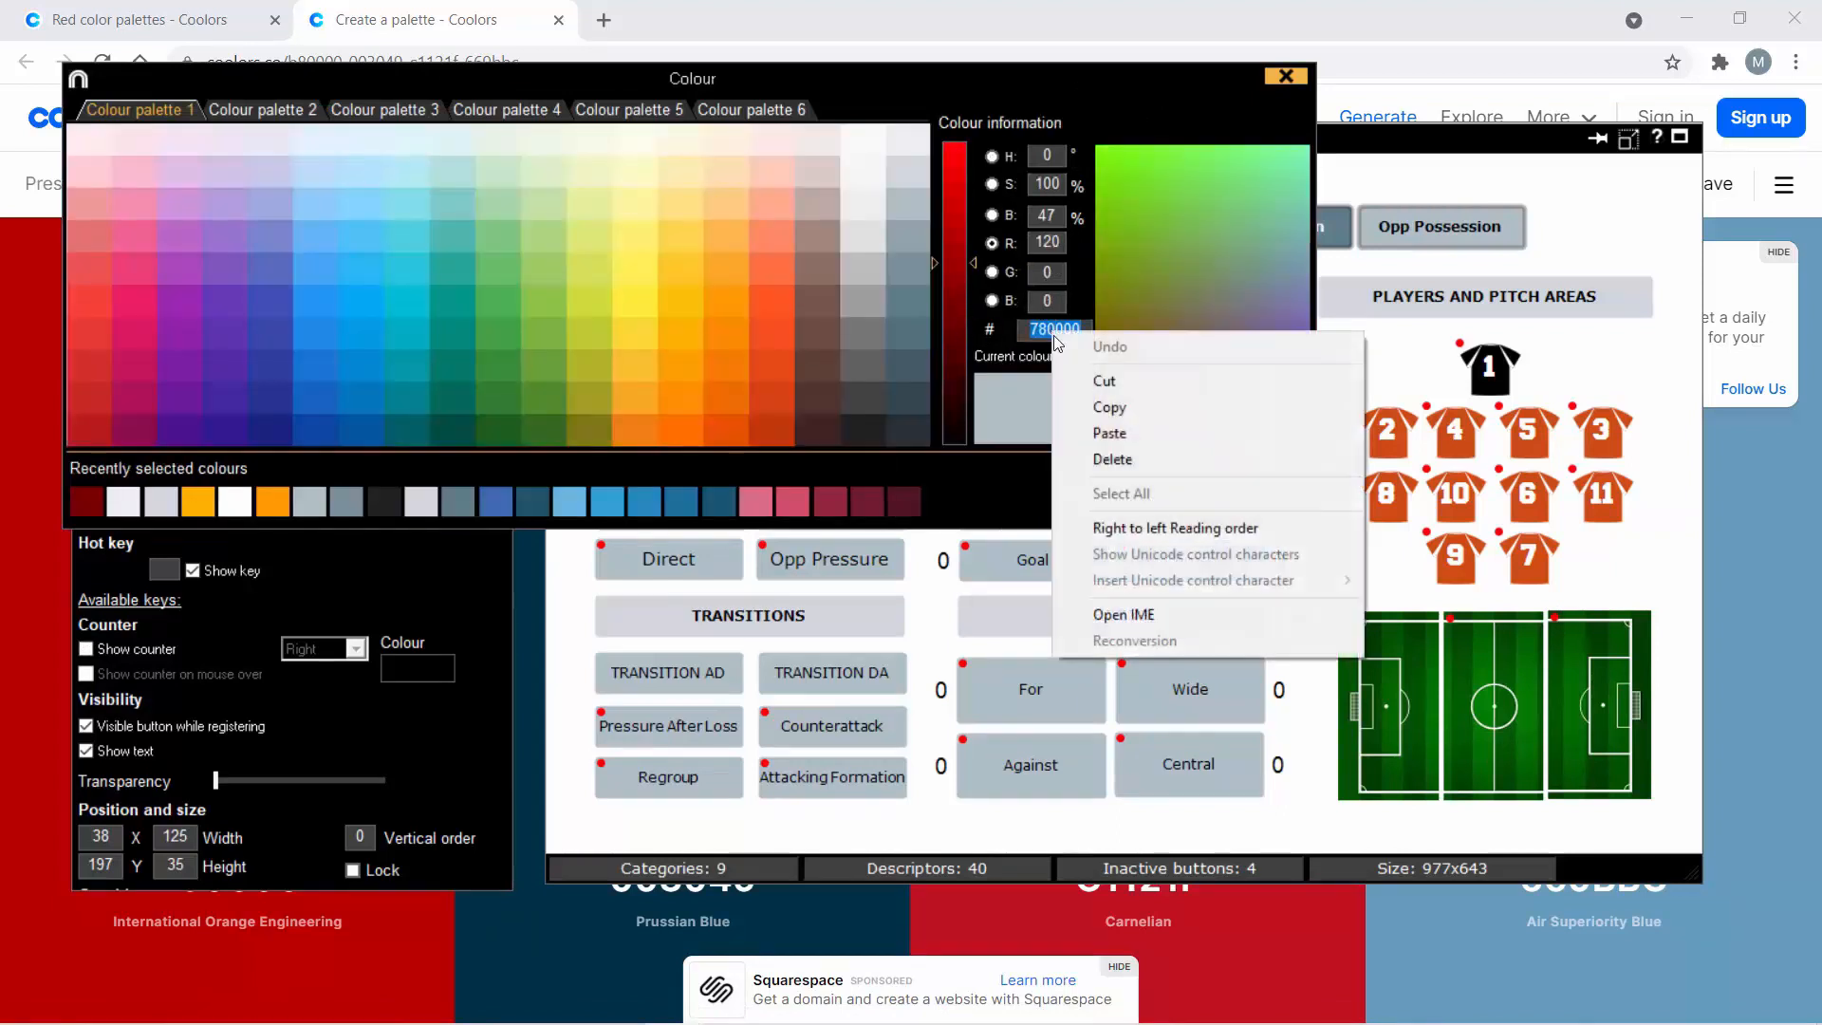
{"action": "left_click", "coordinate": [1108, 432]}
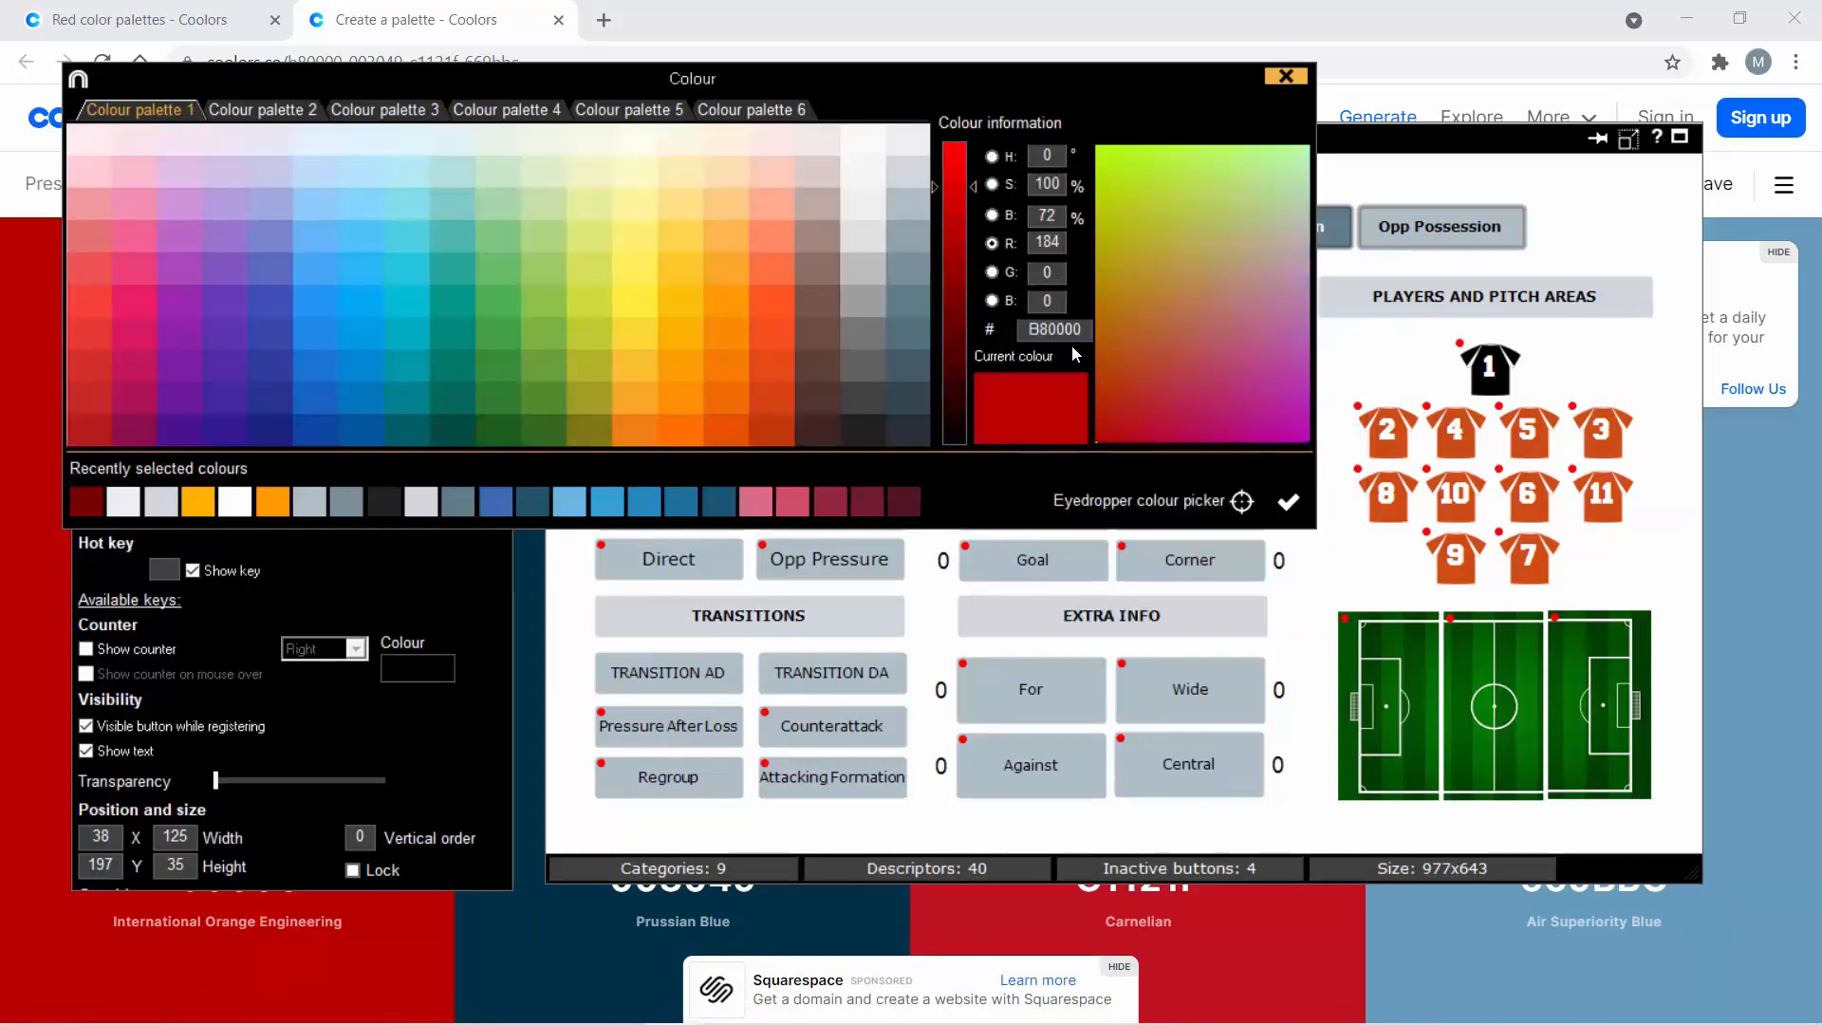
{"action": "left_click", "coordinate": [1288, 502]}
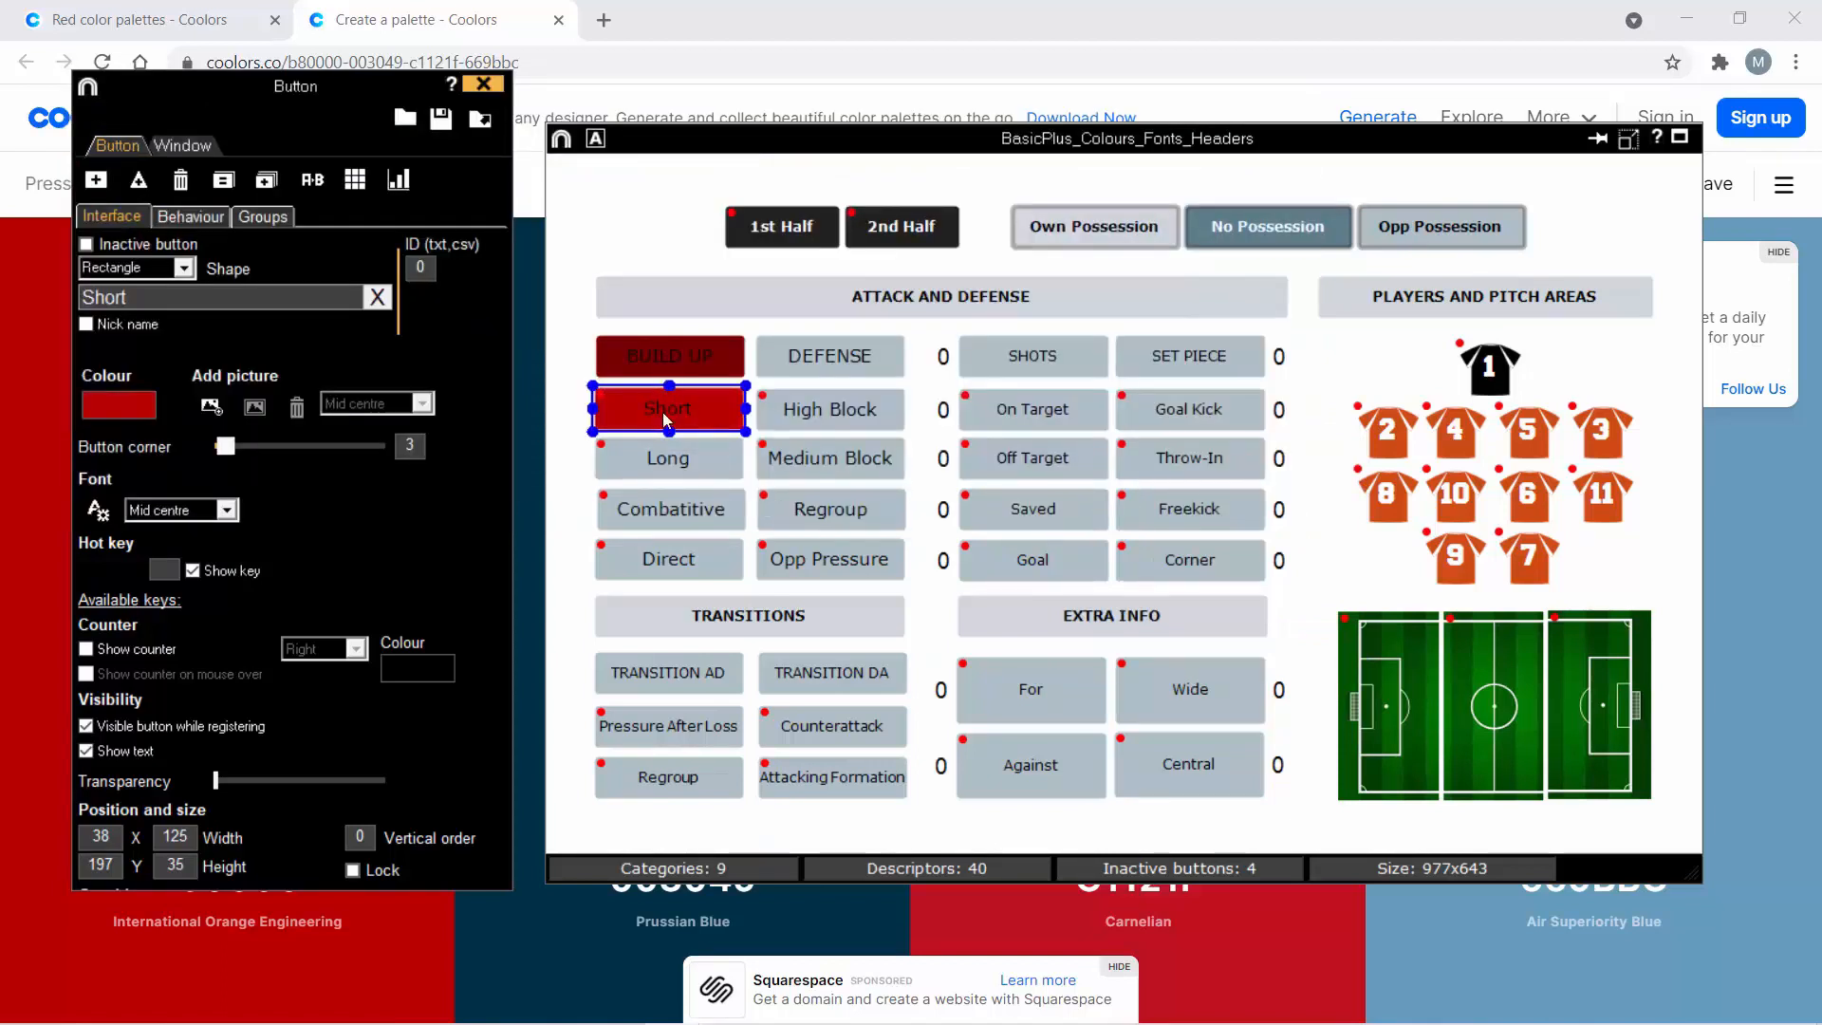
- Recolour the Long, Combatitive and Direct buttons in progressively lighter reds, ending with FF9999 for Direct
{"action": "left_click", "coordinate": [661, 465]}
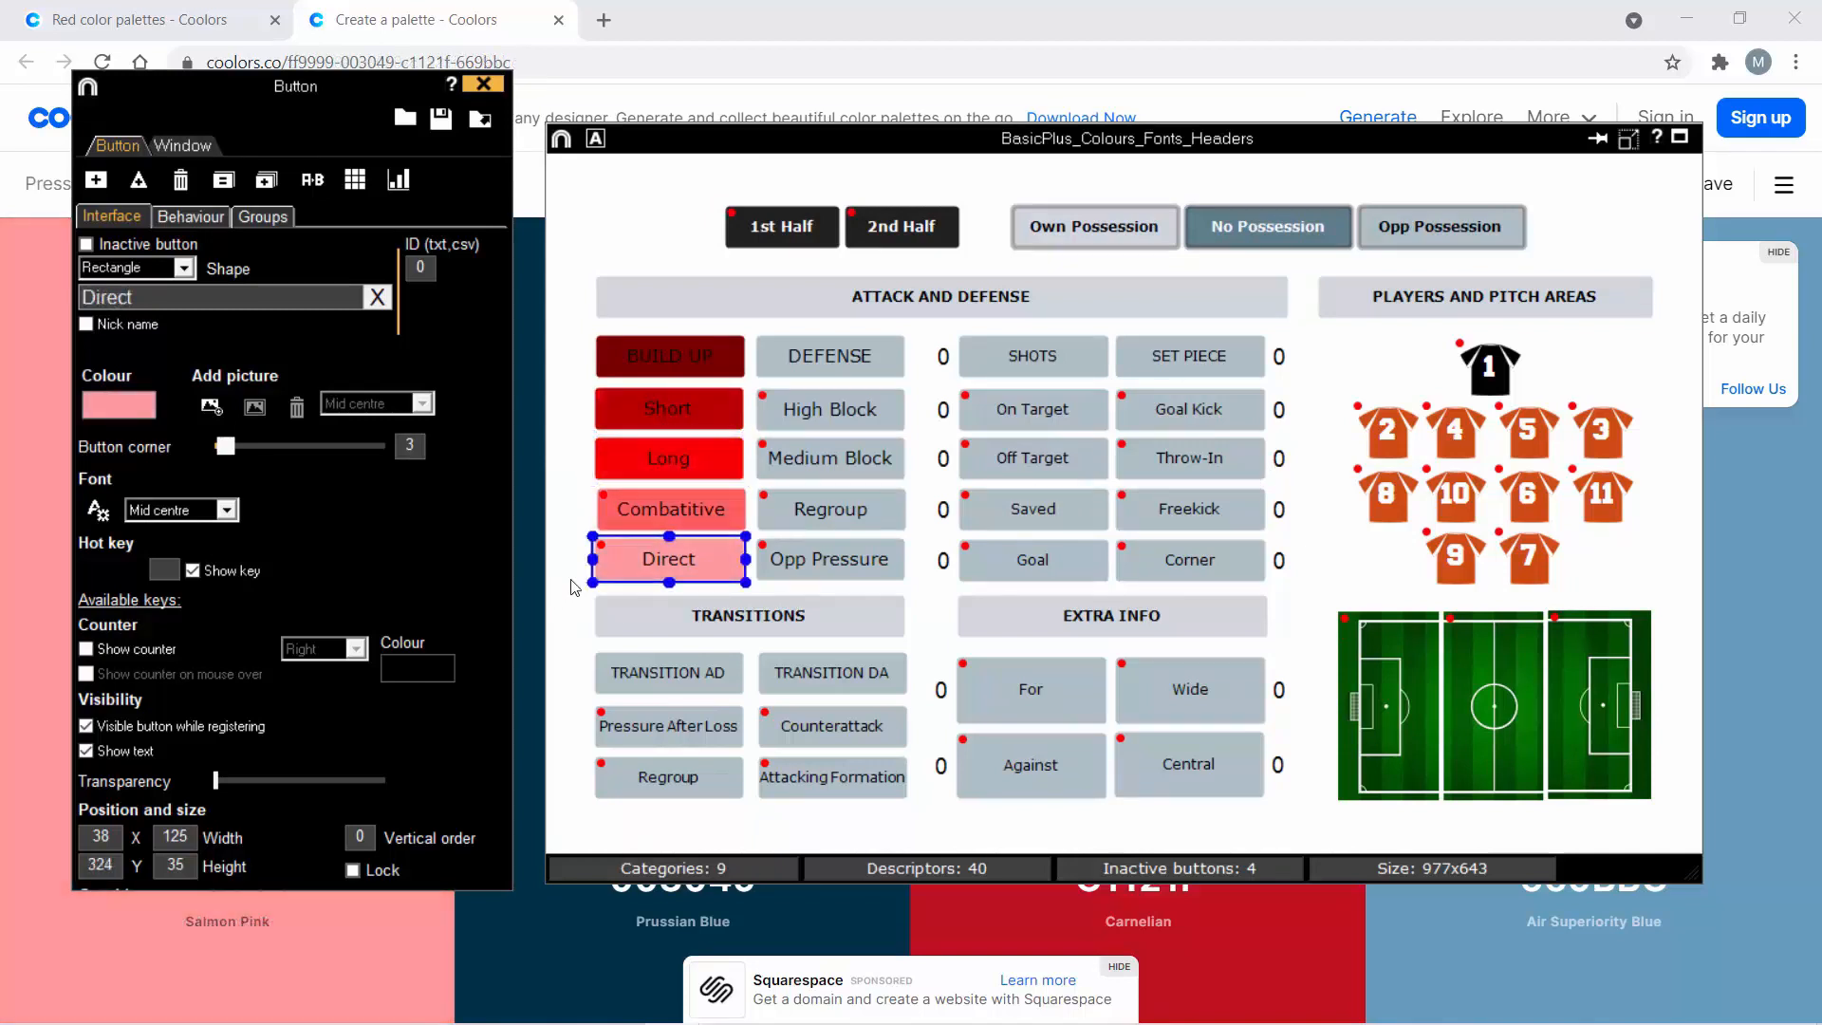
{"action": "left_click", "coordinate": [574, 585]}
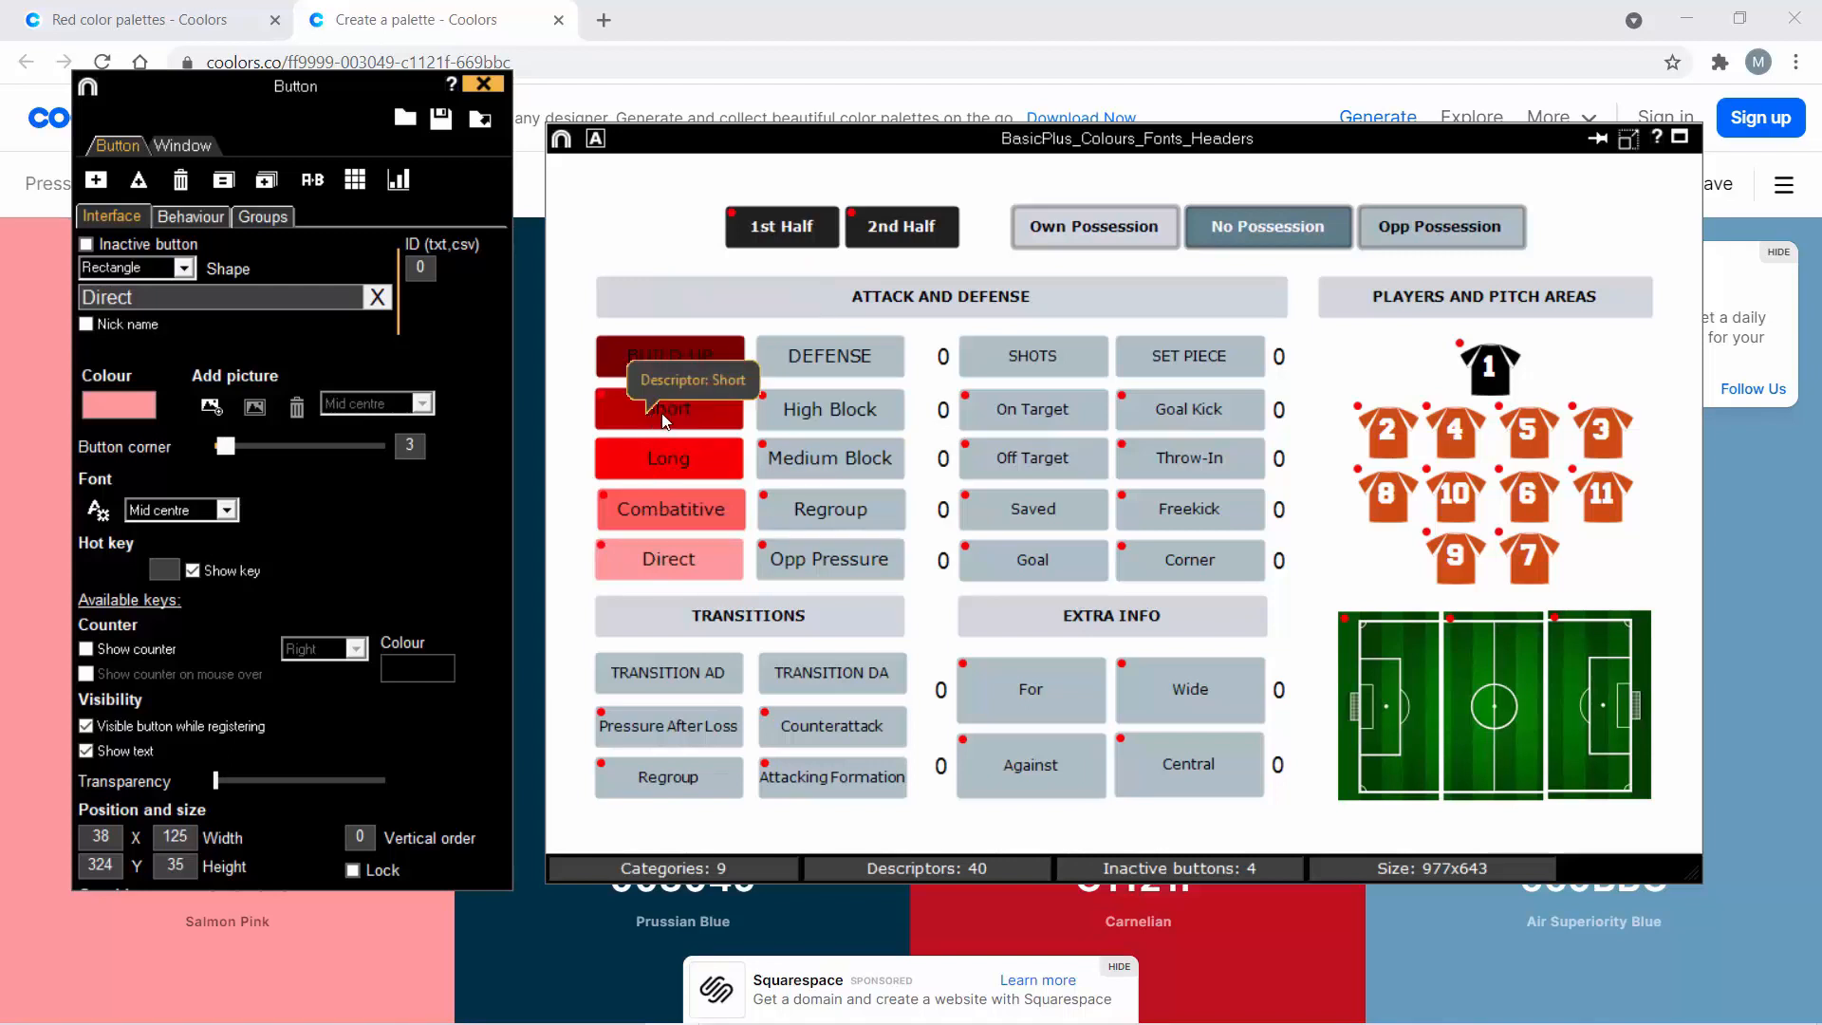
{"action": "left_click", "coordinate": [31, 420]}
{"action": "left_click", "coordinate": [227, 454]}
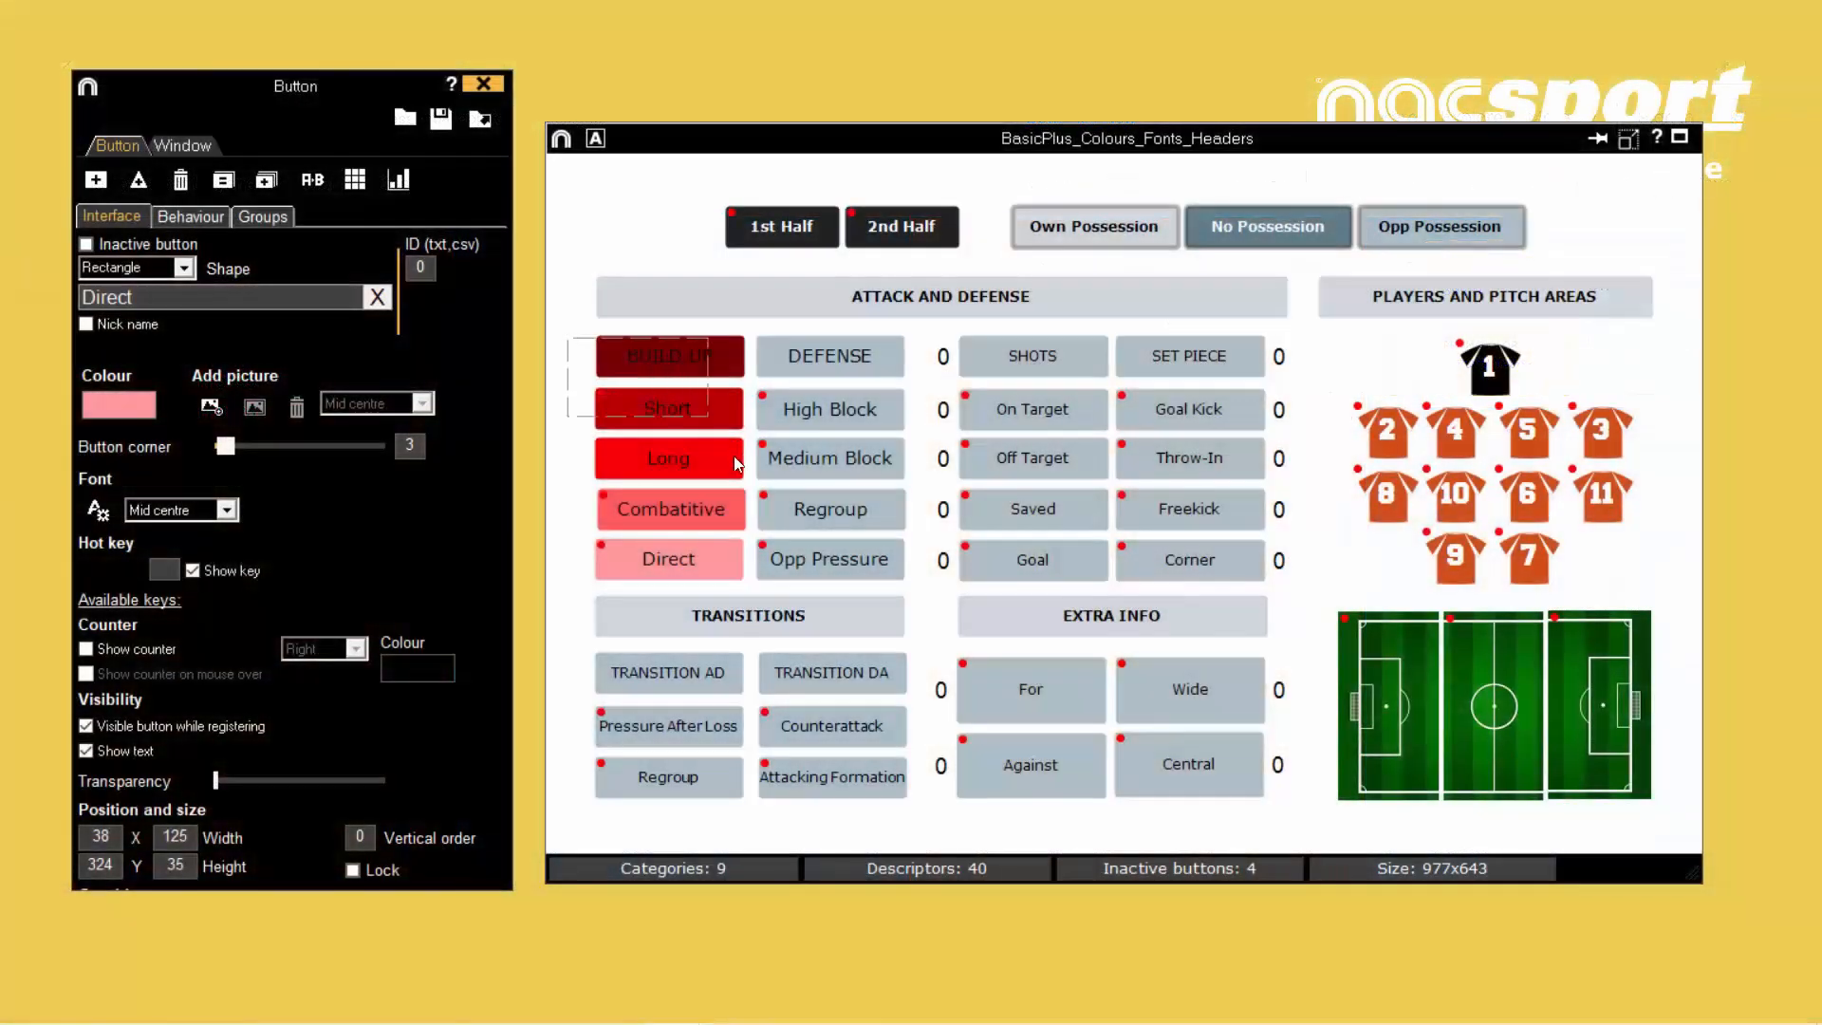
- Set the font colour of the BUILD UP, Short, Long and Combatitive buttons to White
{"action": "left_click_drag", "start_coordinate": [737, 463], "coordinate": [742, 529]}
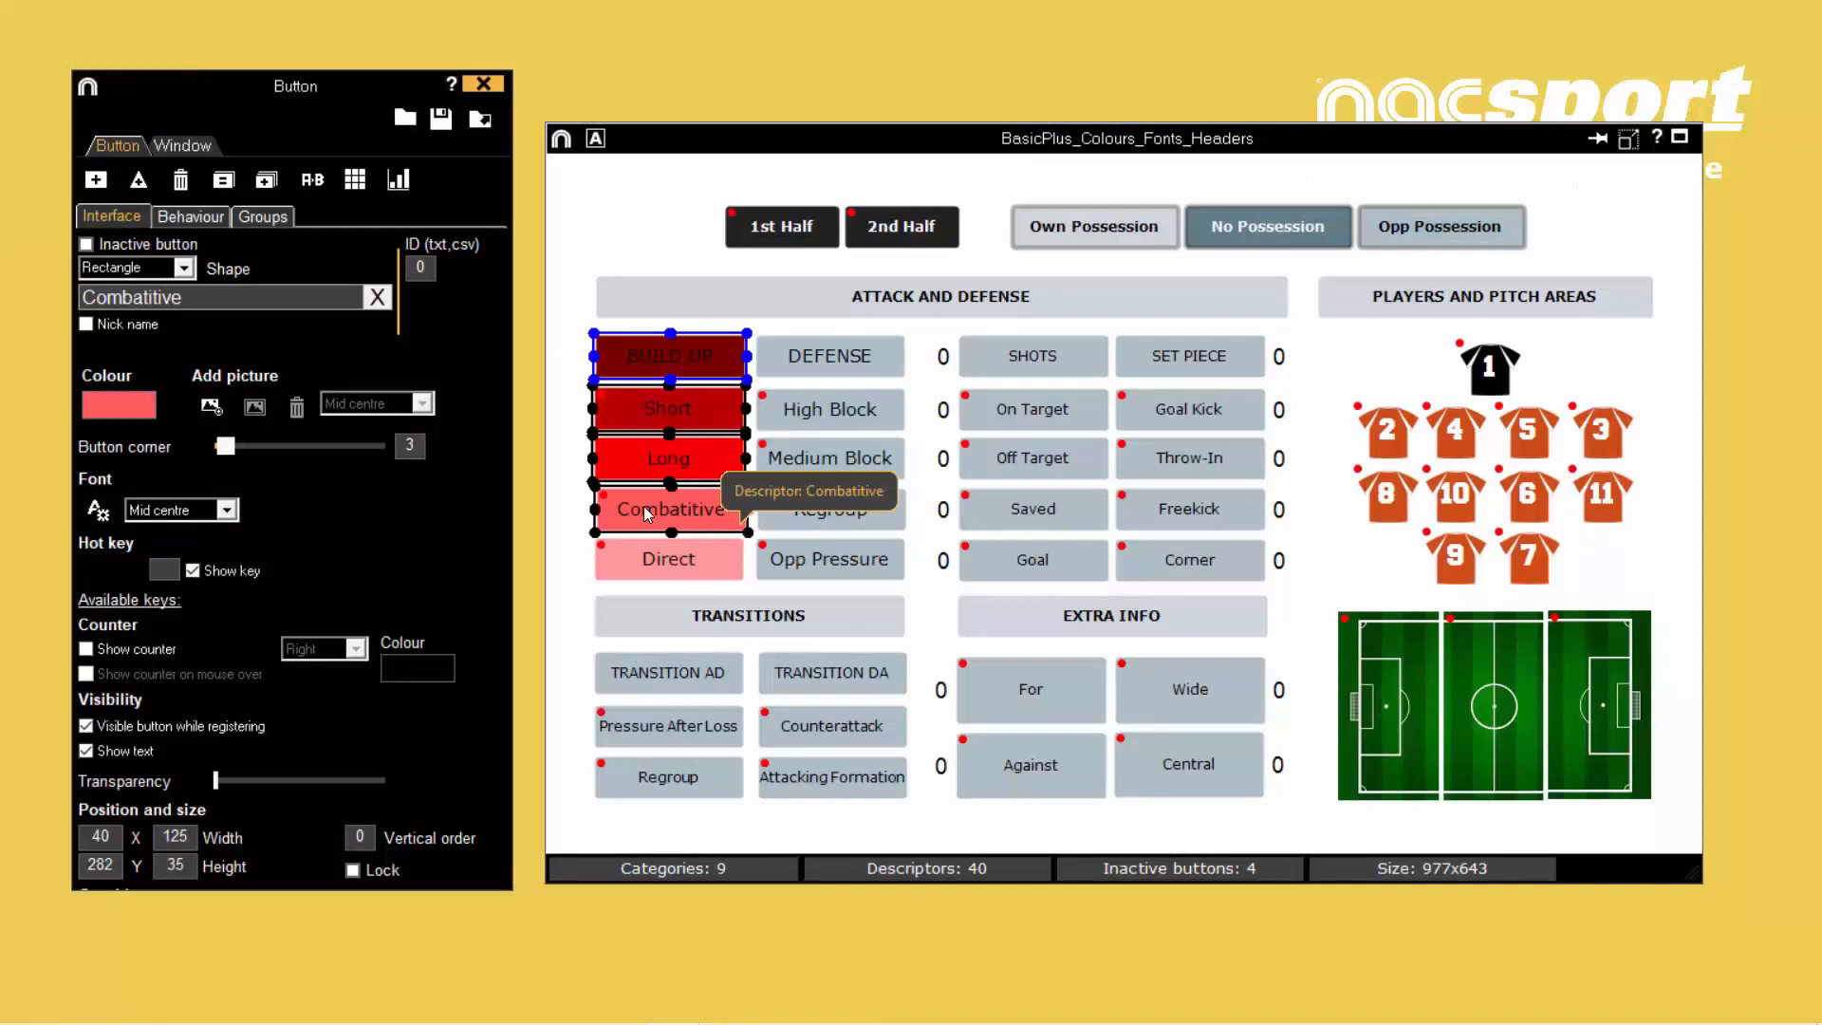
{"action": "left_click", "coordinate": [101, 513]}
{"action": "left_click", "coordinate": [179, 579]}
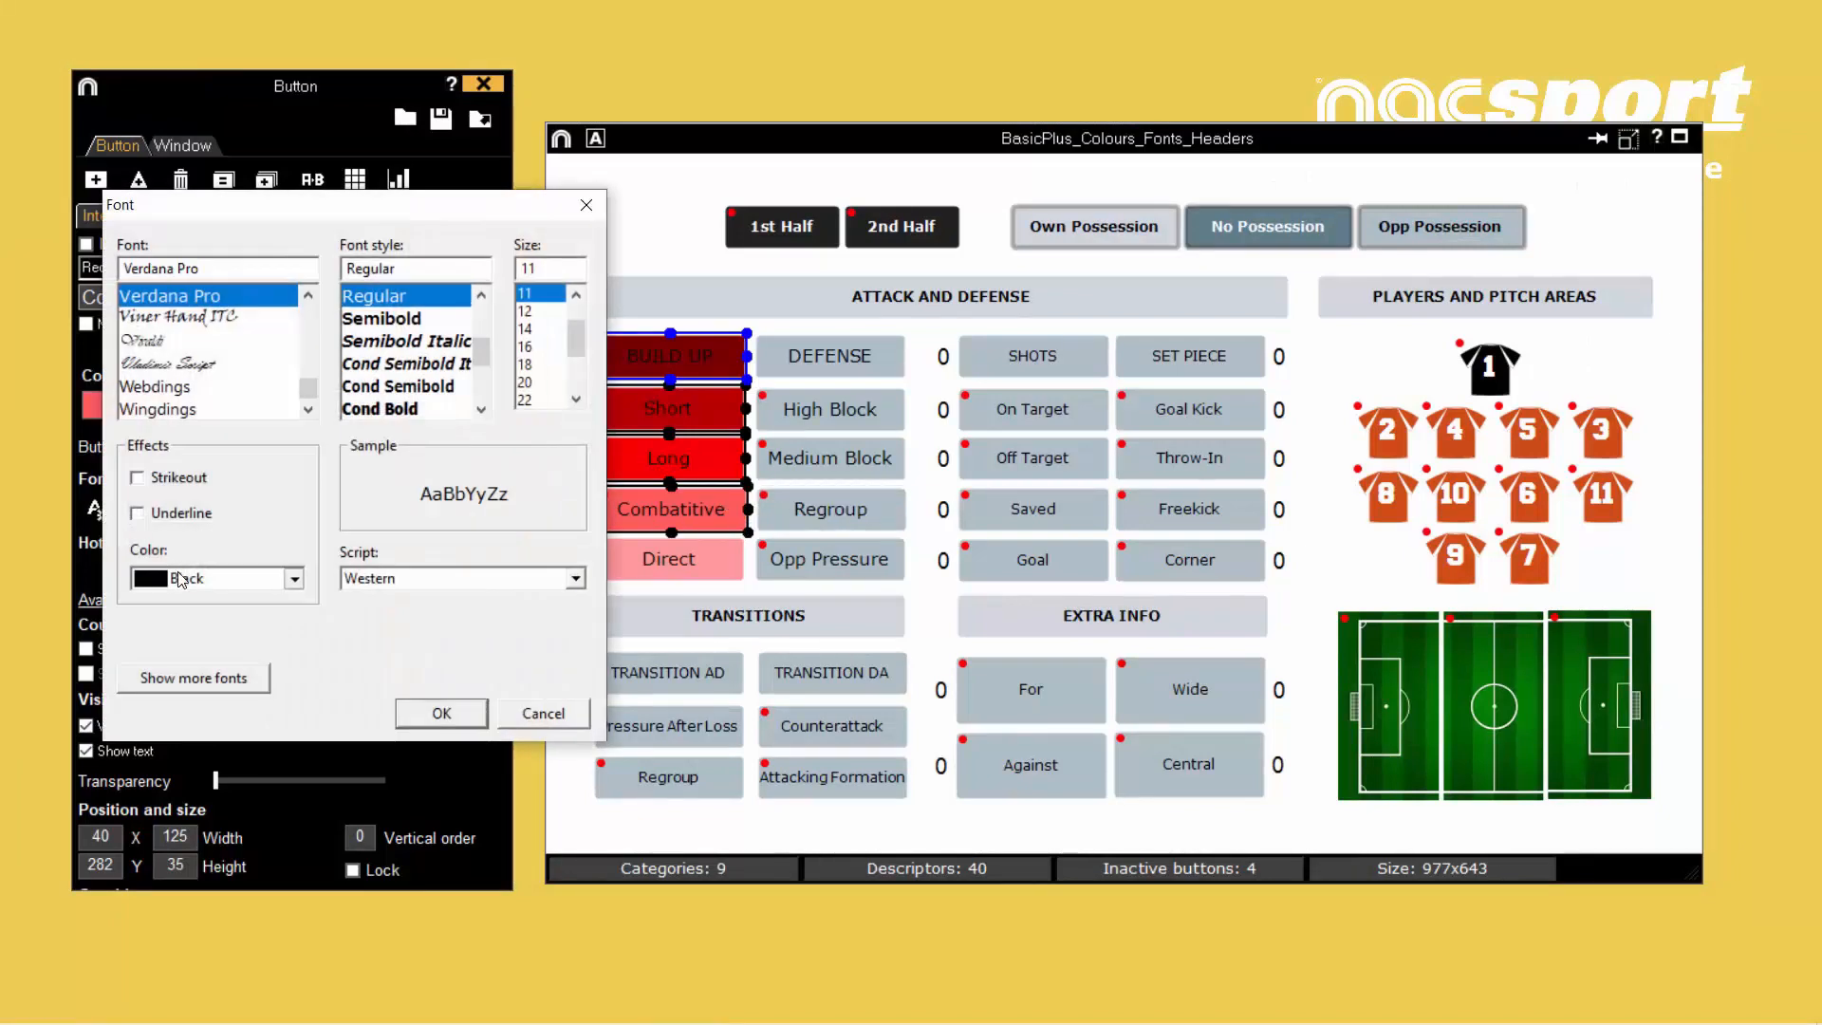
{"action": "scroll", "coordinate": [185, 703], "scroll_direction": "down", "scroll_amount": 2}
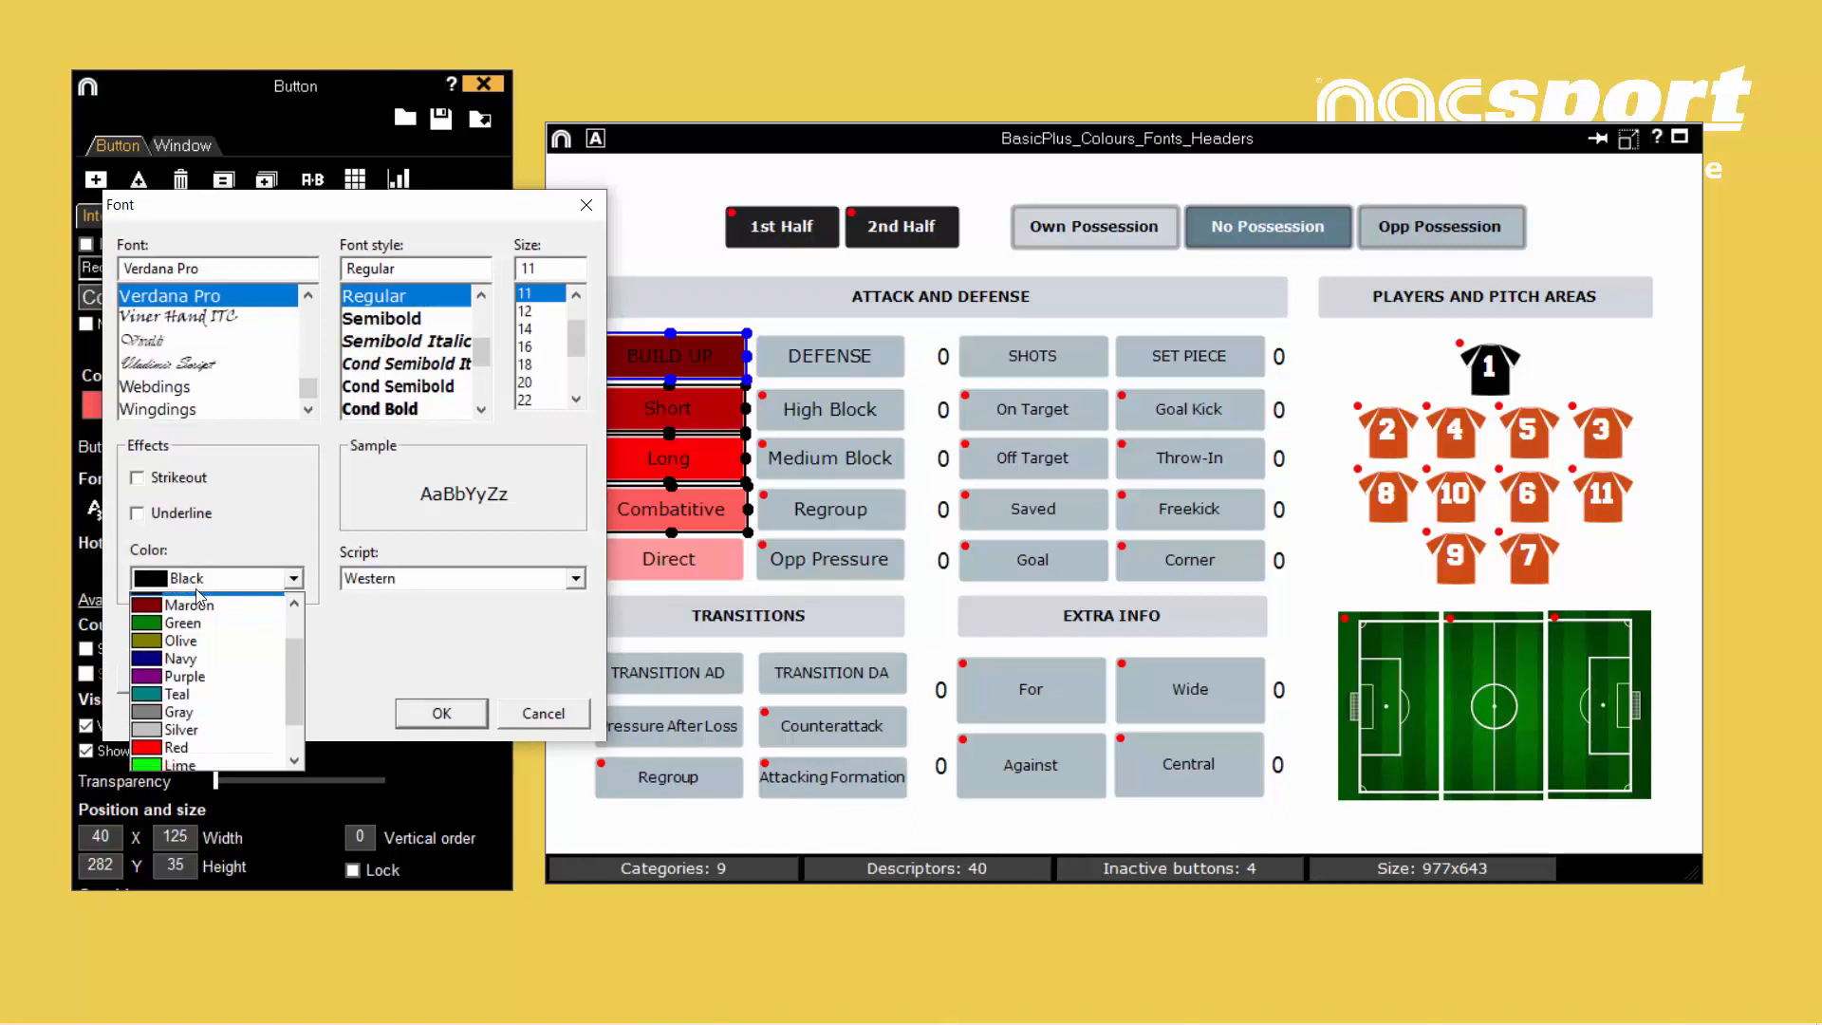
{"action": "left_click", "coordinate": [190, 761]}
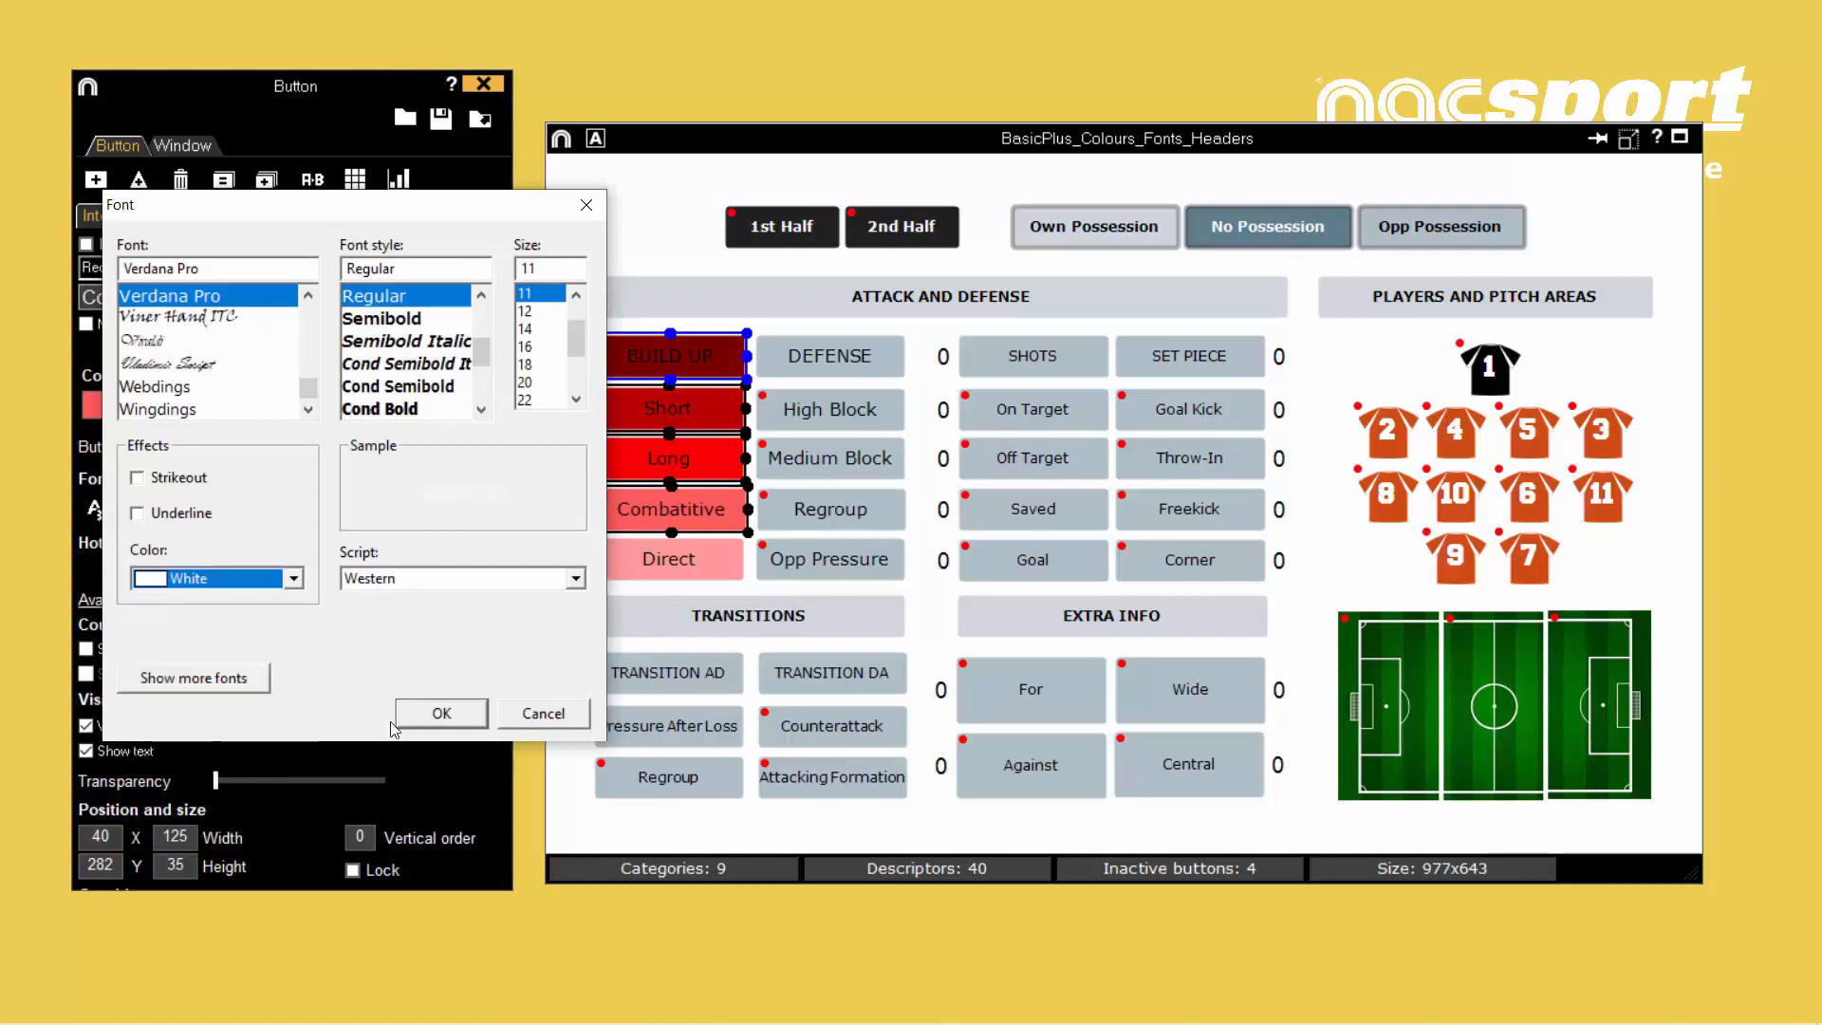
{"action": "left_click", "coordinate": [427, 714]}
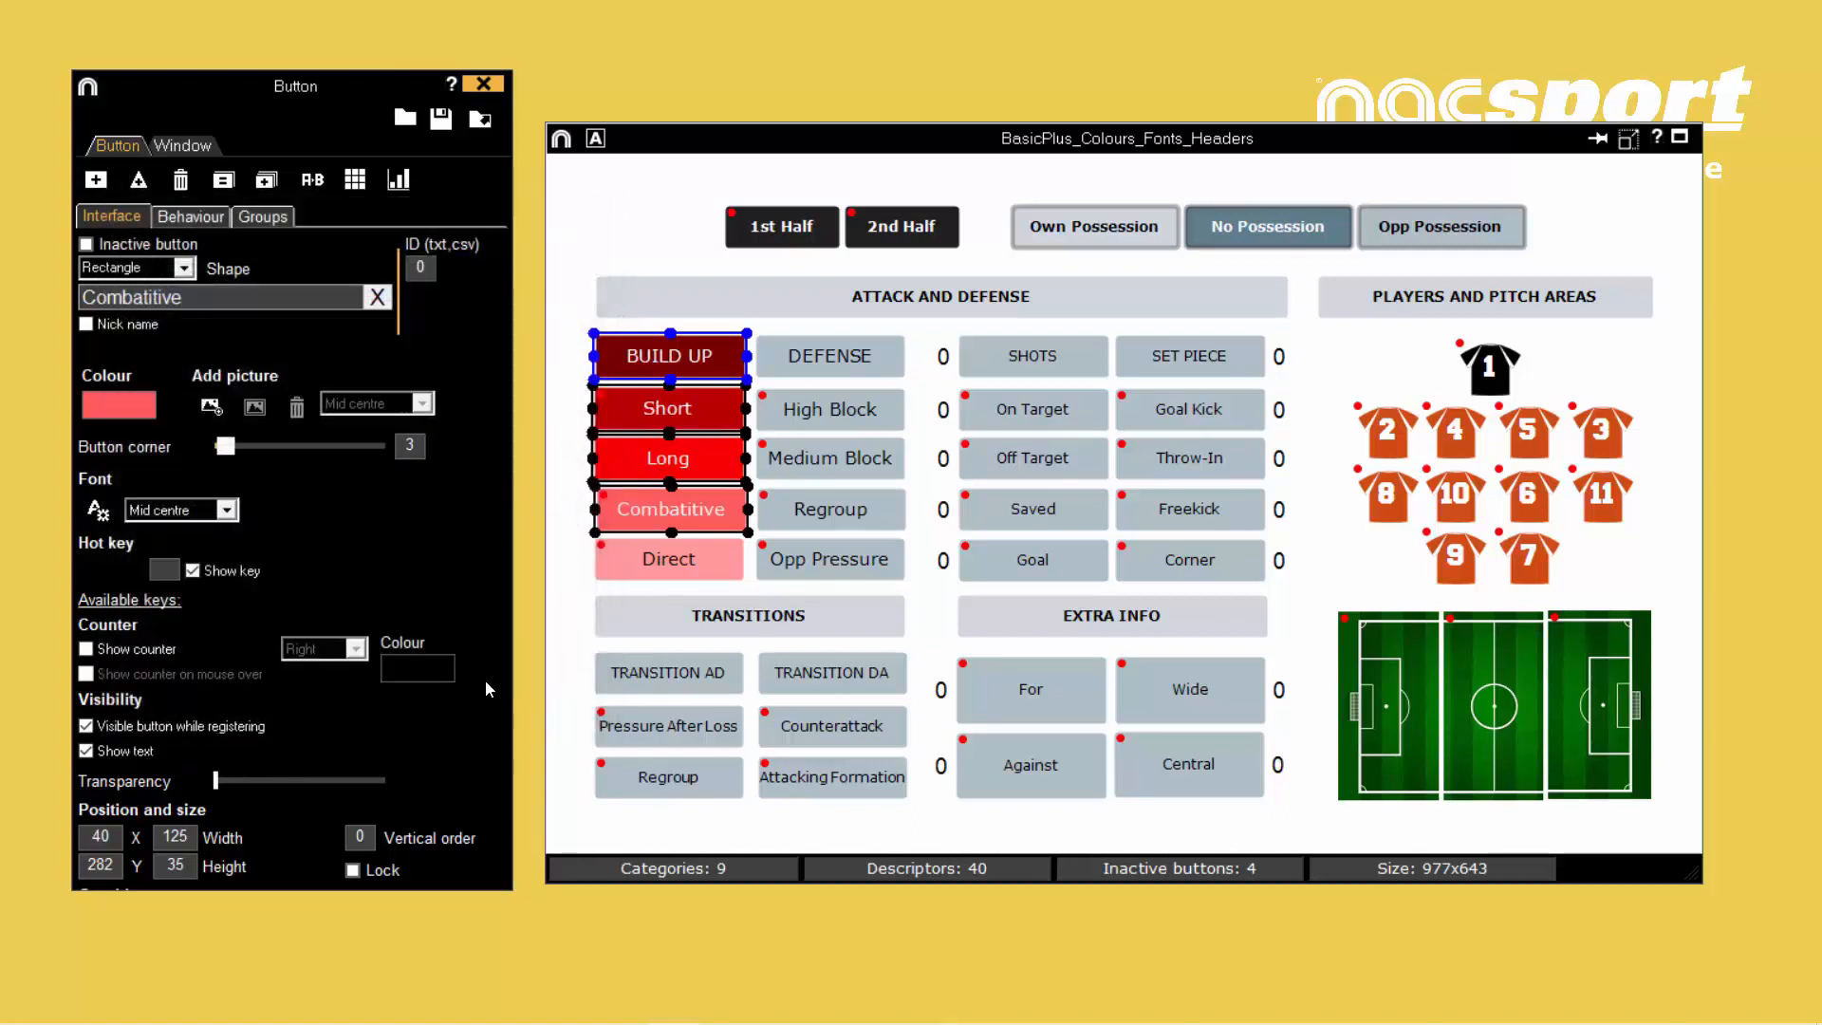
- Give all five buttons from BUILD UP down to Direct a white Semibold font
{"action": "left_click", "coordinate": [661, 560]}
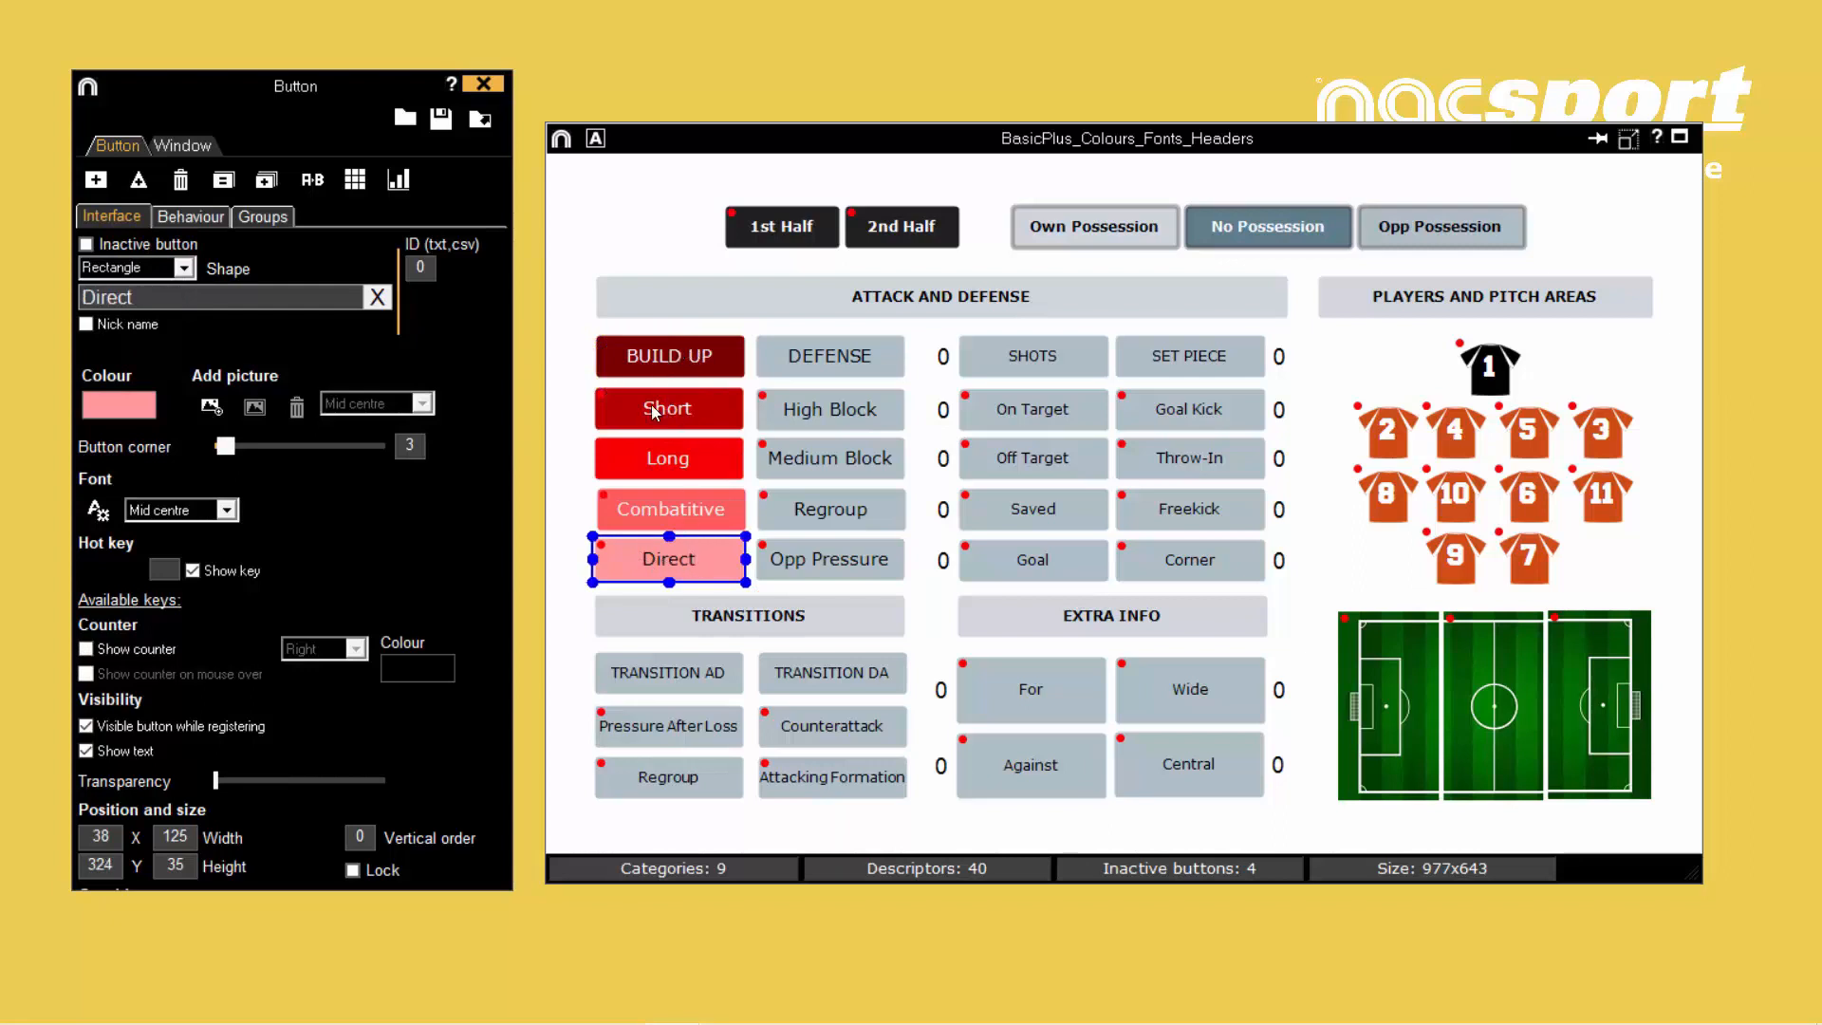
{"action": "left_click_drag", "start_coordinate": [578, 339], "coordinate": [752, 570]}
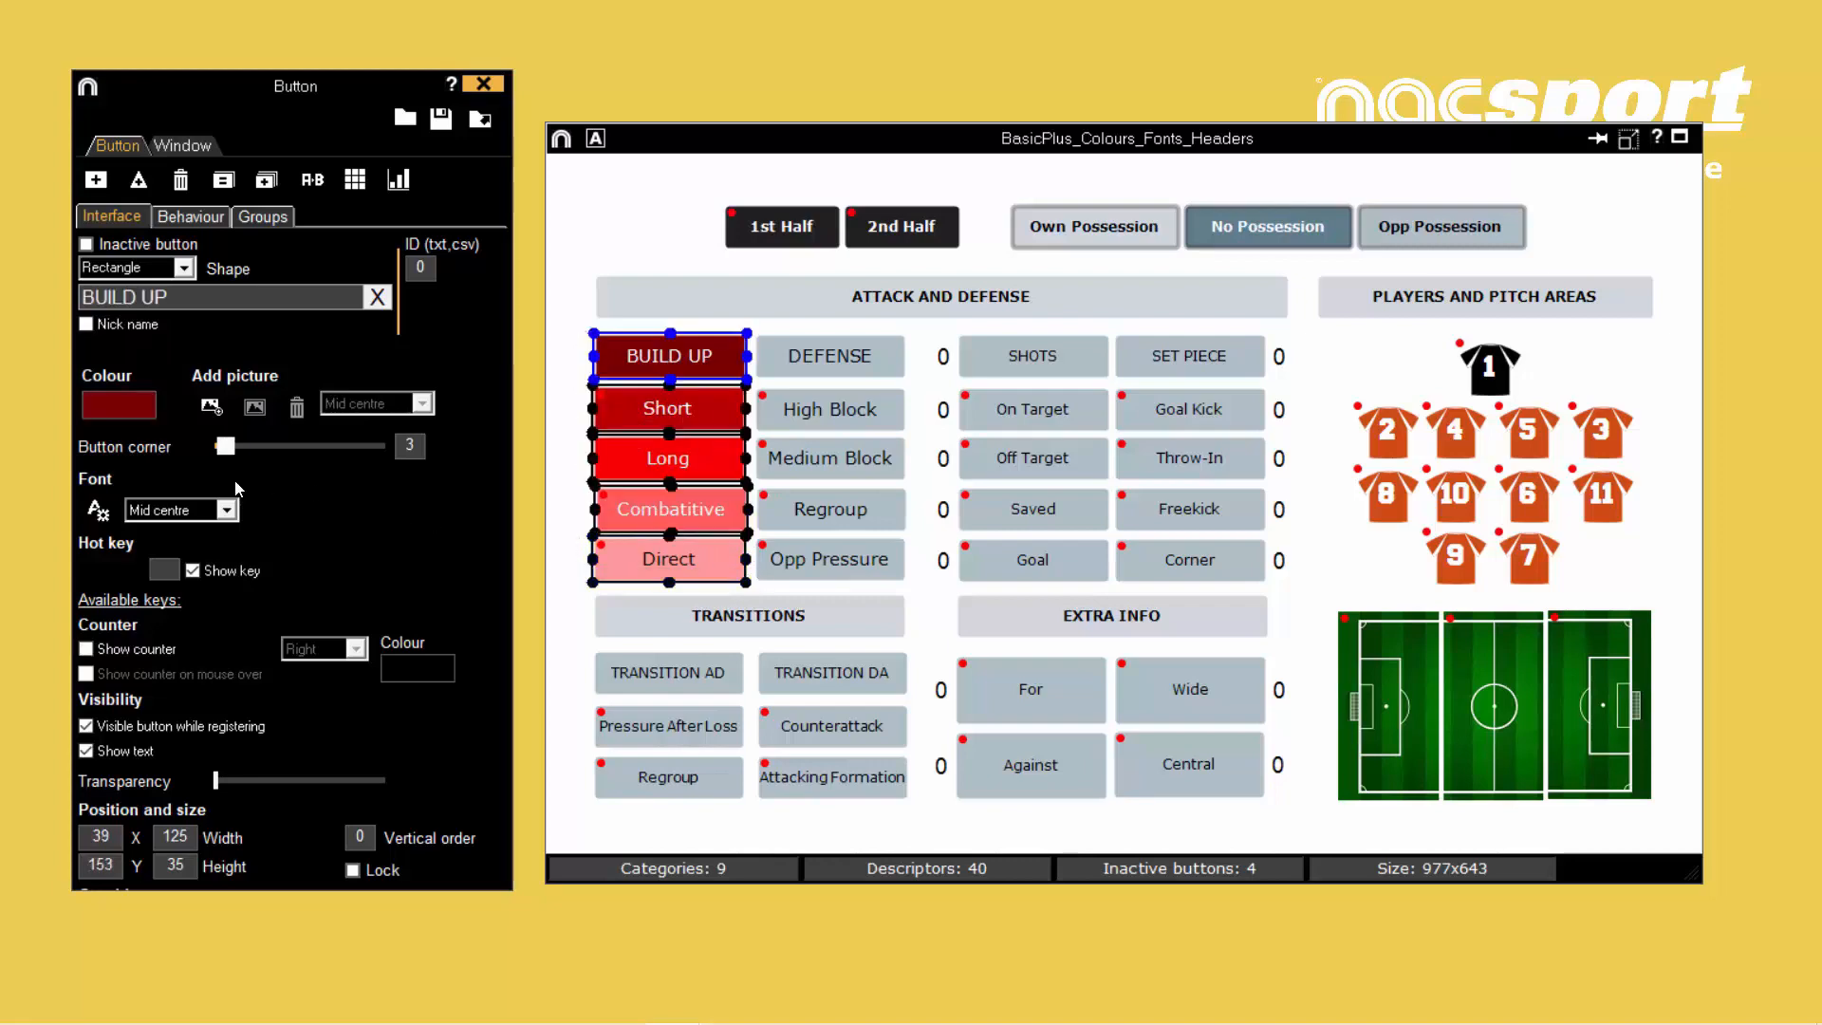
{"action": "left_click", "coordinate": [98, 510]}
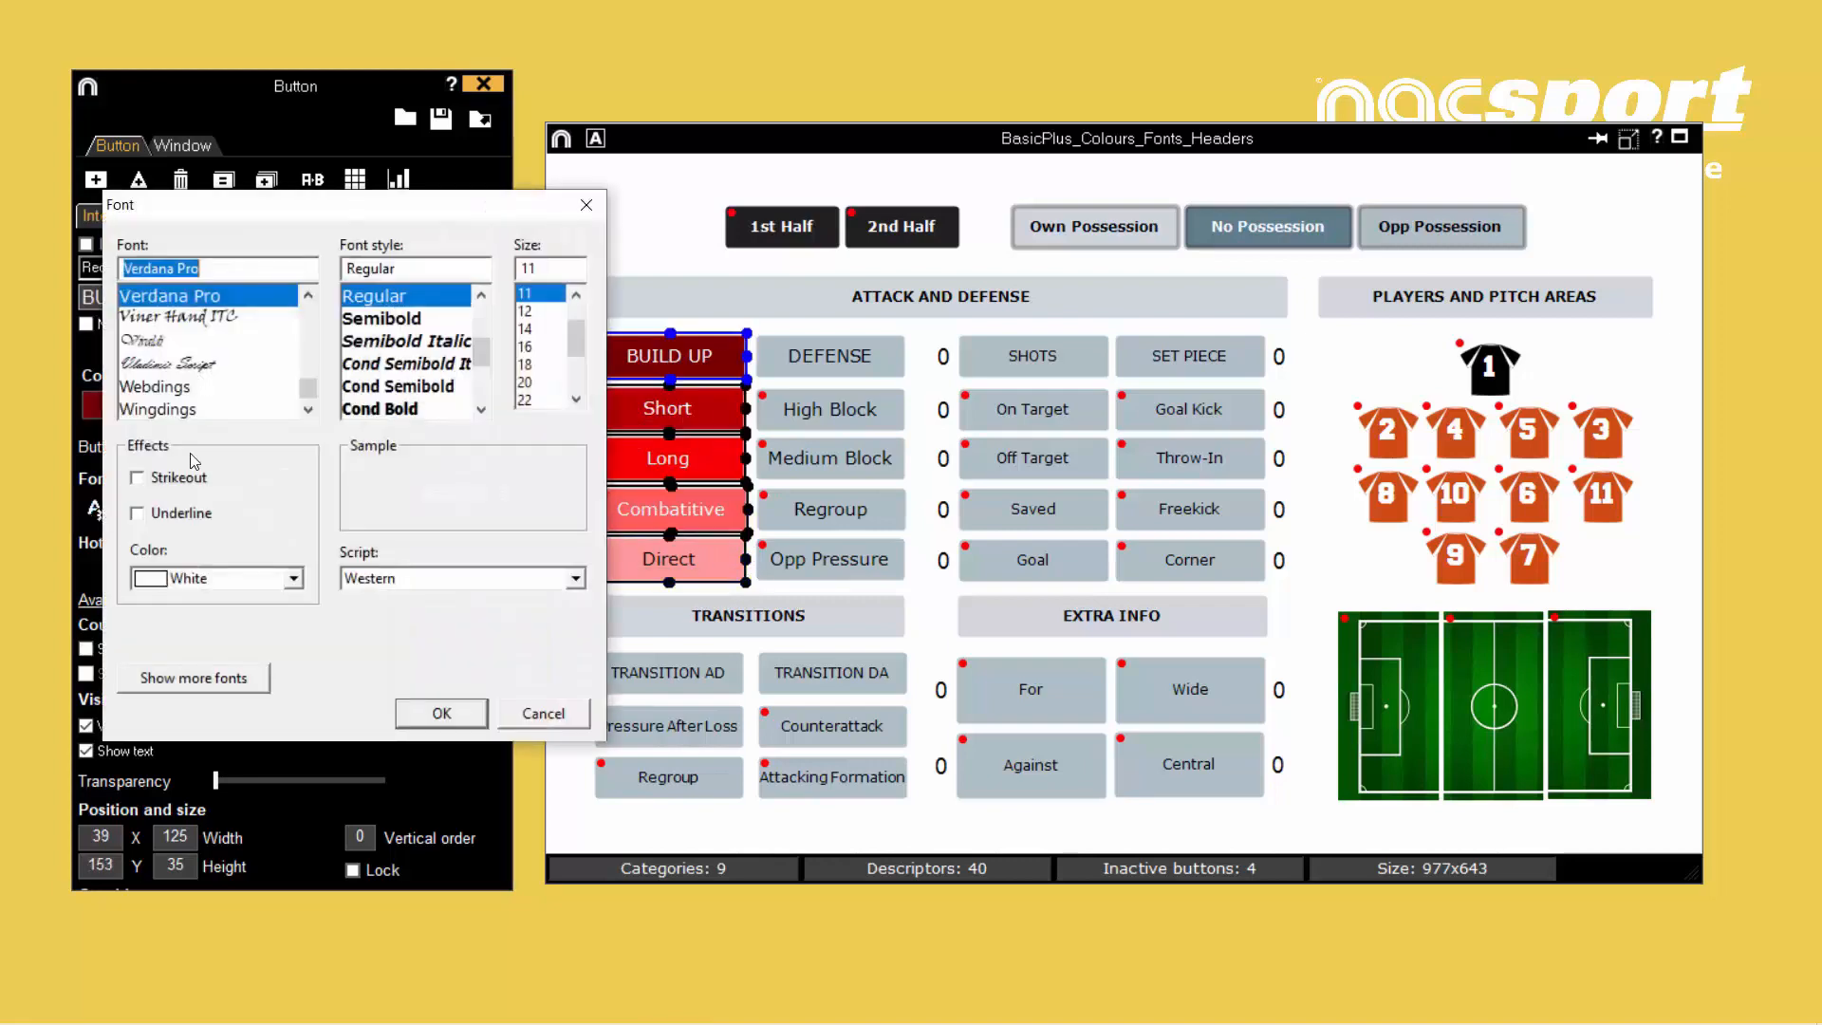
{"action": "left_click", "coordinate": [387, 323]}
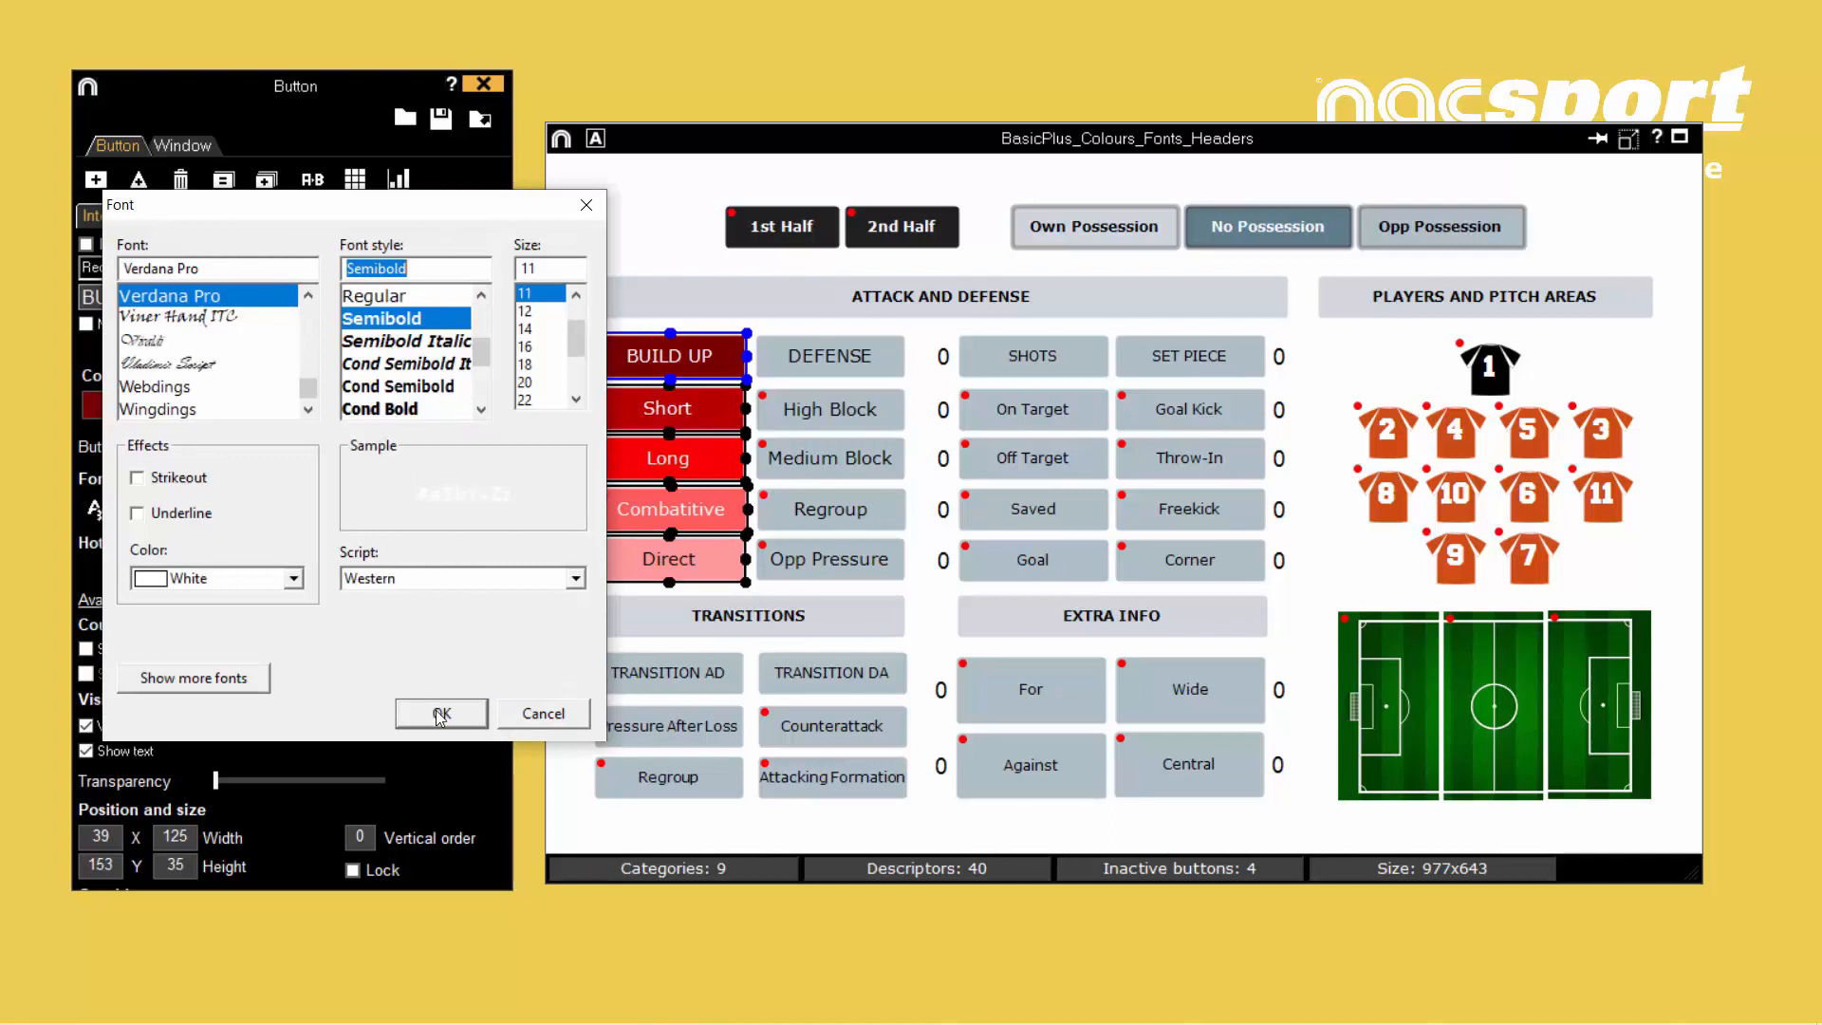
{"action": "left_click", "coordinate": [441, 714]}
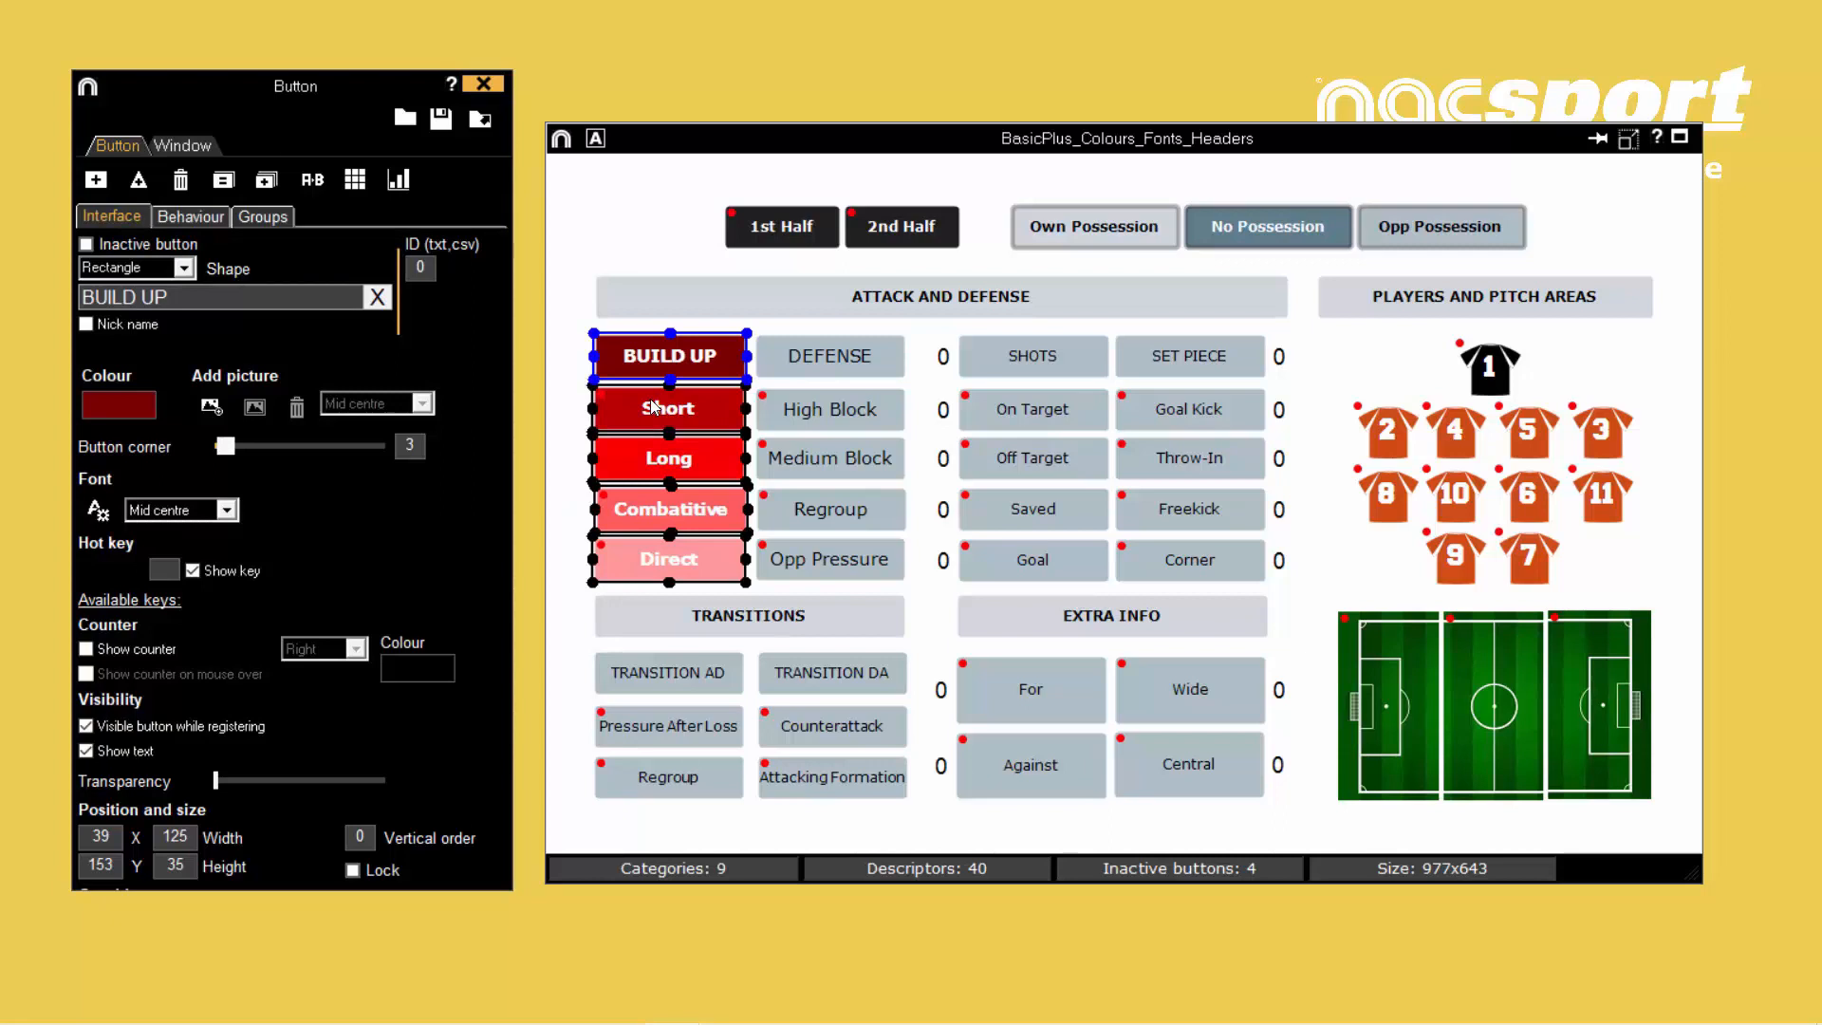
- Select DEFENSE together with BUILD UP and apply the recently used dark red 780000 to both buttons
{"action": "left_click", "coordinate": [872, 364]}
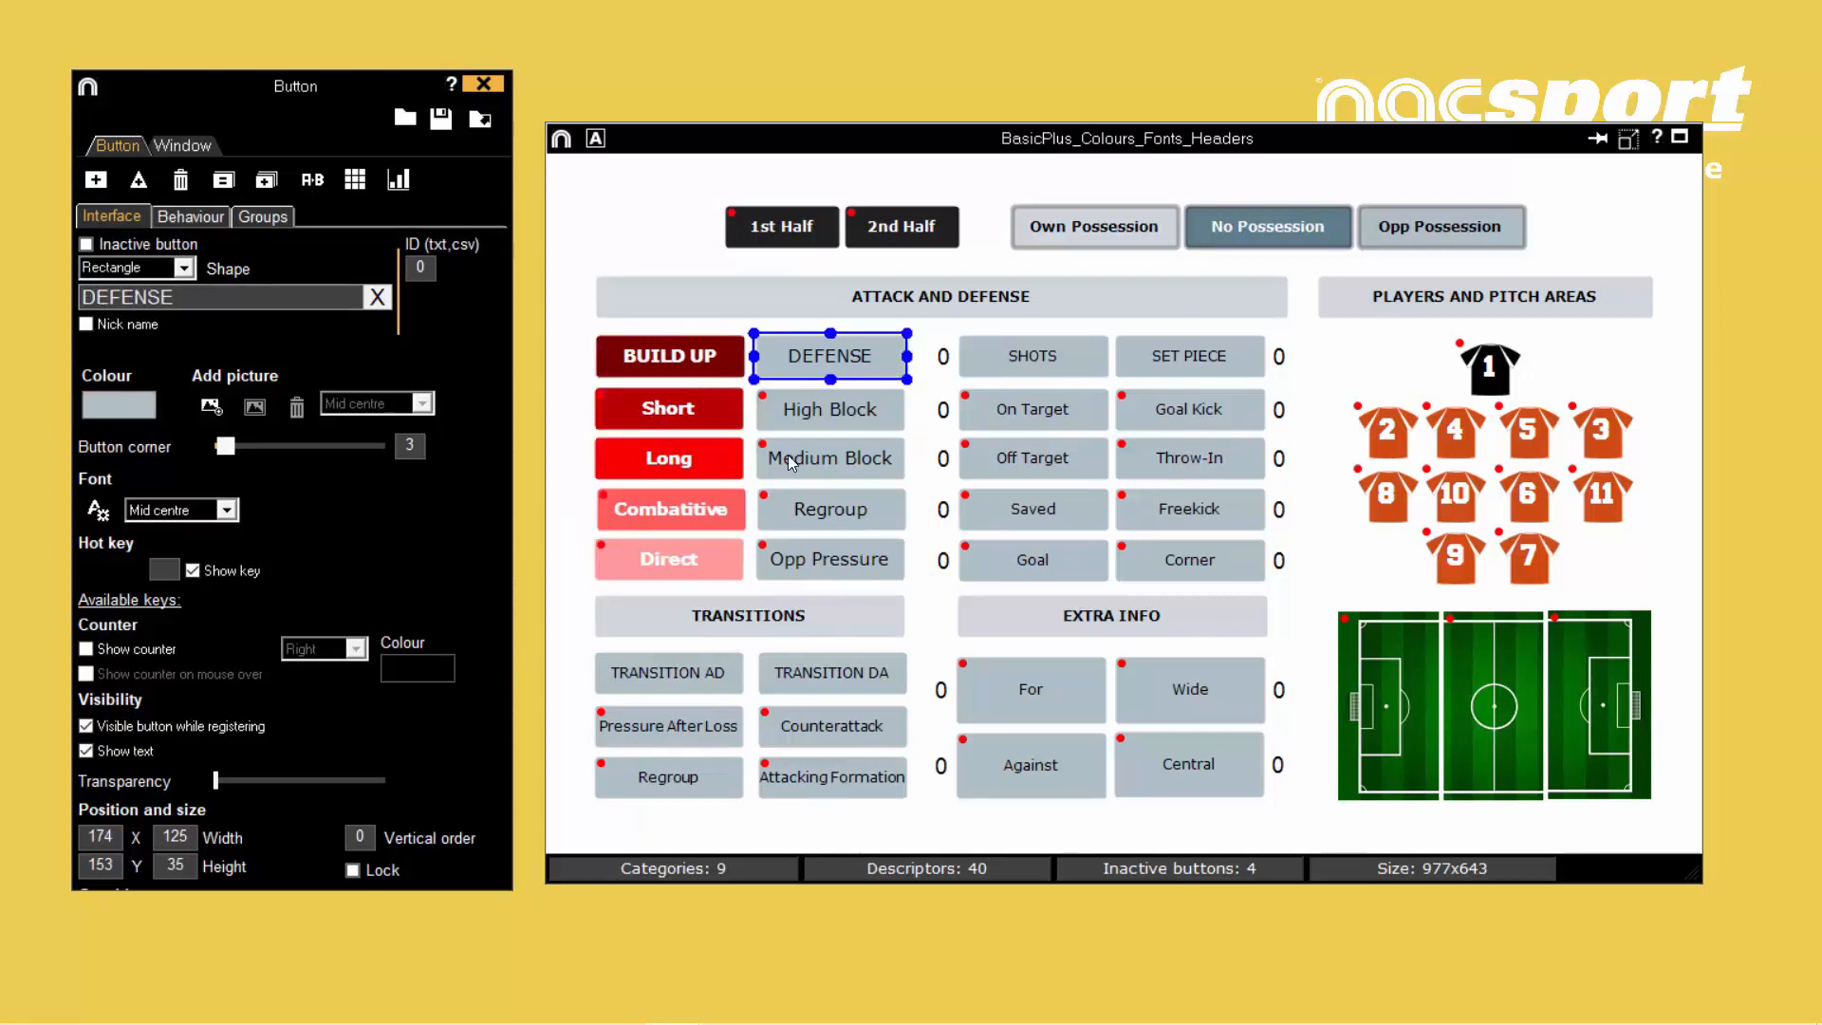
{"action": "left_click", "coordinate": [719, 366], "text": "ctrl"}
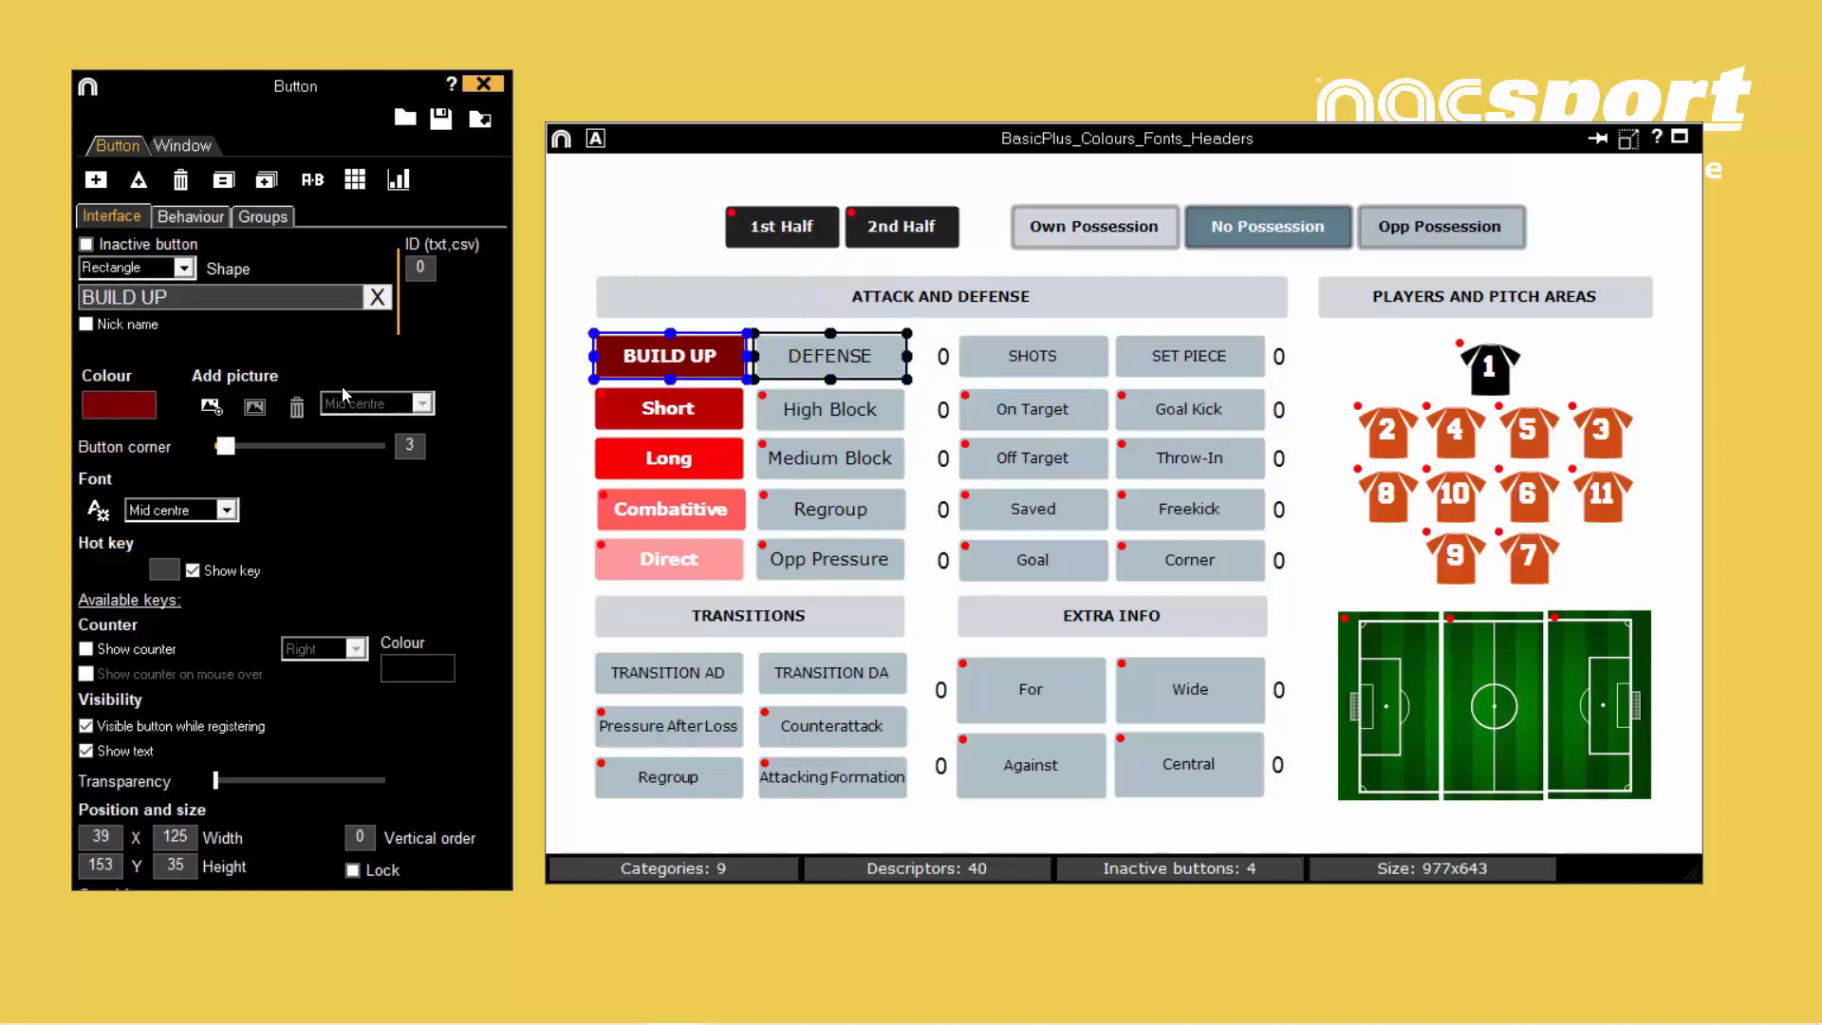
{"action": "left_click", "coordinate": [107, 414]}
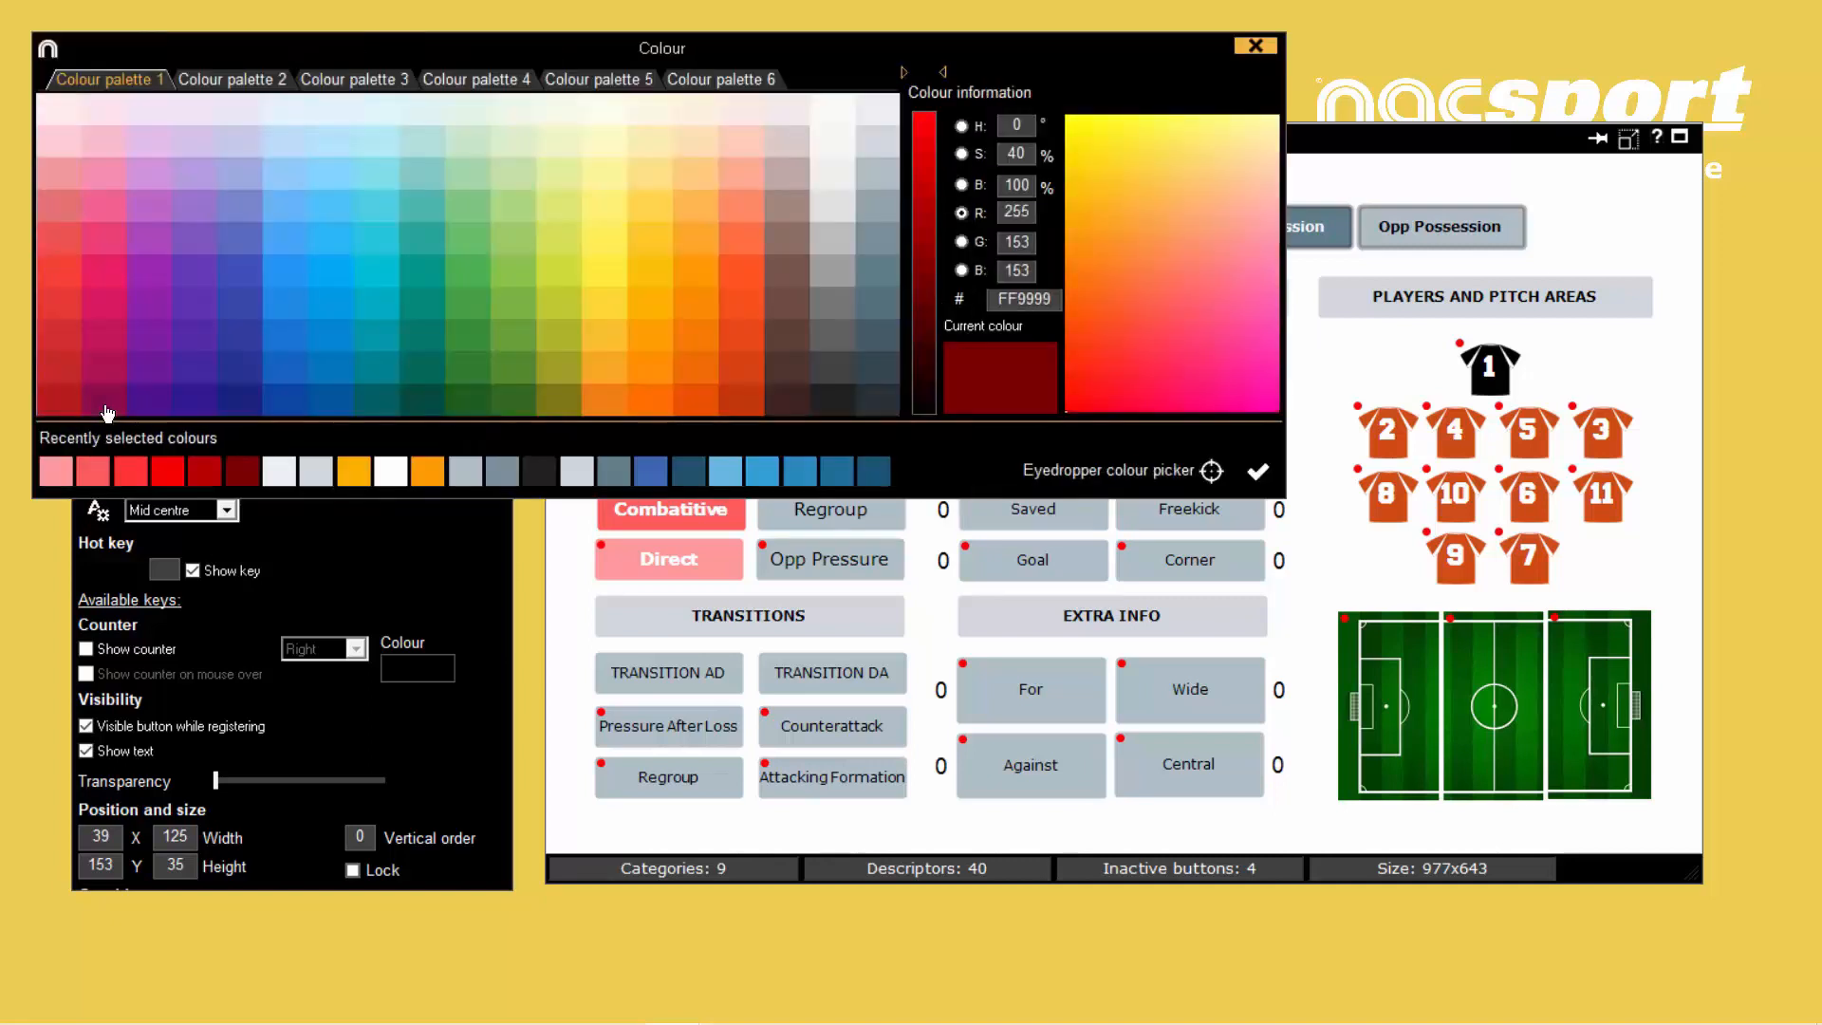
{"action": "left_click", "coordinate": [243, 471]}
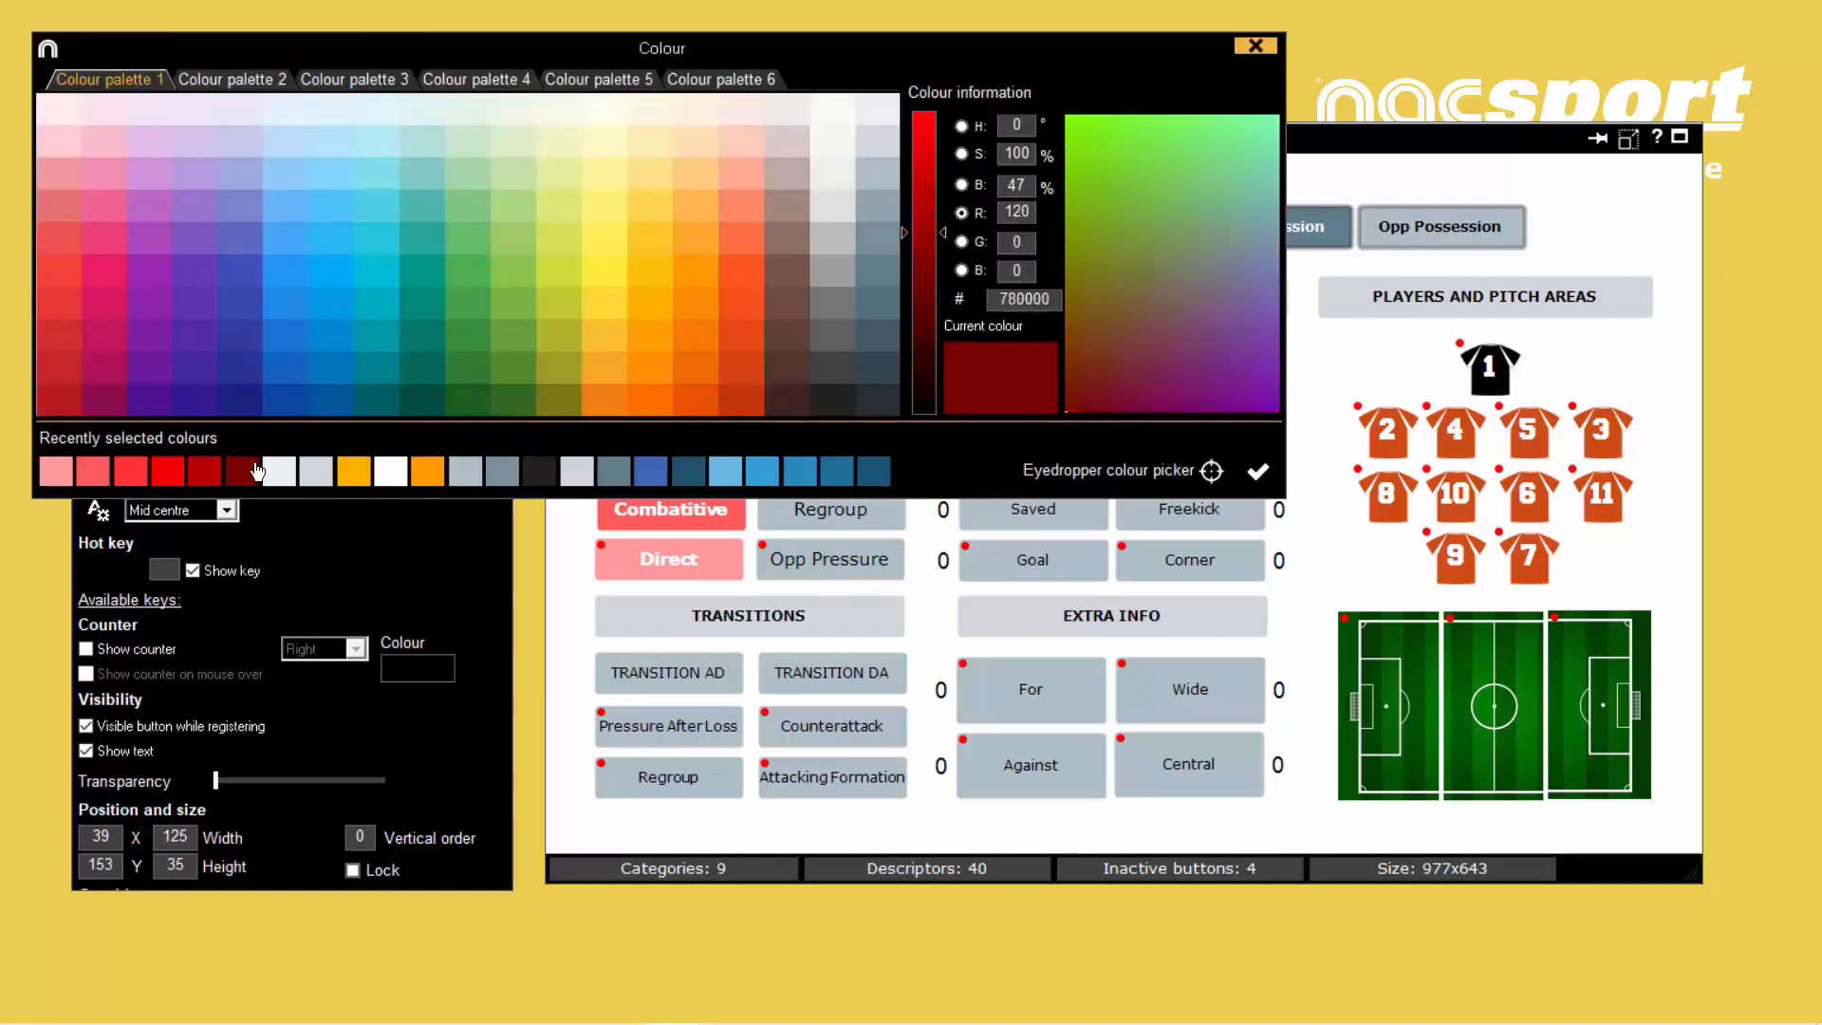
{"action": "left_click", "coordinate": [1260, 472]}
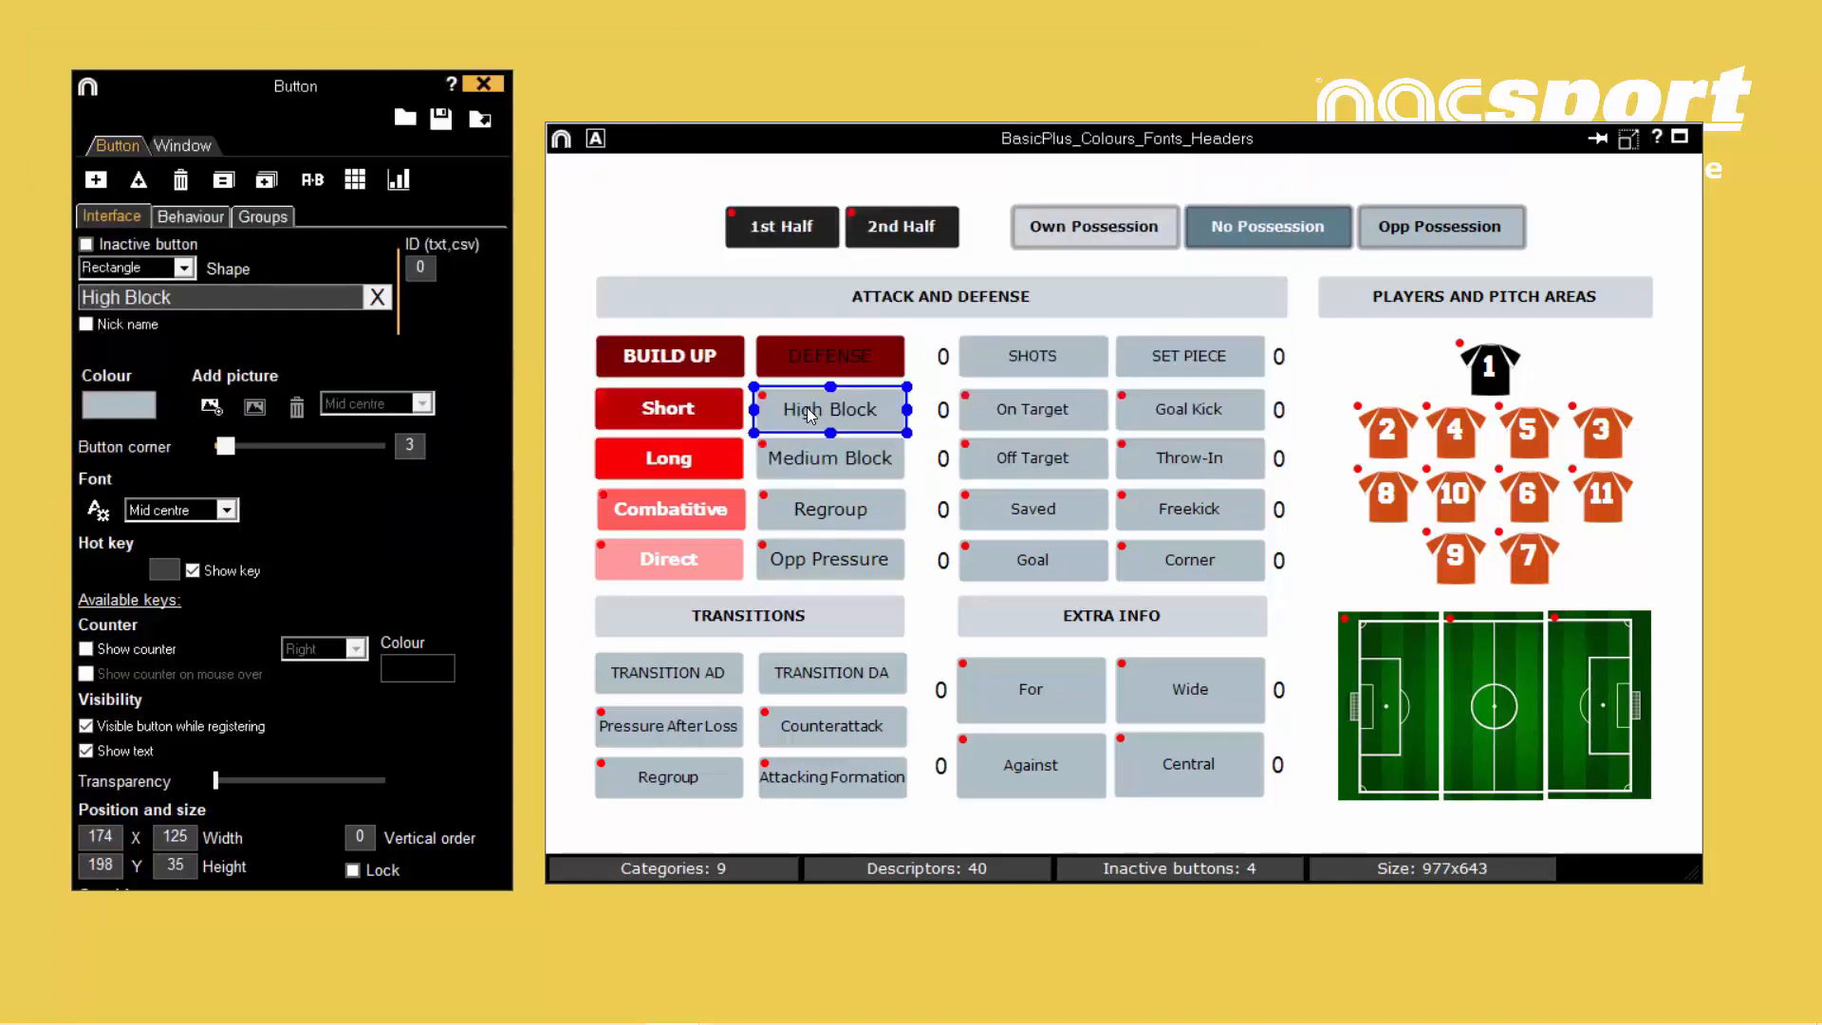
- Select High Block together with Short and apply the recently used red B80000 to both buttons
{"action": "left_click", "coordinate": [666, 410], "text": "ctrl"}
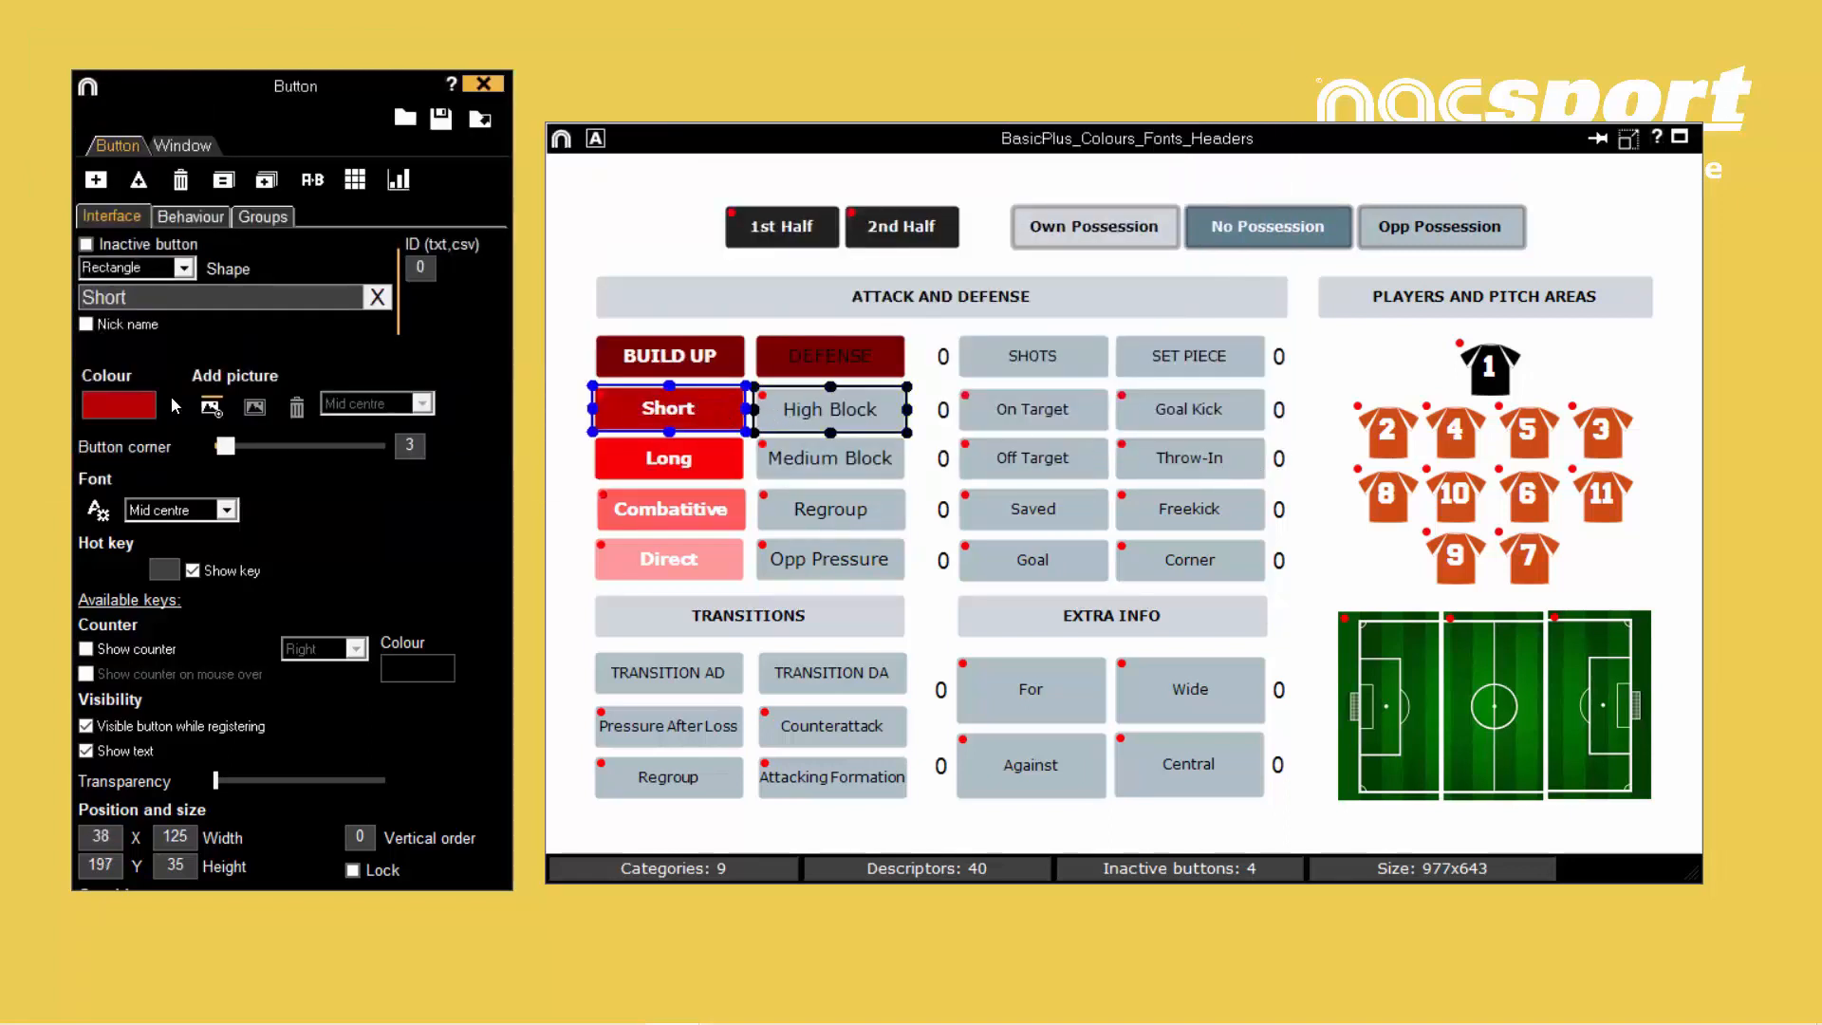
{"action": "left_click", "coordinate": [122, 406]}
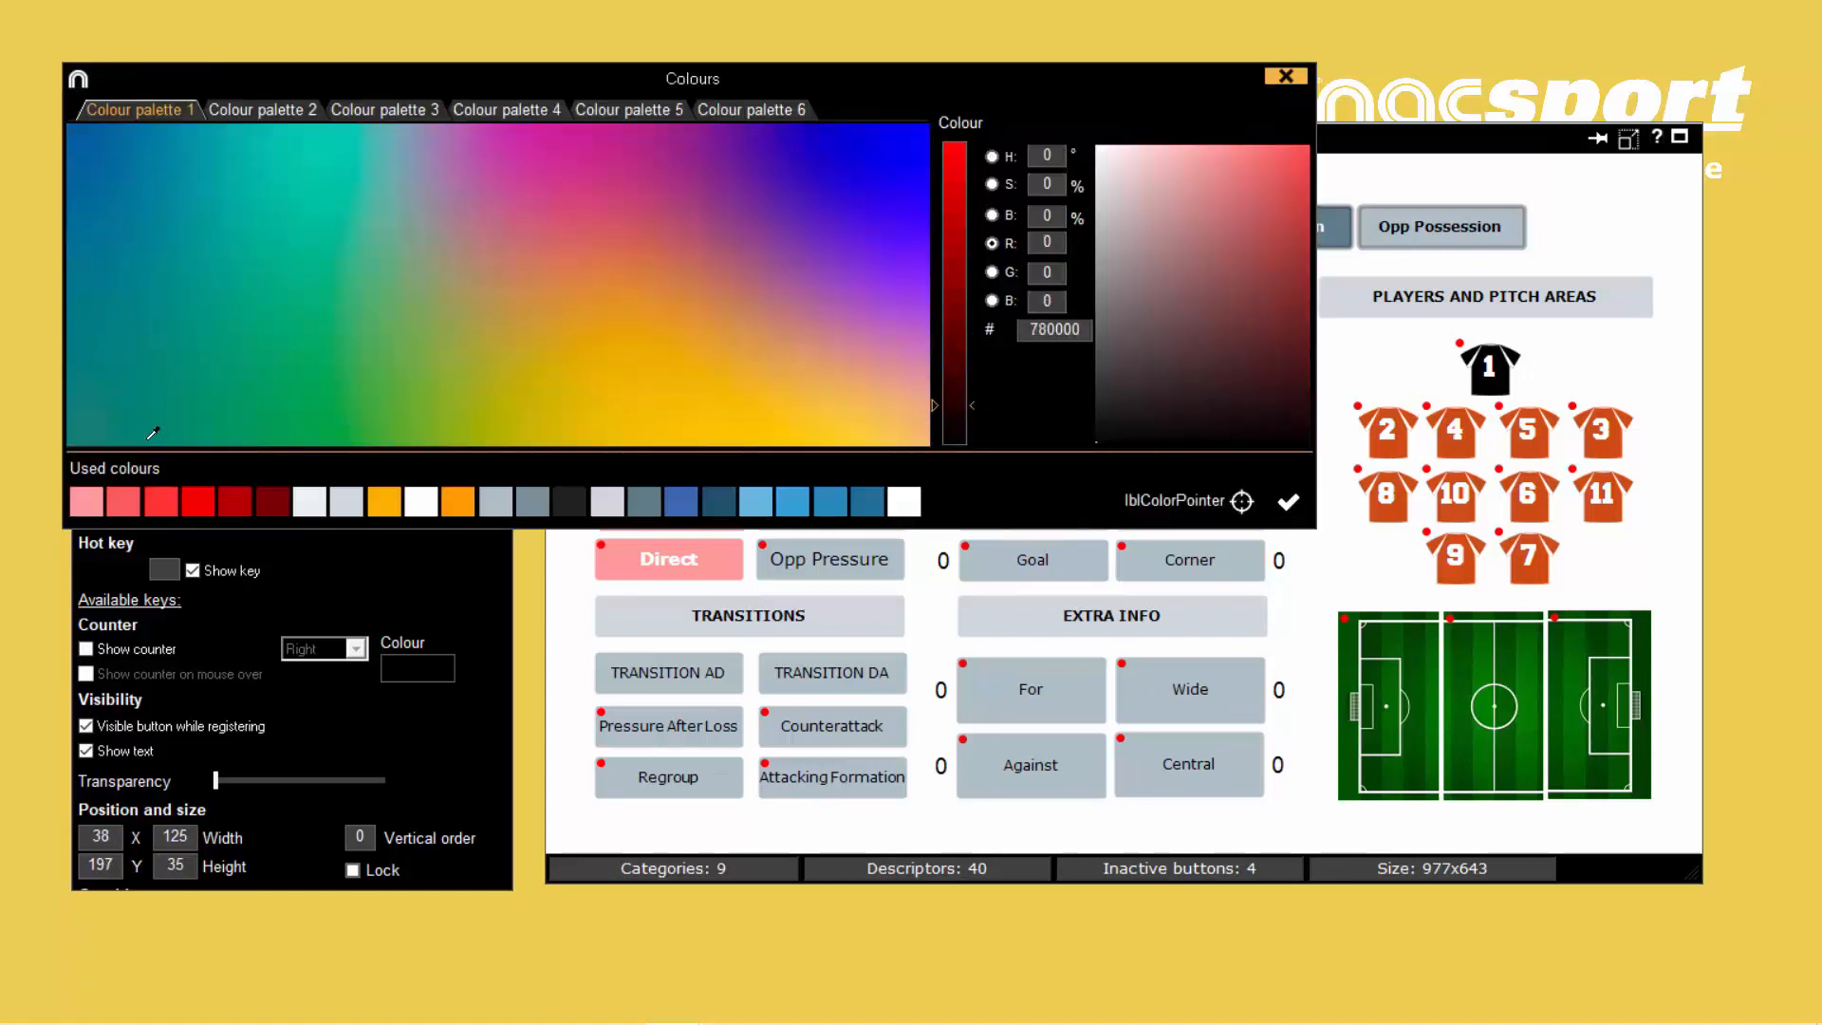
{"action": "left_click", "coordinate": [231, 500]}
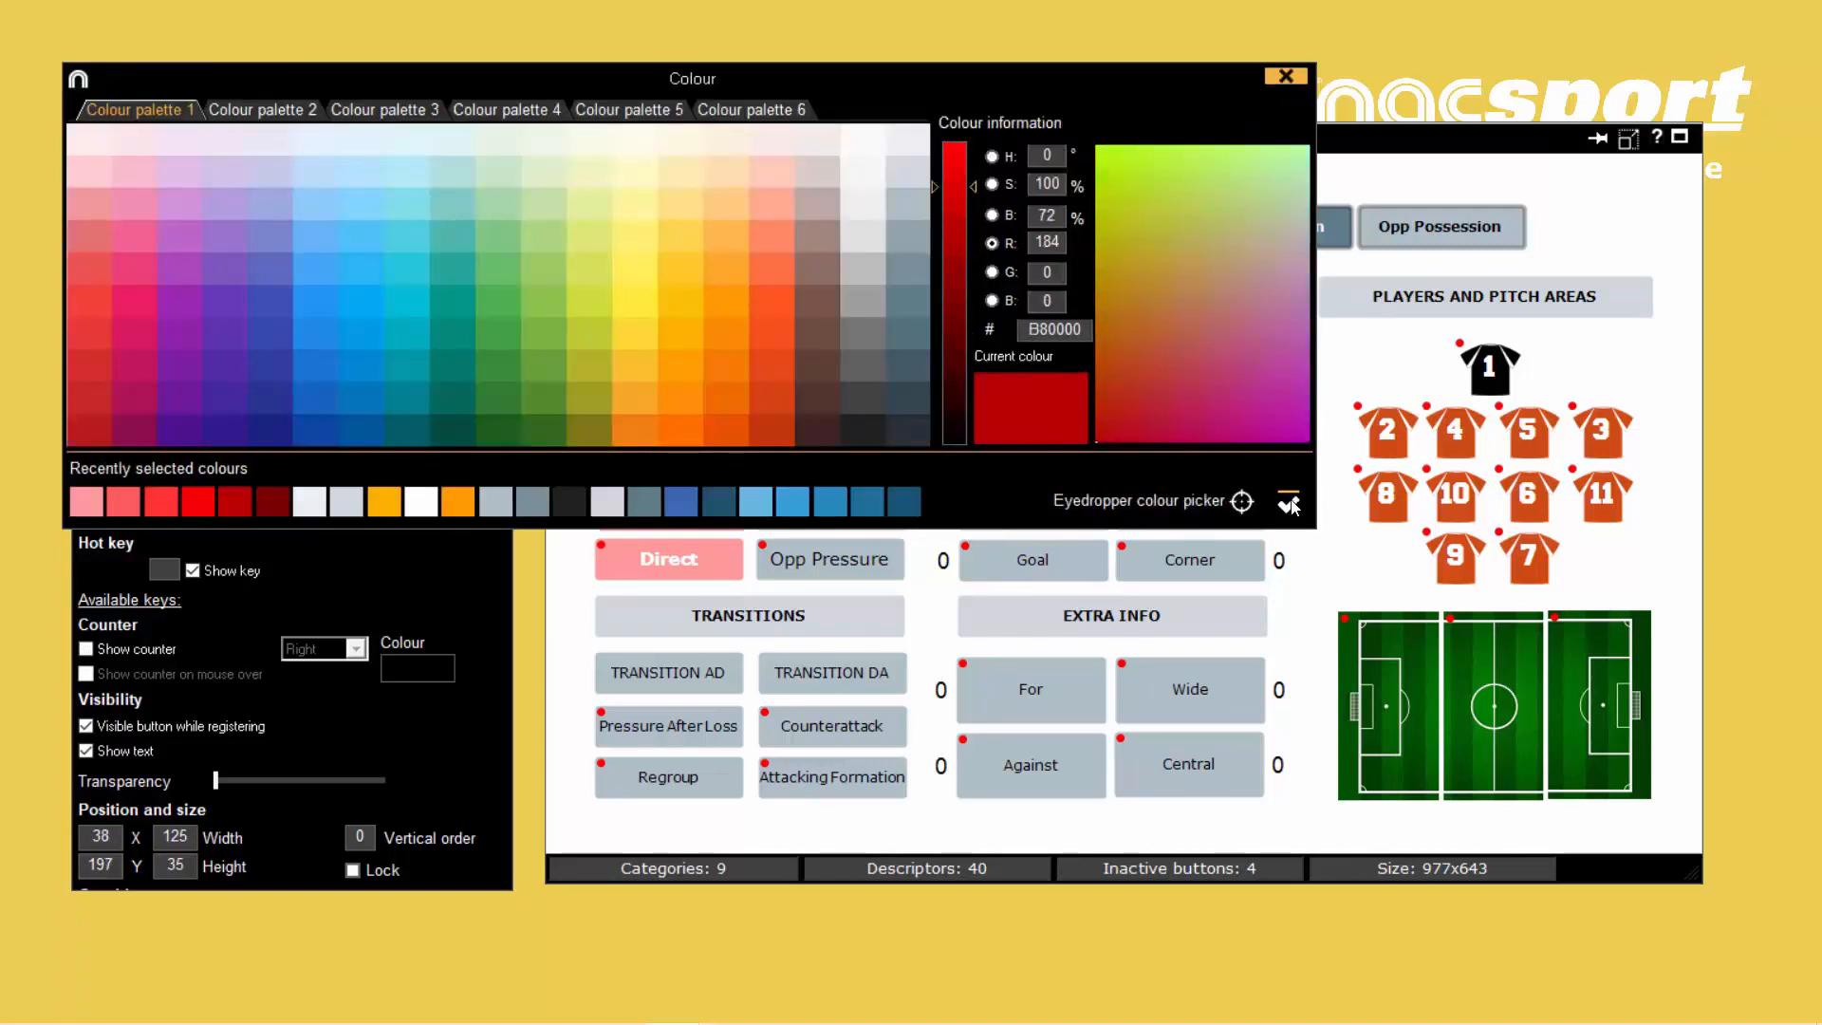
{"action": "left_click", "coordinate": [1288, 501]}
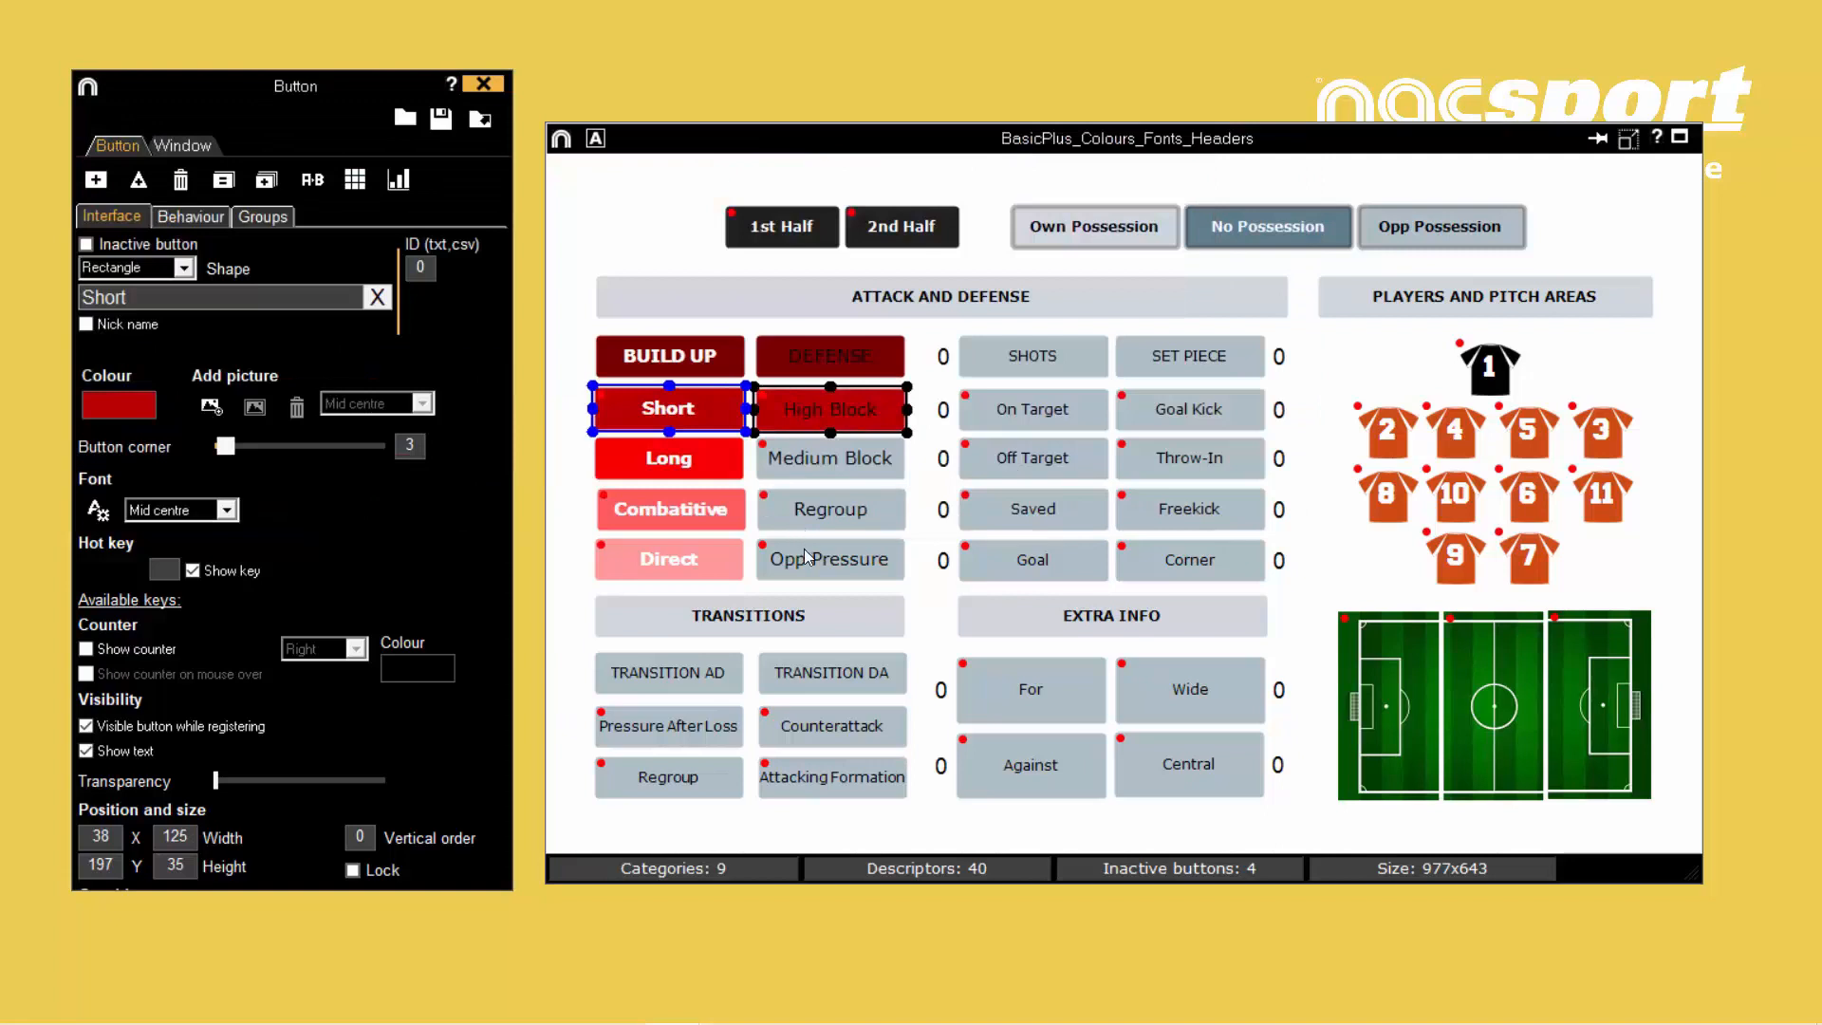
- Select the SHOTS button, copy the Air Superiority Blue hex code 669BBC from Coolors and return to the Nacsport template
{"action": "left_click", "coordinate": [1016, 358]}
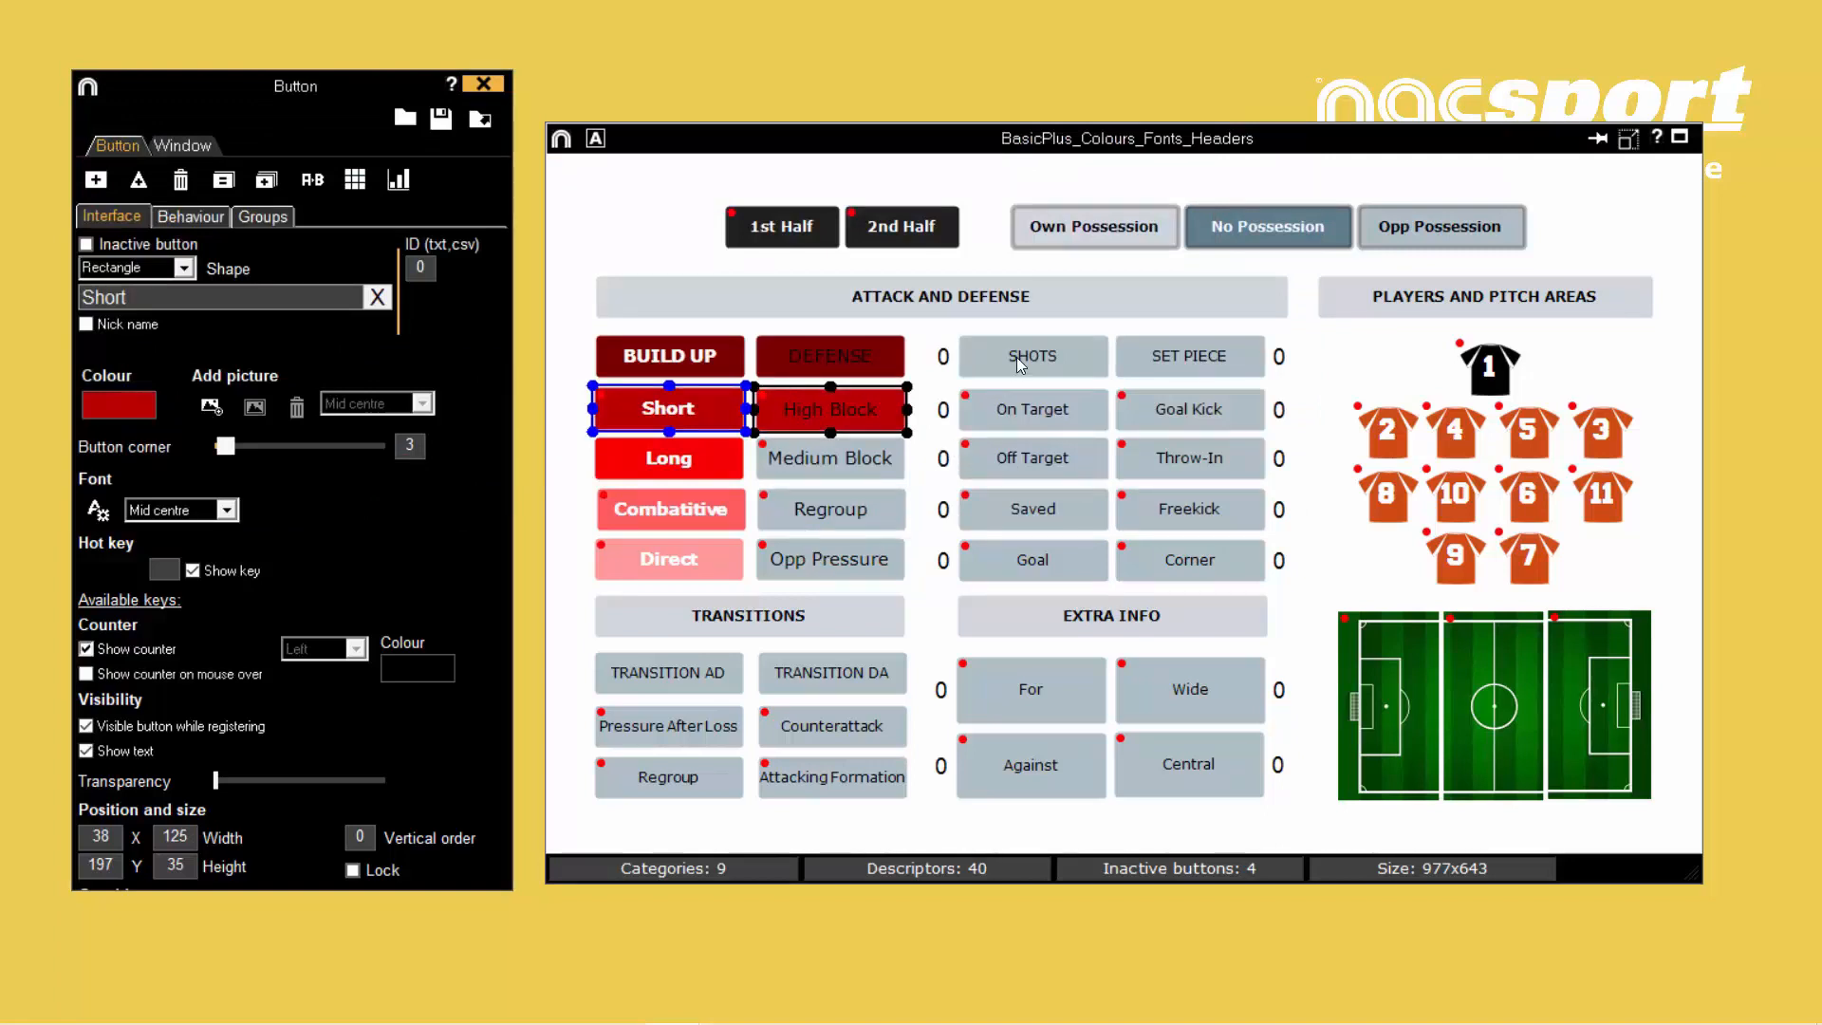
{"action": "mouse_move", "coordinate": [733, 999]}
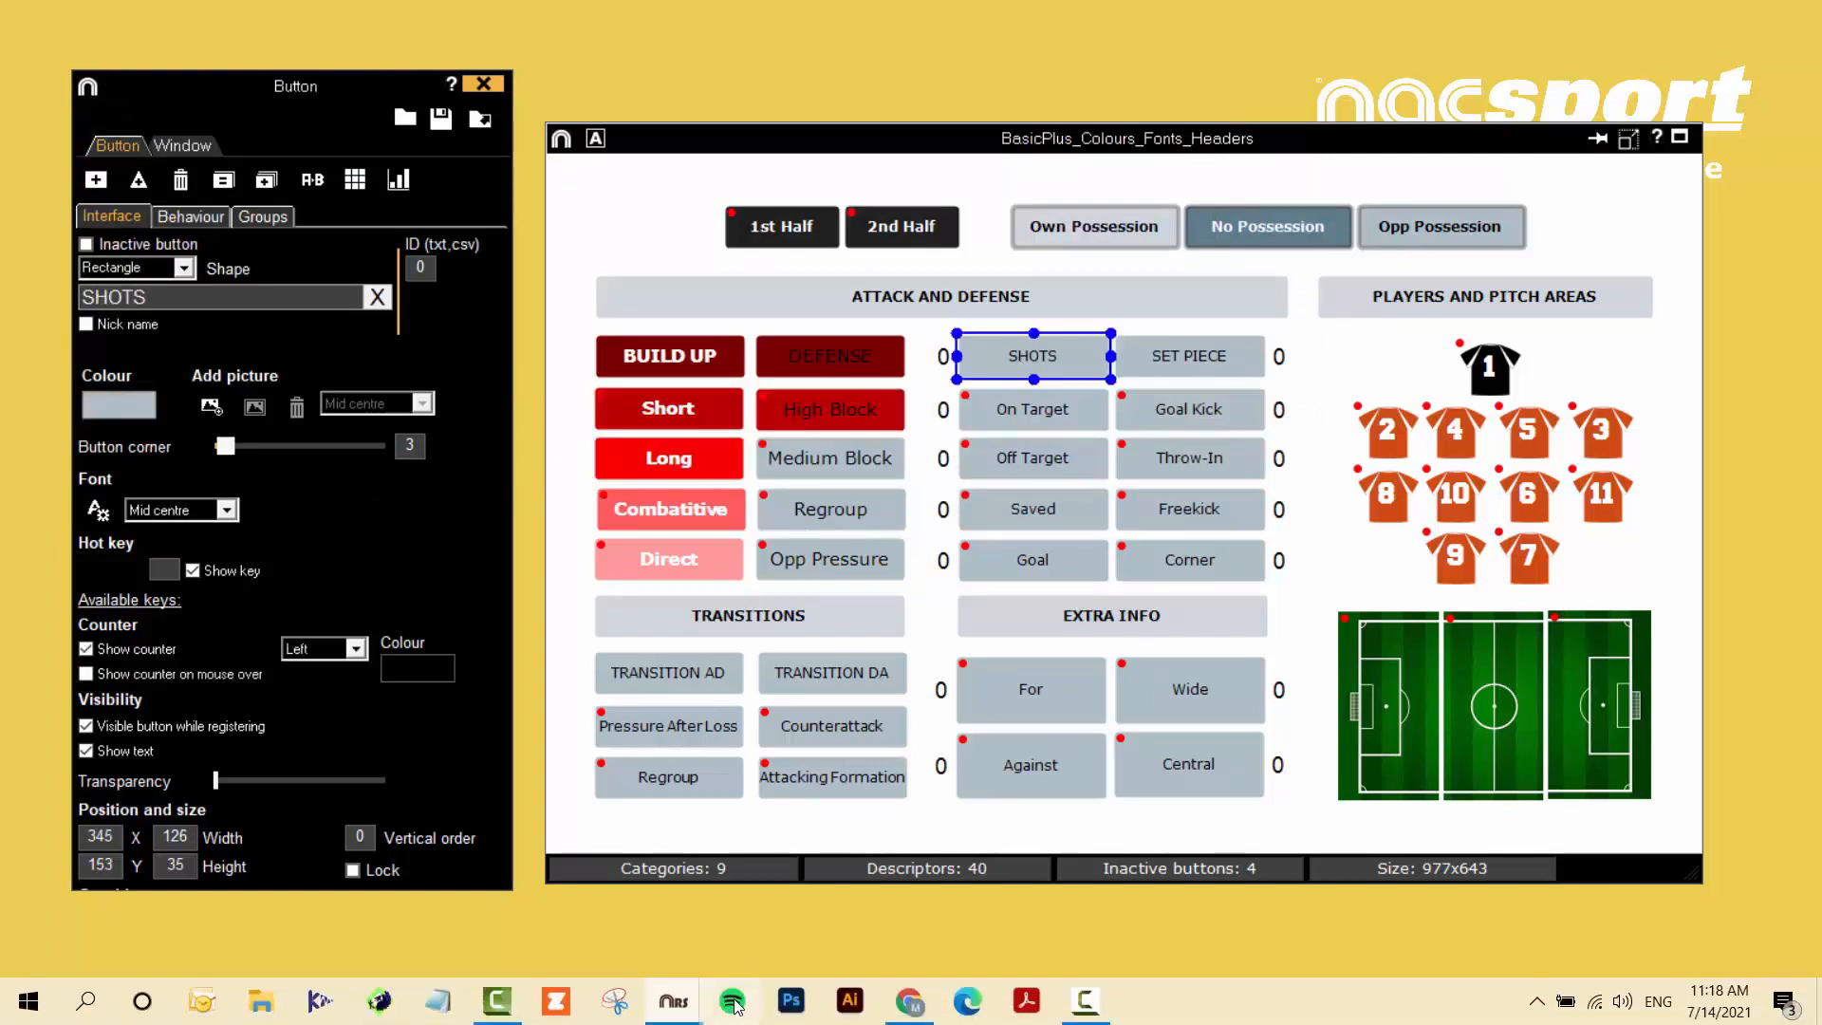
{"action": "left_click", "coordinate": [896, 1002]}
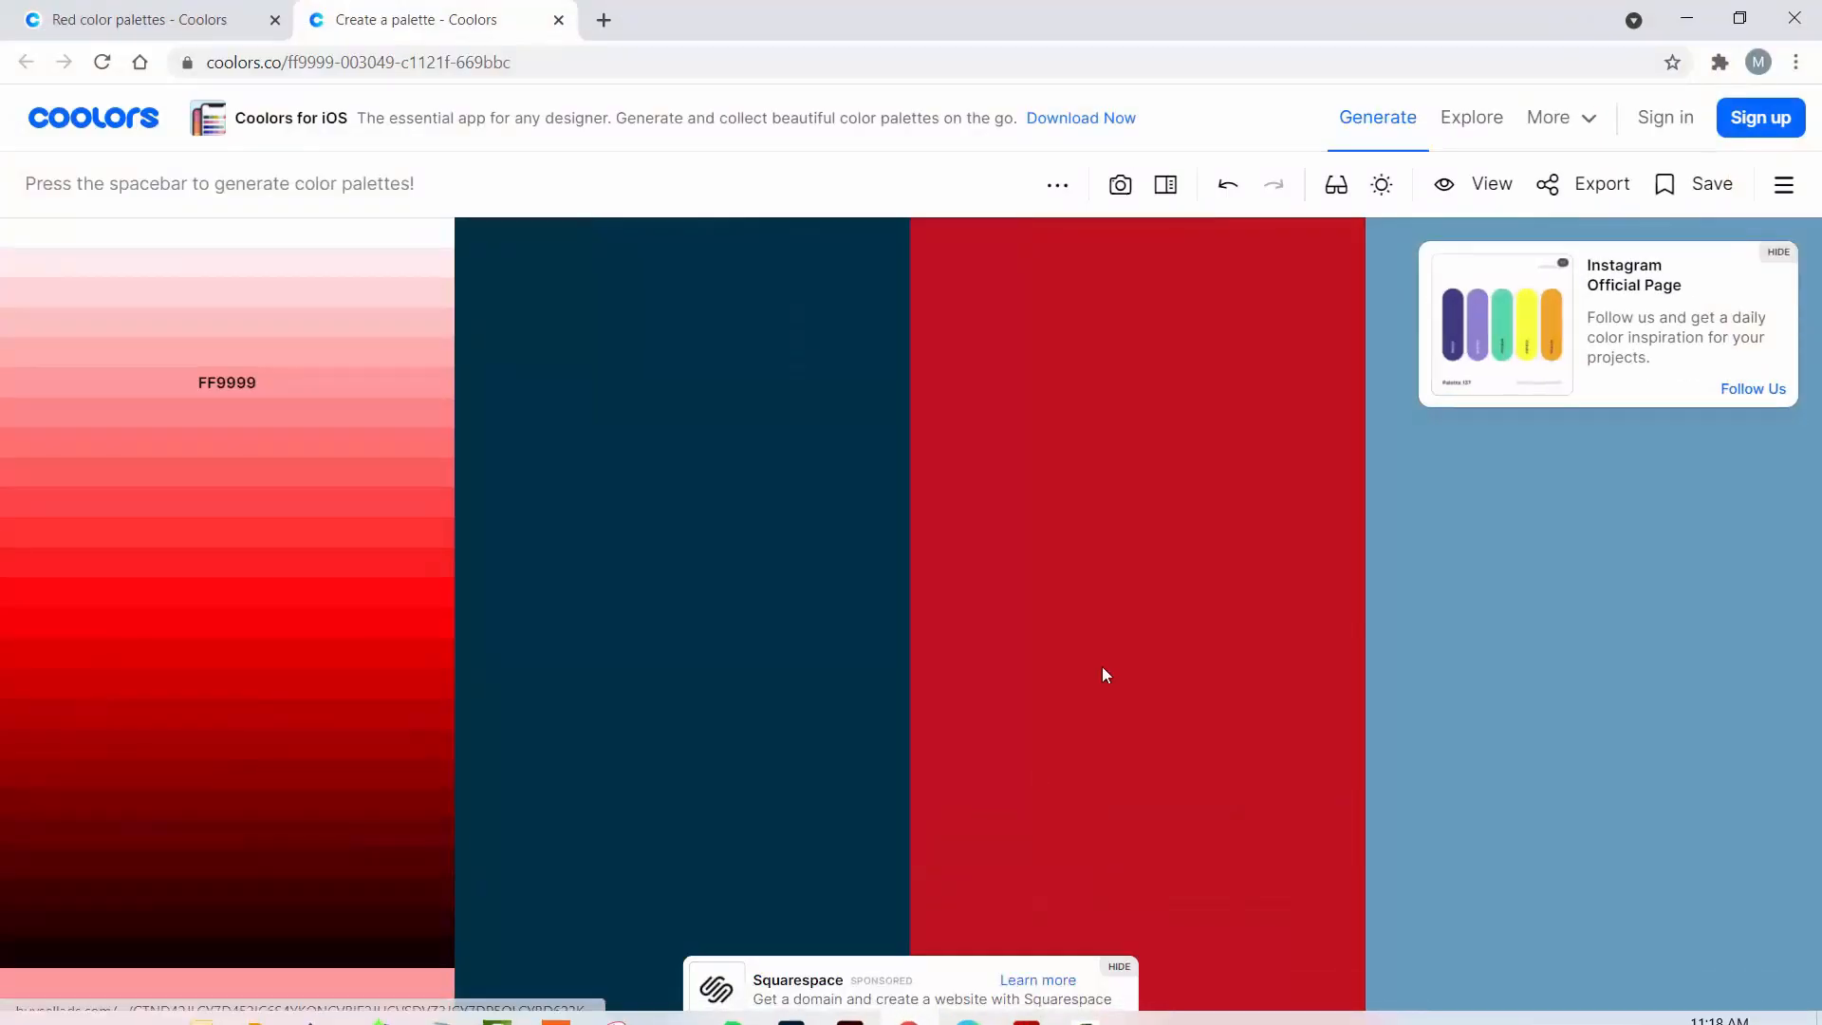
{"action": "left_click", "coordinate": [1551, 505]}
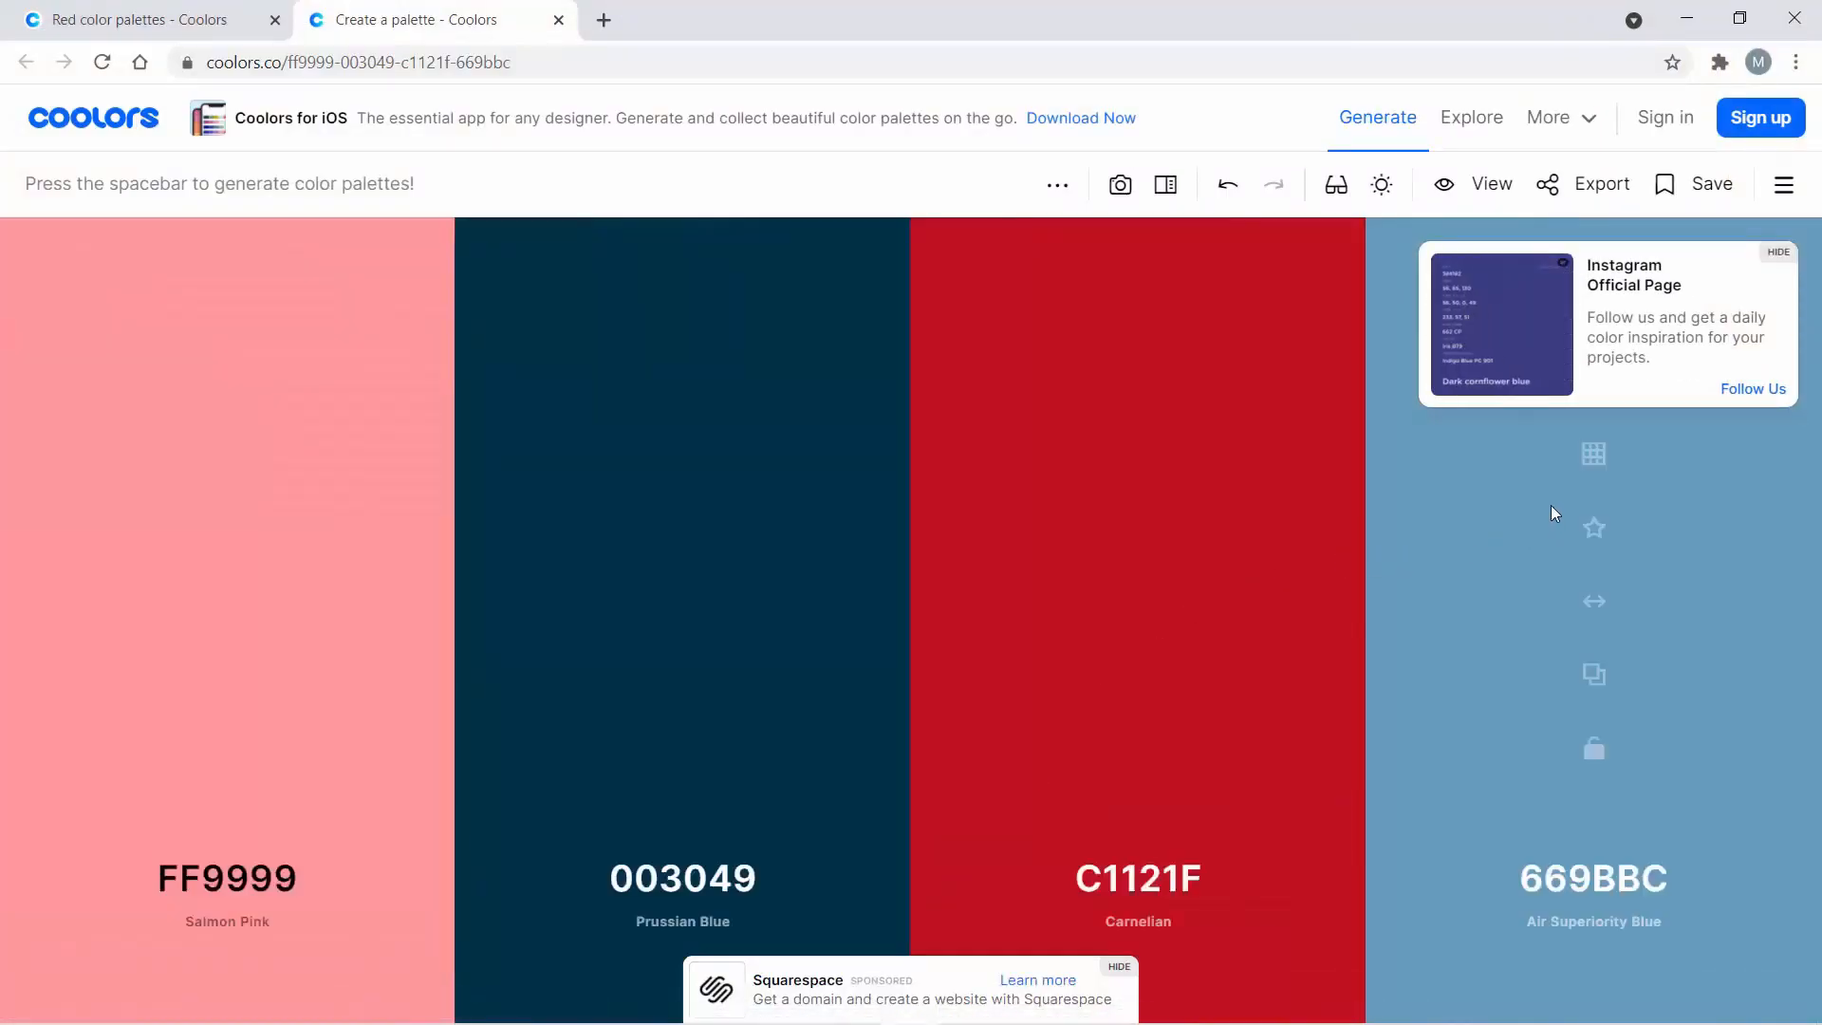
{"action": "left_click", "coordinate": [1594, 674]}
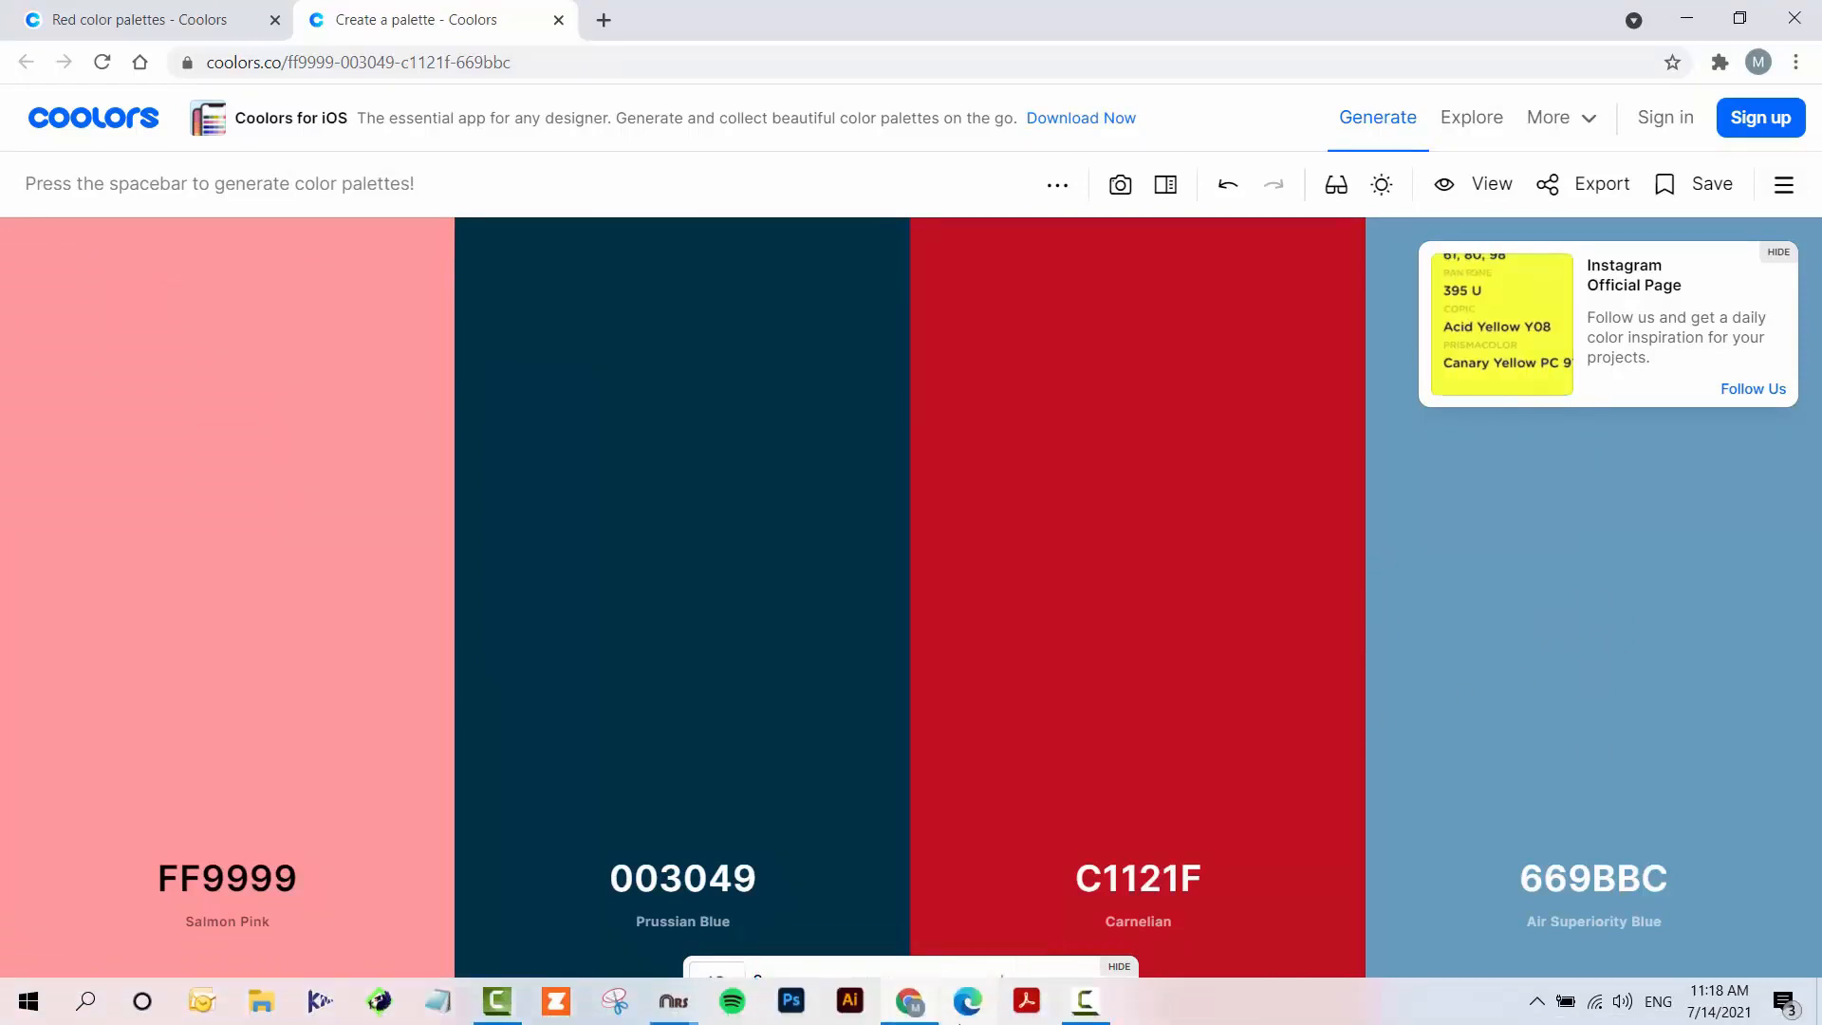
{"action": "left_click", "coordinate": [681, 1006]}
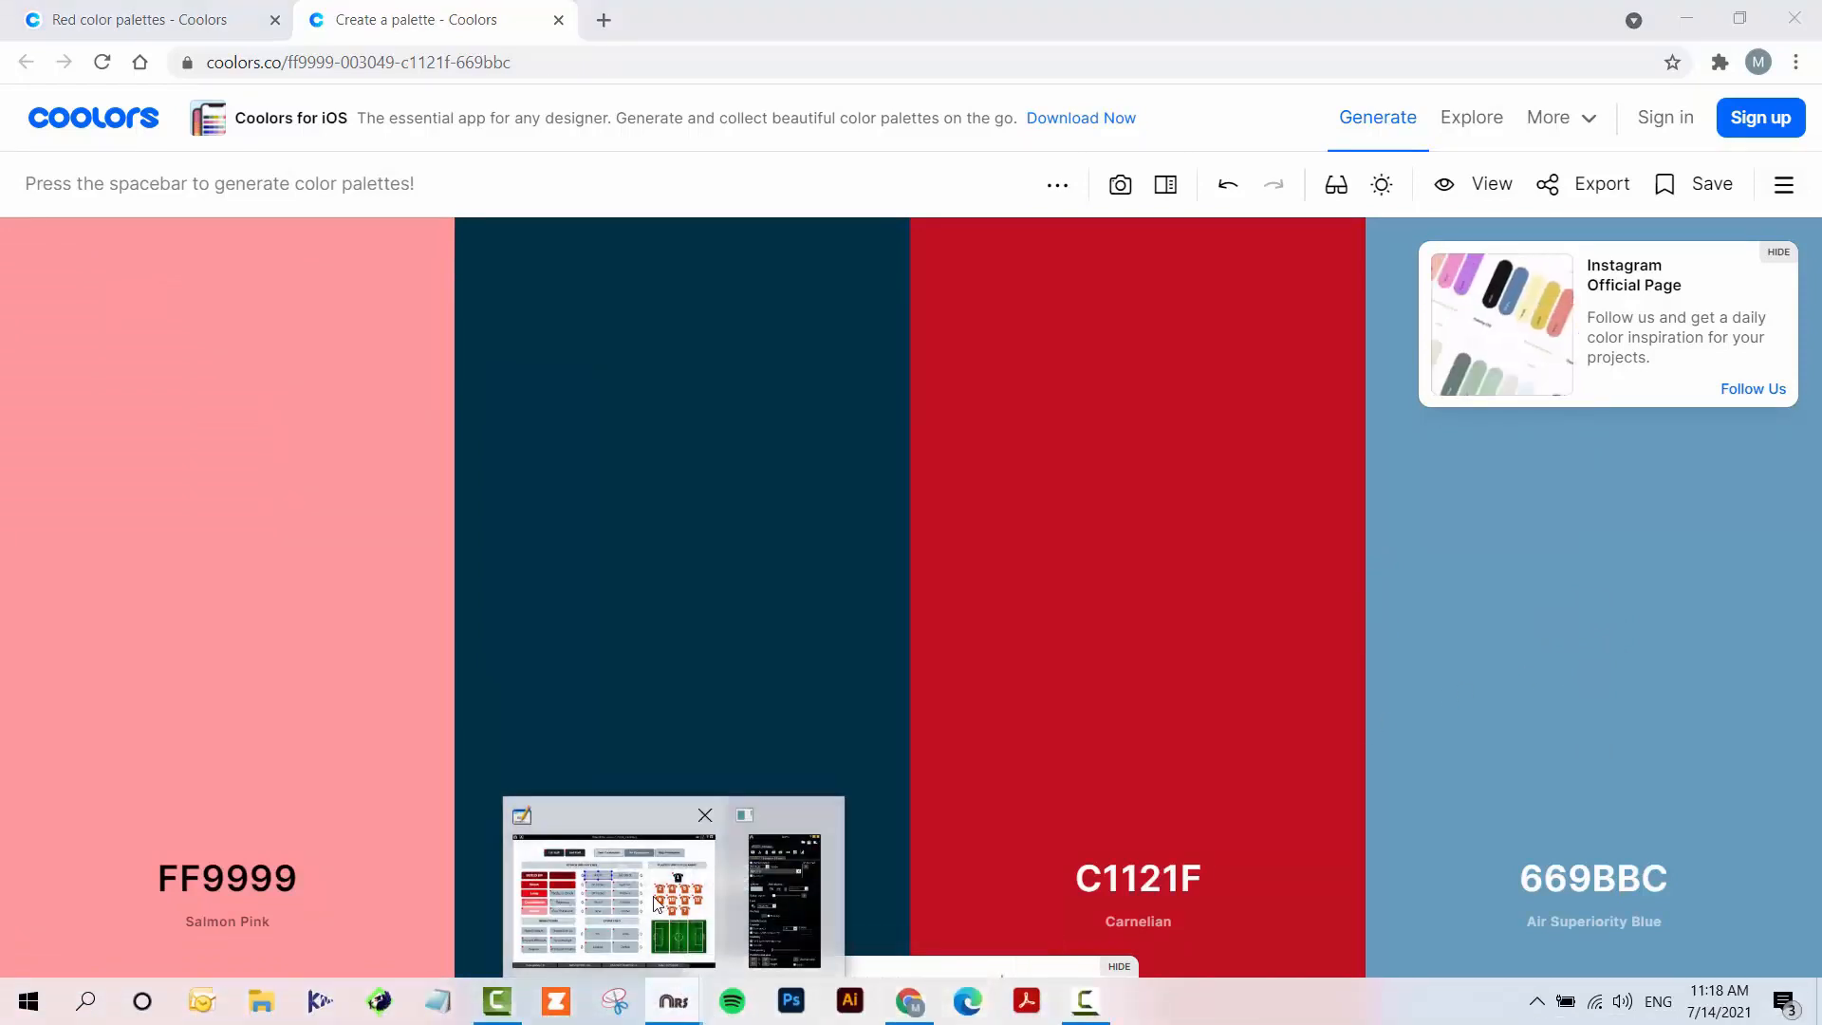
{"action": "left_click", "coordinate": [679, 892]}
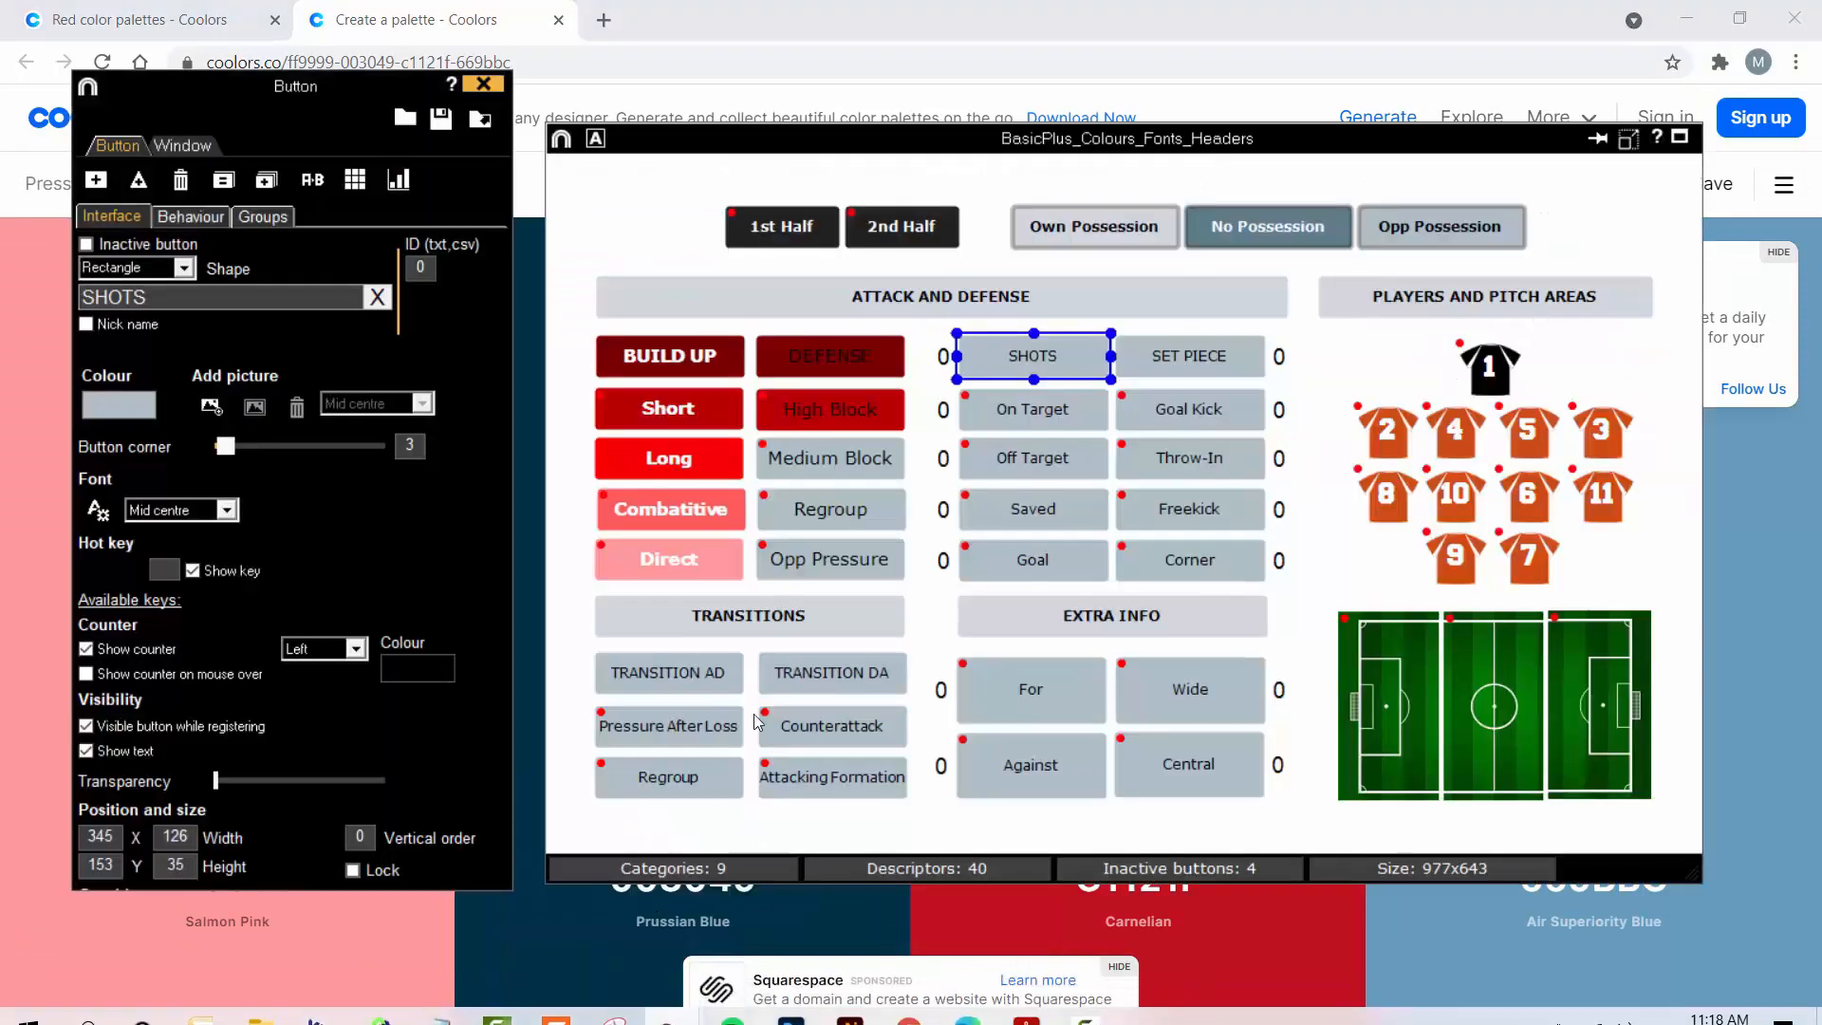
- Paste the copied hex code 669BBC as the SHOTS button's colour and apply it
{"action": "left_click", "coordinate": [93, 410]}
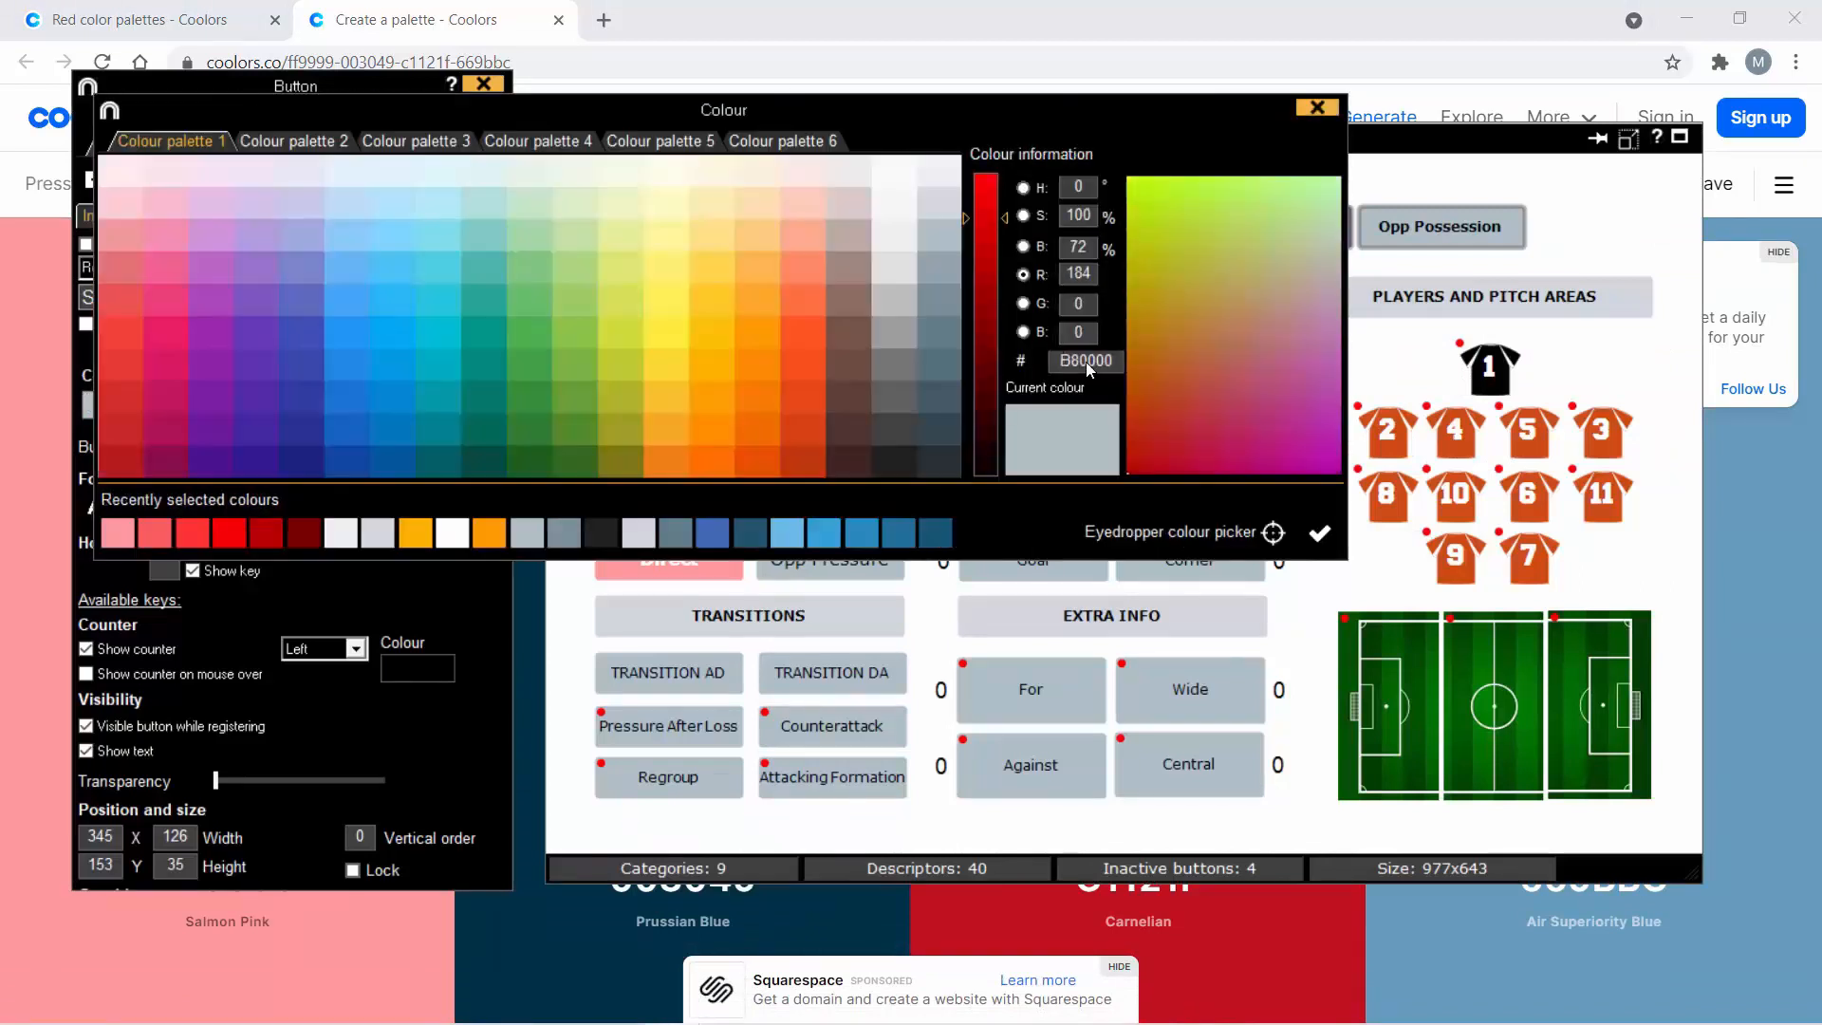
{"action": "right_click", "coordinate": [1089, 367]}
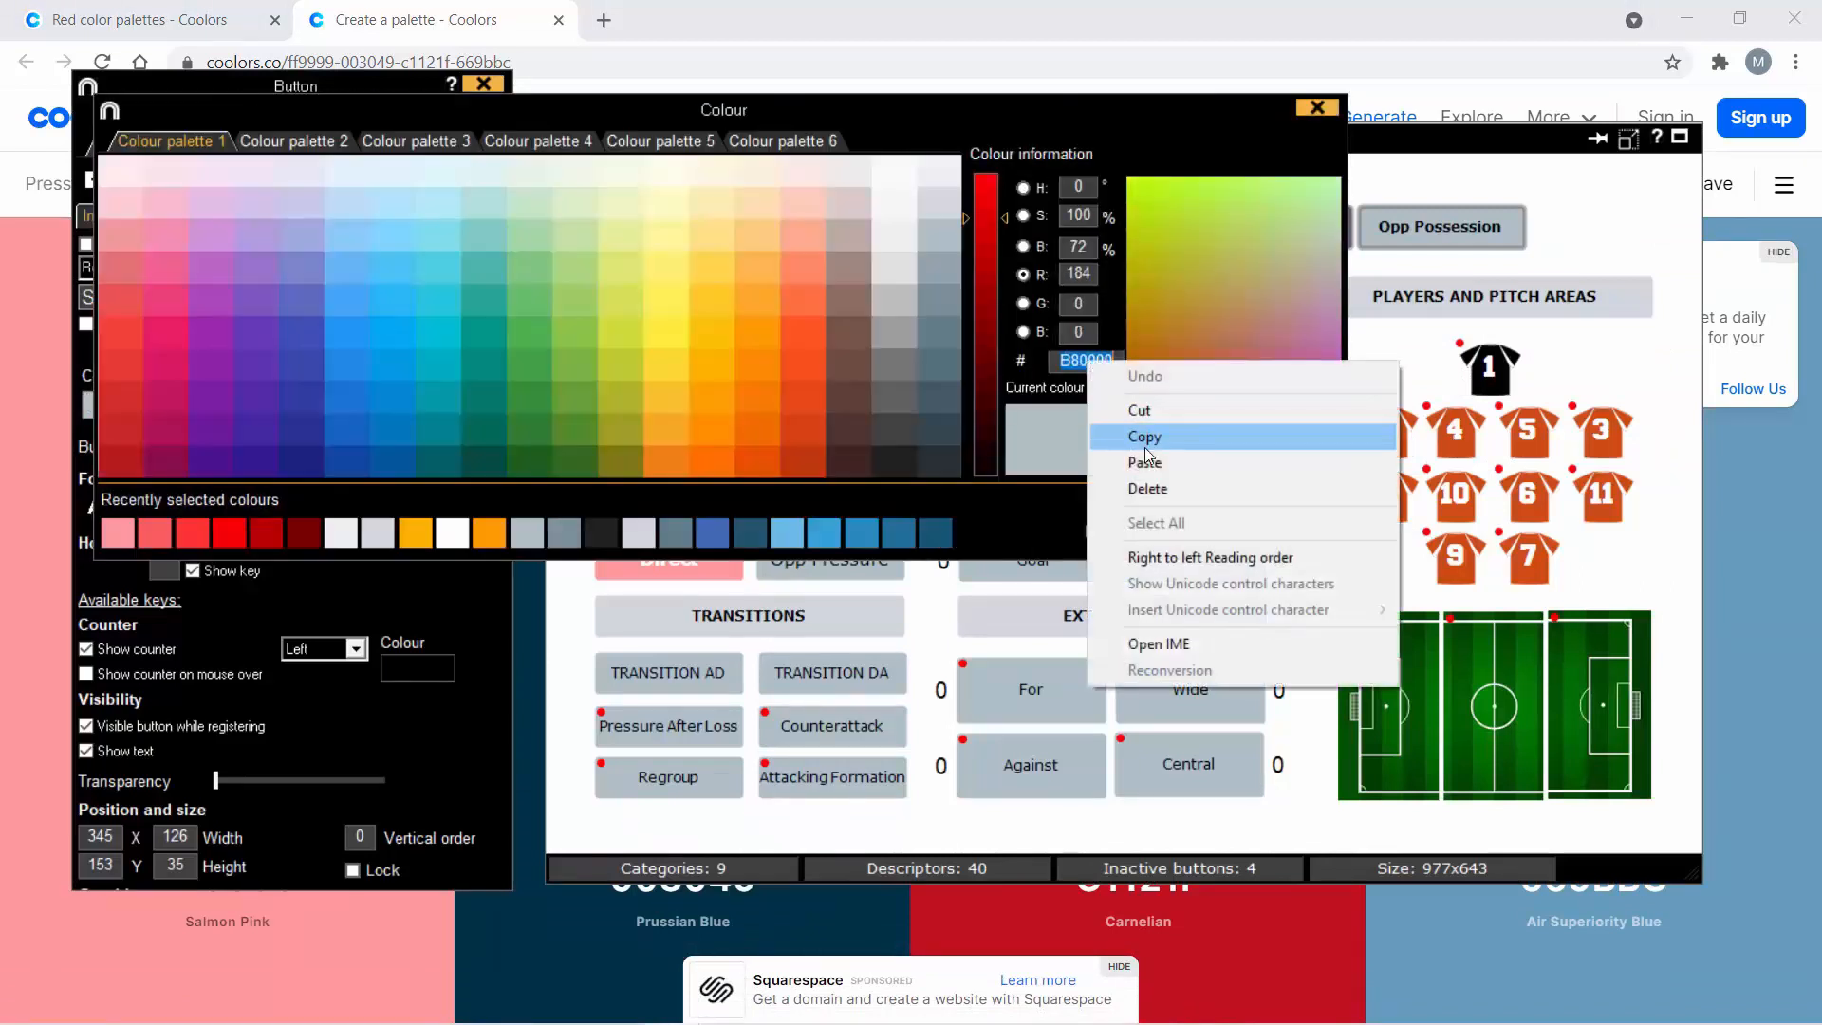
{"action": "left_click", "coordinate": [1110, 459]}
{"action": "key", "text": "Return"}
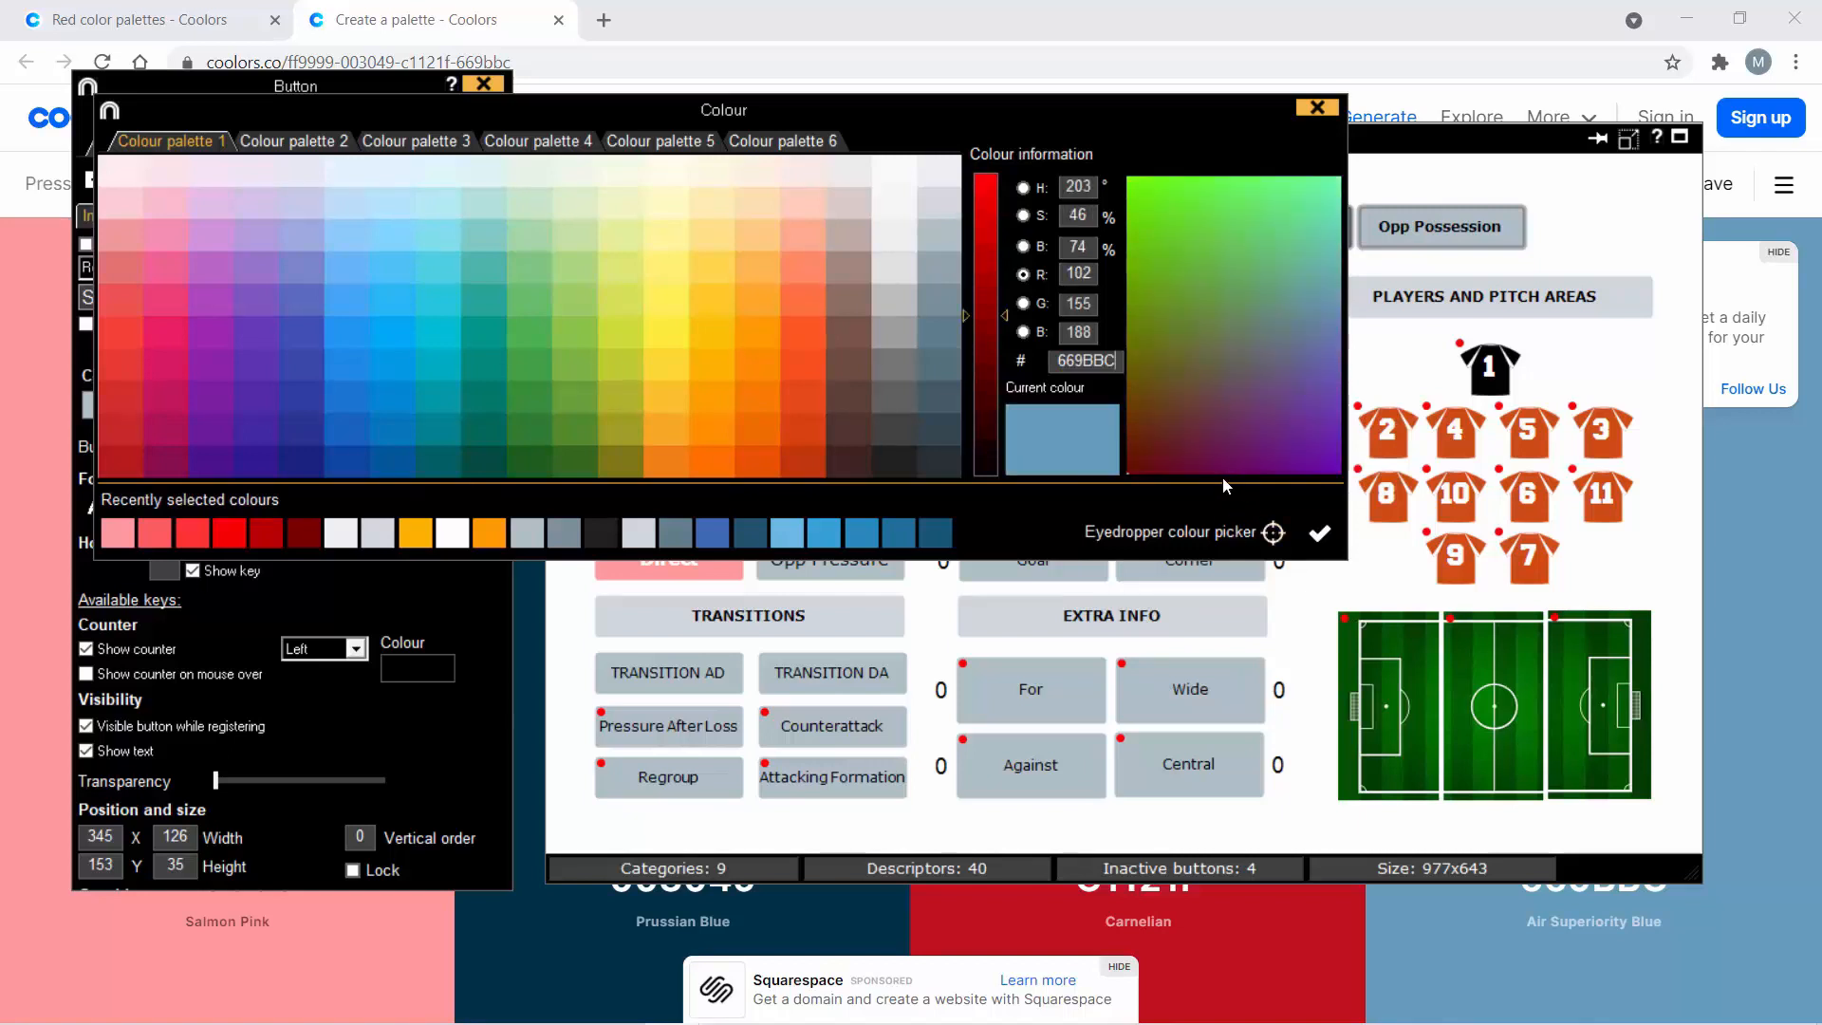
{"action": "left_click", "coordinate": [1319, 533]}
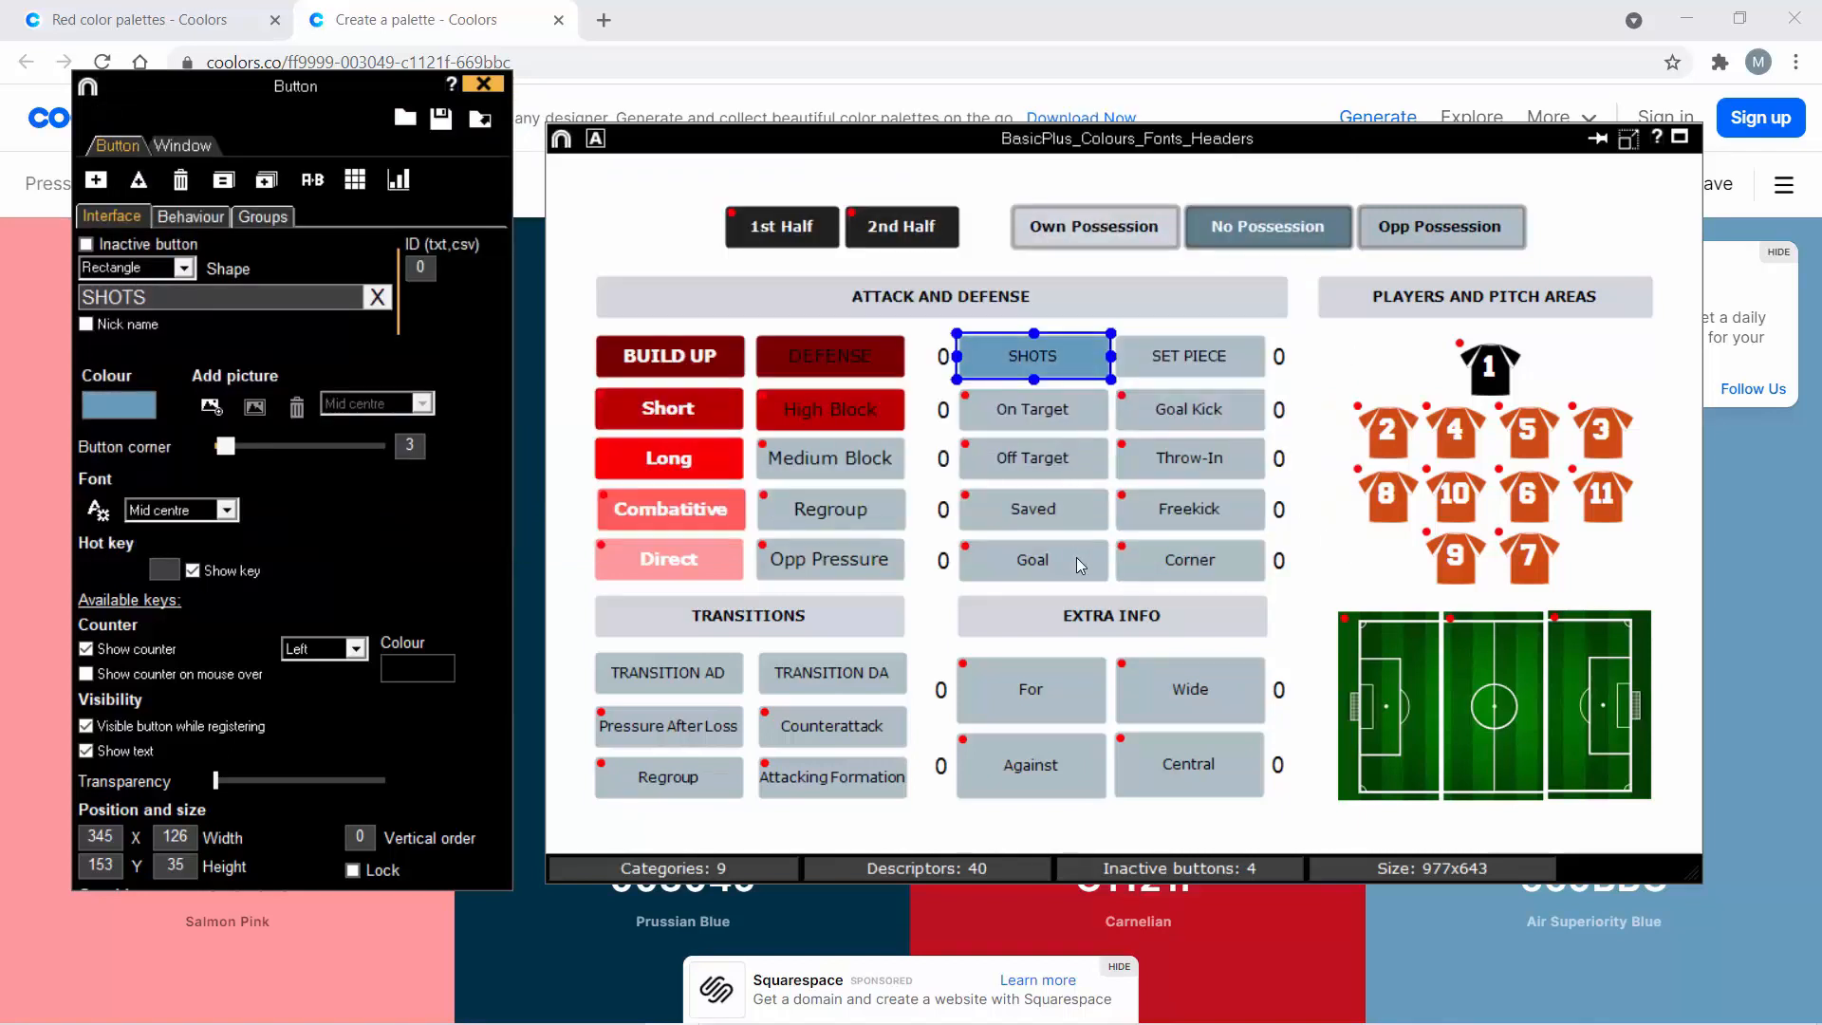
- Select the five buttons from SHOTS down to Goal and examine their counter position options
{"action": "left_click", "coordinate": [948, 318]}
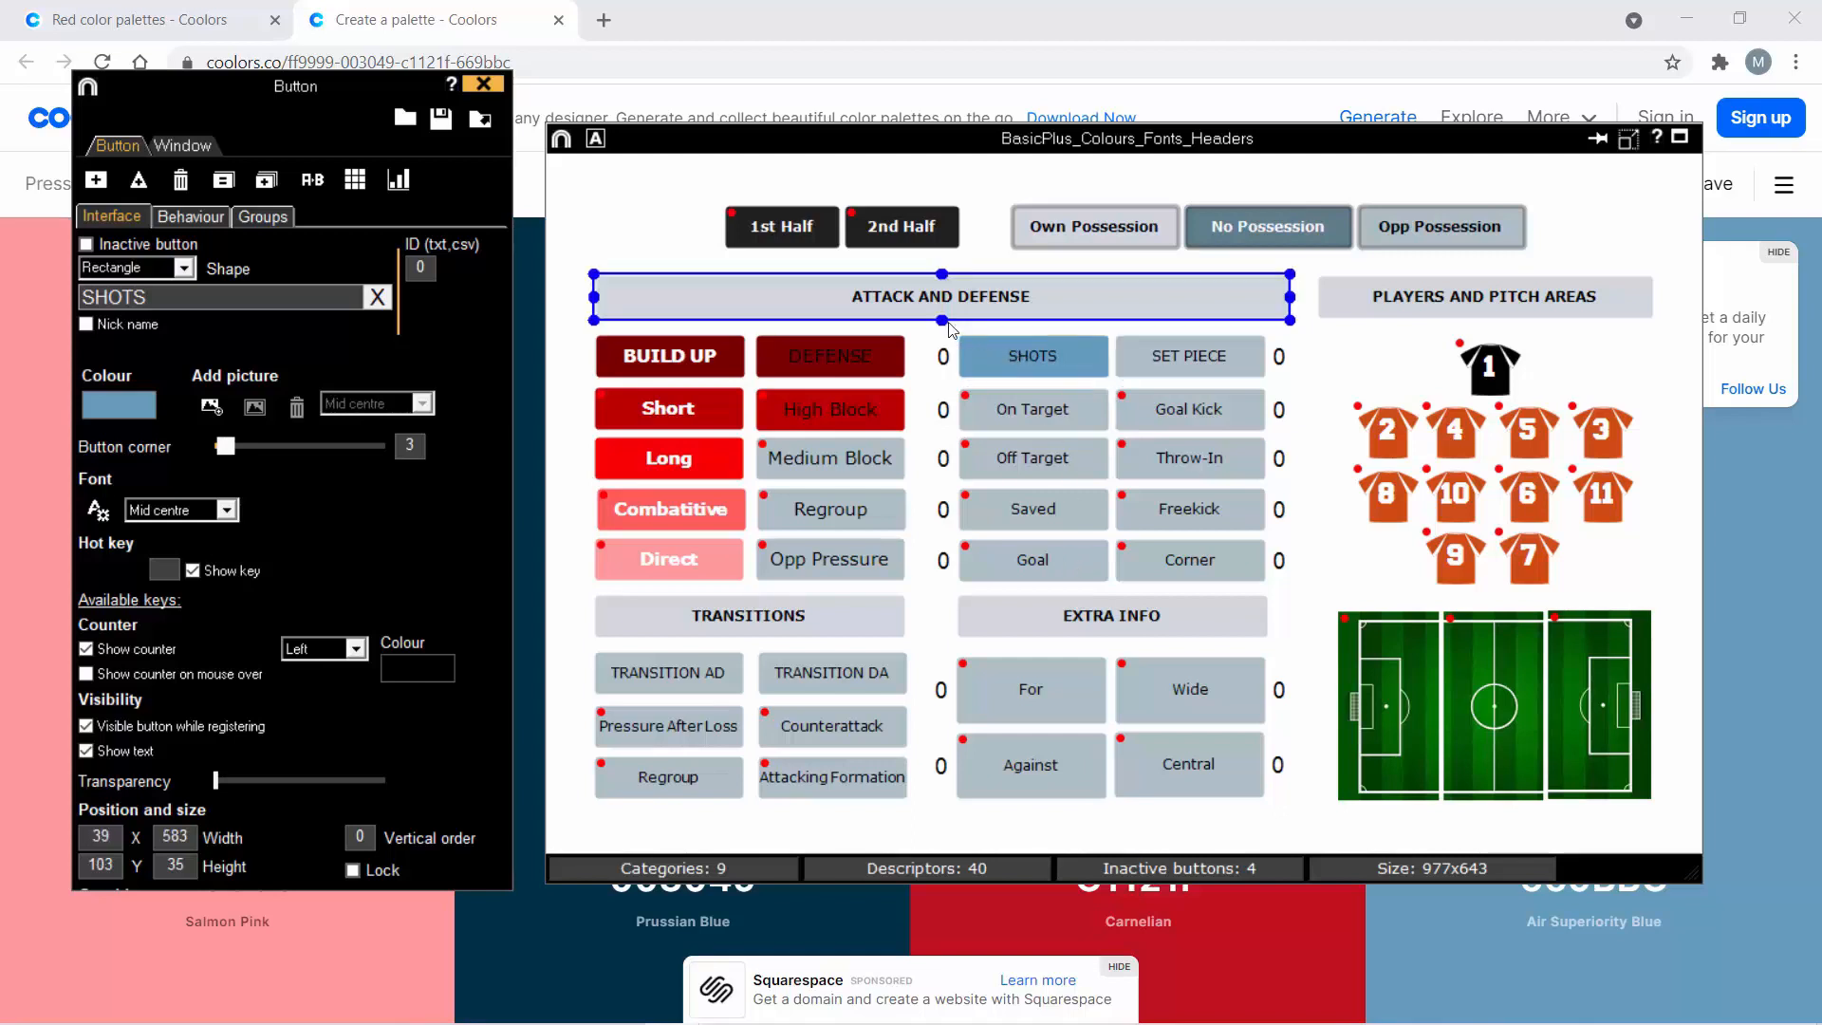
{"action": "left_click", "coordinate": [992, 356]}
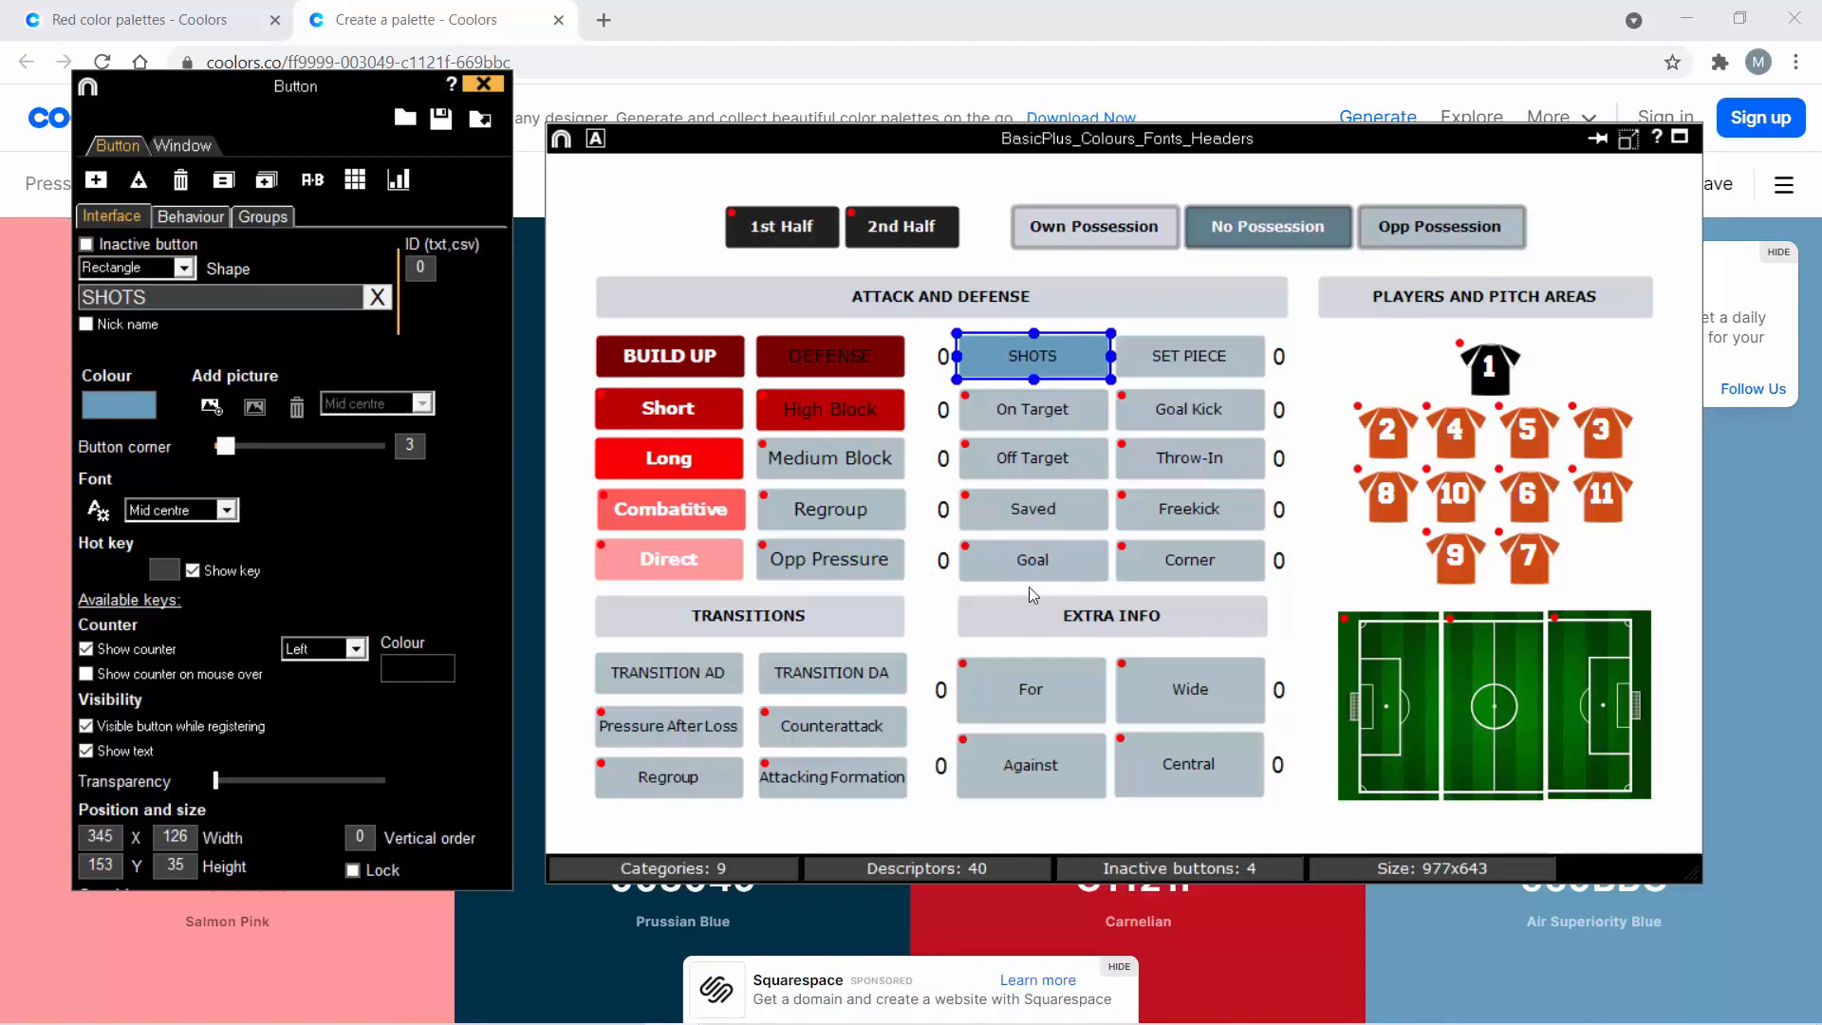
{"action": "left_click_drag", "start_coordinate": [1017, 394], "coordinate": [1016, 357]}
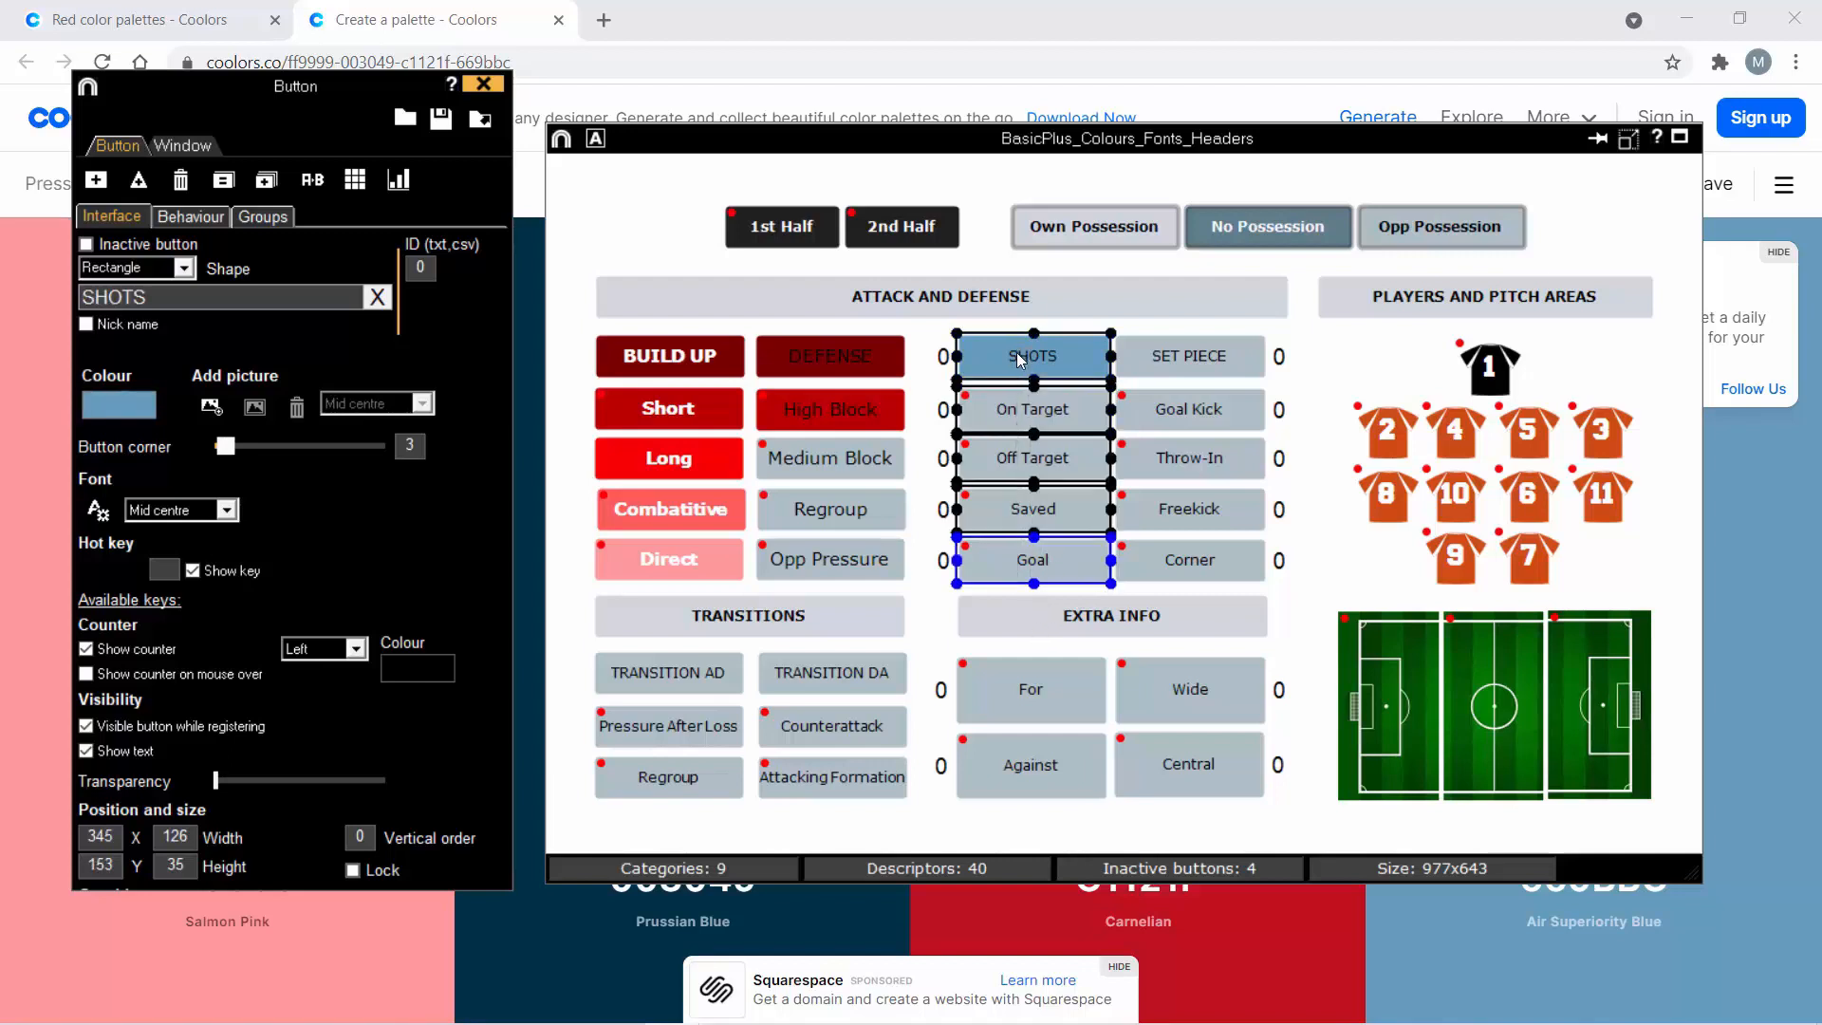
{"action": "left_click", "coordinate": [297, 650]}
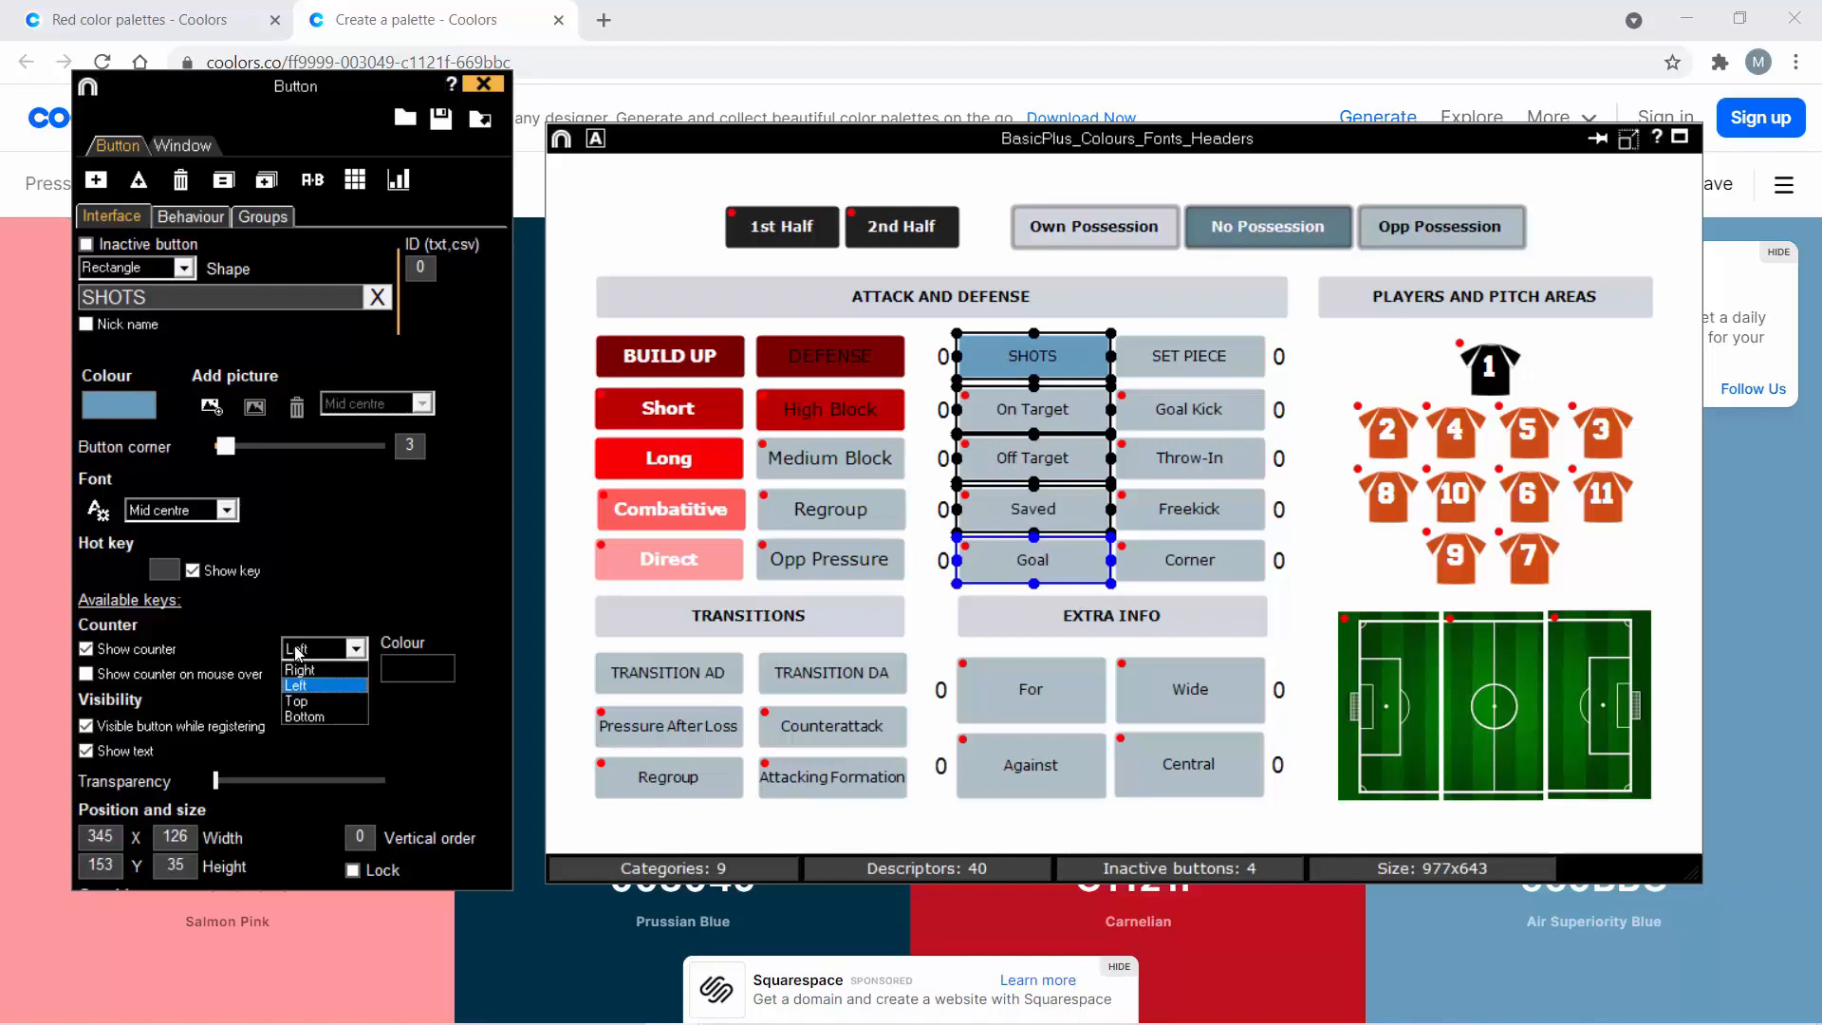
- Select the five buttons from SET PIECE down to Corner and examine their counter position setting
{"action": "left_click", "coordinate": [1196, 587]}
{"action": "left_click", "coordinate": [1196, 589]}
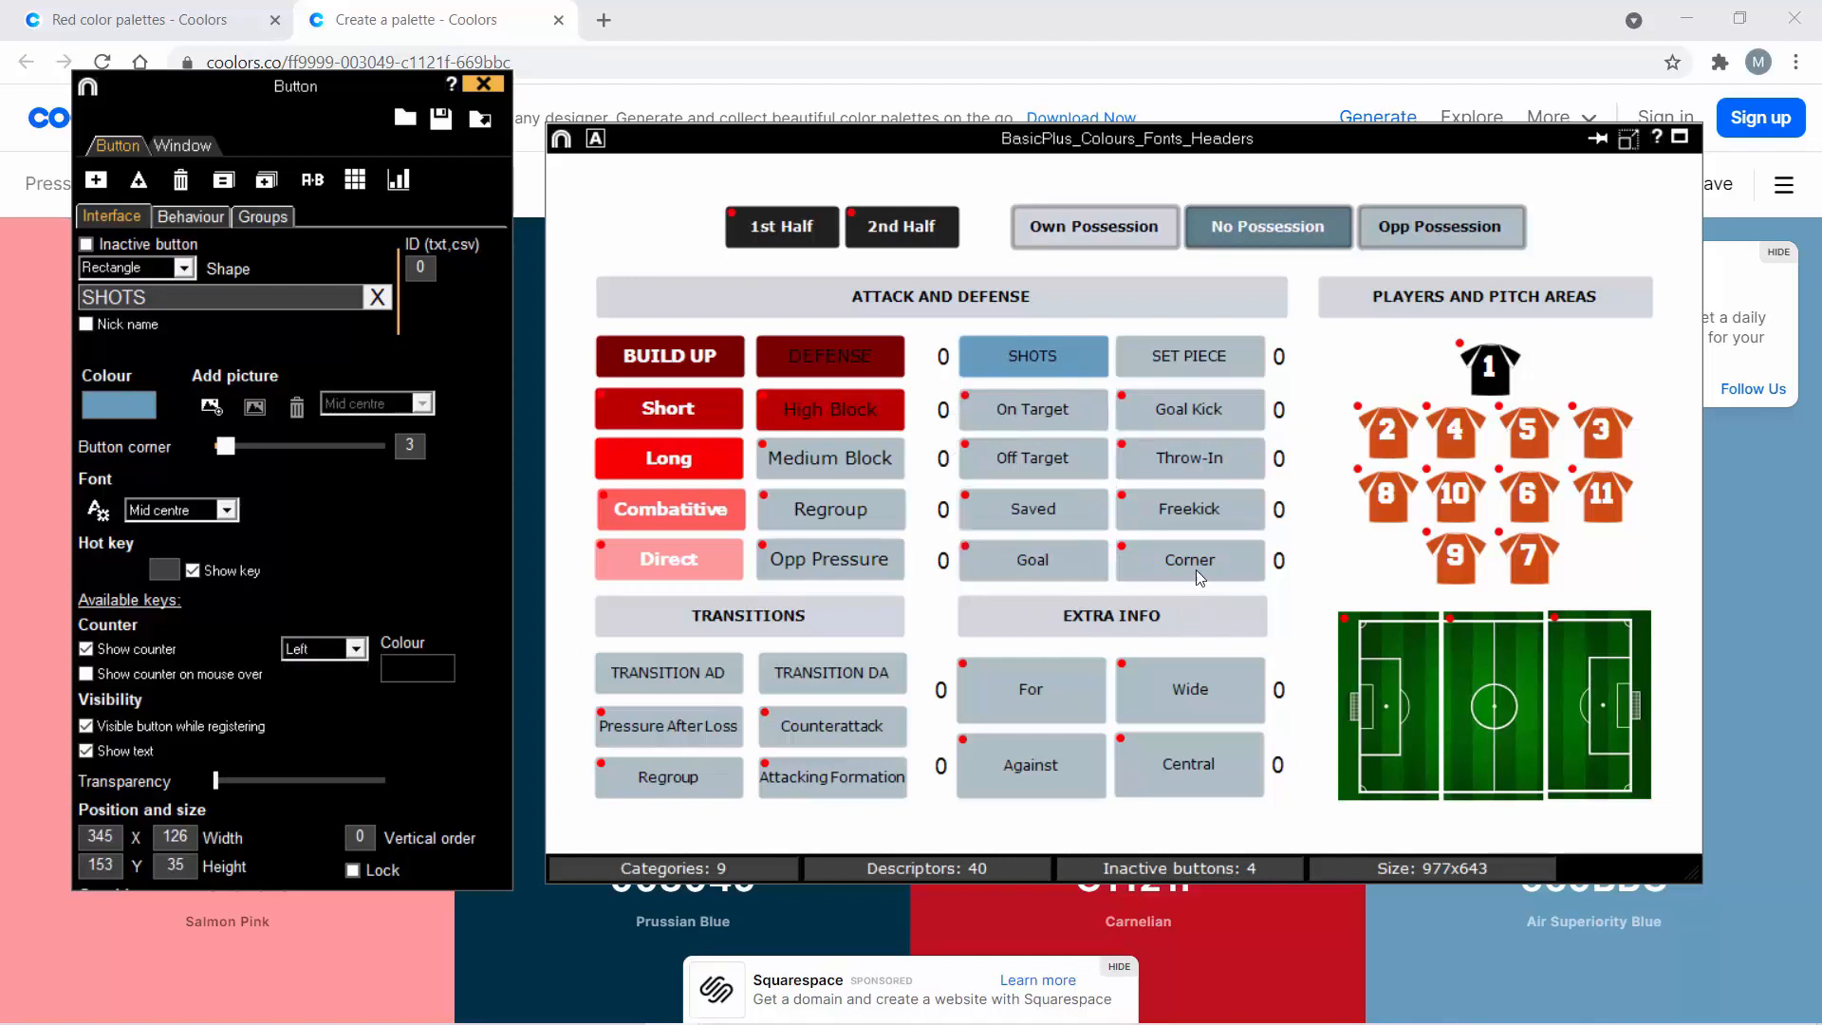
{"action": "left_click_drag", "start_coordinate": [1196, 571], "coordinate": [1186, 343]}
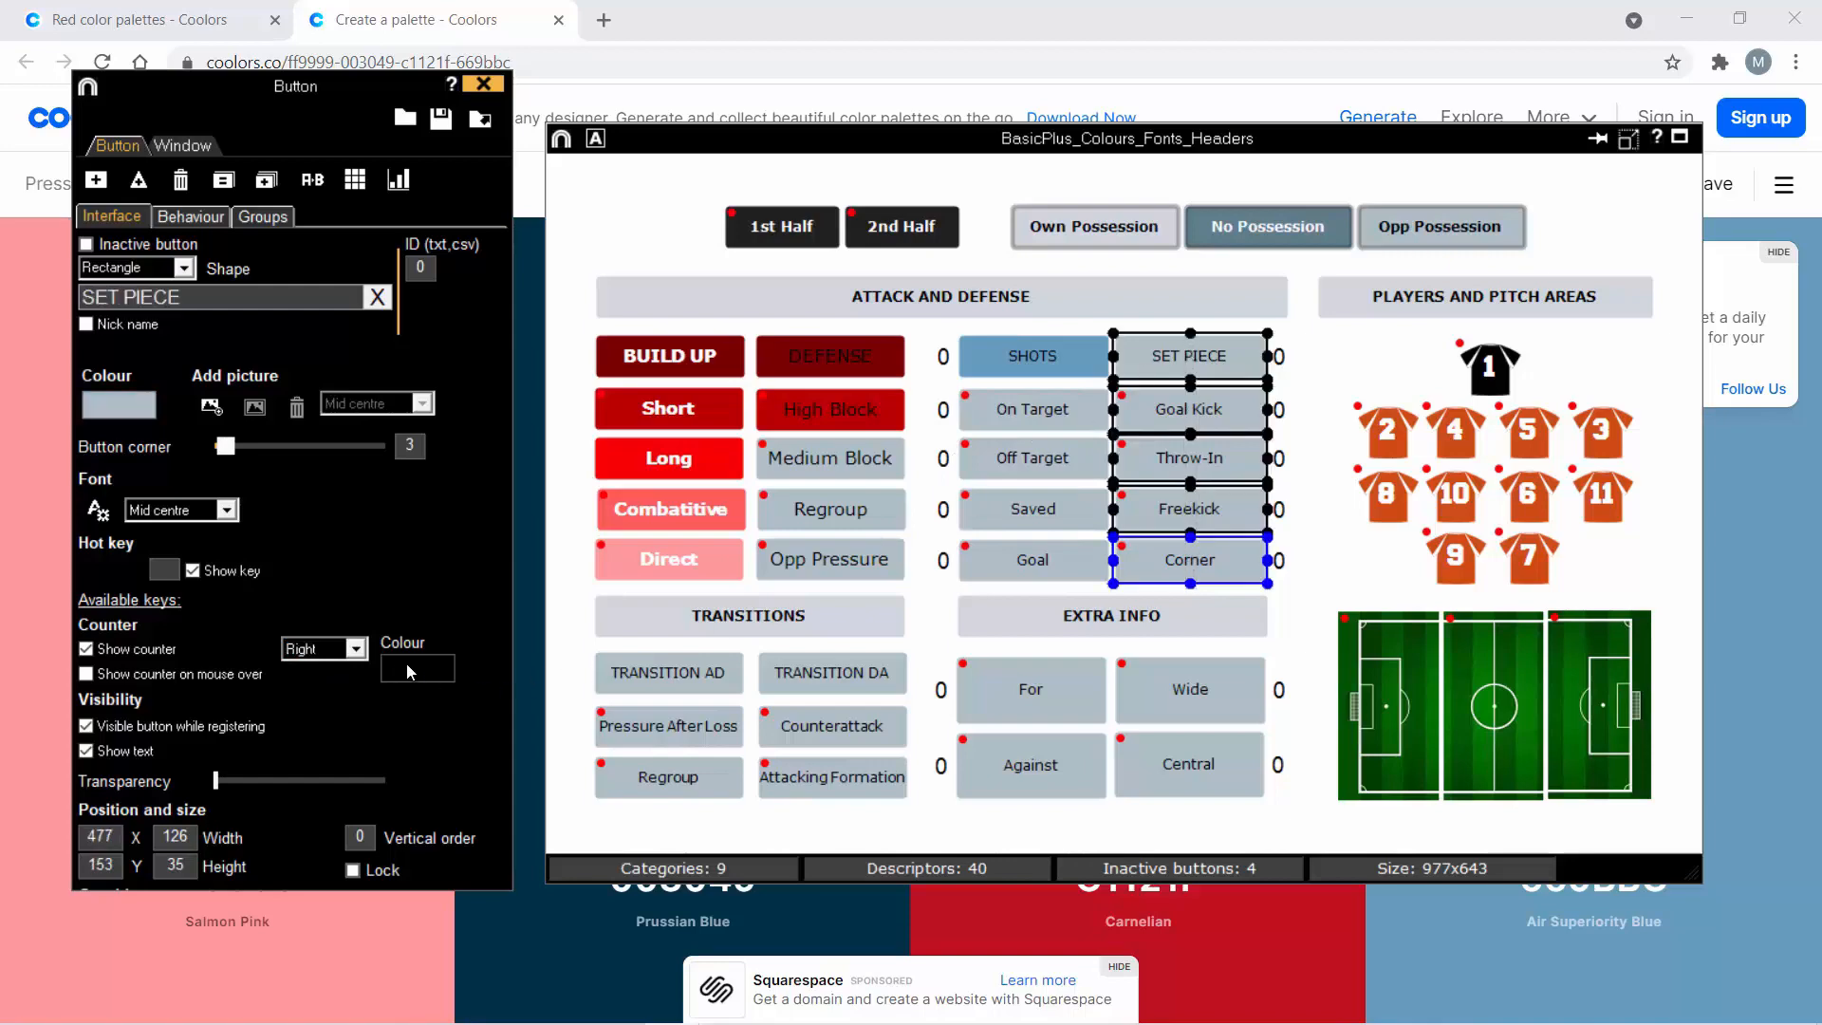